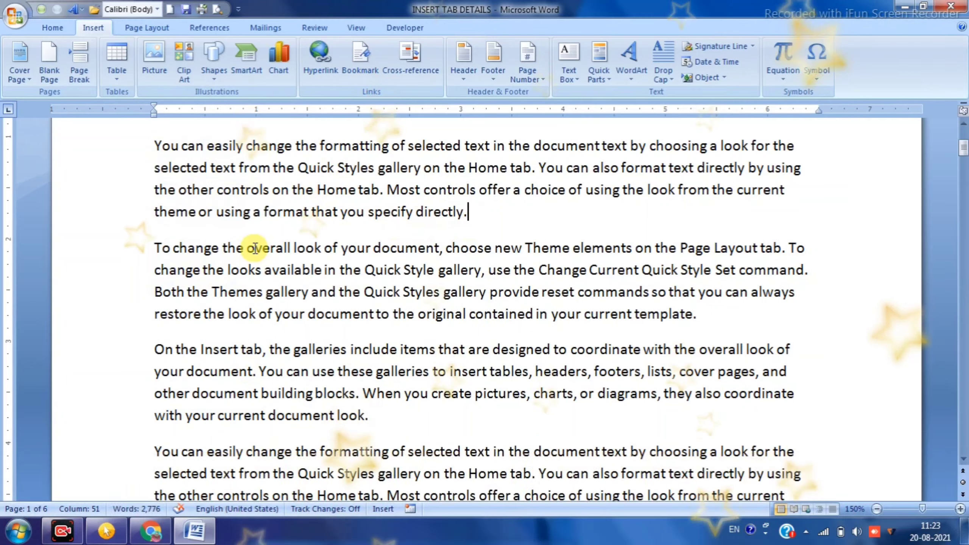
Insert a table of seven columns and one row on a new line after the paragraph ending "that you specify directly.".
key("Return")
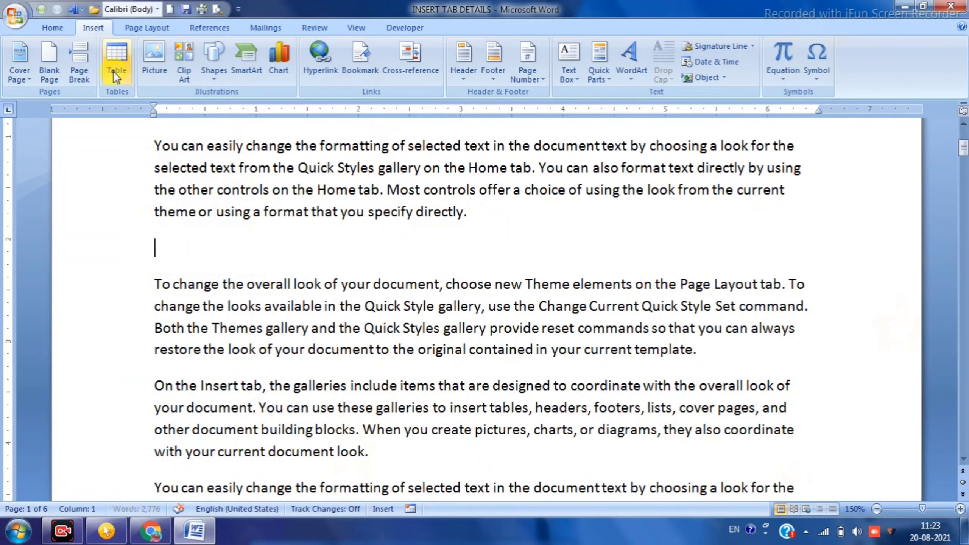
left_click(115, 59)
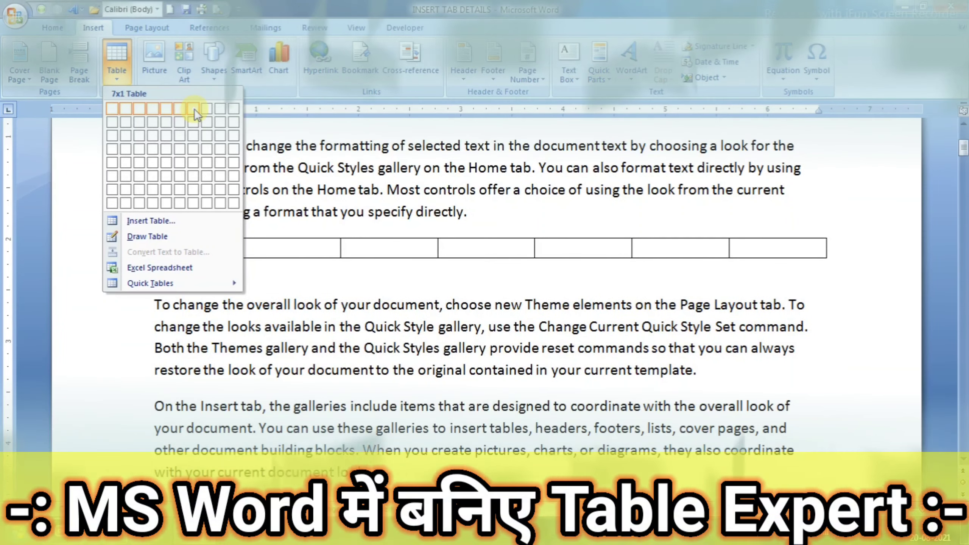
left_click(194, 109)
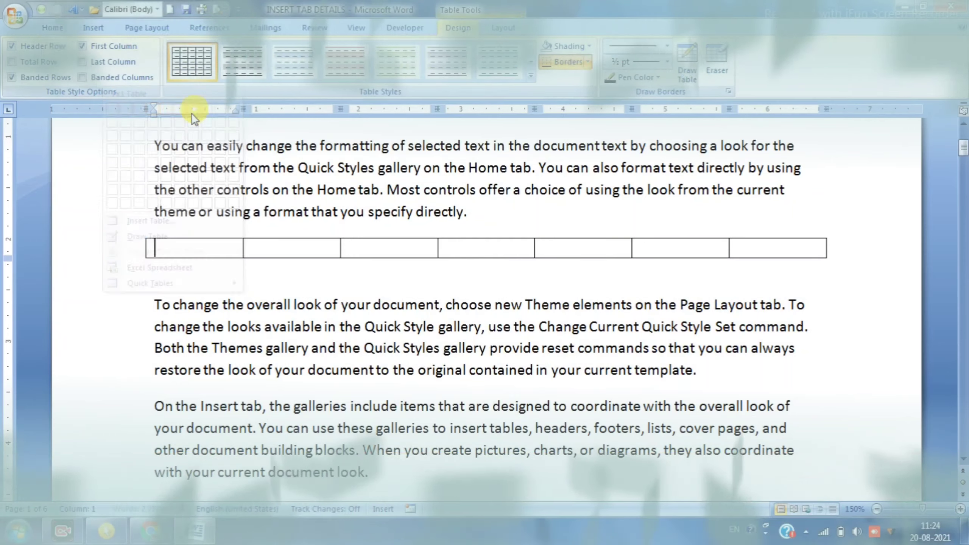
Insert a table of six columns and three rows on a new line below the single-row table.
left_click(283, 277)
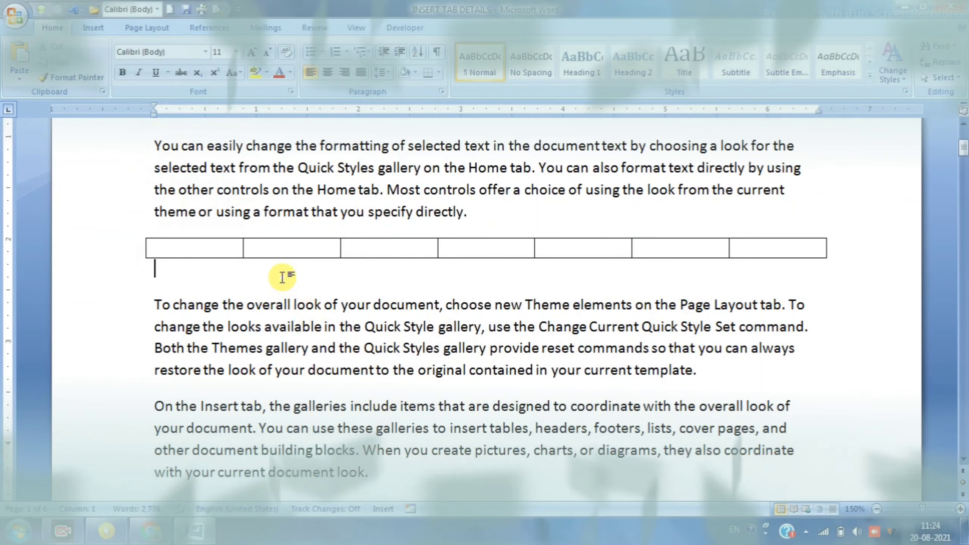
key("Return")
left_click(94, 28)
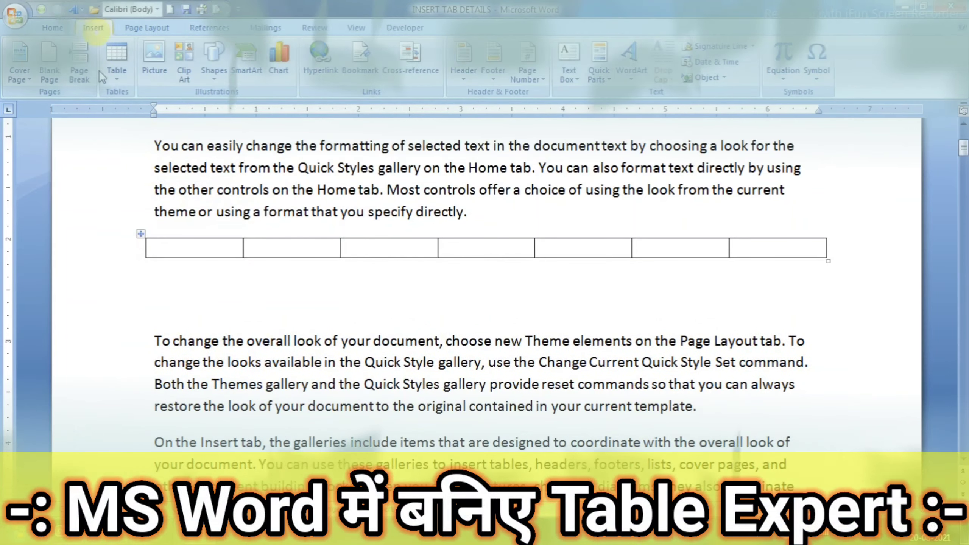
left_click(119, 64)
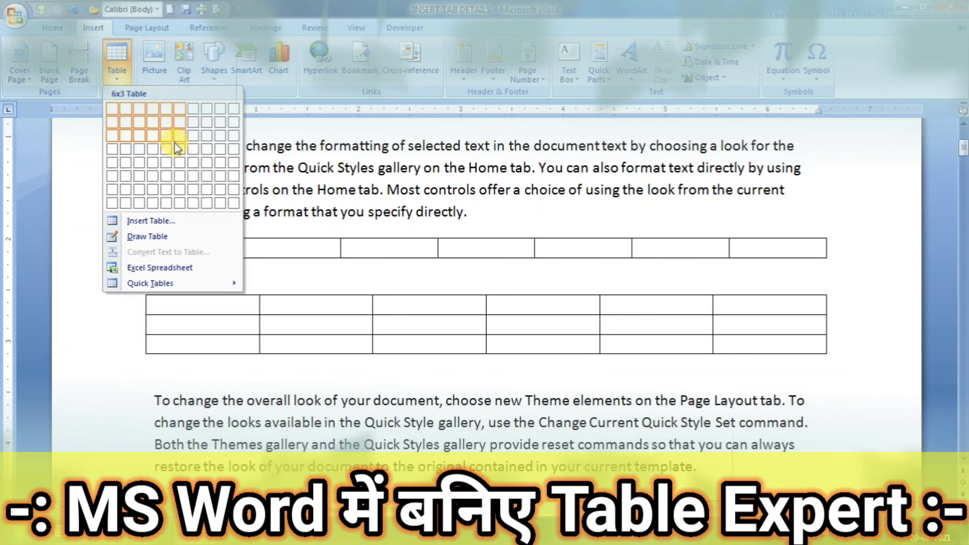
left_click(174, 142)
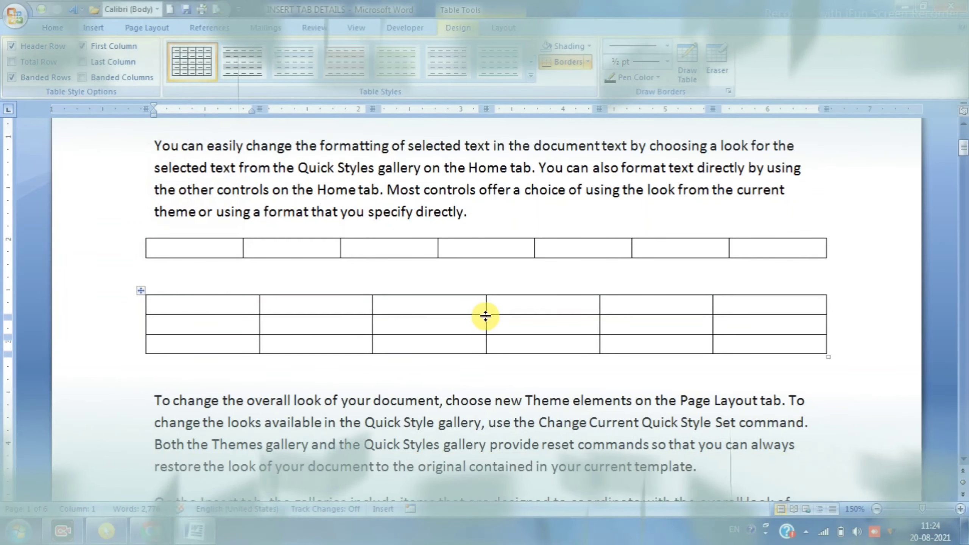
Step through cells of the first row and first column of the six-column table to check its columns and rows.
left_click(642, 311)
left_click(761, 309)
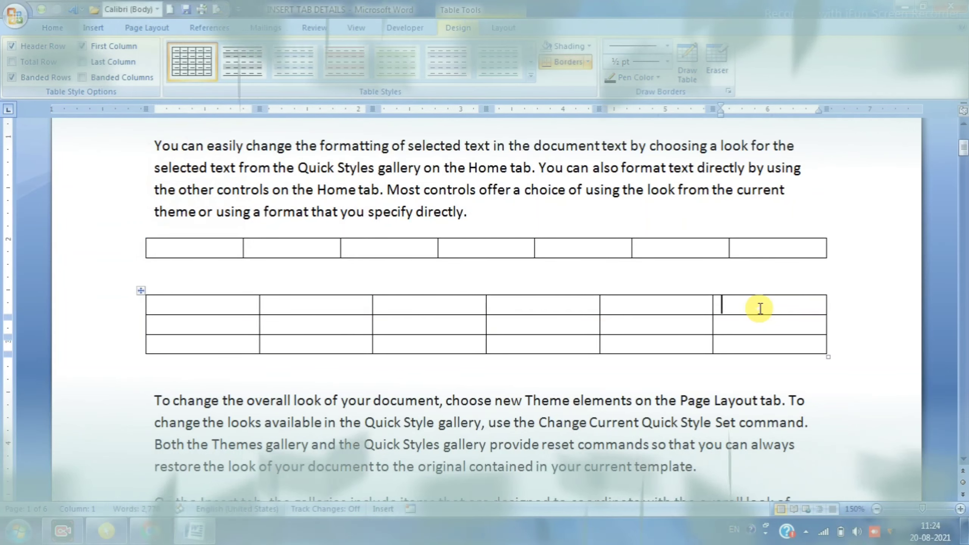
left_click(187, 310)
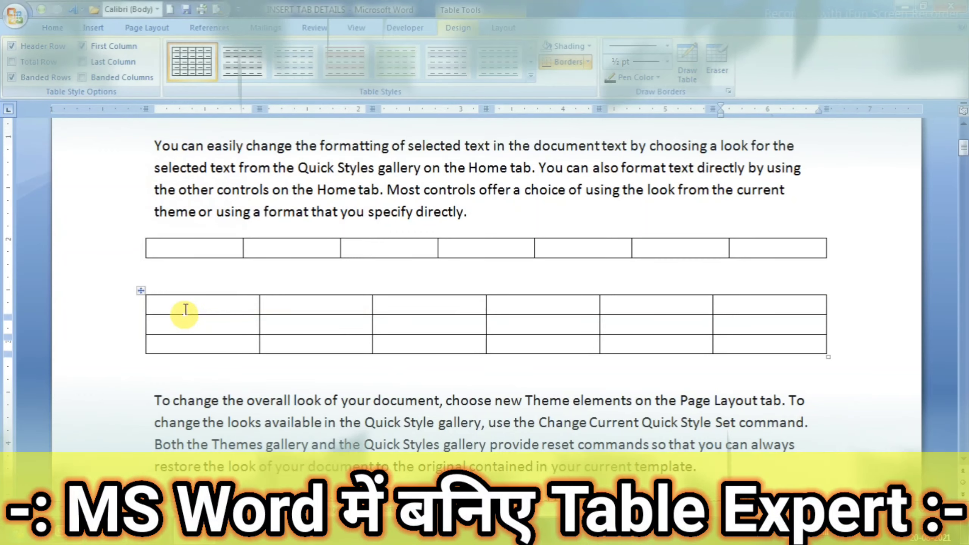
left_click(187, 326)
left_click(186, 342)
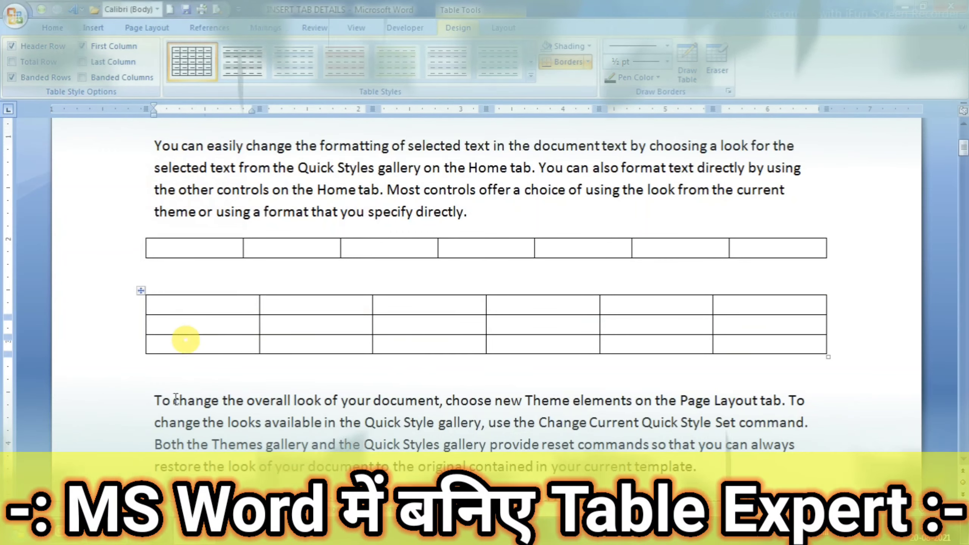
Insert a table of ten columns and eight rows on a new line below the six-column table.
left_click(155, 373)
key("Return")
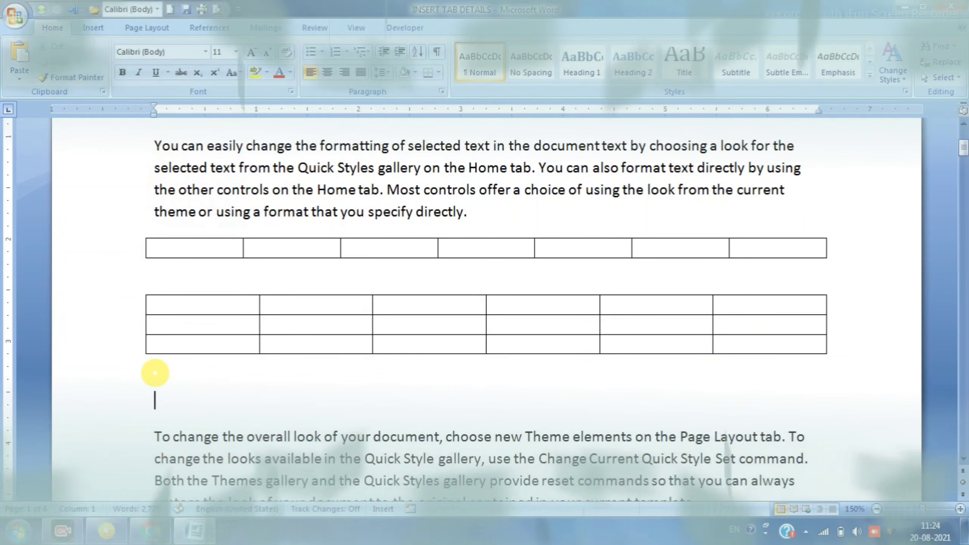
left_click(95, 31)
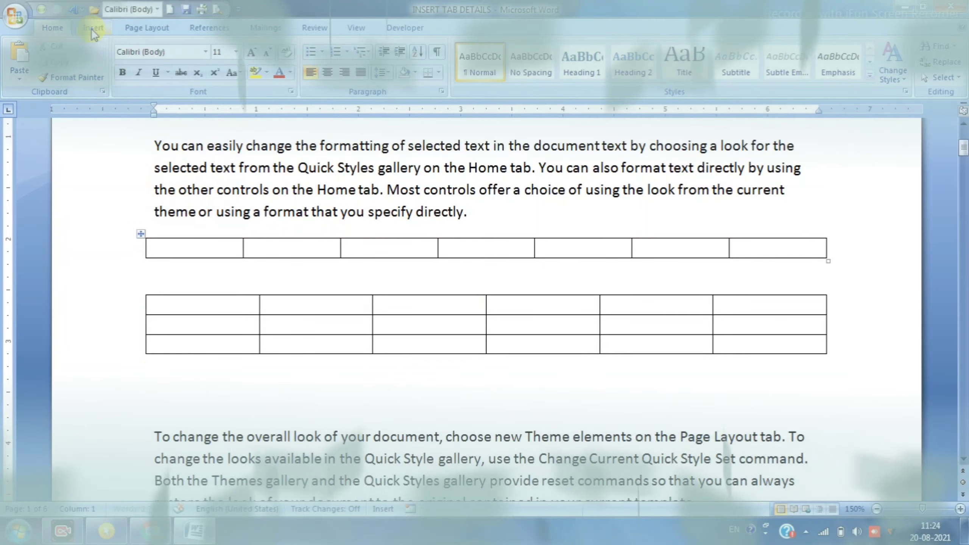
left_click(116, 61)
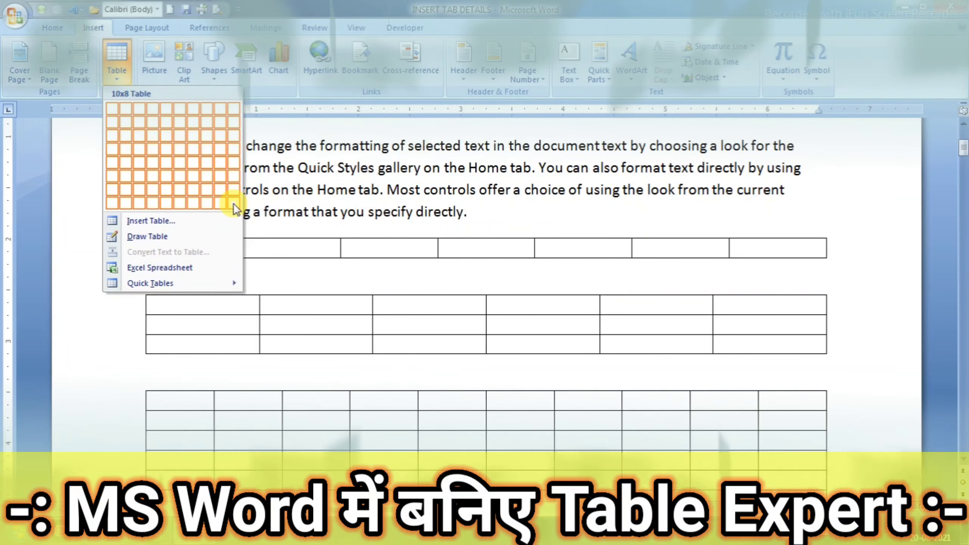
left_click(234, 203)
Go through the cells along the first row of the ten-column table to examine its columns.
scroll(306, 306, "down", 3)
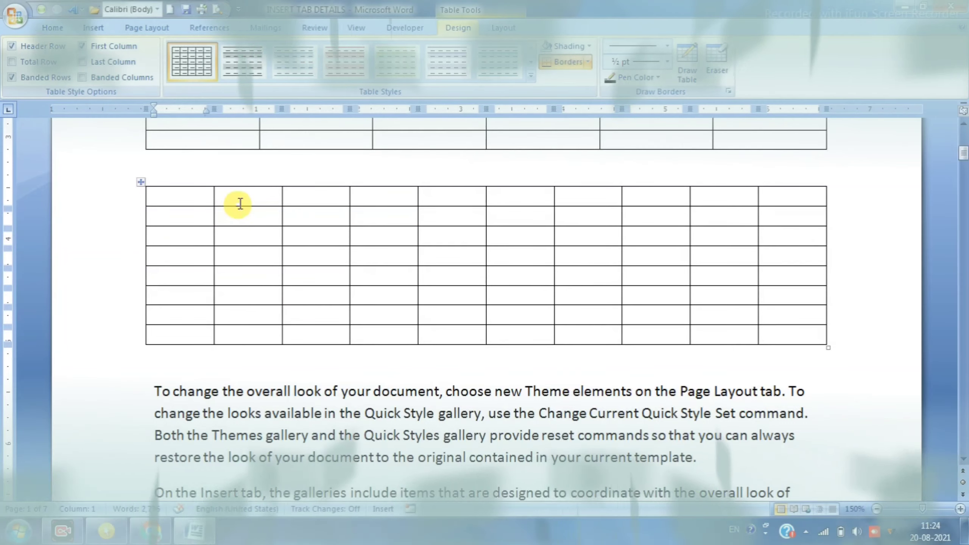
left_click(387, 198)
left_click(452, 197)
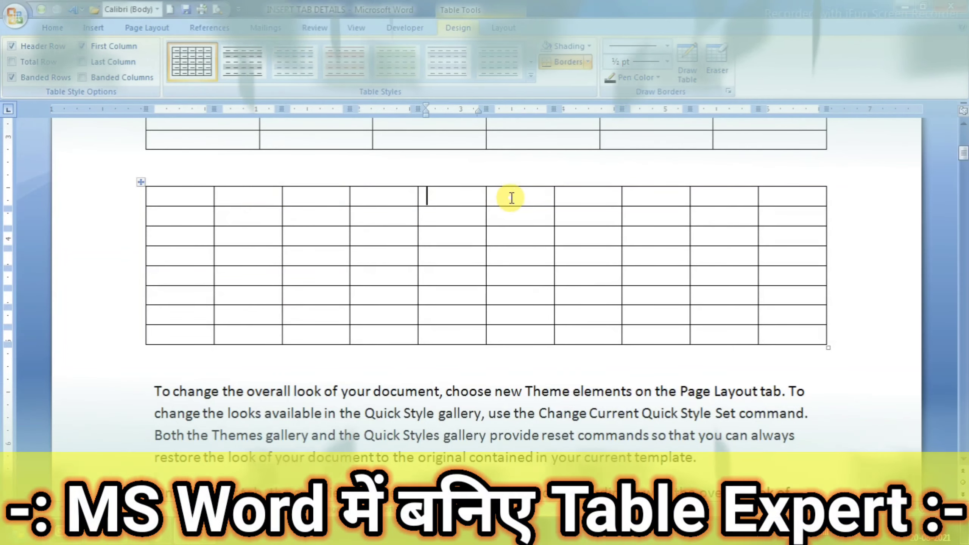
left_click(519, 197)
left_click(576, 197)
left_click(658, 197)
left_click(700, 195)
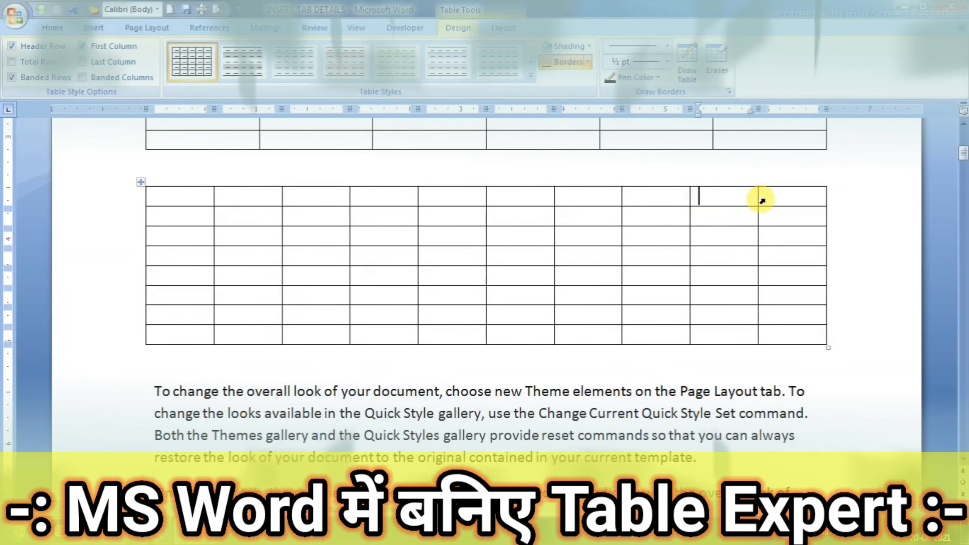
left_click(761, 198)
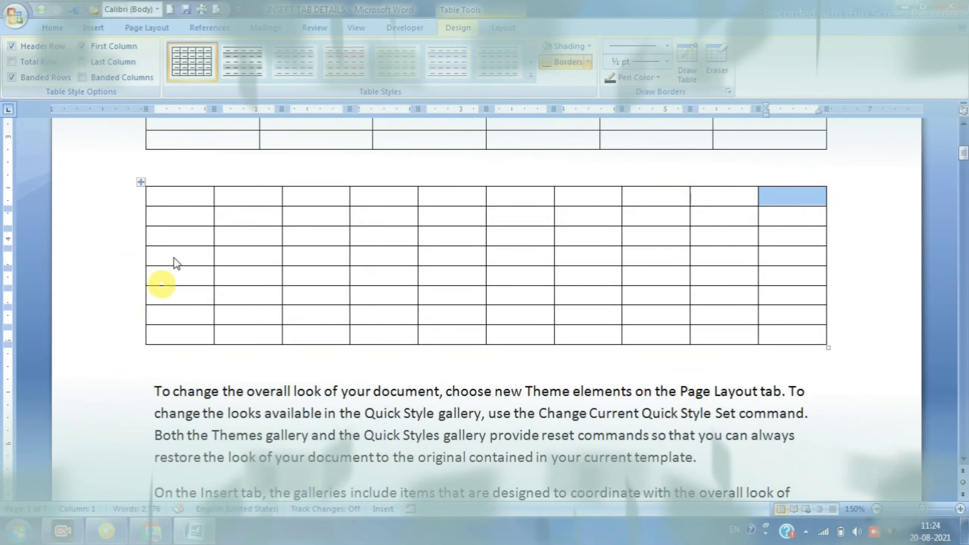
Go down the first column of the ten-column table cell by cell to examine its rows.
left_click(172, 208)
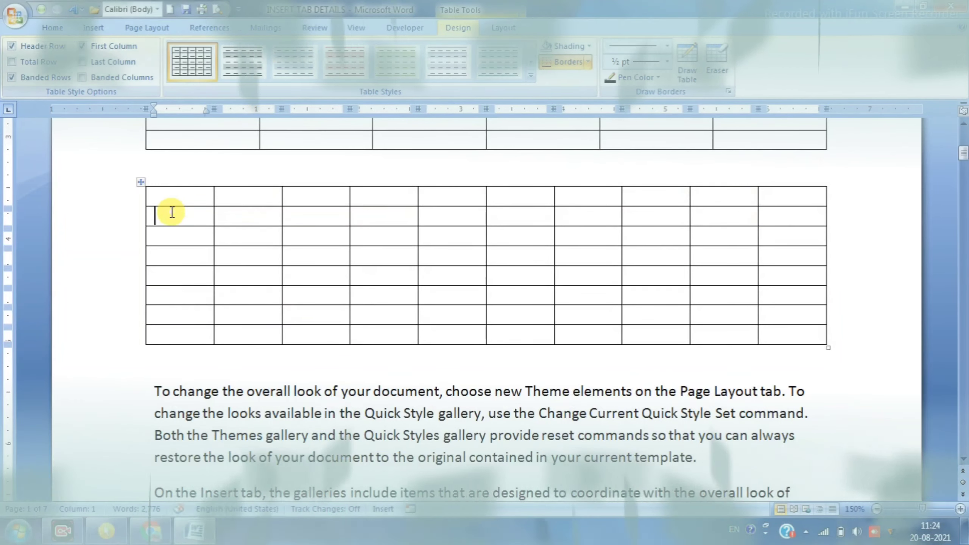
left_click(172, 237)
left_click(170, 257)
left_click(169, 275)
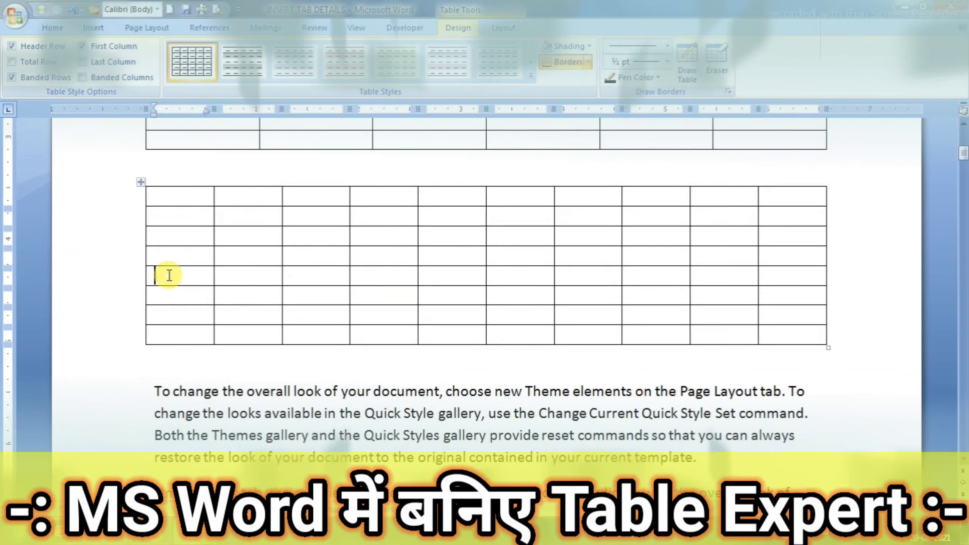
left_click(166, 301)
left_click(167, 315)
left_click(167, 334)
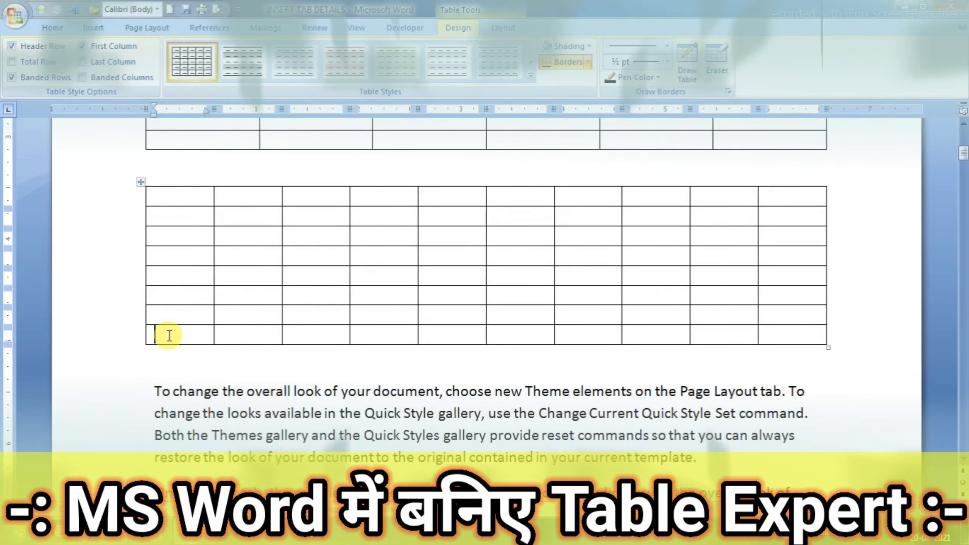
Insert a table with 12 columns and 20 rows on a new line below the ten-column table, using the Insert Table dialog.
left_click(193, 370)
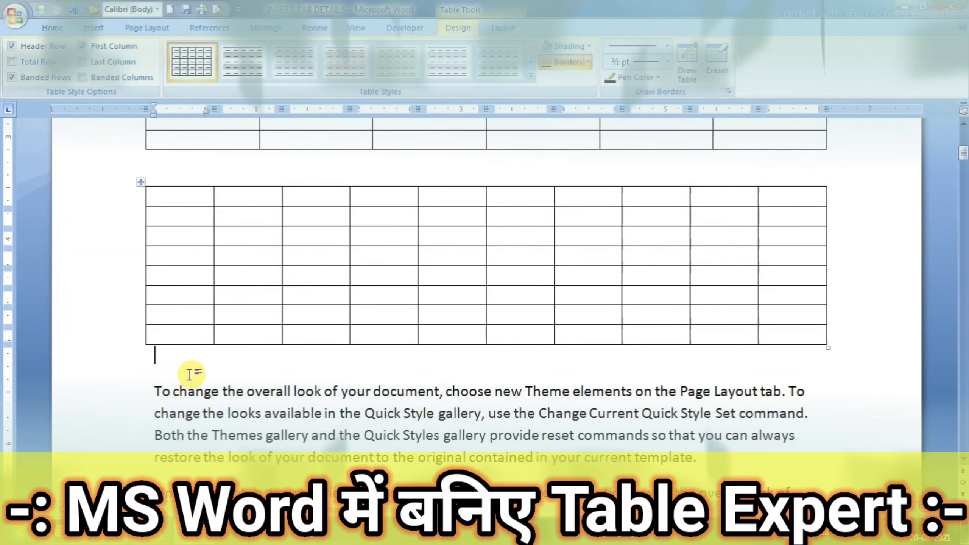
key("Return")
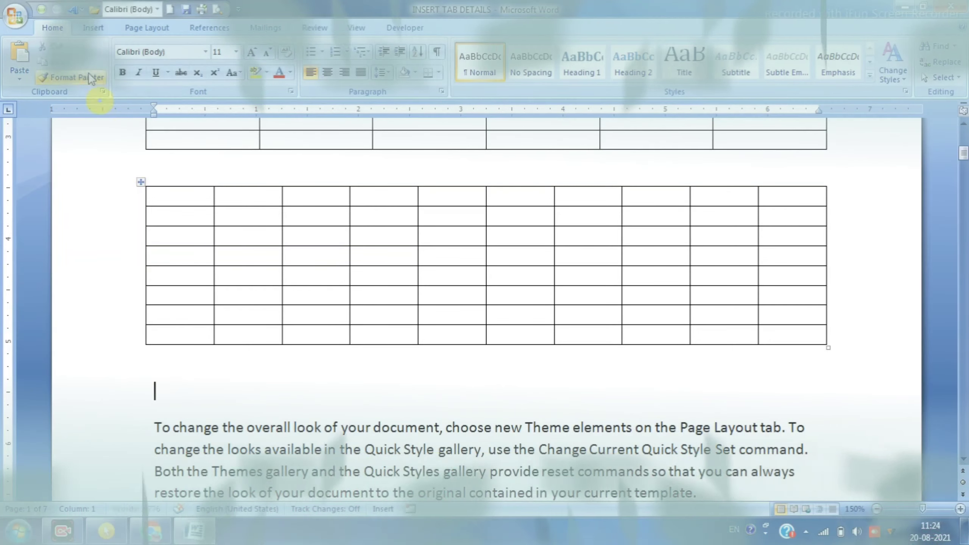
left_click(91, 28)
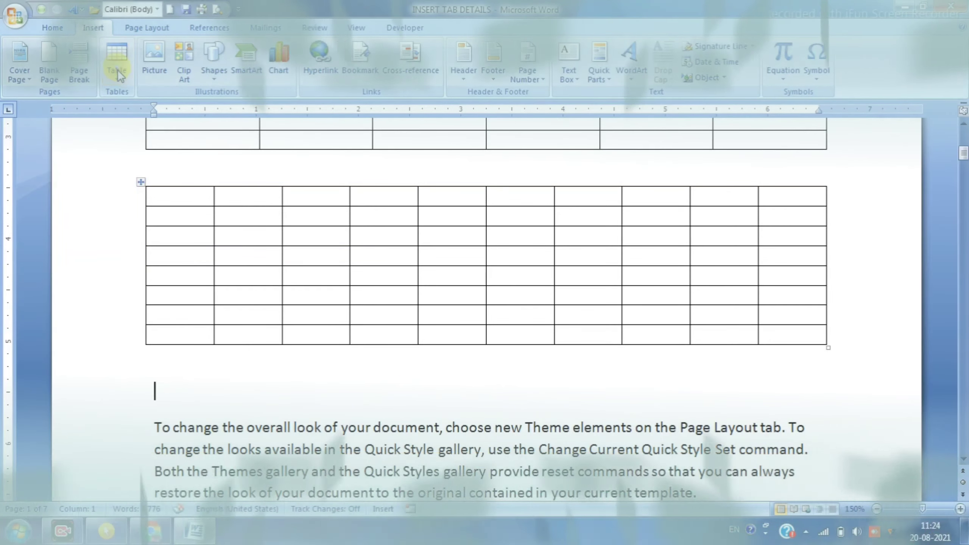
left_click(118, 79)
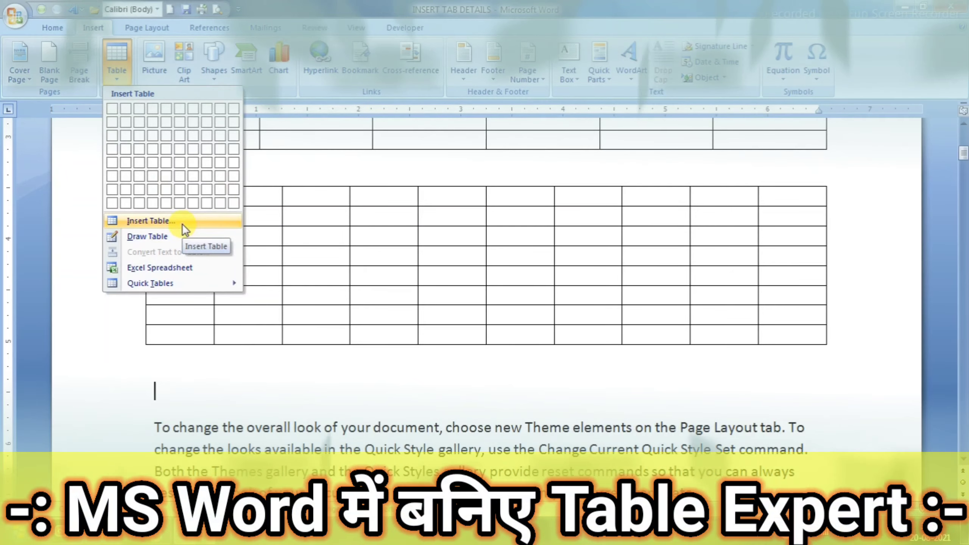
left_click(182, 224)
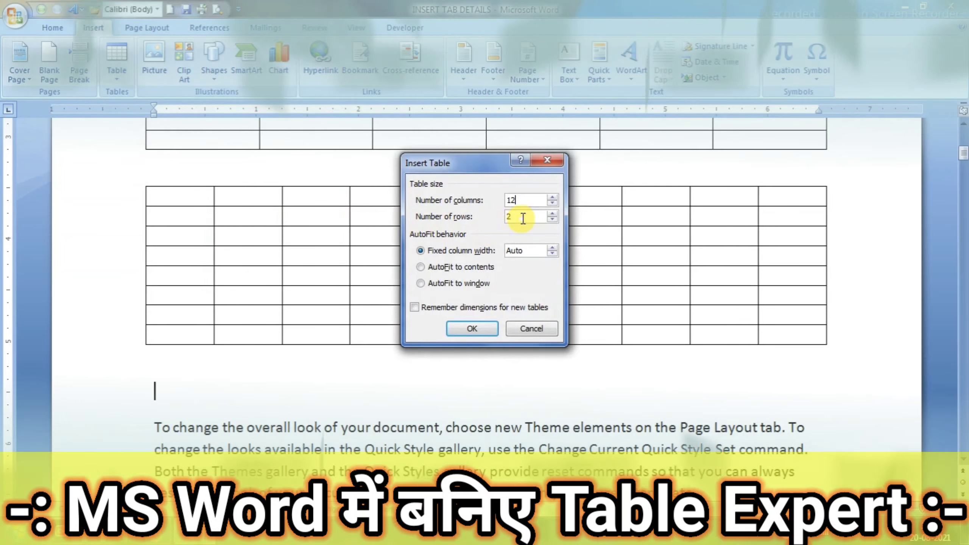
type("20")
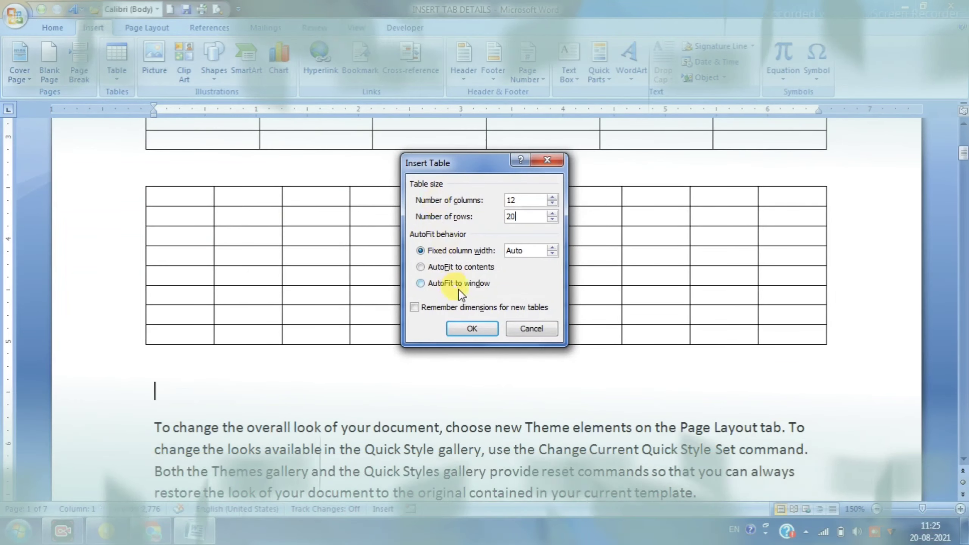
left_click(472, 328)
scroll(413, 318, "down", 3)
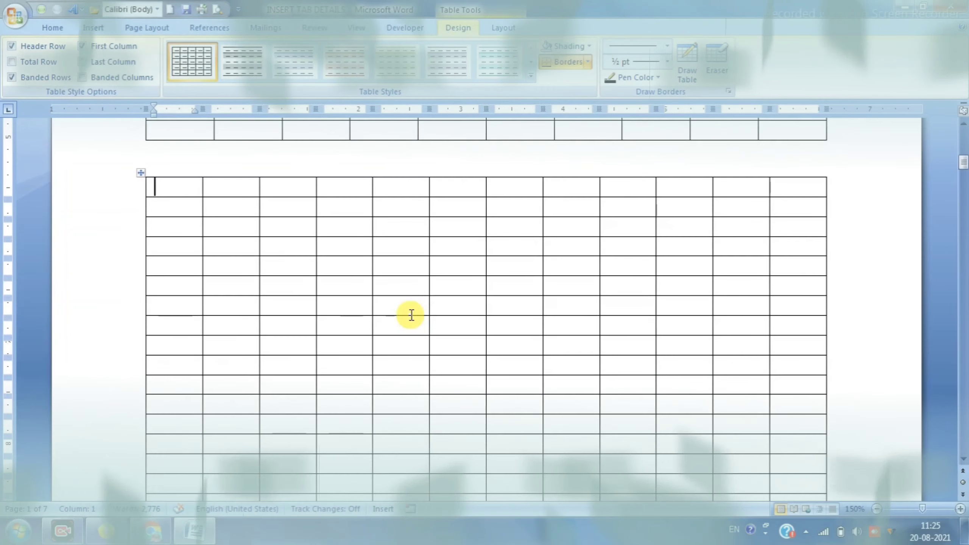
Select the whole table of ten columns and eight rows and delete it from the document.
scroll(180, 306, "up", 2)
scroll(180, 286, "up", 3)
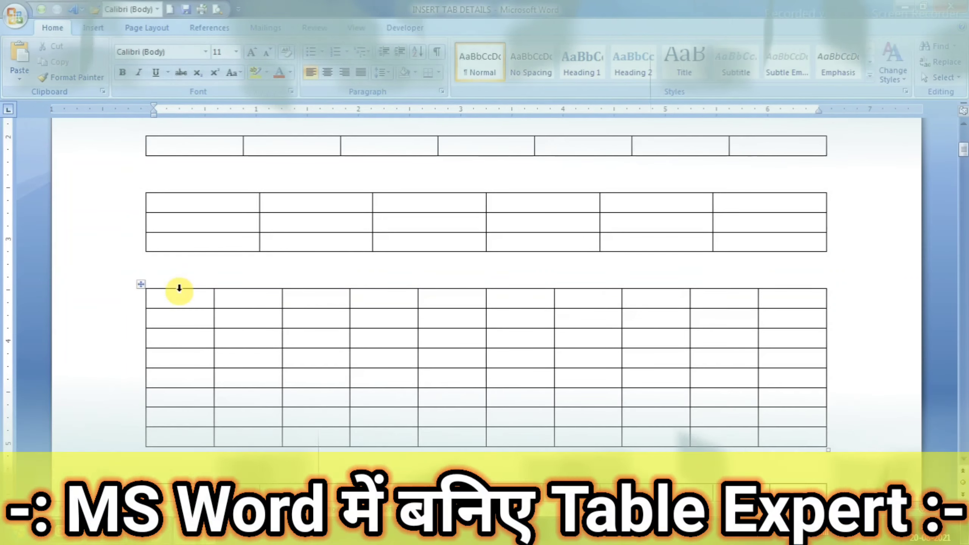
left_click(136, 287)
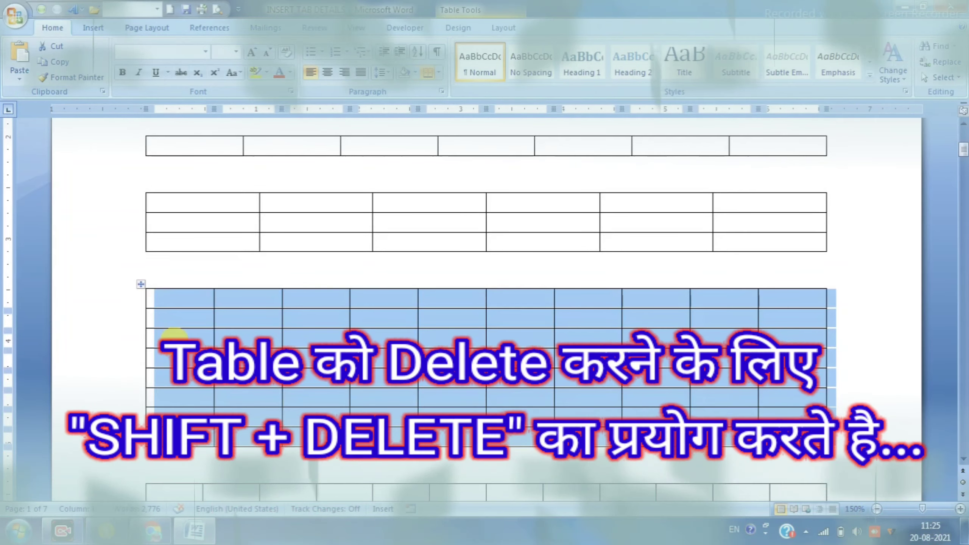
key("shift+Delete")
Select the whole table of six columns and three rows and delete it.
scroll(174, 339, "up", 1)
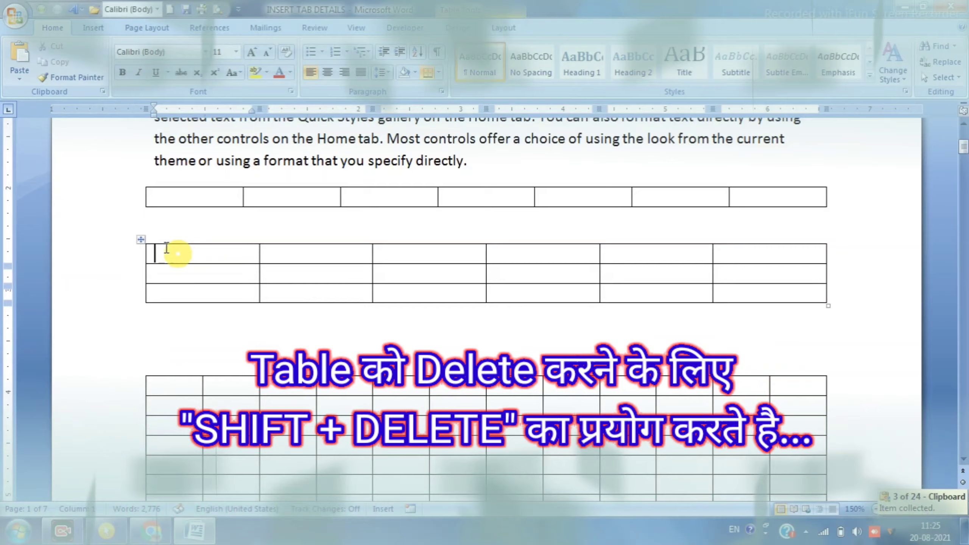
left_click(141, 241)
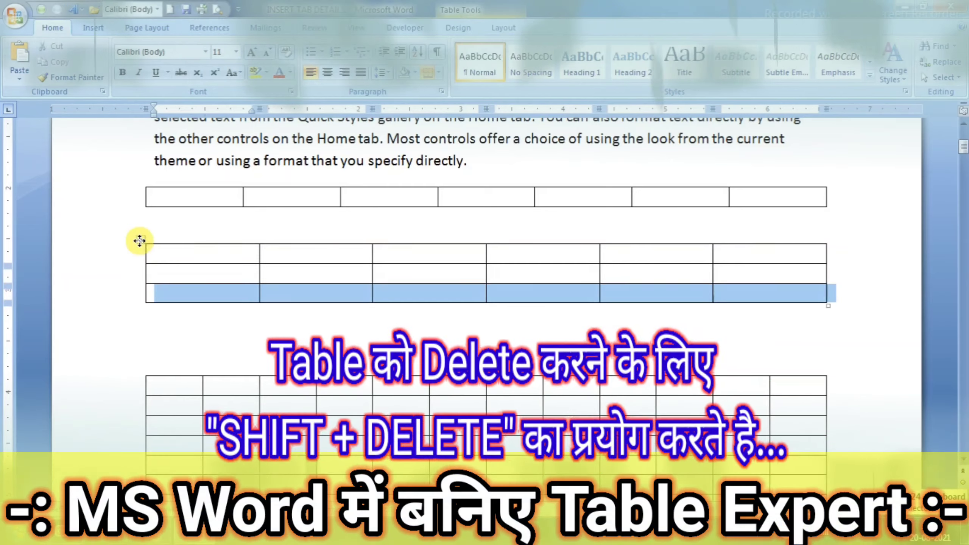
key("shift+Delete")
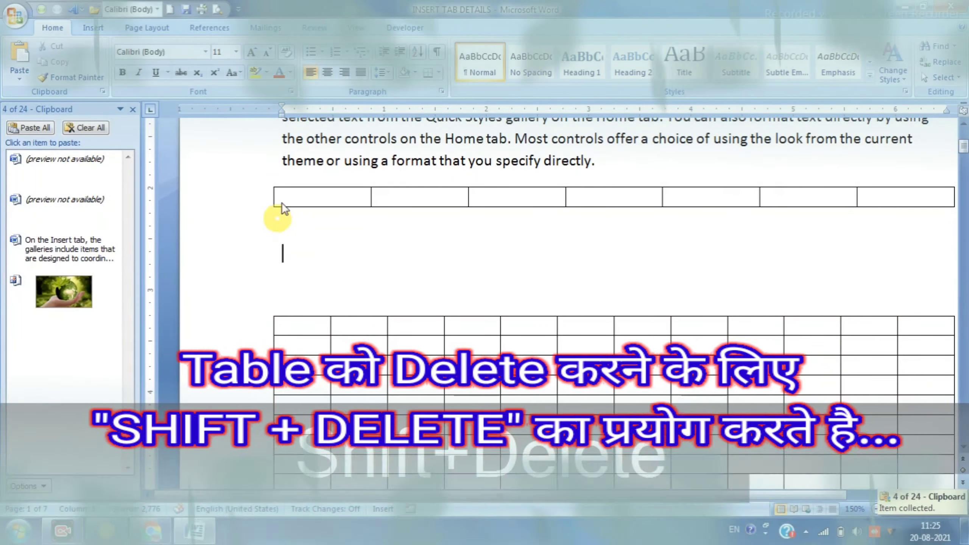
Delete the entire single-row, seven-column table and close the Clipboard pane.
left_click(295, 195)
left_click(267, 183)
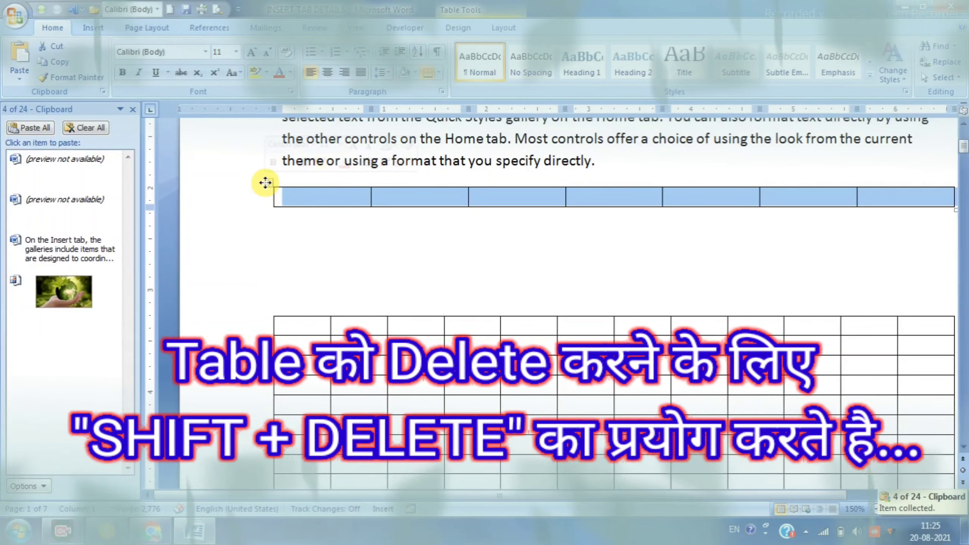
key("shift+Delete")
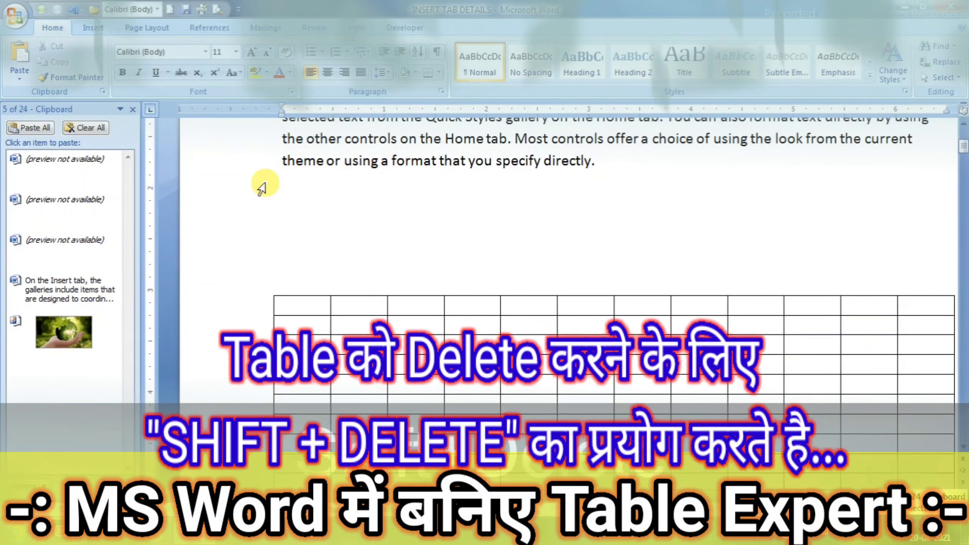
left_click(132, 109)
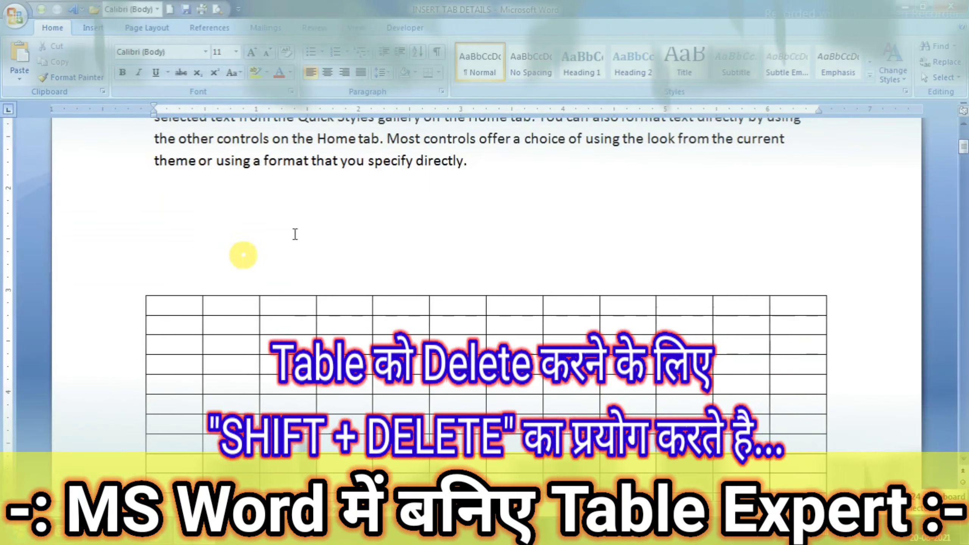
Delete the blank lines between the formatting paragraph and the 12-column table.
left_click(216, 201)
key("Delete")
key("Delete")
key("Delete")
key("Delete")
key("Delete")
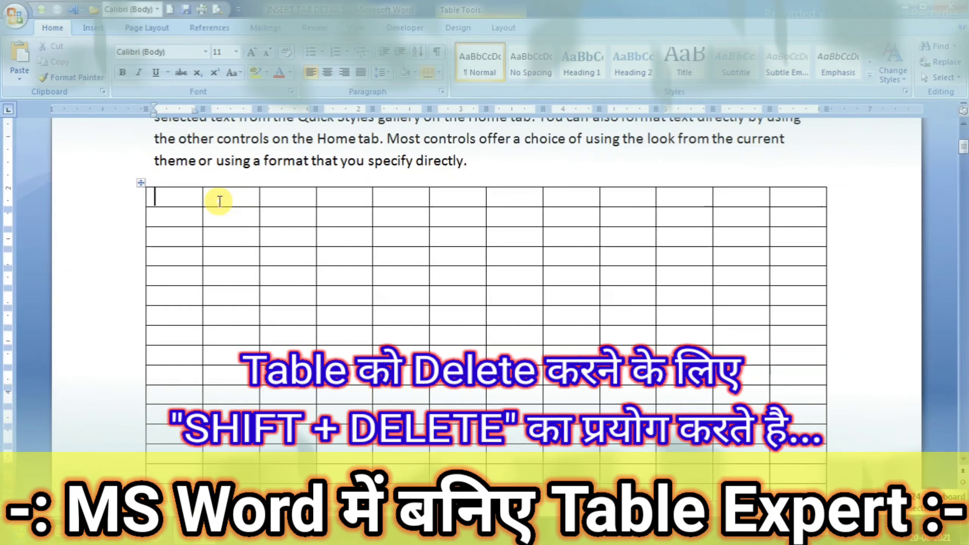
Select the first four columns' cells from the fifth row to the last row of the 12-column table and delete their entire rows.
scroll(290, 296, "down", 4)
scroll(285, 282, "up", 4)
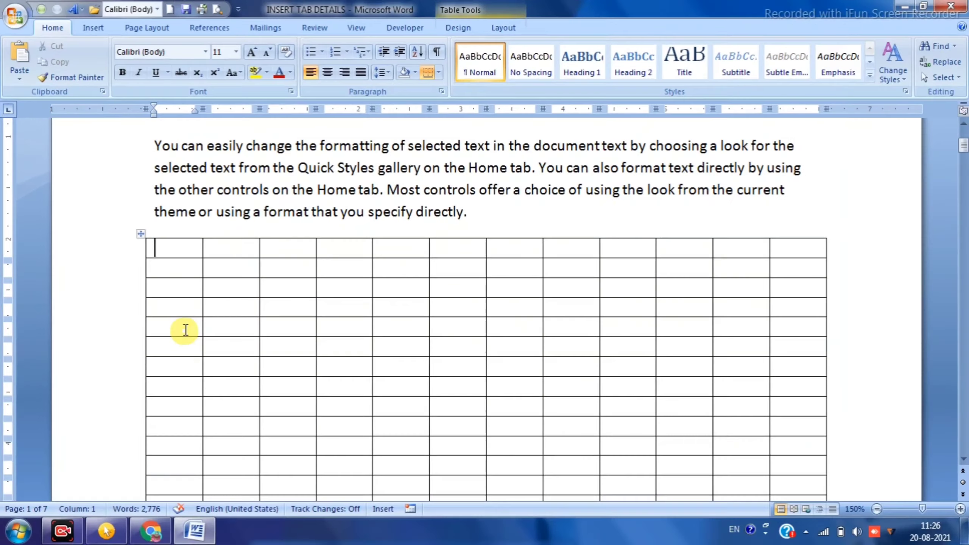
left_click_drag(186, 331, 321, 359)
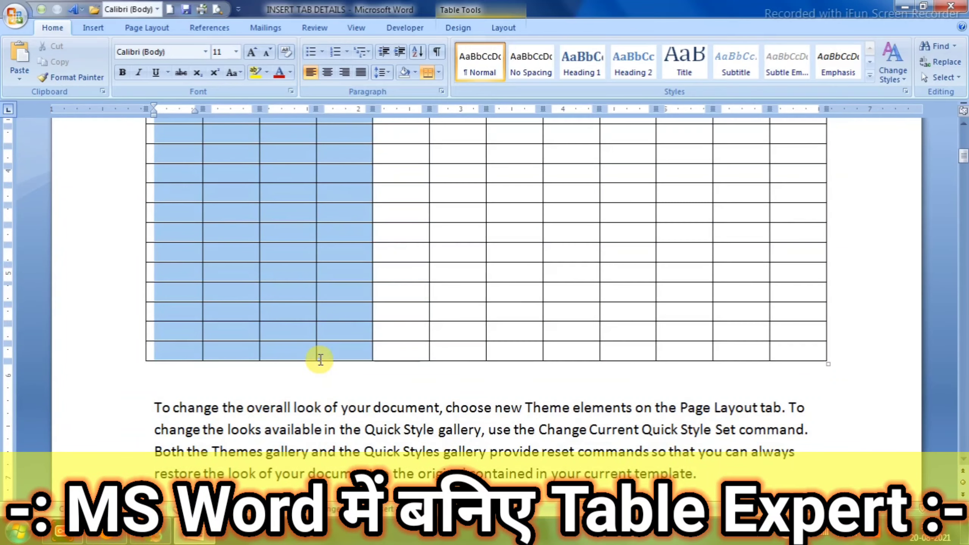
right_click(188, 222)
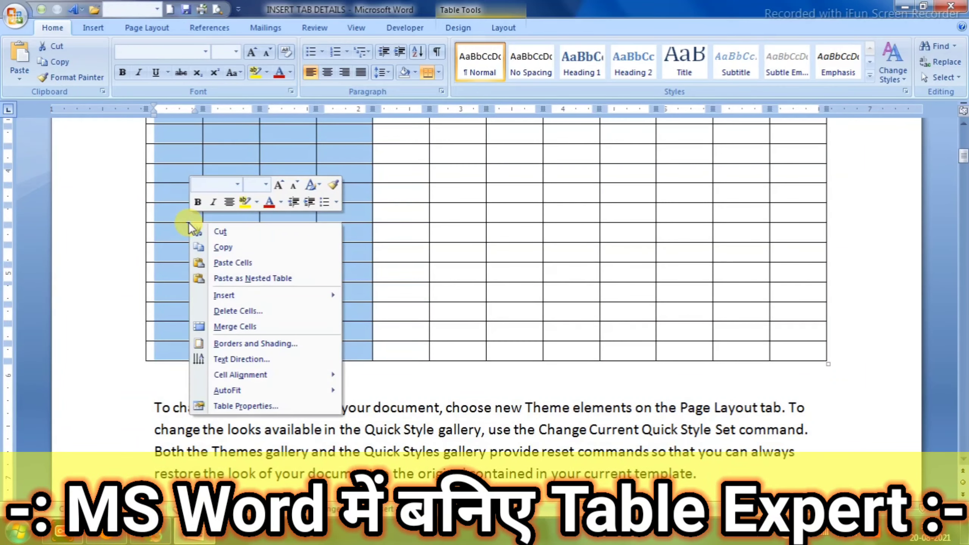
left_click(239, 311)
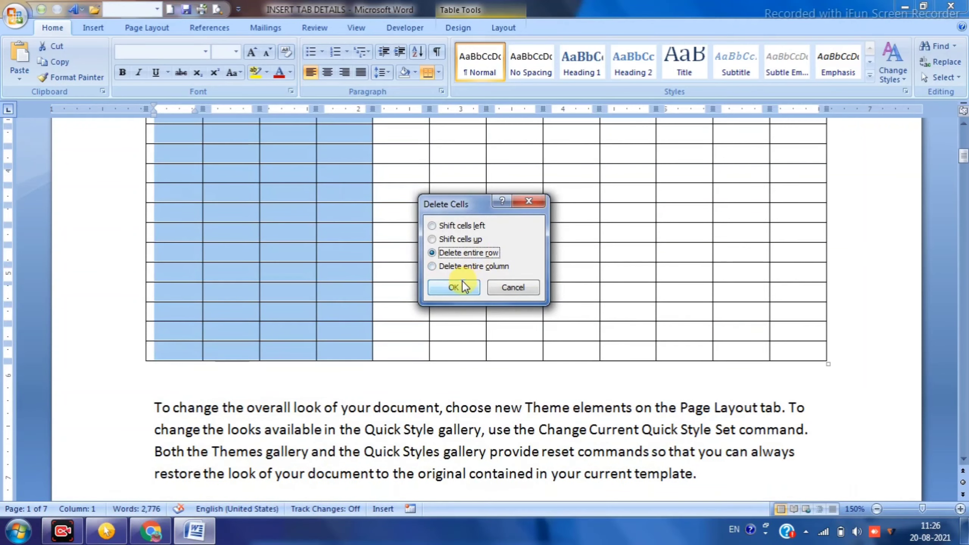
left_click(454, 287)
scroll(330, 338, "up", 3)
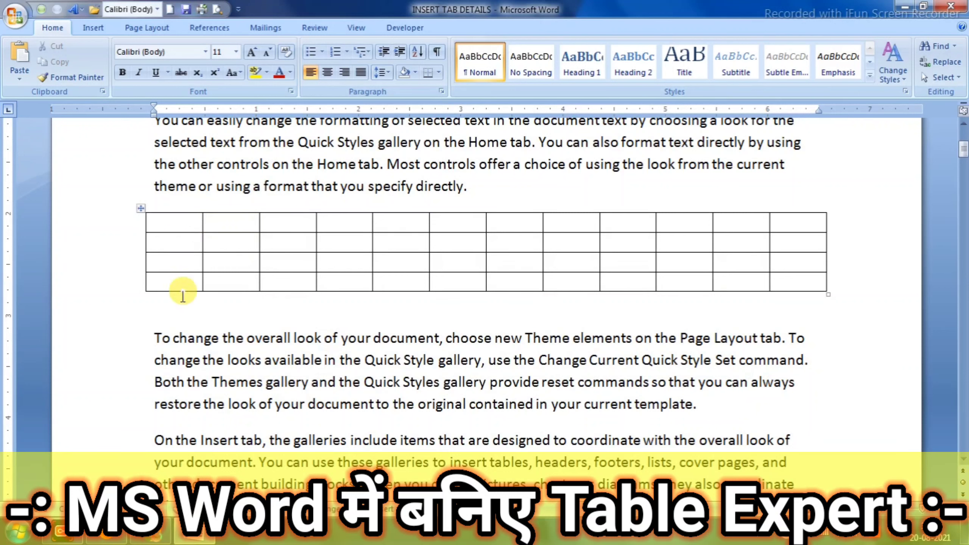
Insert a table with 5 columns and 3 rows, using automatic fixed column width, on a new line below the 12-column table.
key("Return")
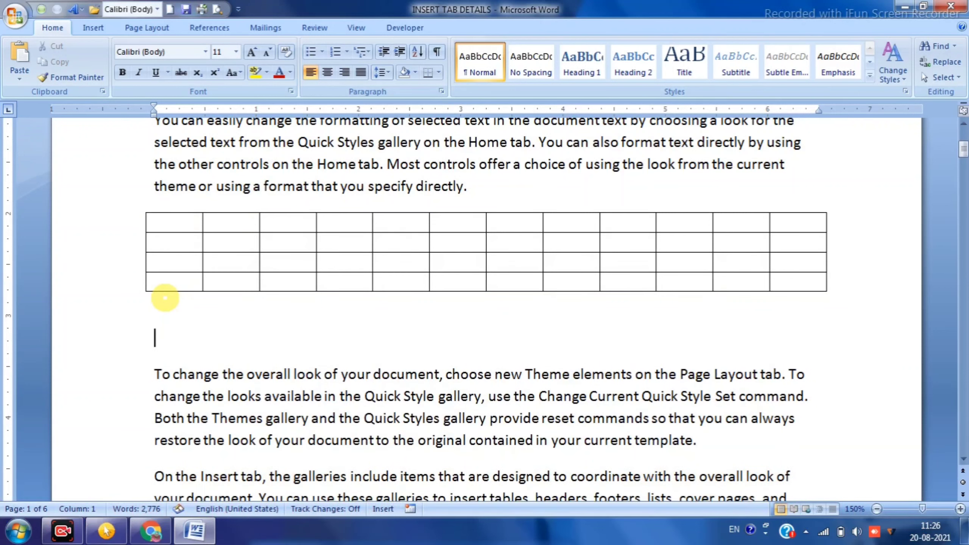
left_click(93, 28)
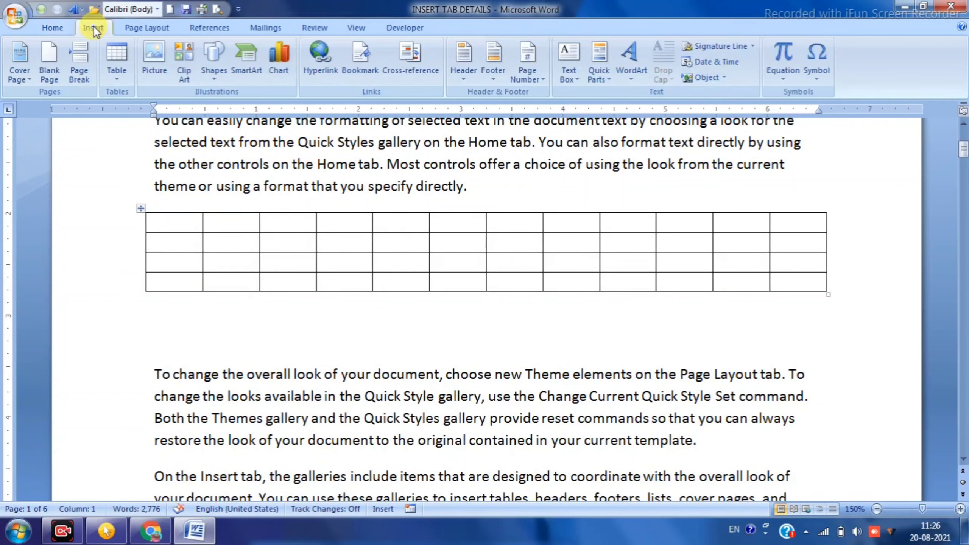
left_click(118, 75)
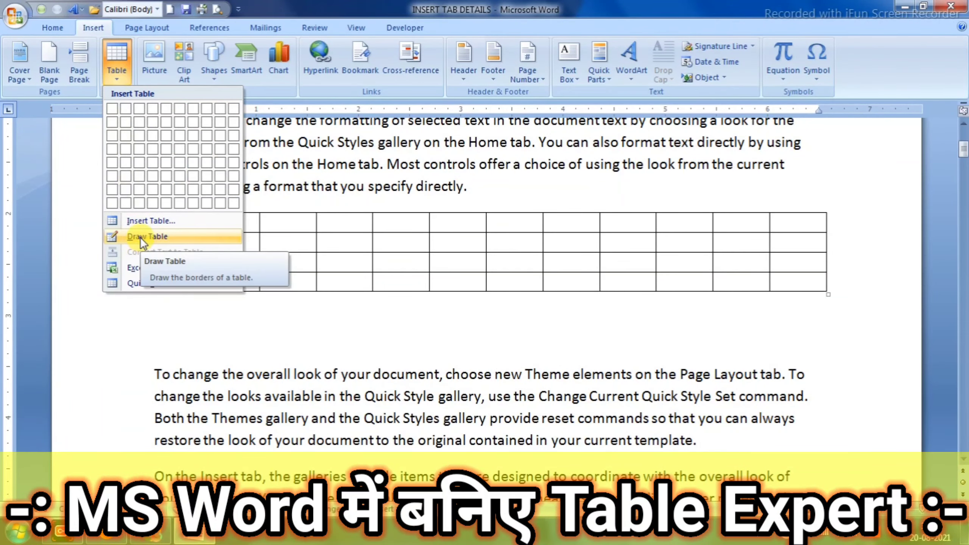
left_click(151, 224)
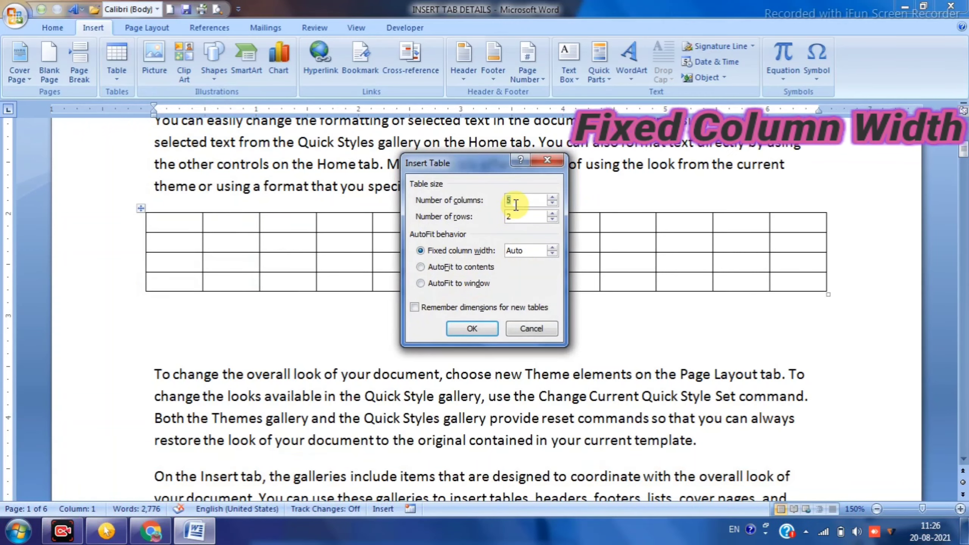
left_click(514, 216)
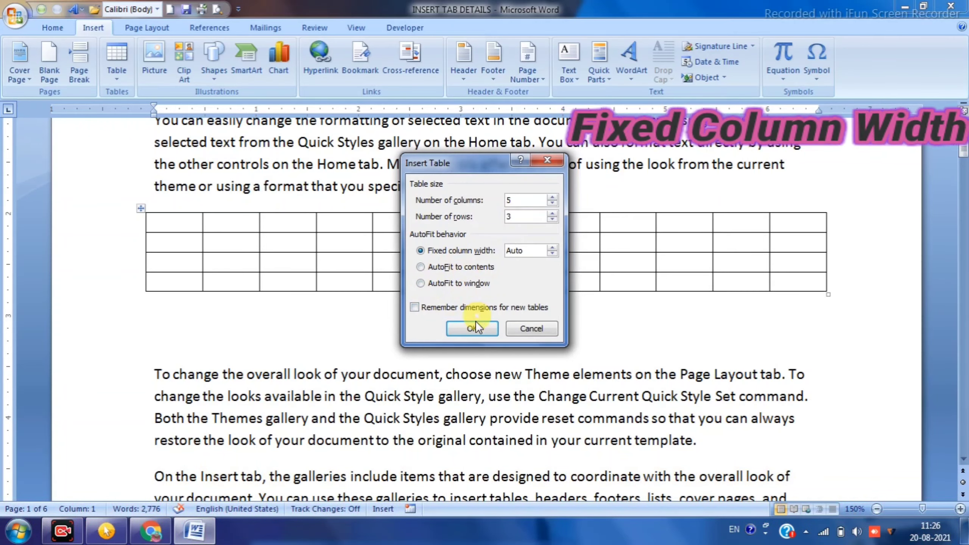
left_click(466, 327)
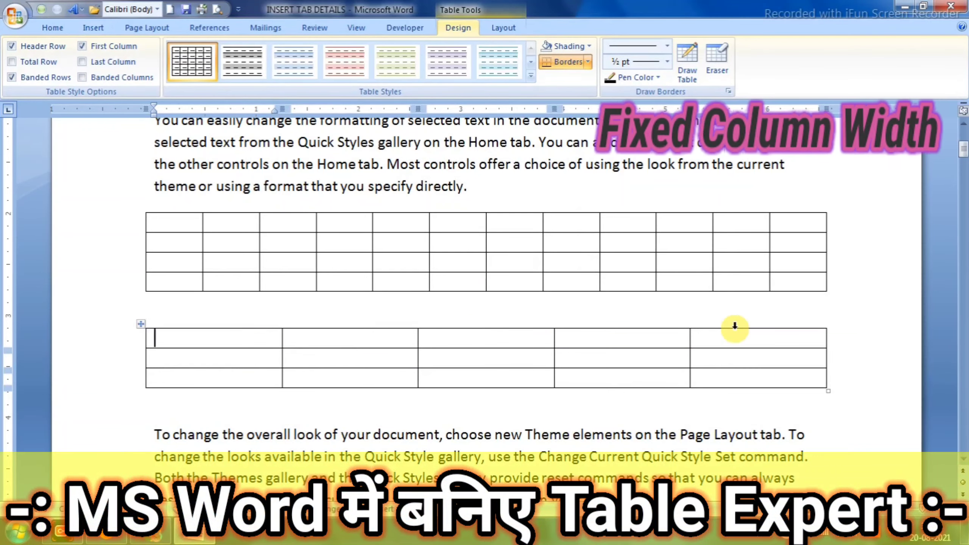
Insert another table with 5 columns and 3 rows, set to AutoFit to contents, on a new line below the fixed-width table.
left_click(178, 401)
key("Return")
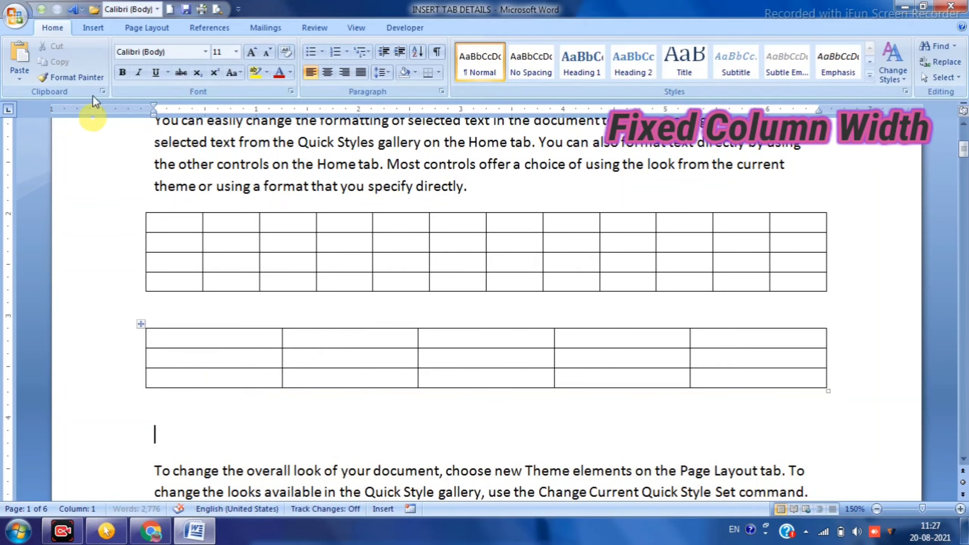
left_click(92, 28)
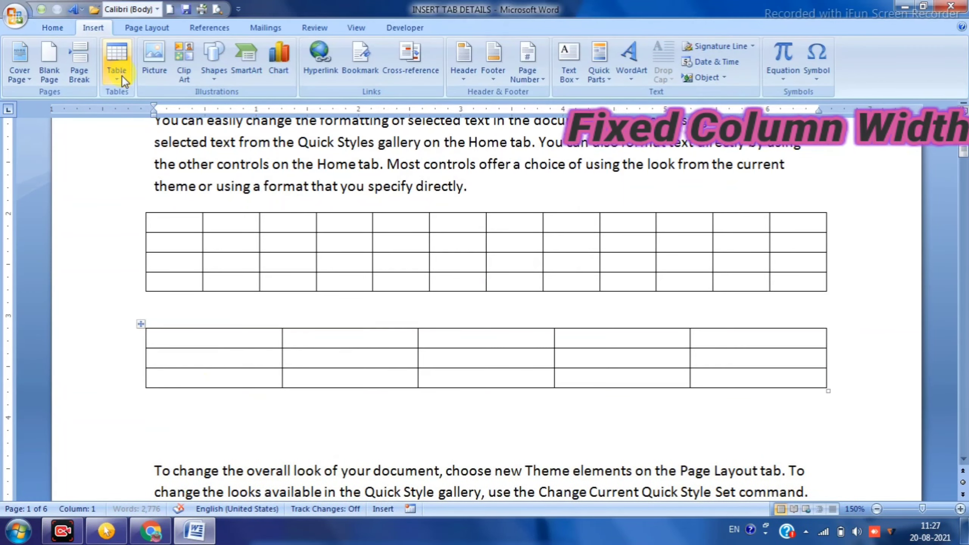
left_click(118, 79)
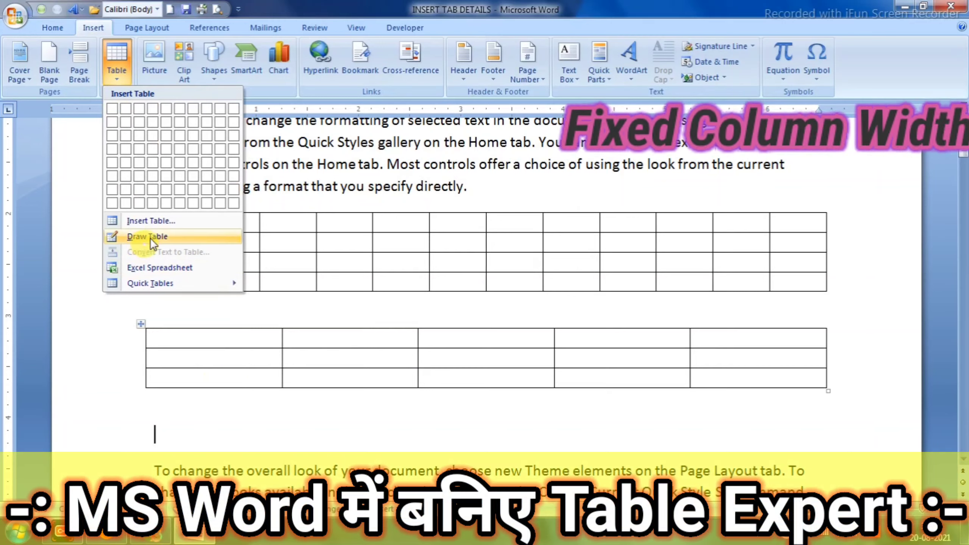
left_click(152, 221)
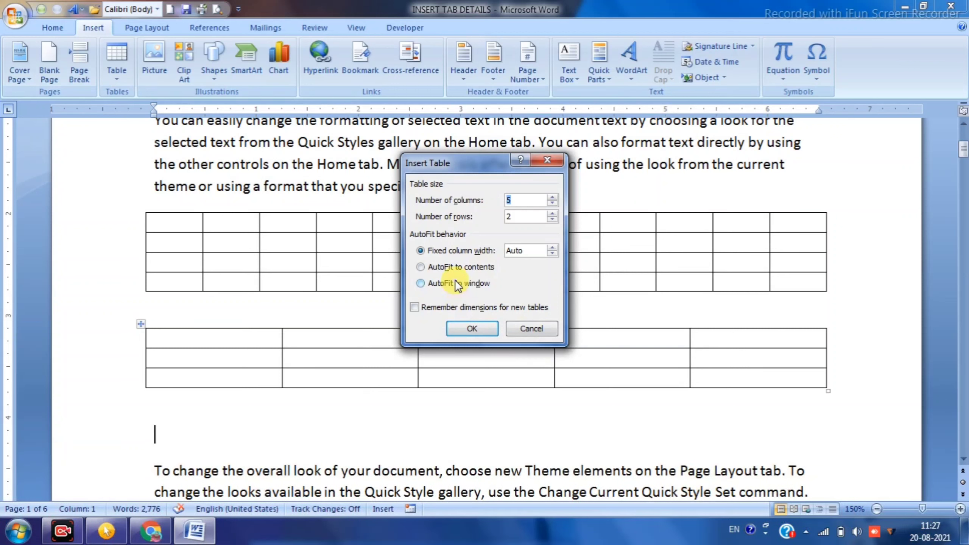
left_click(424, 268)
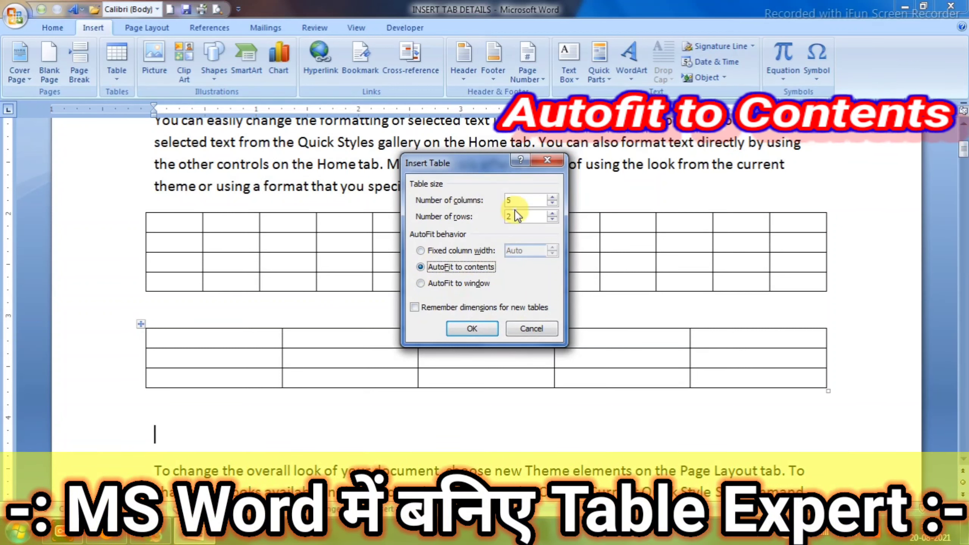
left_click(528, 217)
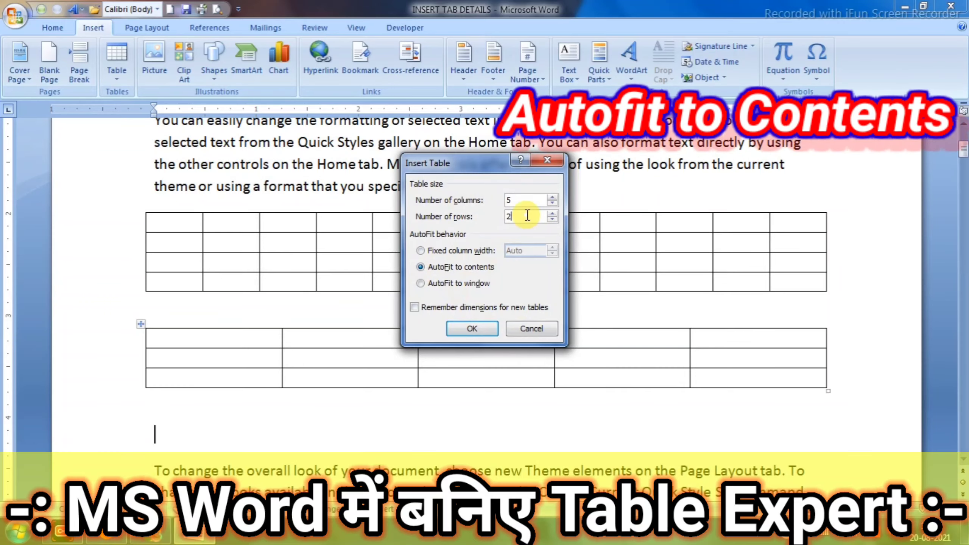
key("BackSpace")
type("3")
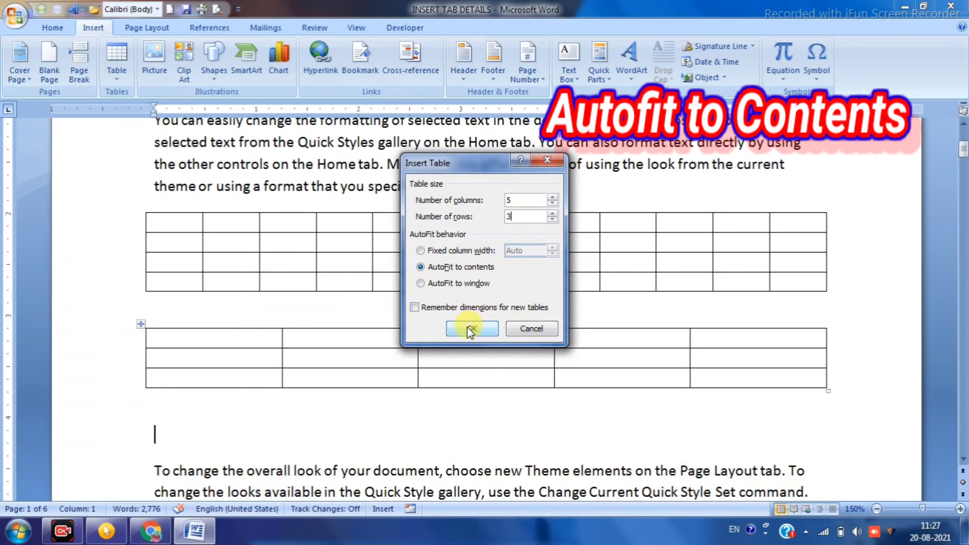
left_click(472, 328)
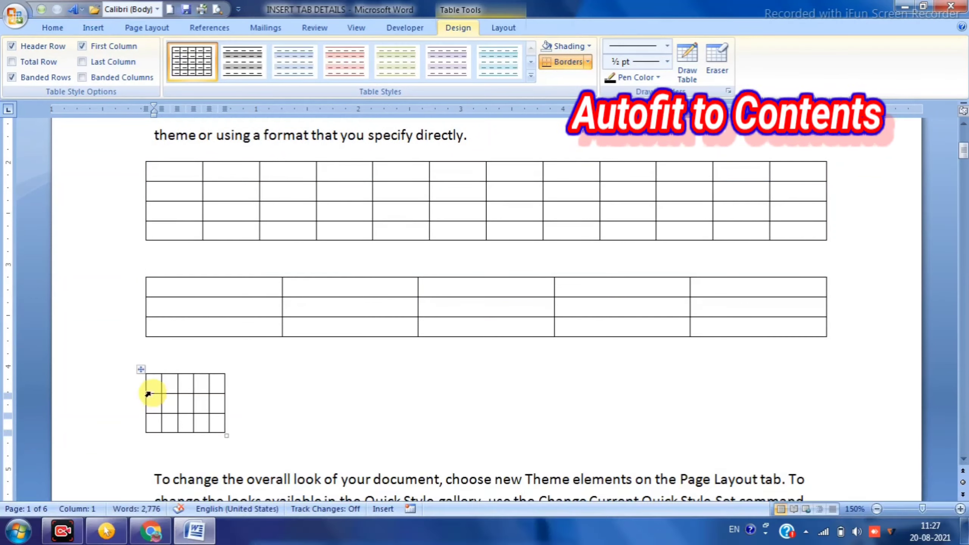
Fill the first row of the AutoFit-to-contents table with the sample text "dsfgasdfafasfa", "fsafasfa", "fasfasf", "fsafas" and "fasfasfas".
left_click(151, 384)
type("dsfgasdfafasfa")
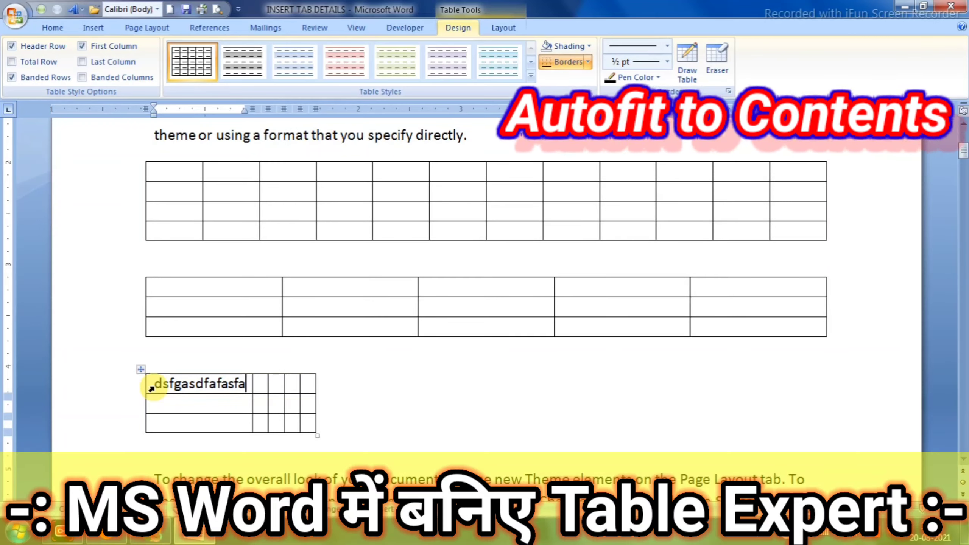
left_click(267, 382)
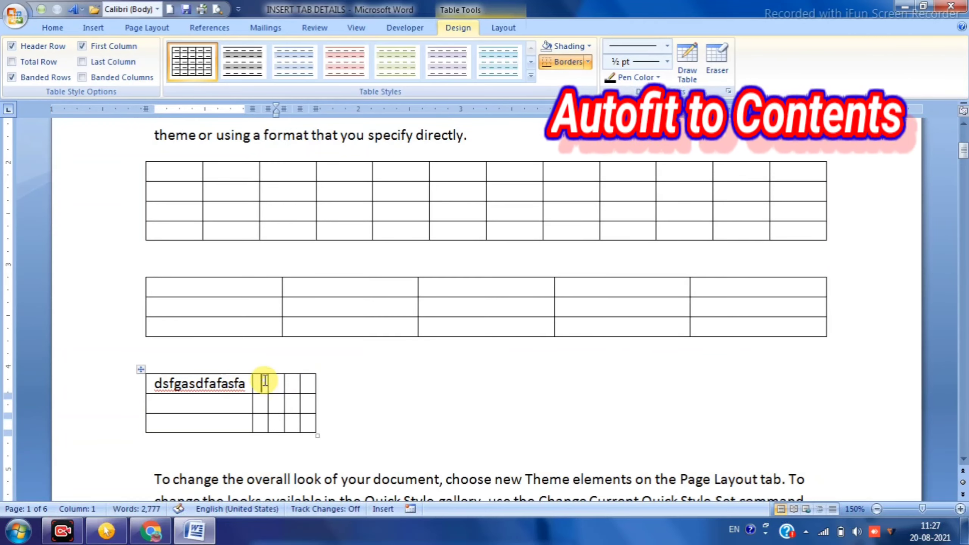
type("fsafasfa")
left_click(320, 386)
type("fasfasf")
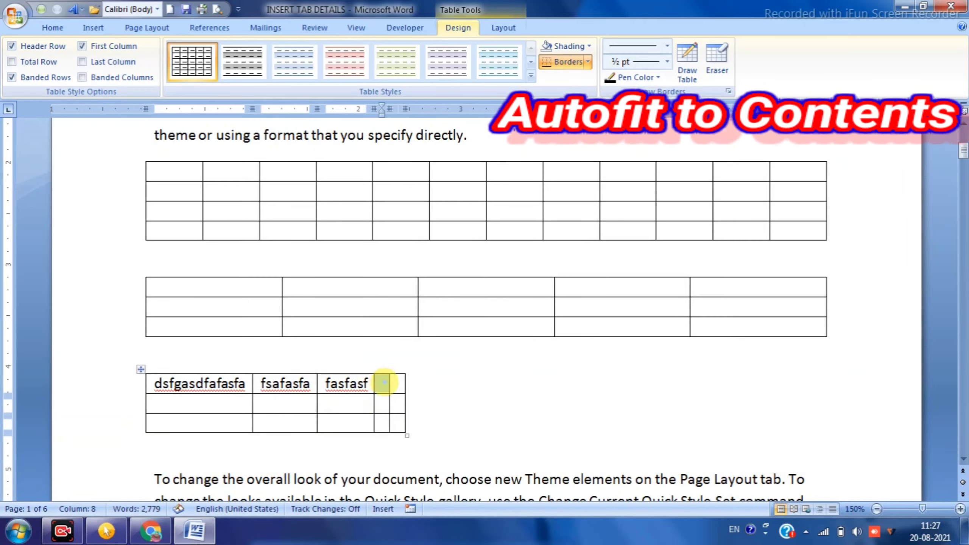
left_click(384, 381)
type("fsafas")
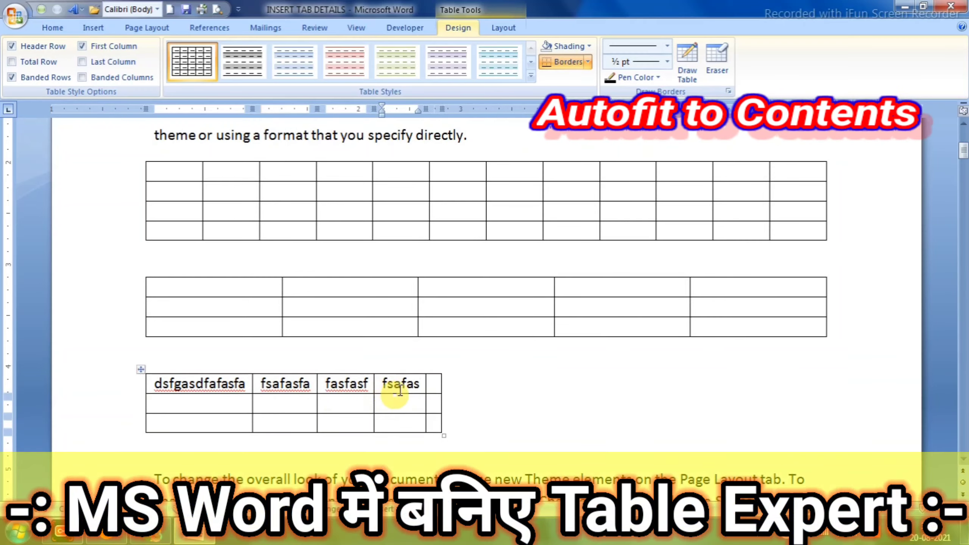
left_click(430, 383)
type("fasfasfas")
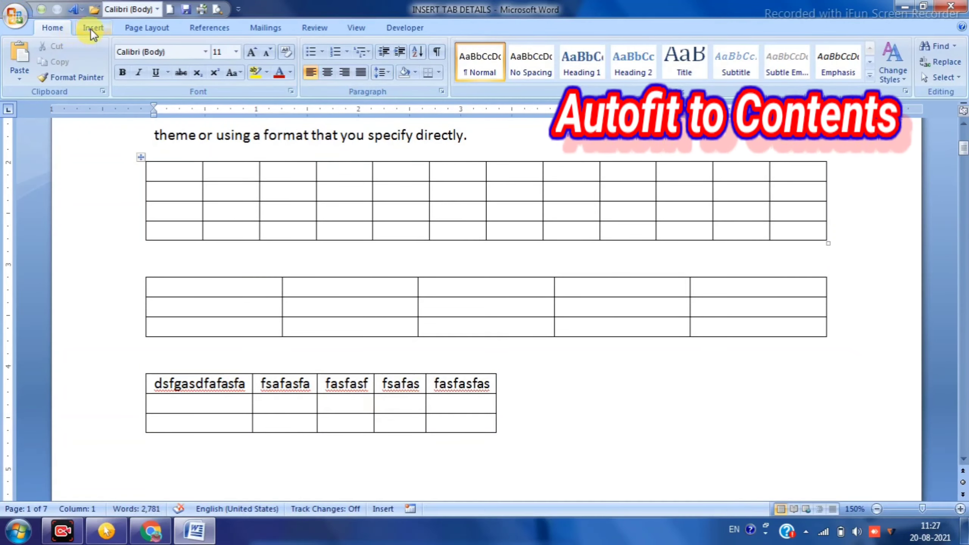
Insert a table with 5 columns and 3 rows, set to AutoFit to window, below the table with sample text.
left_click(91, 29)
left_click(118, 68)
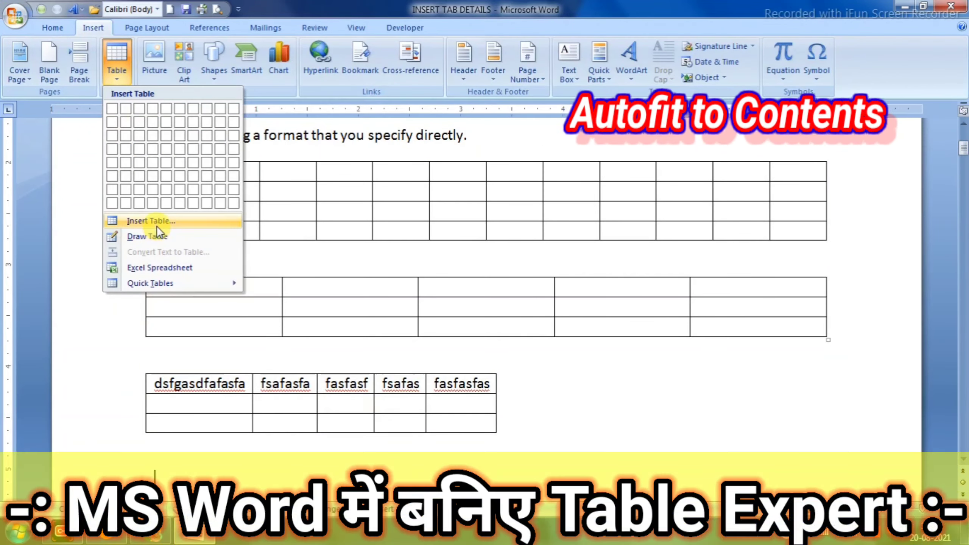
left_click(156, 223)
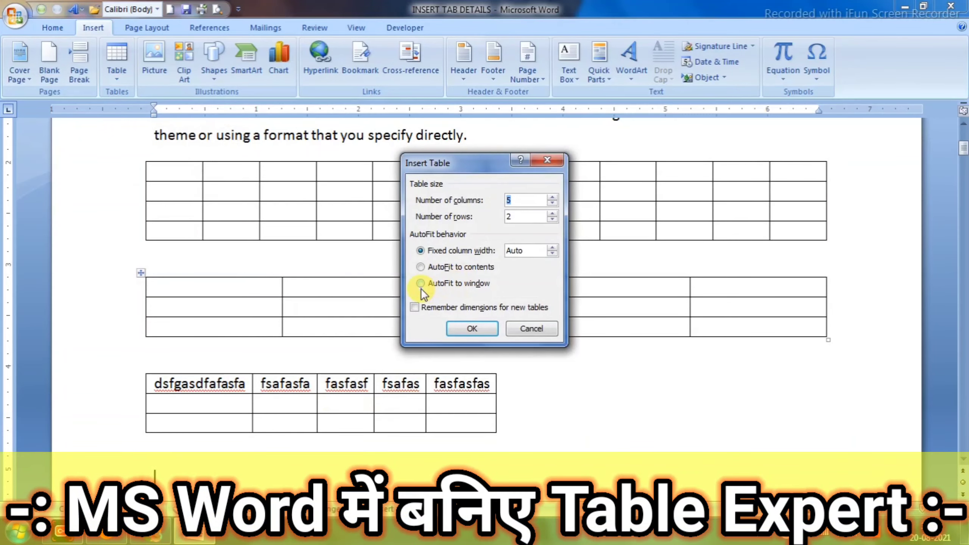
left_click(423, 284)
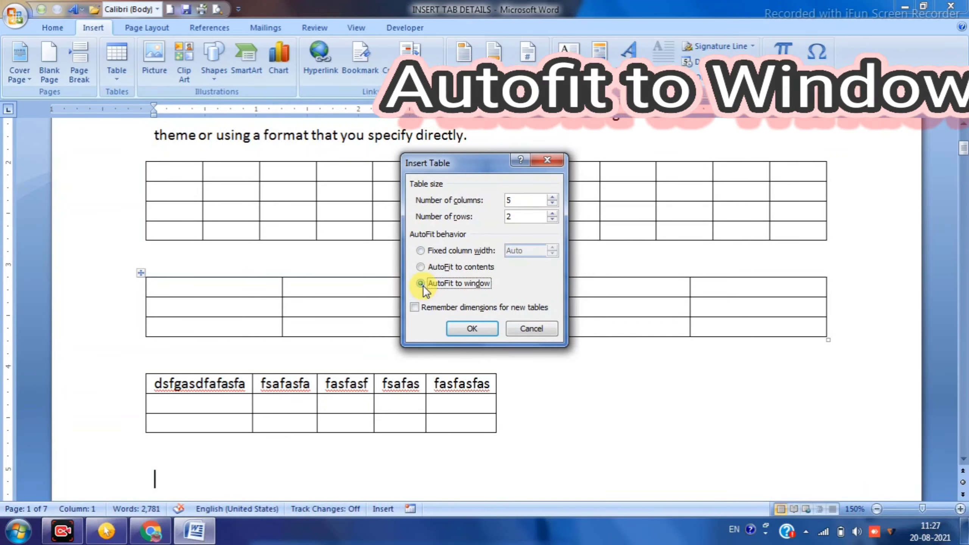
double_click(518, 214)
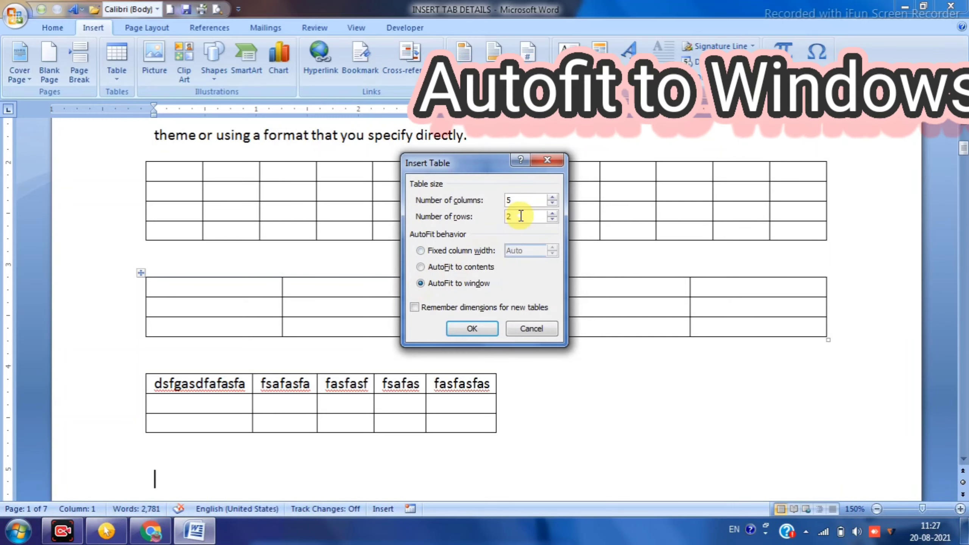
type("3")
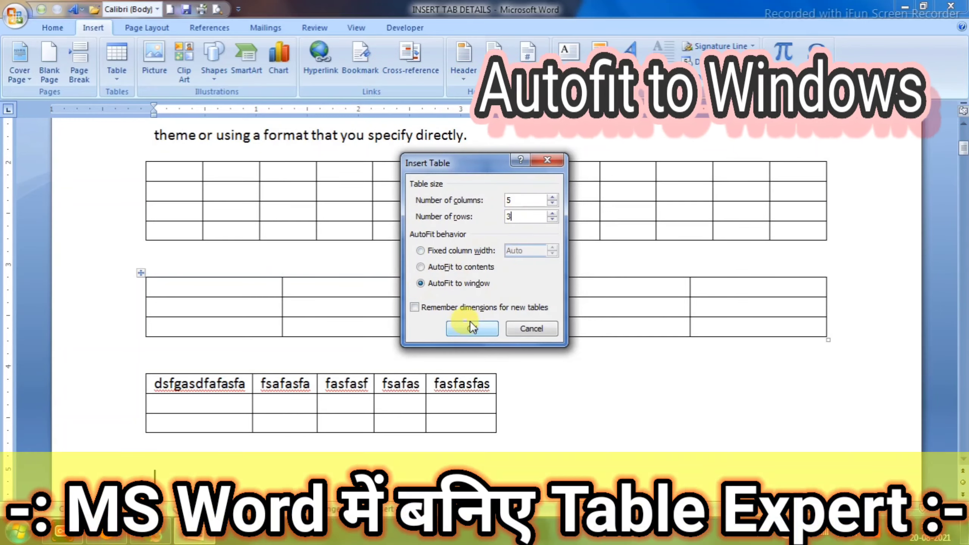
left_click(472, 328)
scroll(468, 302, "down", 2)
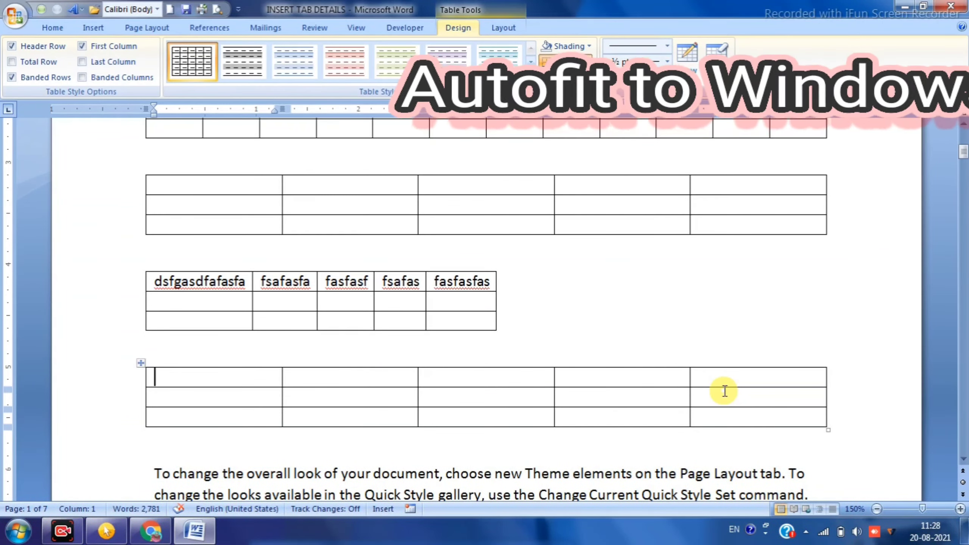
left_click(302, 300)
left_click(323, 383)
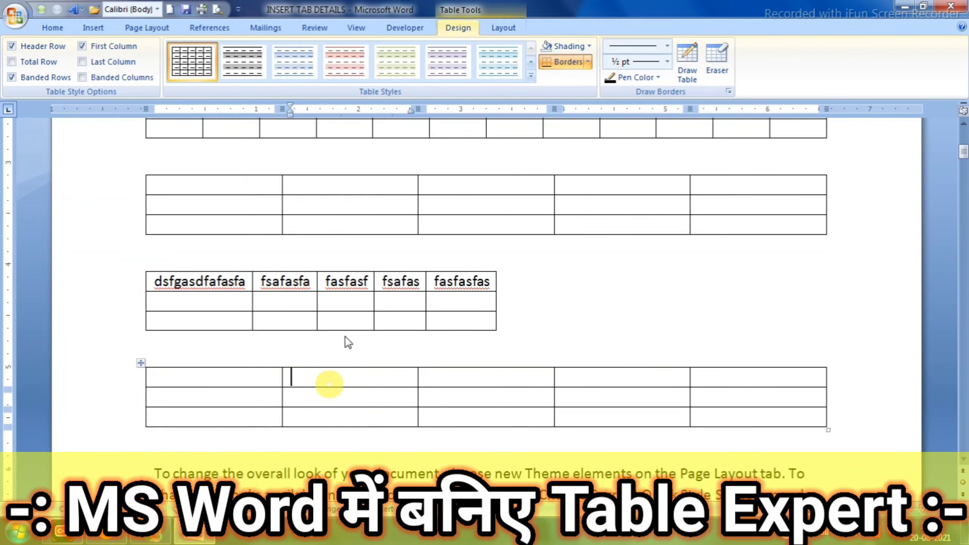
left_click(343, 211)
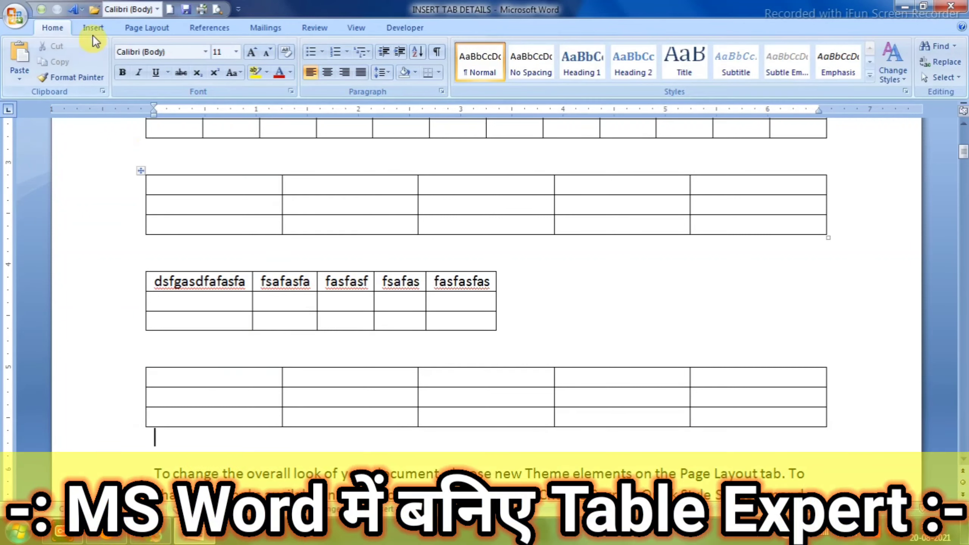
left_click(93, 29)
left_click(119, 58)
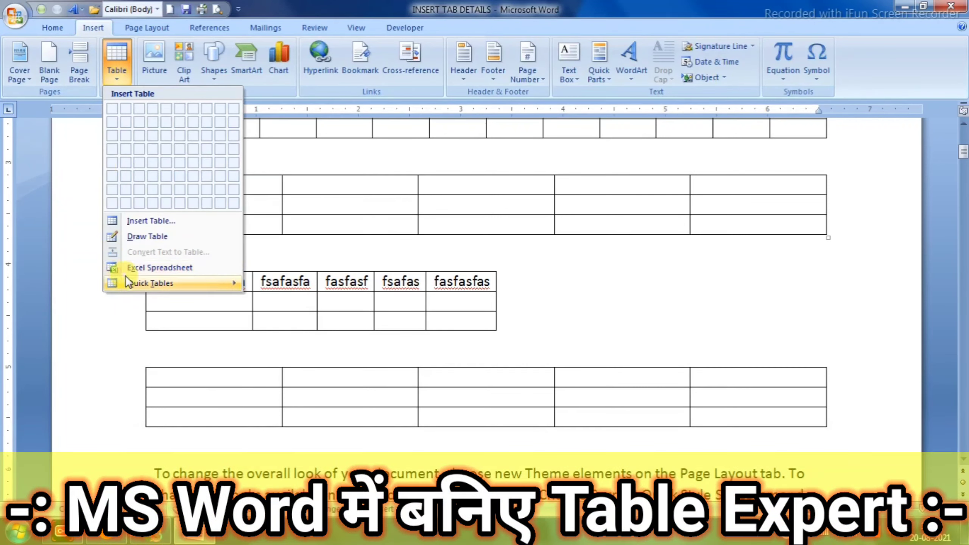
left_click(145, 225)
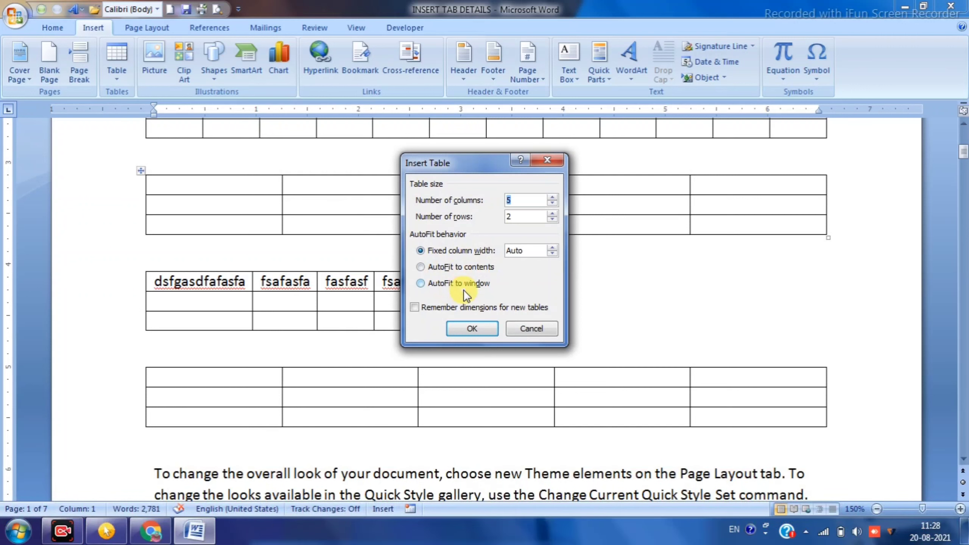
left_click(532, 328)
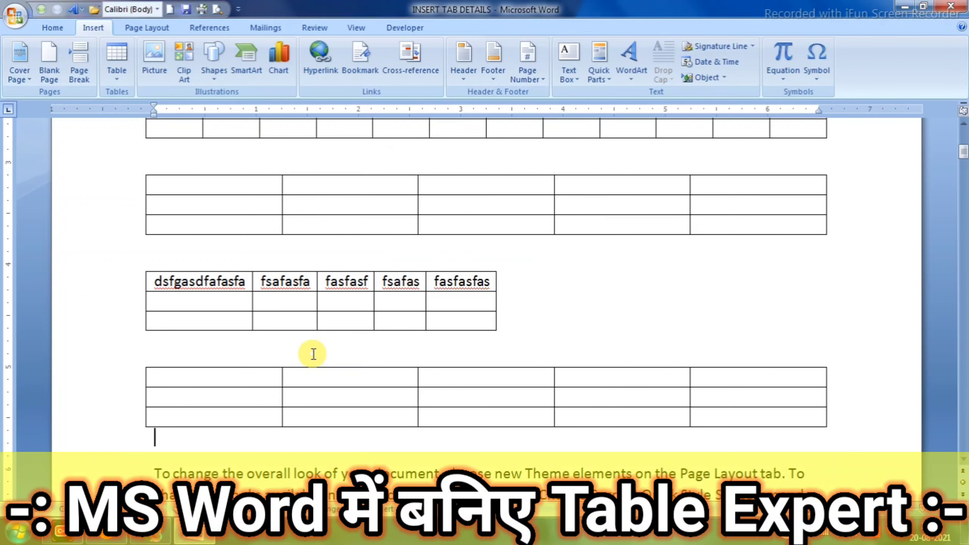
Delete the entire 12-column table below the paragraph ending "specify directly.".
left_click(233, 375)
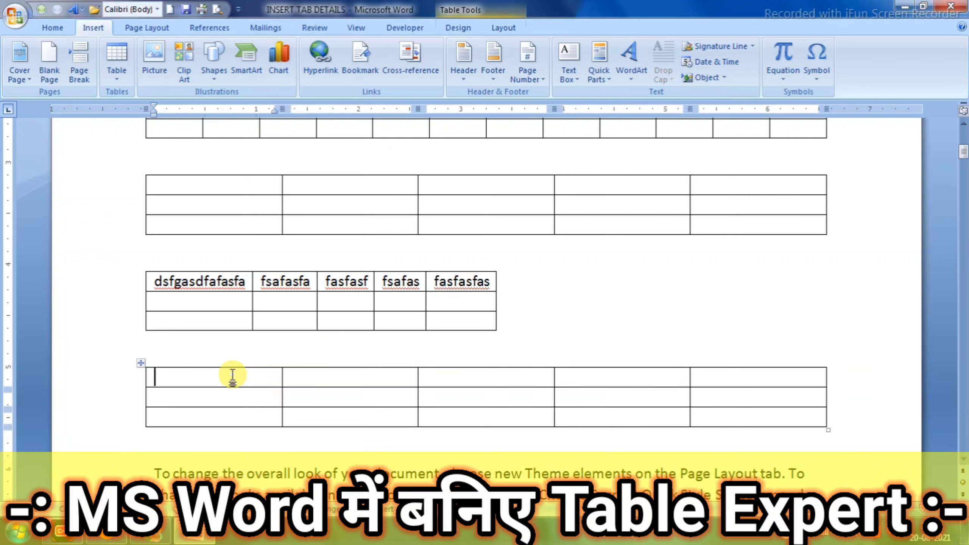
left_click(232, 300)
scroll(255, 378, "up", 3)
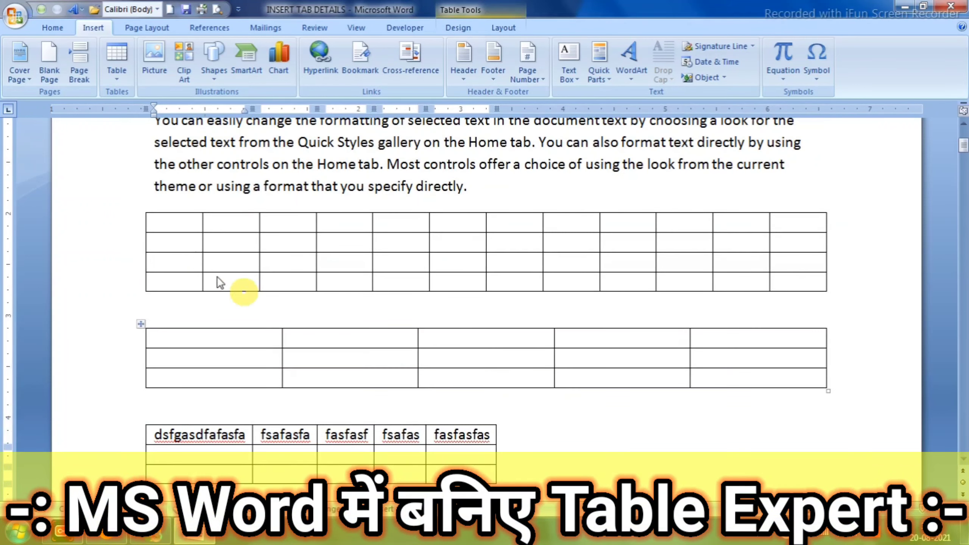
left_click(140, 210)
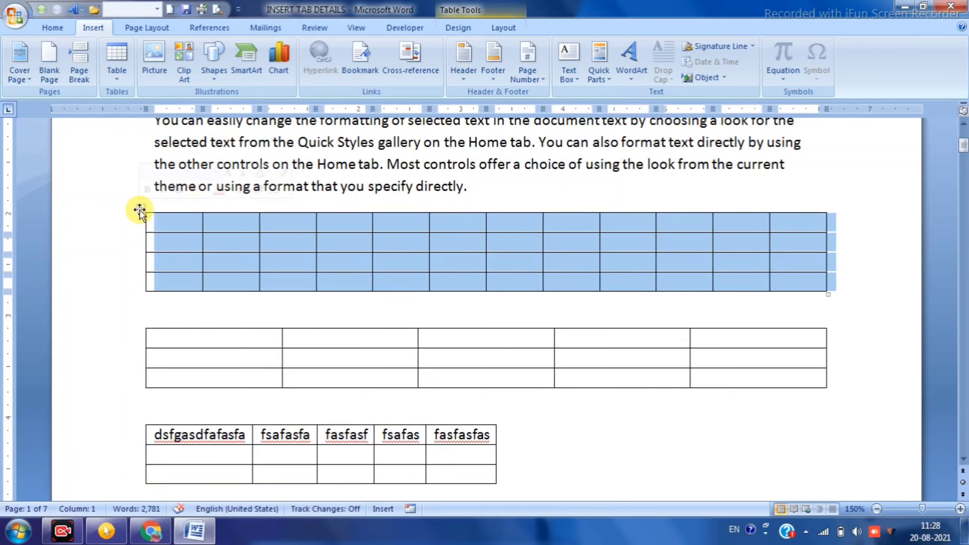
key("shift+Delete")
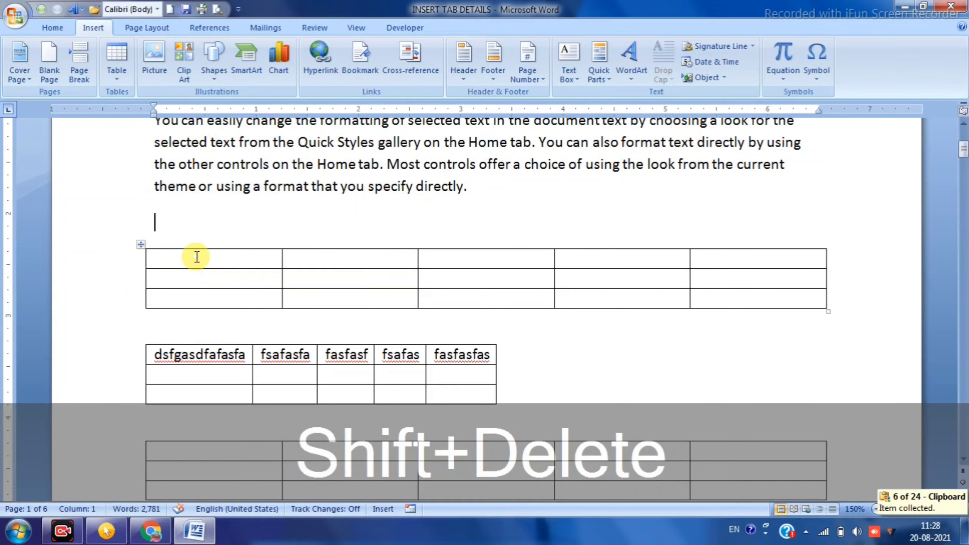
Delete the fixed-width five-column table and the sample-text table below it, keeping the AutoFit-to-window table.
left_click(193, 256)
left_click(140, 245)
key("shift+Delete")
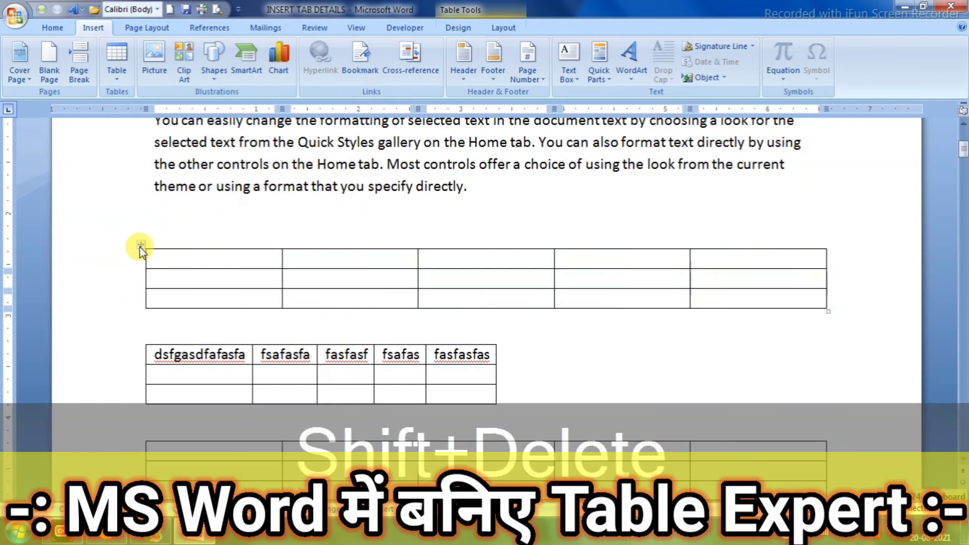
left_click(307, 316)
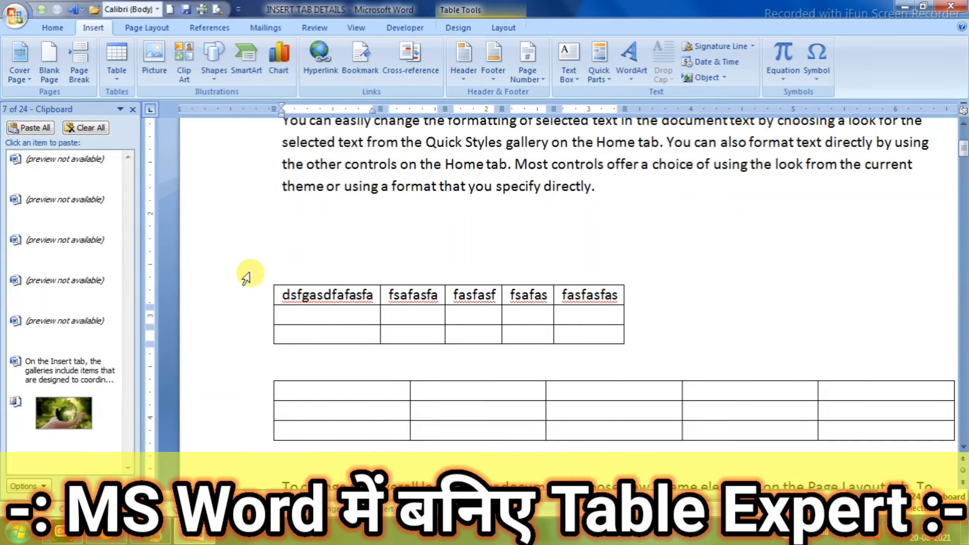
left_click(271, 282)
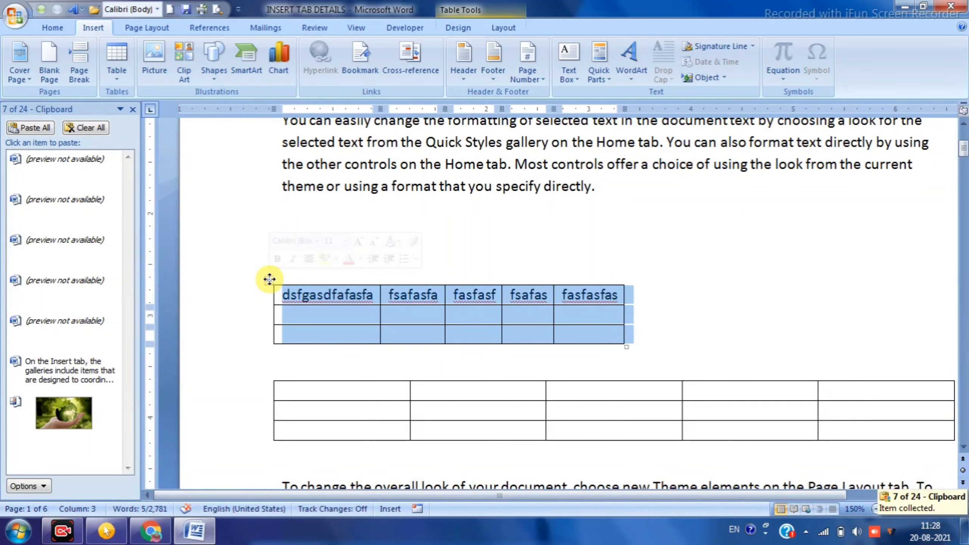
key("shift+Delete")
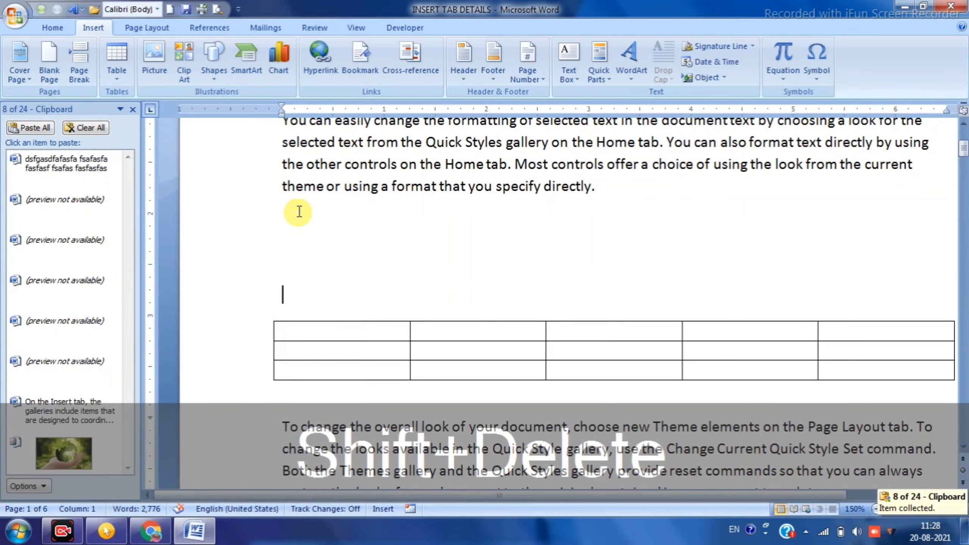
Remove the empty lines between the paragraph ending "specify directly." and the remaining table, and close the Clipboard pane.
left_click(299, 211)
left_click(613, 192)
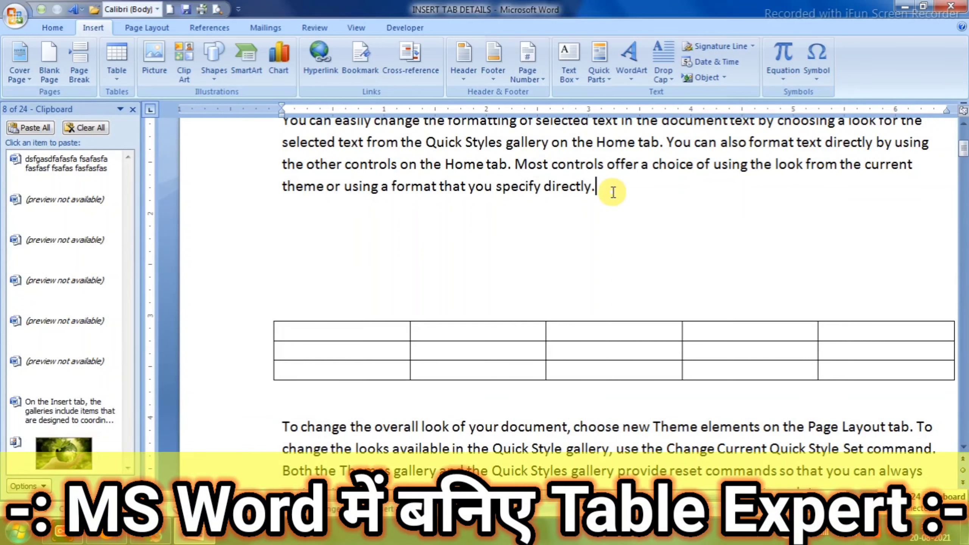
key("Delete")
key("Delete")
key("Delete")
key("Delete")
key("Delete")
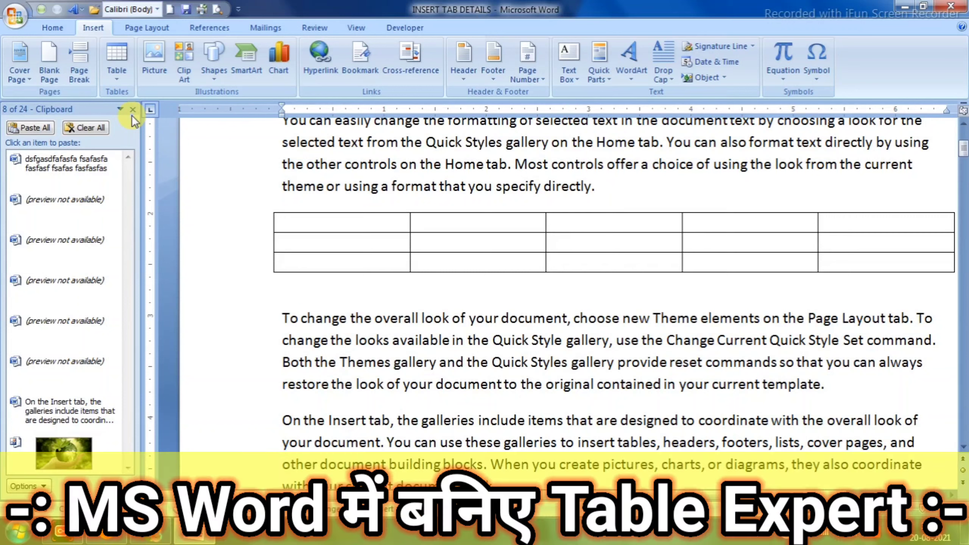
left_click(132, 110)
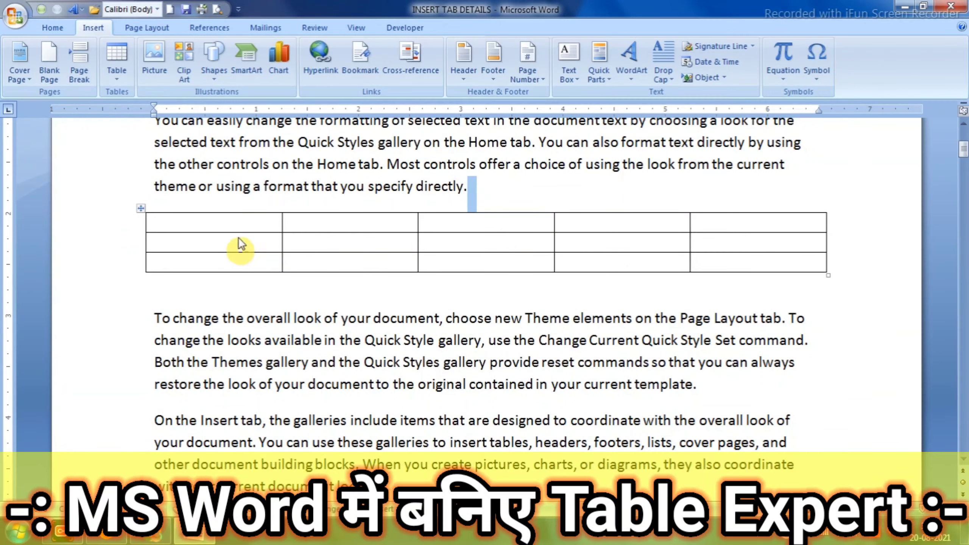
Add a new row at the end of the table from its last cell.
left_click(246, 221)
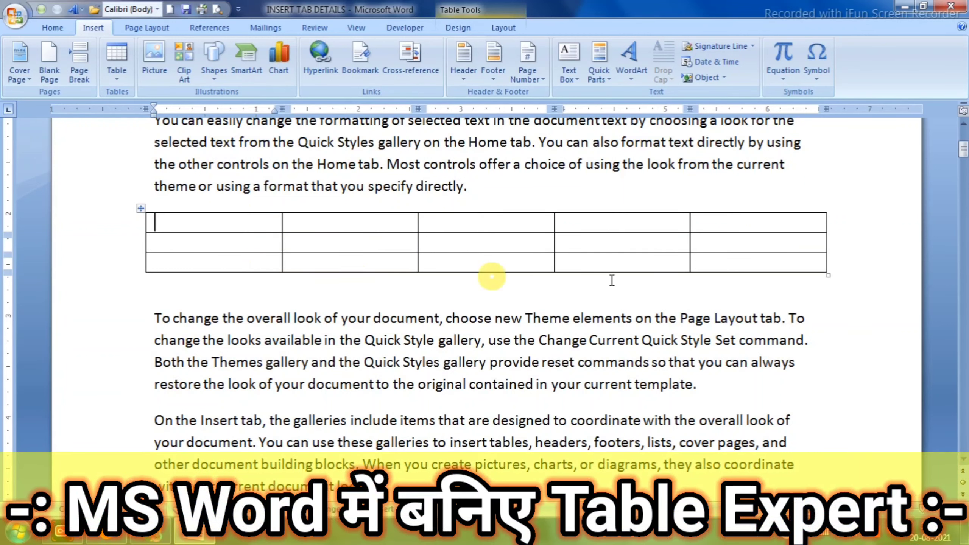
left_click(770, 264)
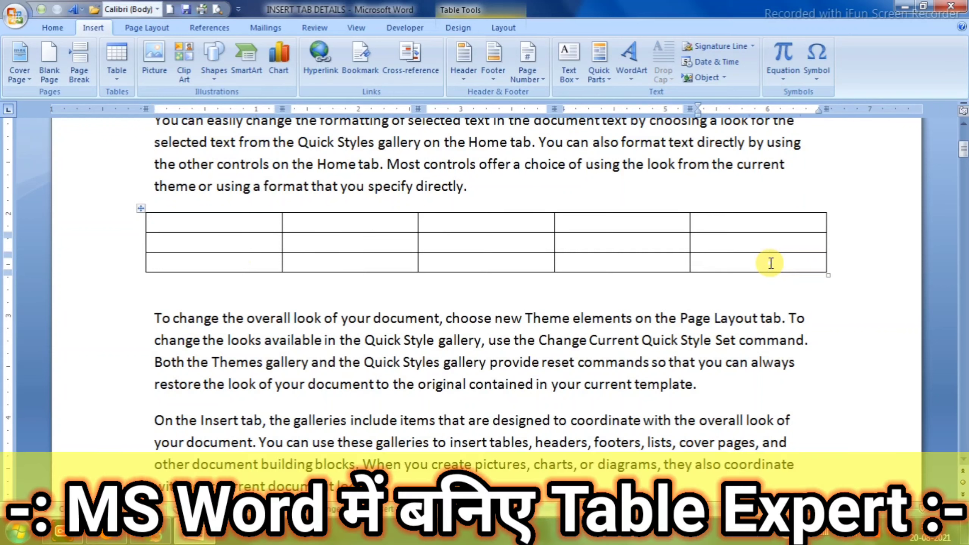
key("Tab")
Fill the table's first row with the headings NAME, CLASS, PHY, CHE and MATH.
left_click(233, 222)
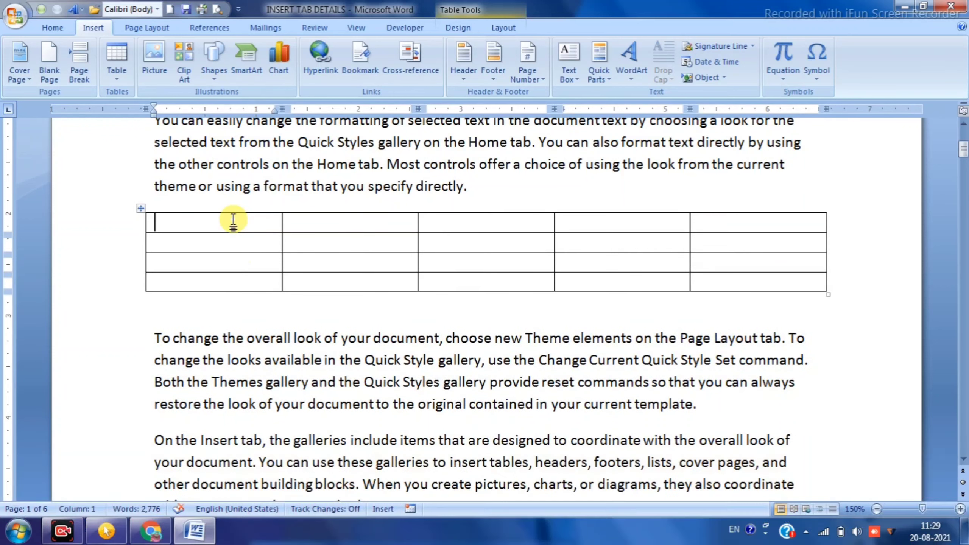
type("ANME")
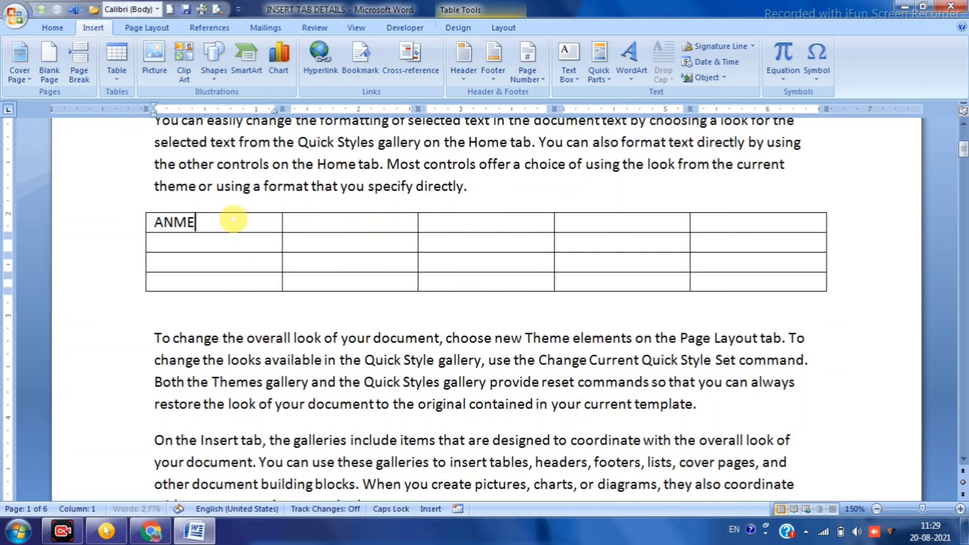
type("NAME")
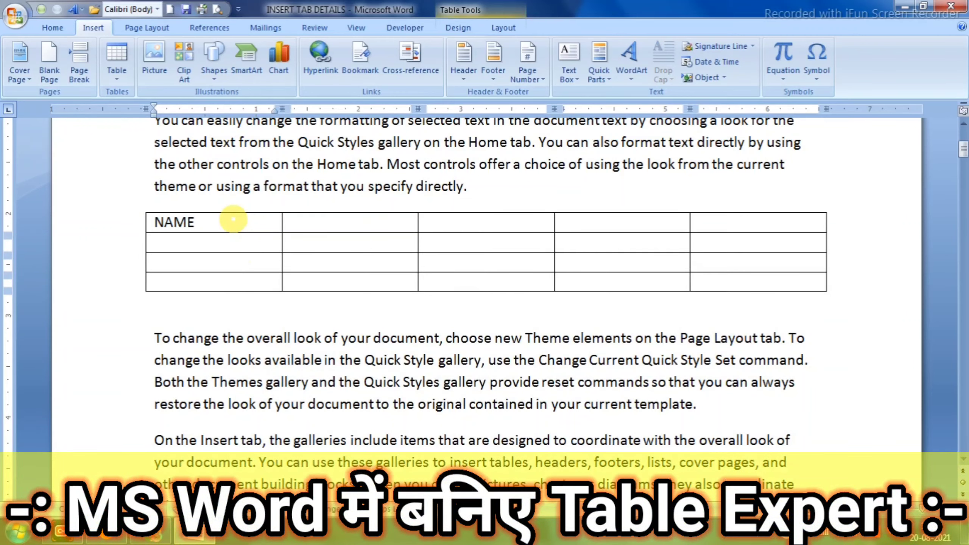
key("Tab")
type("C")
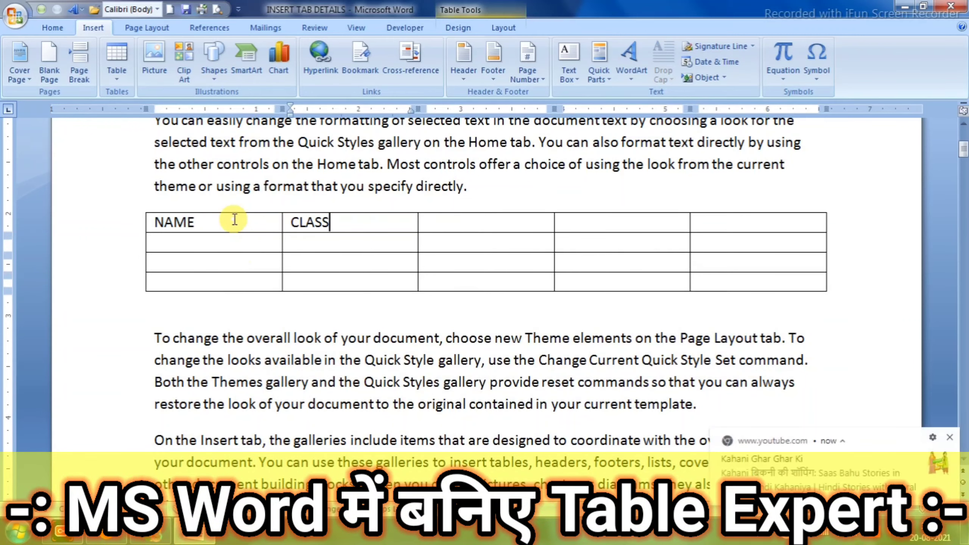
key("Tab")
type("PHY")
key("Tab")
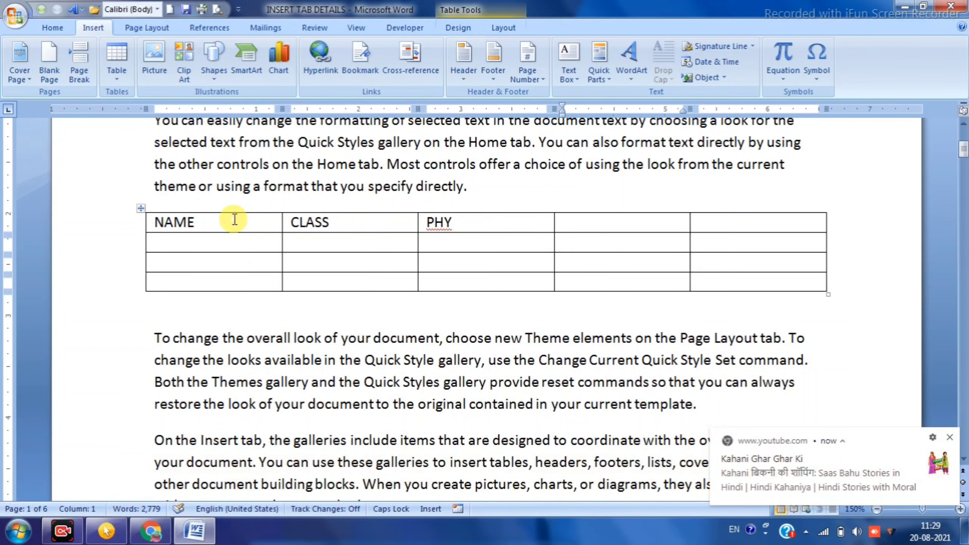
type("CHE")
type("MATH")
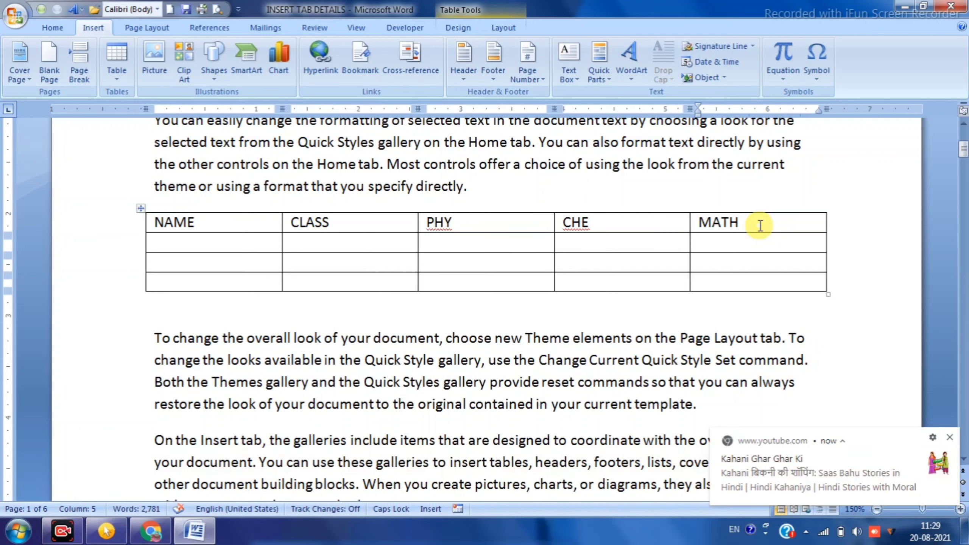
Insert three new columns to the right of the MATH column, one at a time.
right_click(760, 226)
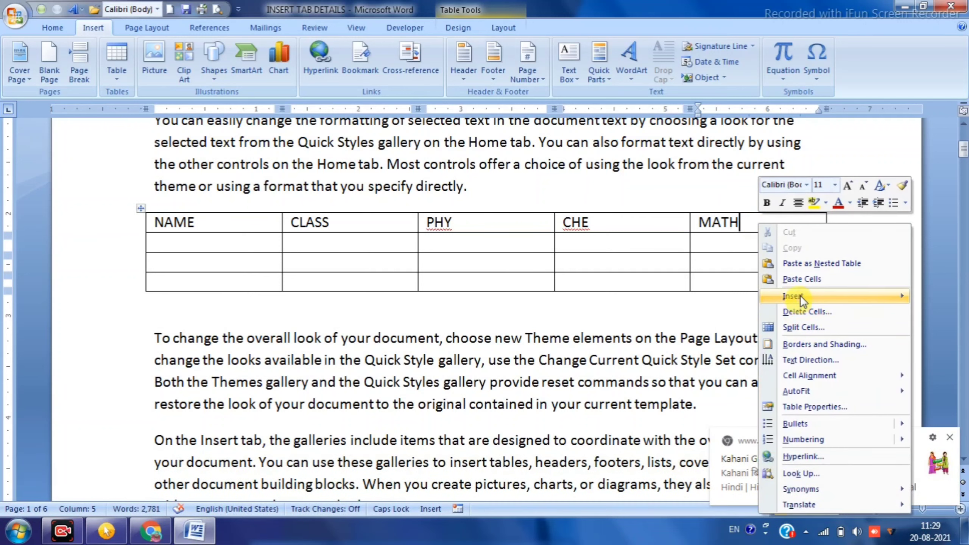
mouse_move(791, 296)
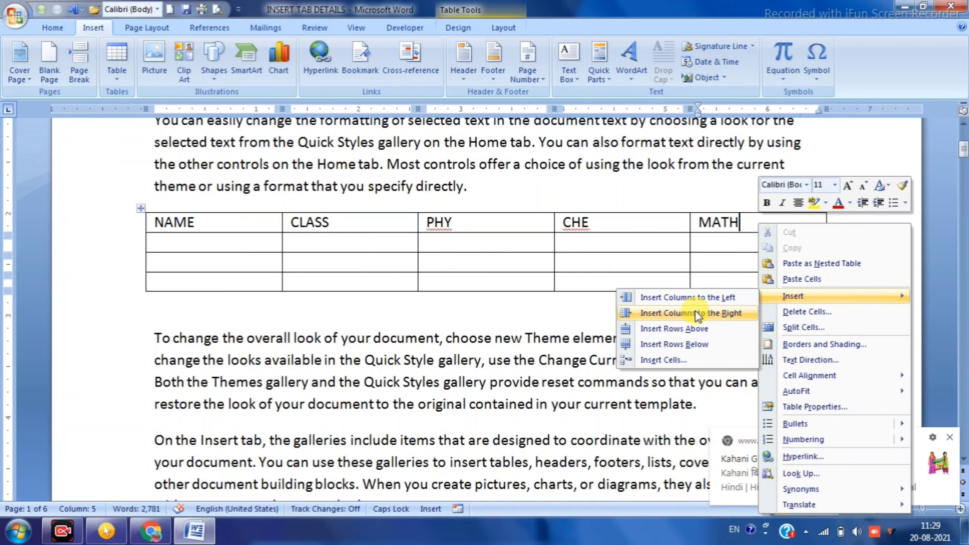
left_click(695, 312)
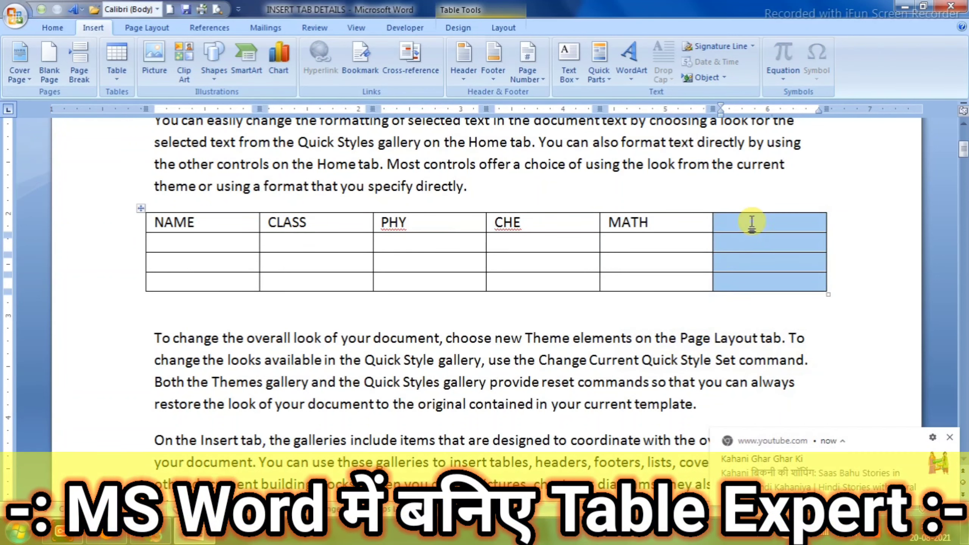
right_click(752, 221)
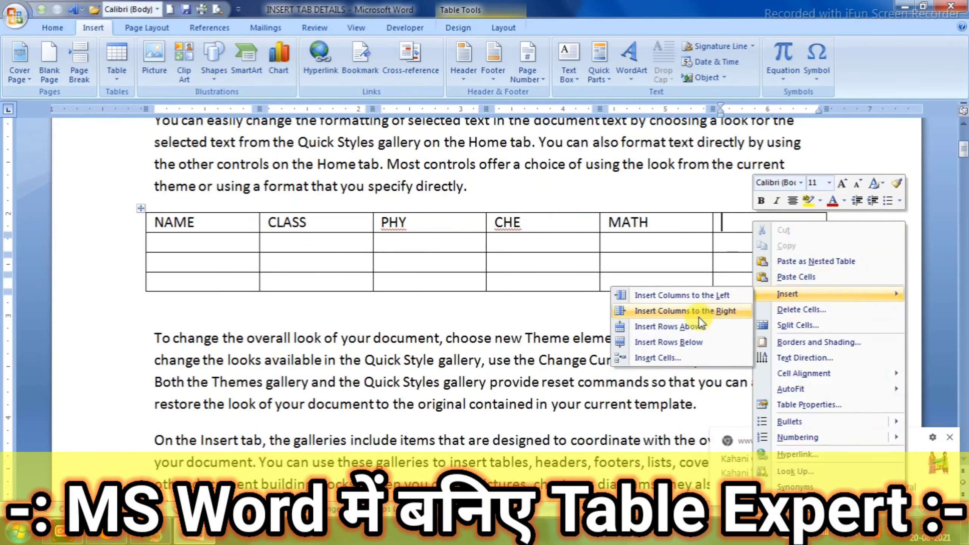
left_click(700, 311)
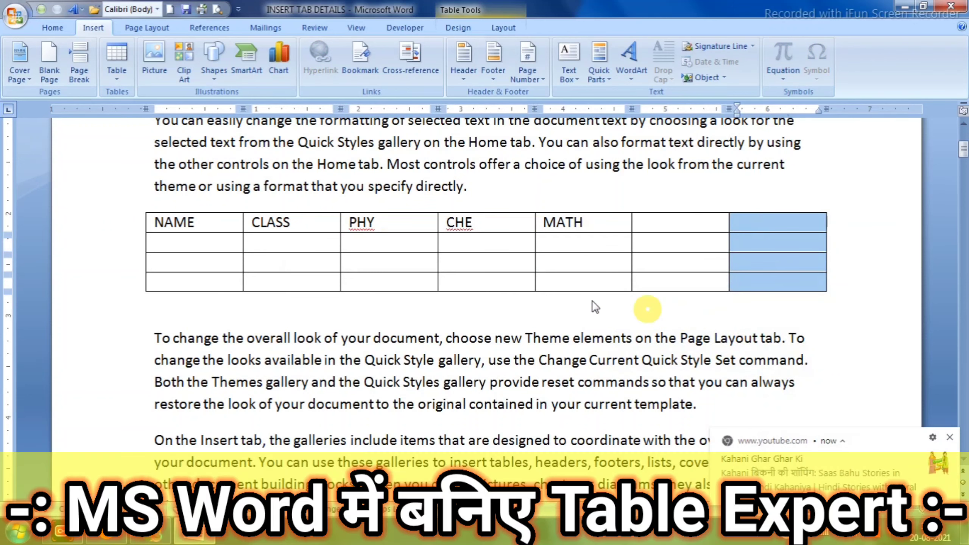
left_click(776, 221)
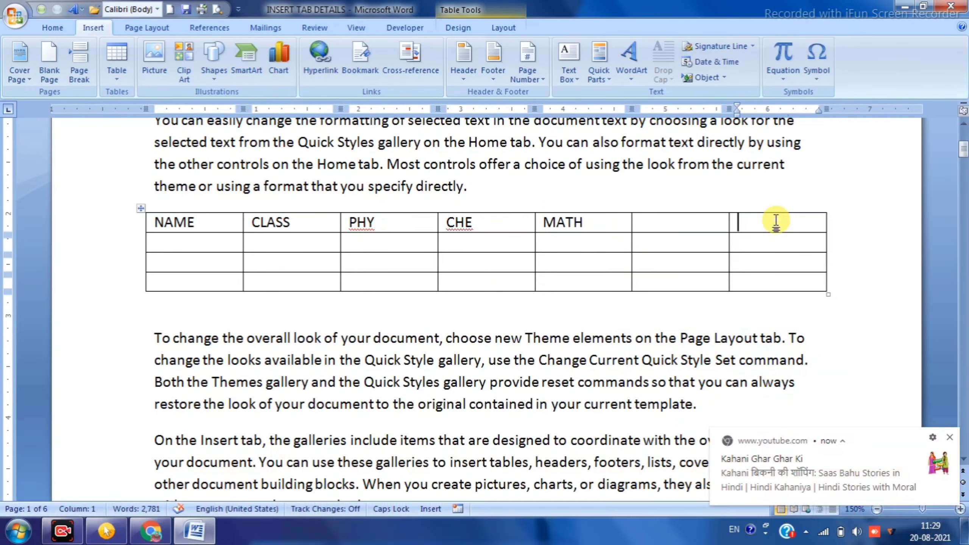
right_click(776, 221)
mouse_move(813, 290)
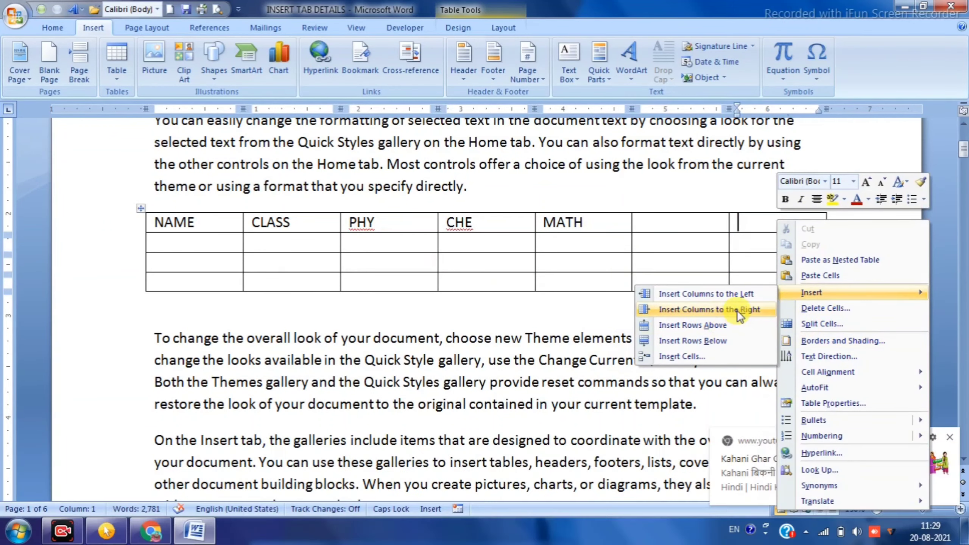
left_click(726, 311)
Enter the headings ENG, HINDI and TOTAL in the three new columns.
left_click(595, 232)
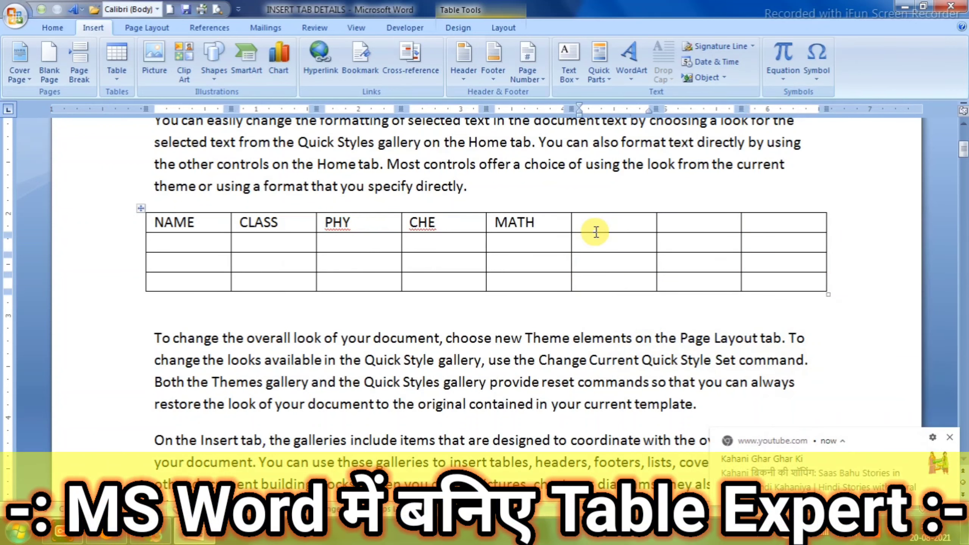
type("ENG")
key("Tab")
type("HINDI")
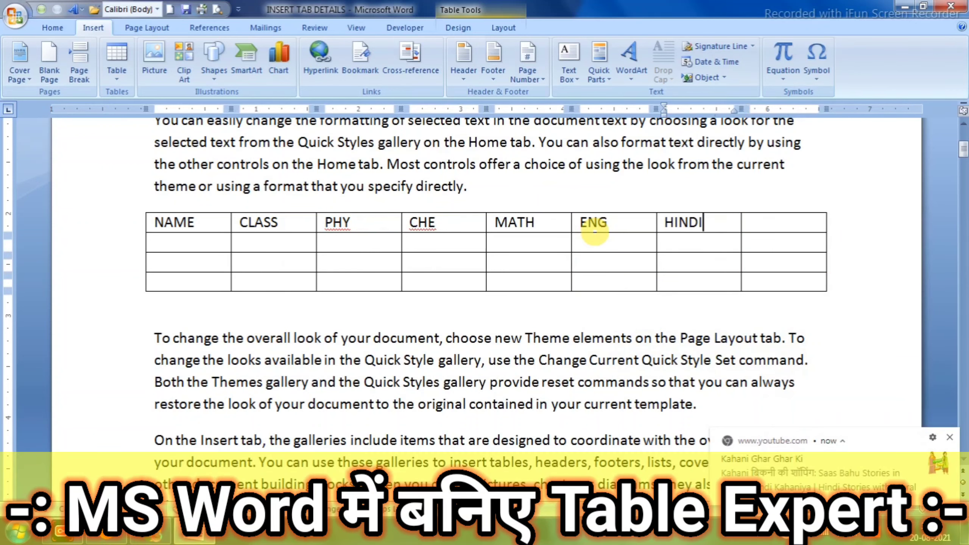
key("Tab")
type("TOTA")
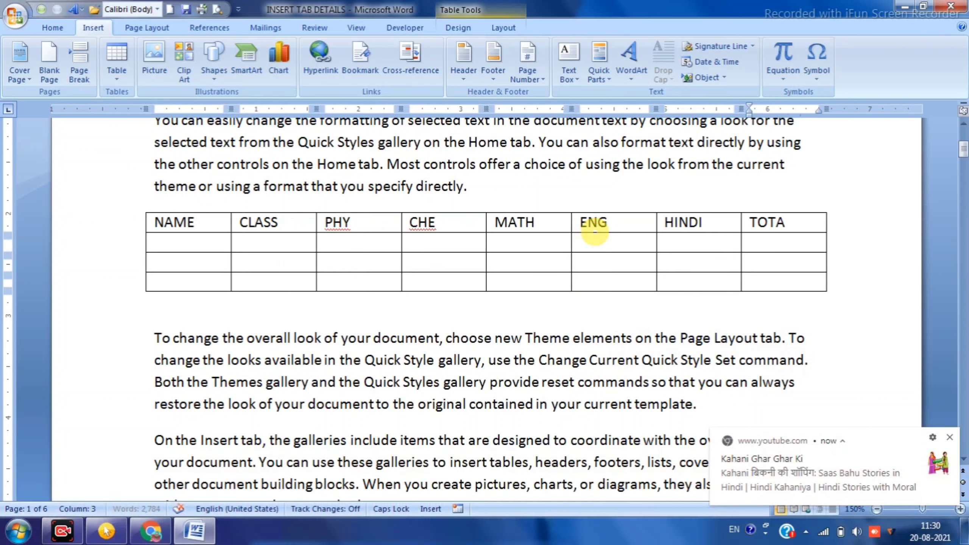
type("L")
Enter the full names of three students in the NAME column, one per empty row below the heading.
left_click(185, 246)
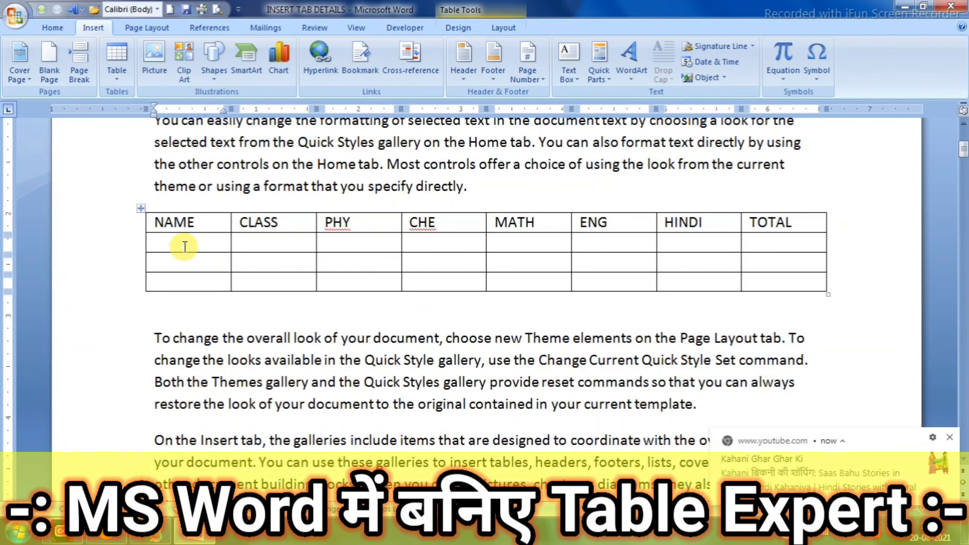
type("RAM KUMAR")
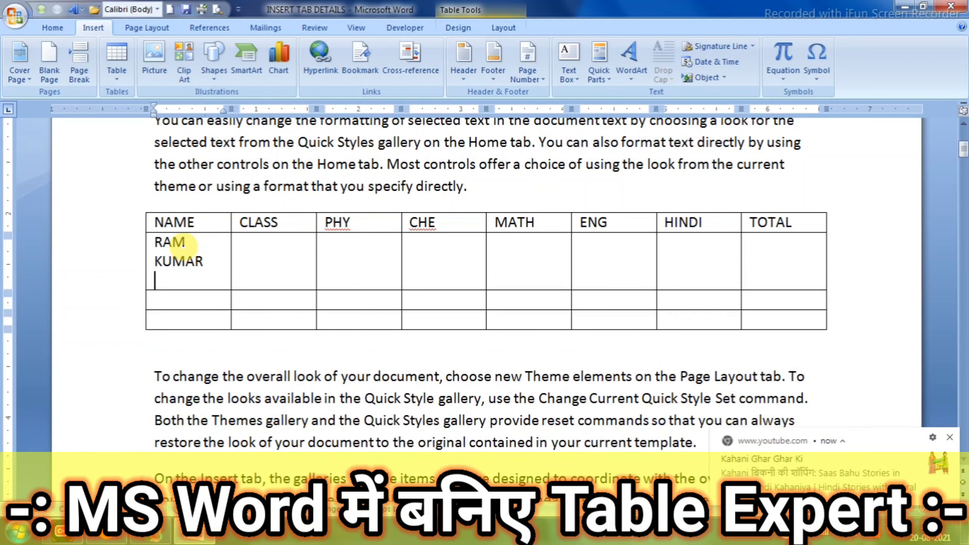
key("ctrl+z")
type("RAM KUMAR")
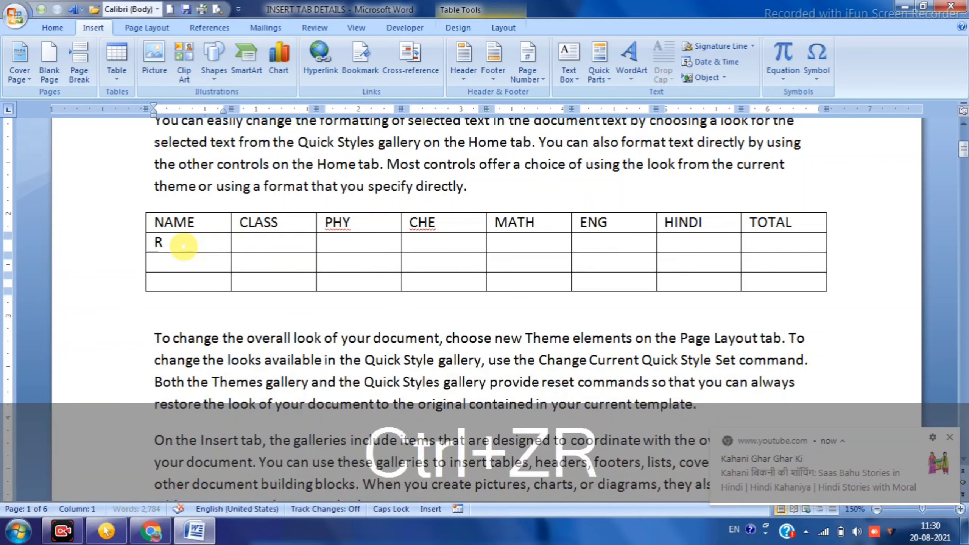
key("Down")
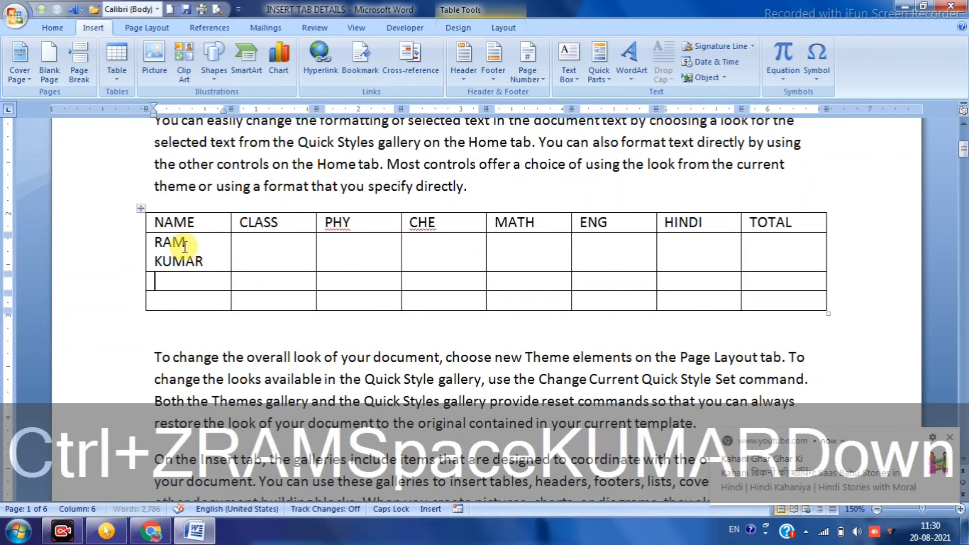
type("MOHAN")
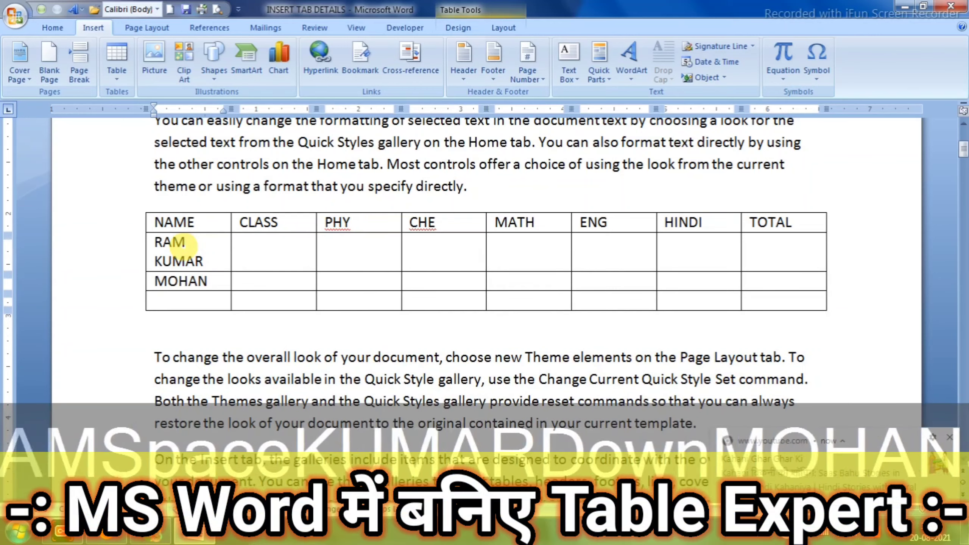
type(" KUMAR")
type("SITA KUMARI")
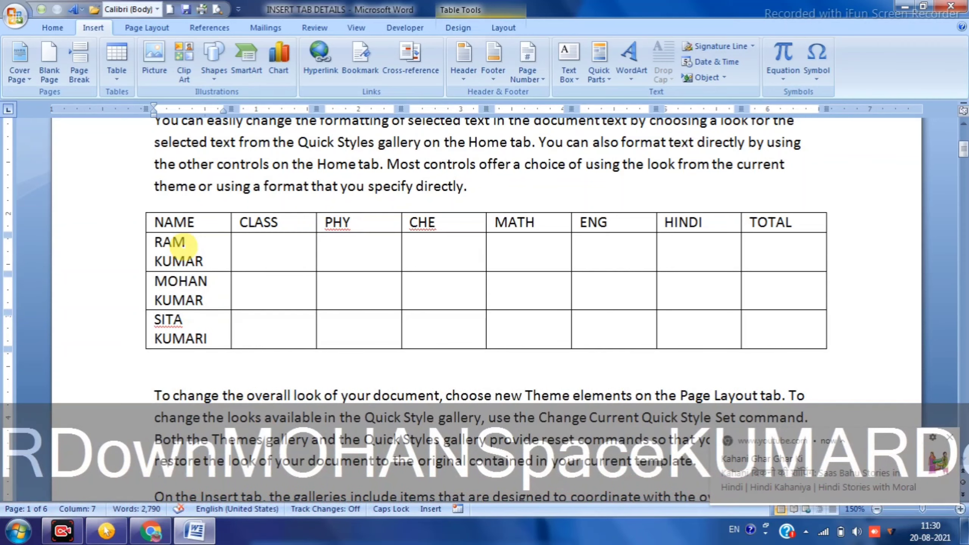
Insert two new rows below the table's last row, one at a time.
left_click(794, 335)
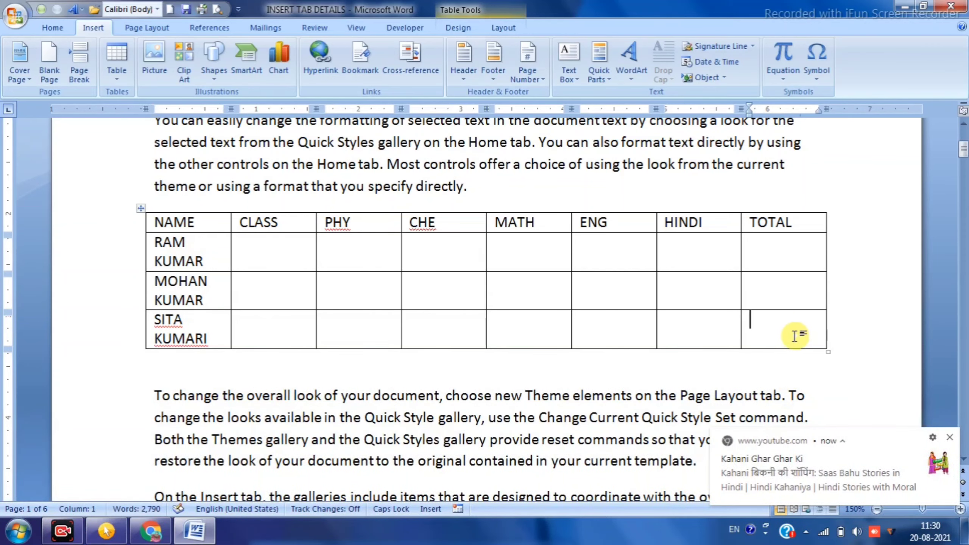
right_click(794, 336)
mouse_move(835, 117)
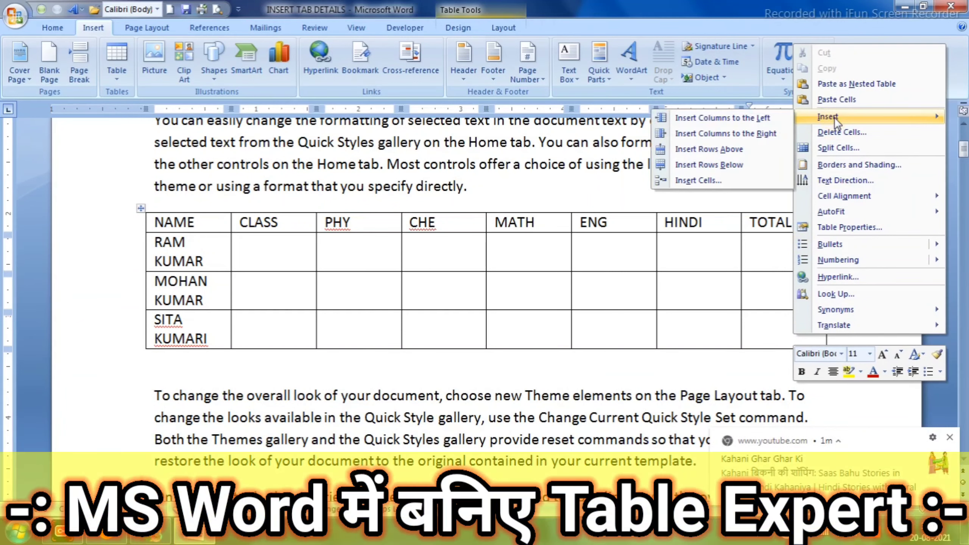
left_click(728, 164)
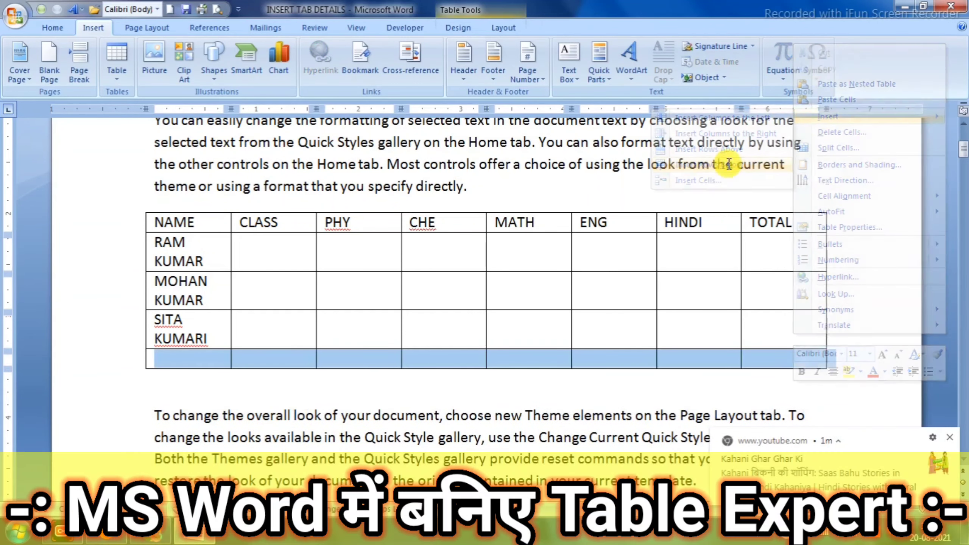
left_click(782, 355)
right_click(780, 358)
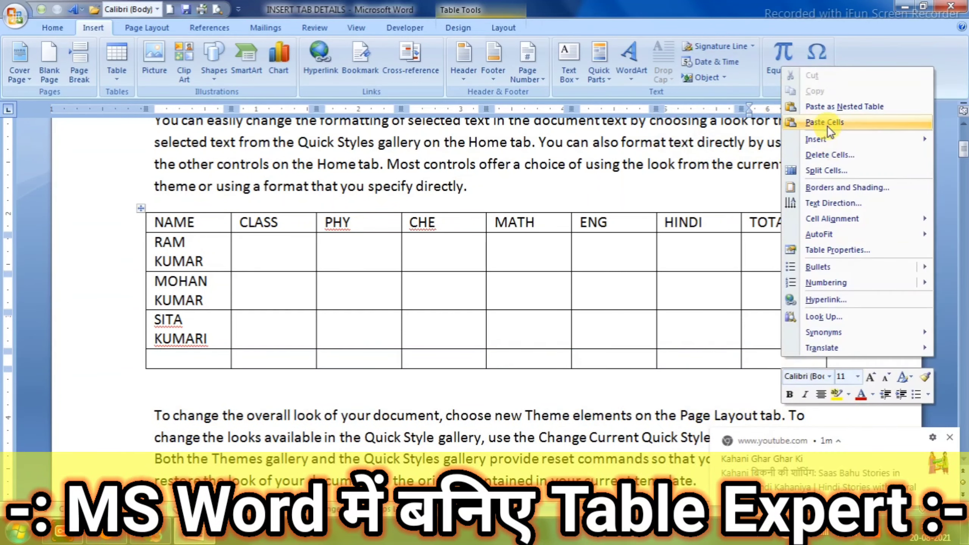
mouse_move(827, 138)
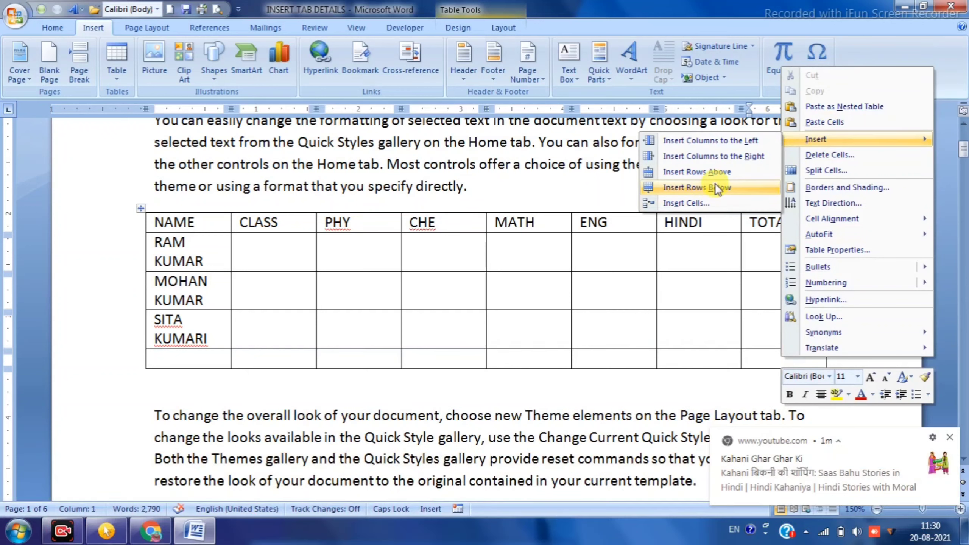
left_click(713, 187)
Enter the full names of two more students in the NAME cells of the two new rows.
left_click(201, 362)
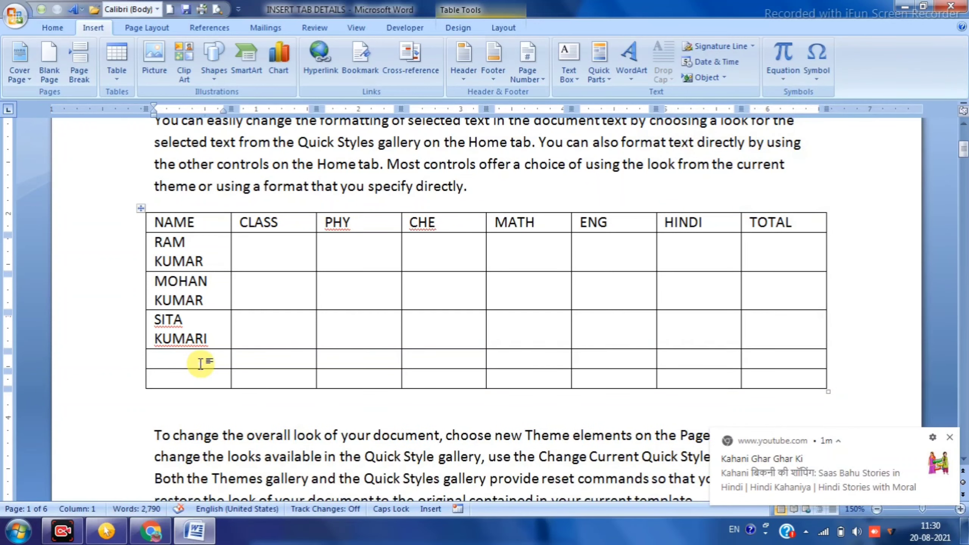
type("SONI KUMARI")
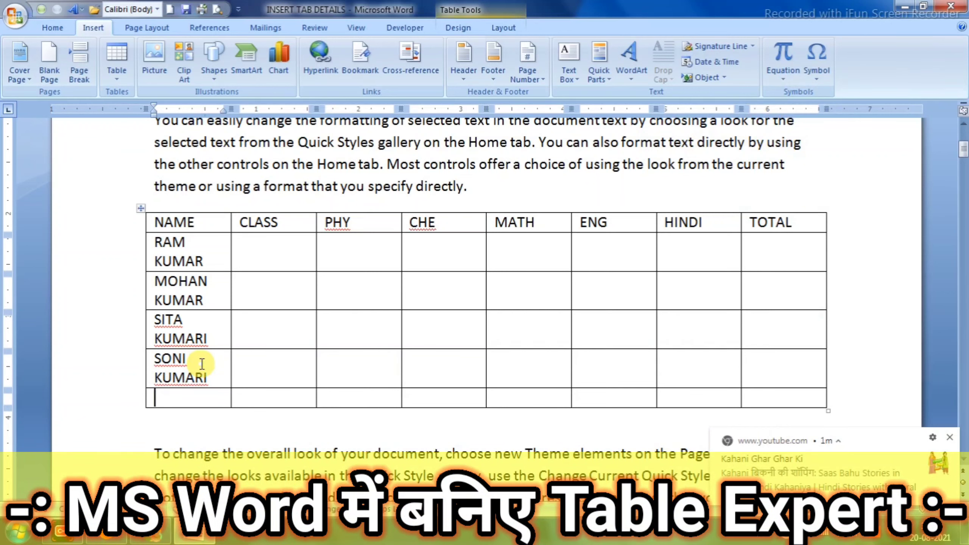
type("RAMESH KUMAR")
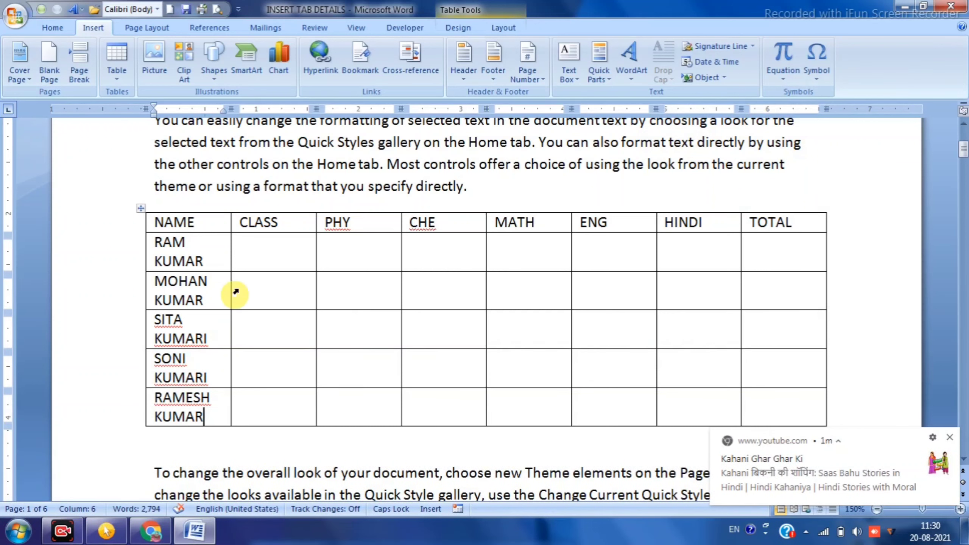
Enter 10TH as the first student's class and format the TH as superscript.
left_click(205, 262)
left_click(277, 252)
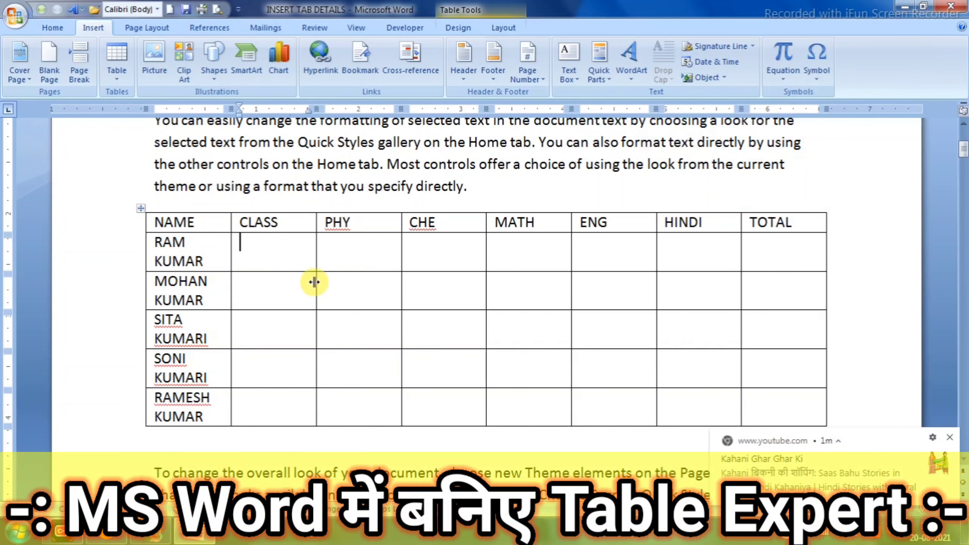
type("10")
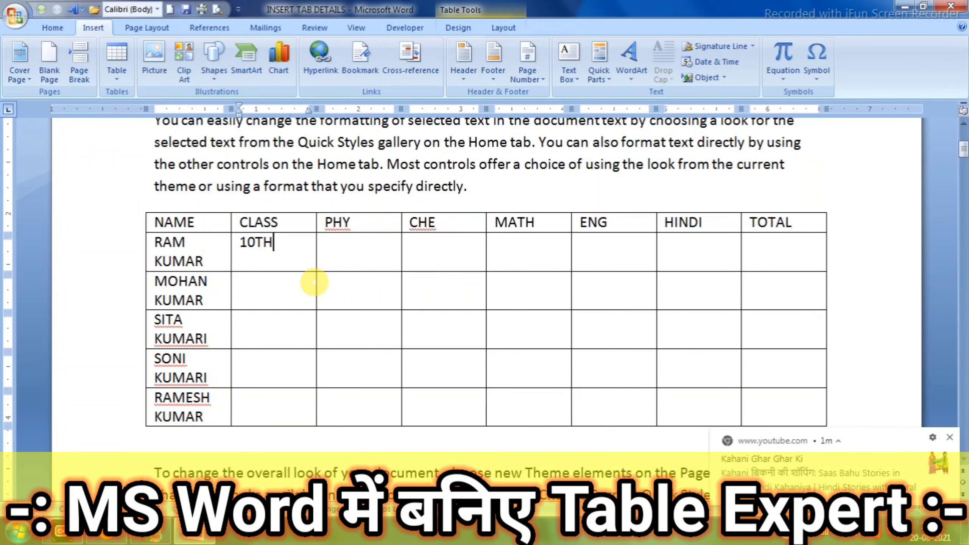
type("TH")
key("shift+Left")
key("shift+Left")
key("Right")
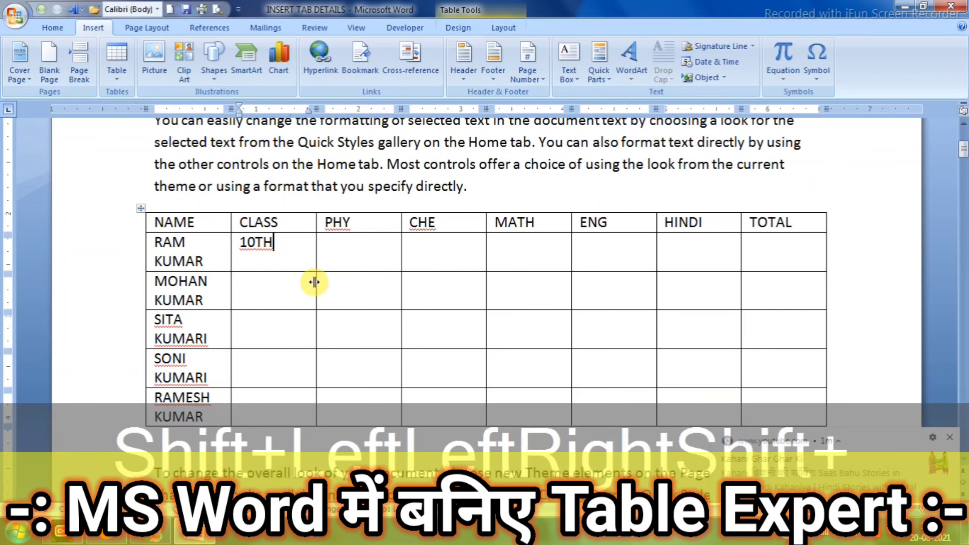
key("shift+Left")
key("shift+Left")
key("Right")
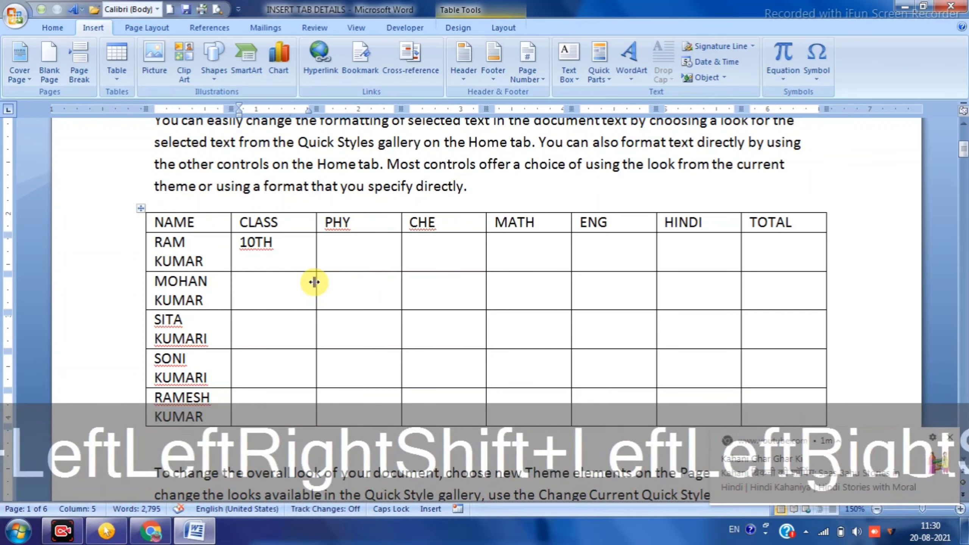
key("ctrl+shift+equal")
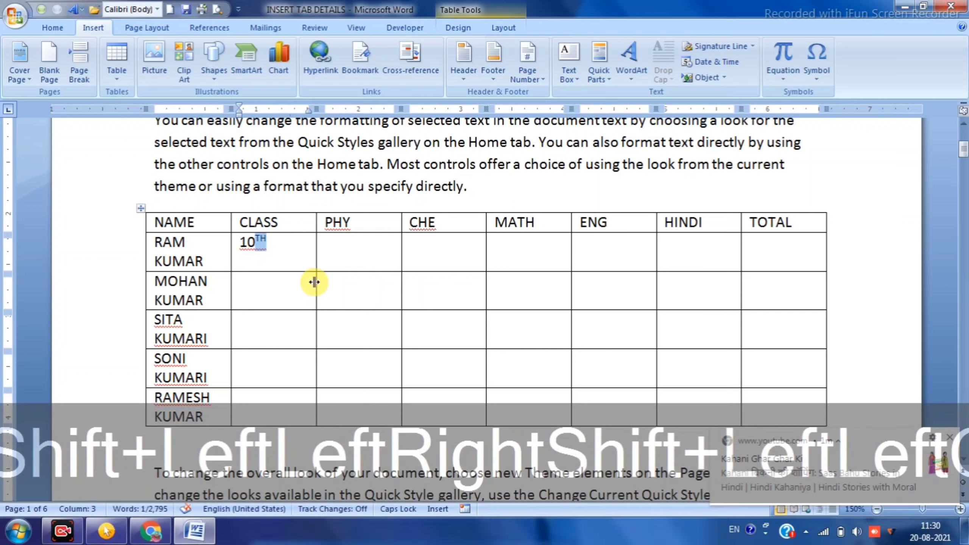
Enter 12TH in the second student's CLASS cell and make the TH superscript.
left_click(283, 289)
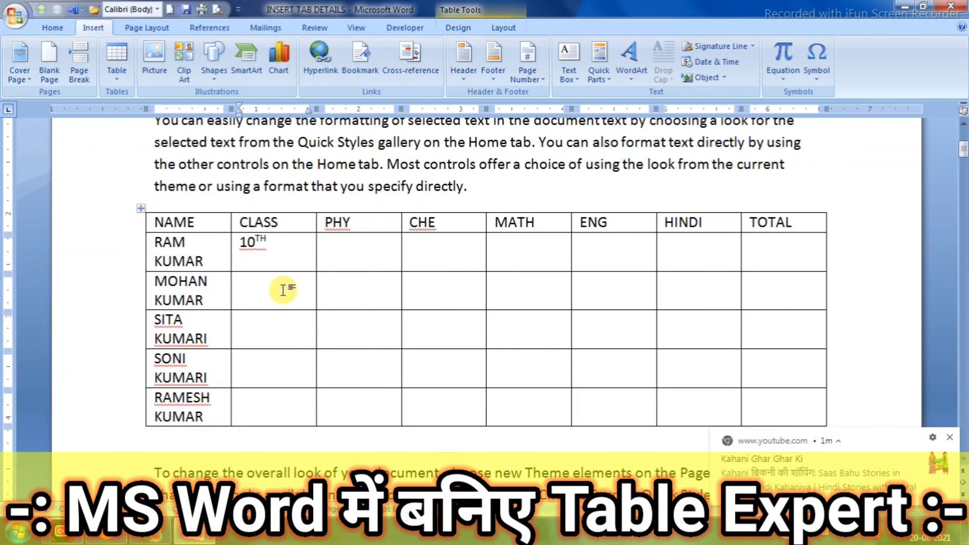
type("12TH")
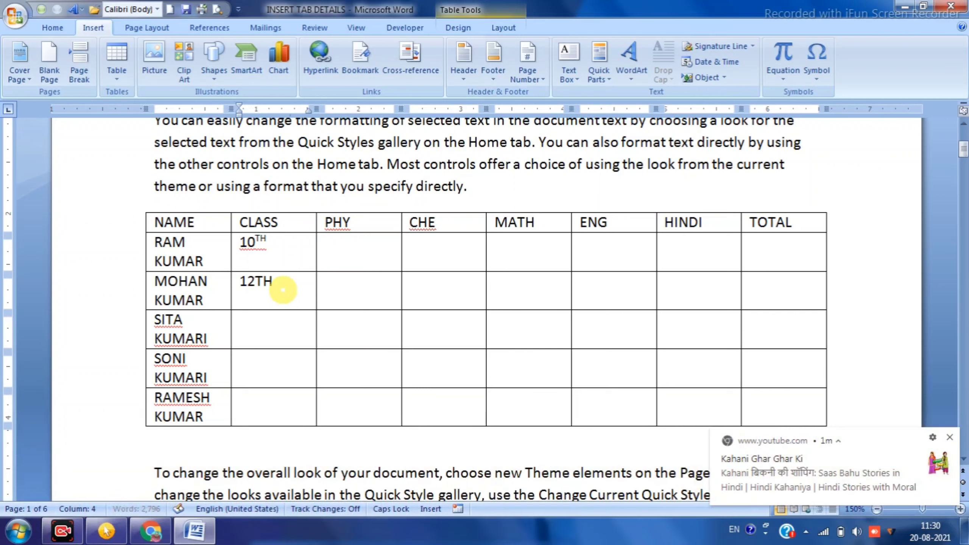
key("shift+Left")
key("shift+Left")
key("ctrl+shift+equal")
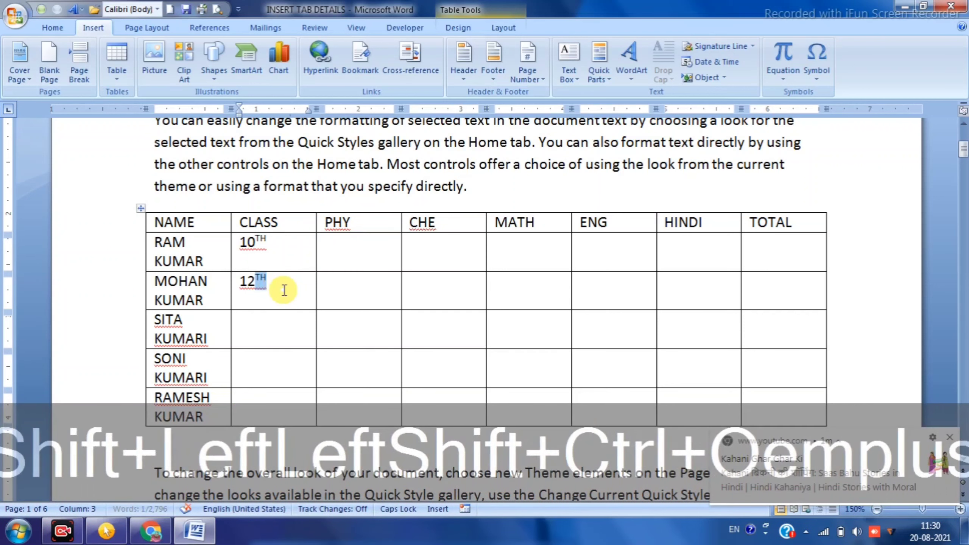
Enter 9TH in the third student's CLASS cell and make the TH superscript.
left_click(282, 327)
type("9")
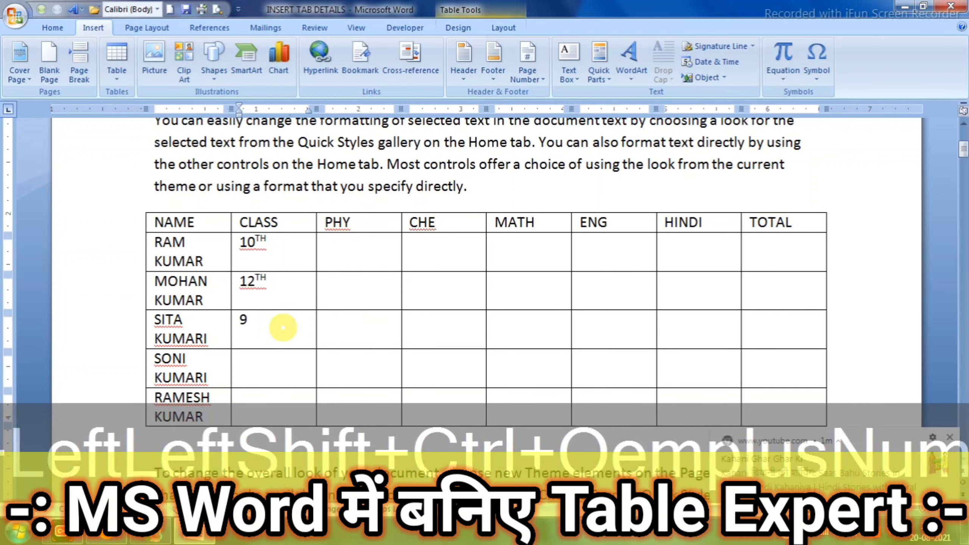
type("TH")
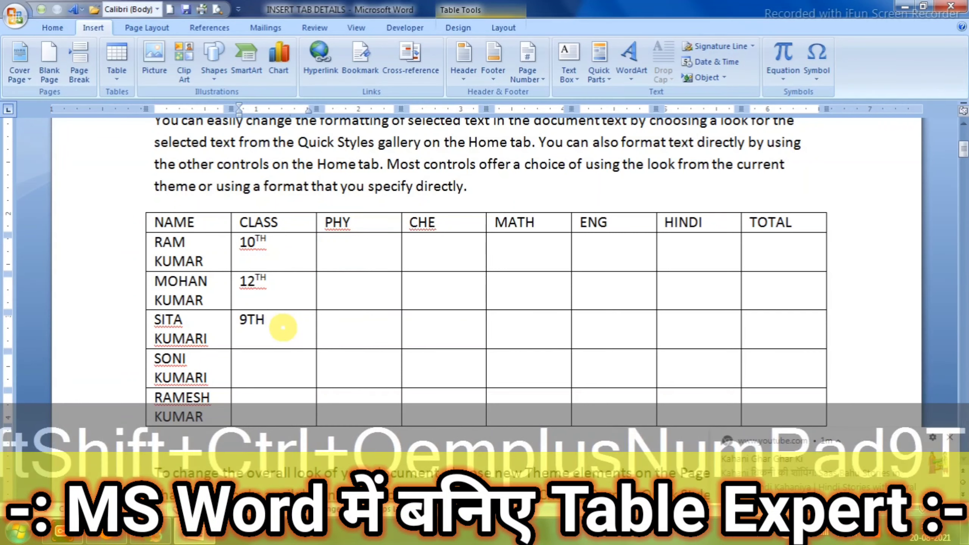
key("shift+Left")
key("shift+Left")
key("ctrl+shift+equal")
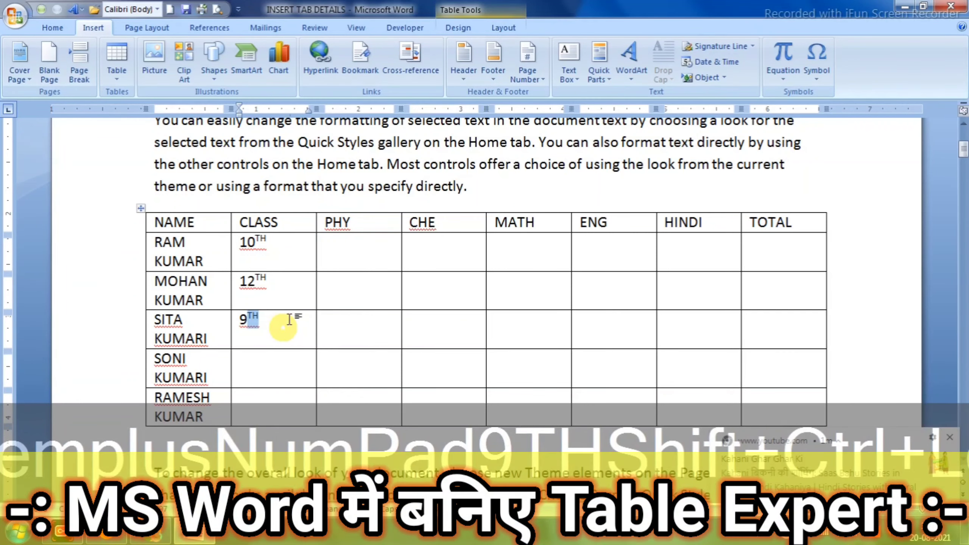
Enter 7TH in the fourth student's CLASS cell and make the TH superscript.
left_click(281, 367)
type("7TH")
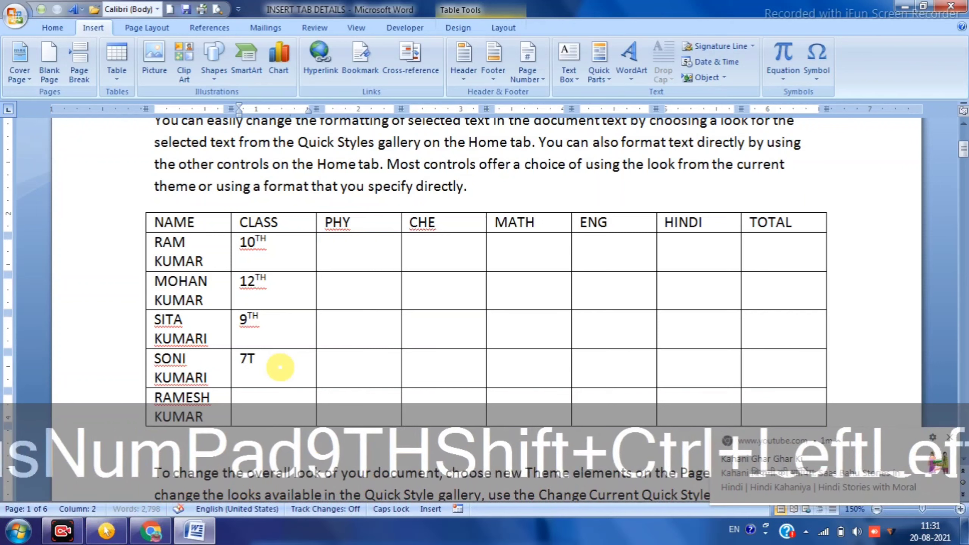
key("shift+Left")
key("shift+Left")
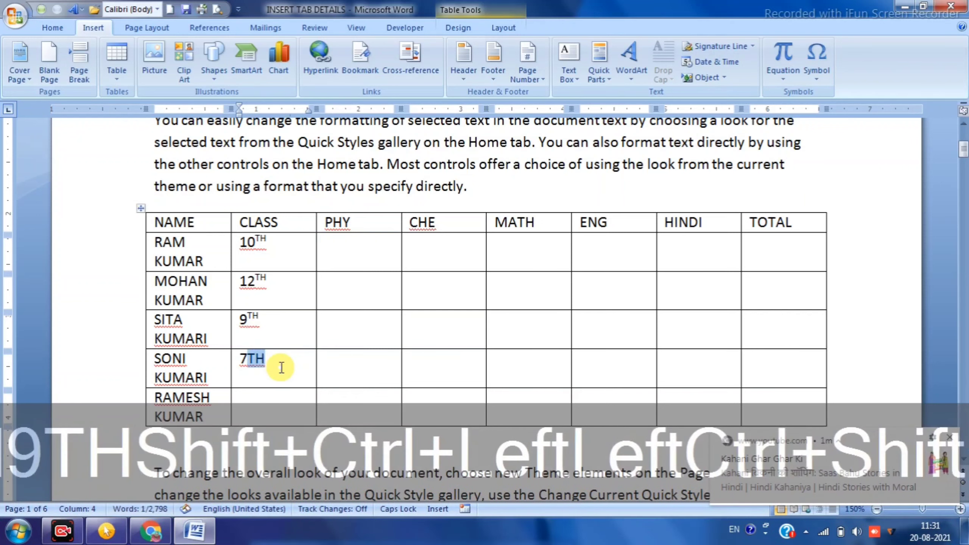
key("ctrl+shift+equal")
Enter 11TH in the last student's CLASS cell and make the TH superscript.
left_click(263, 397)
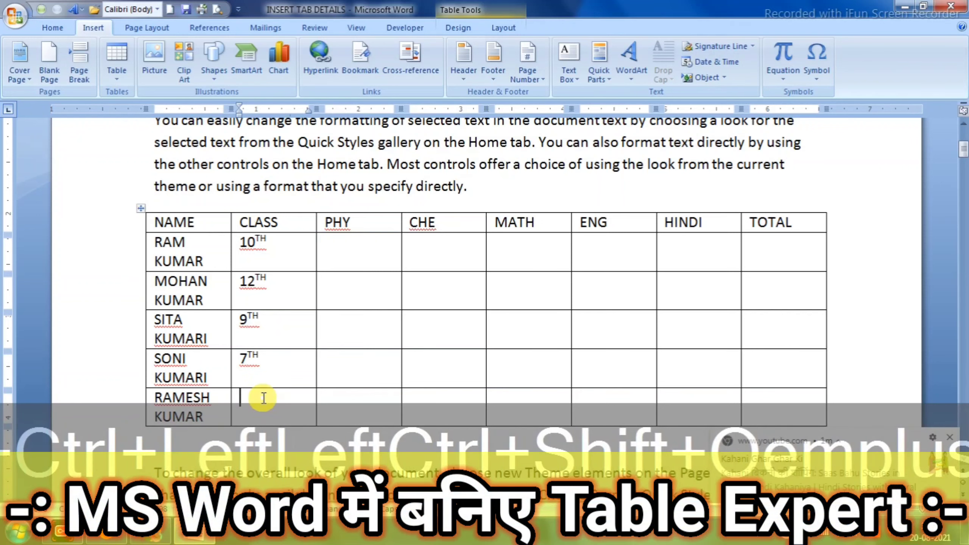
type("11TH")
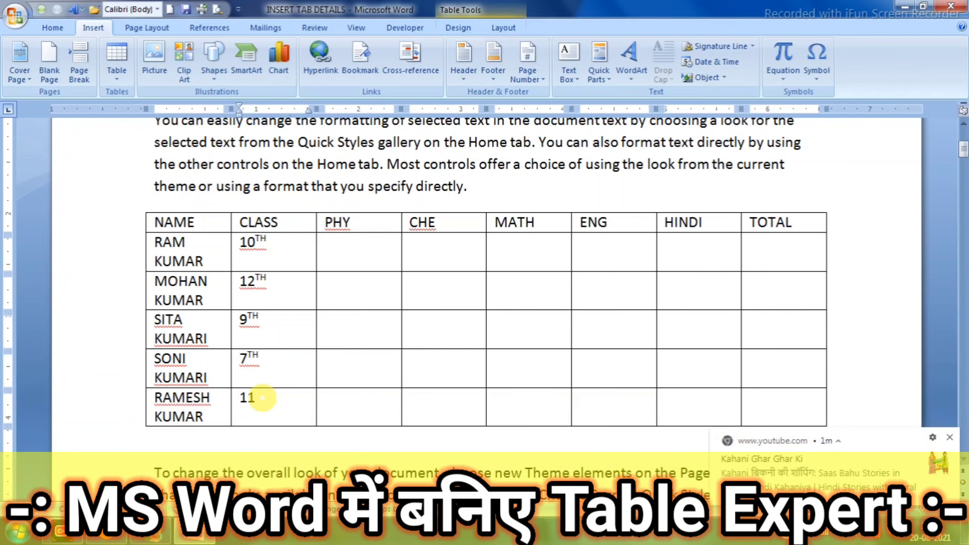
key("shift+Left")
key("shift+Left")
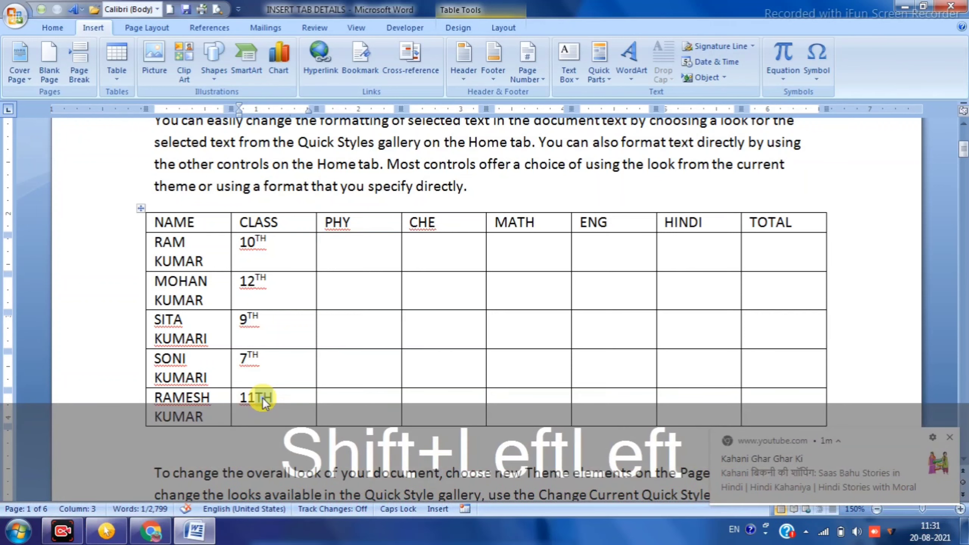
type("TH")
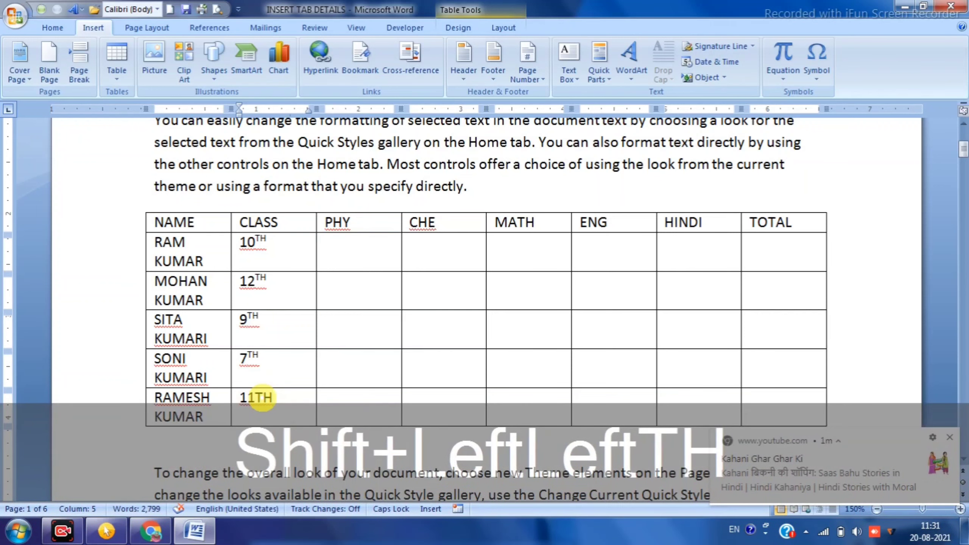
key("shift+Left")
key("shift+Left")
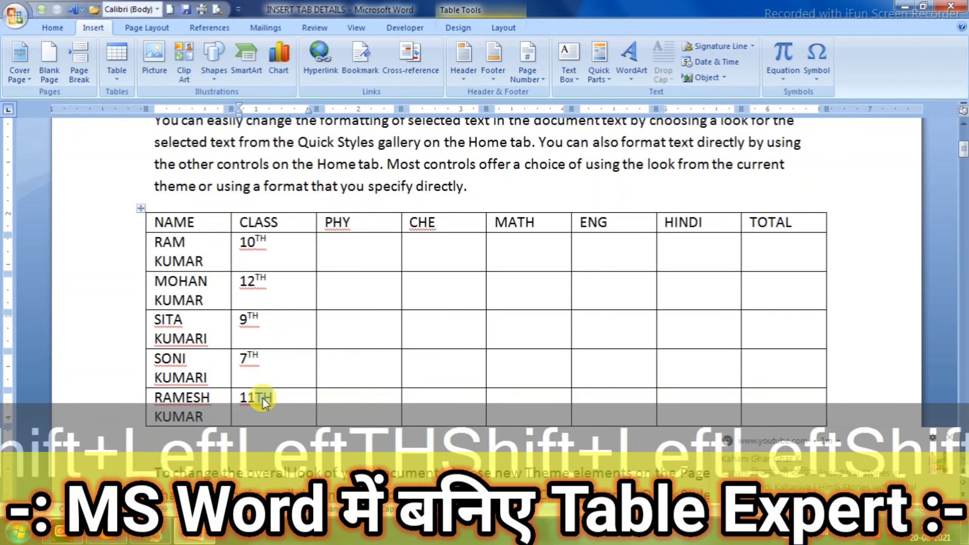
key("ctrl+shift+plus")
left_click(289, 277)
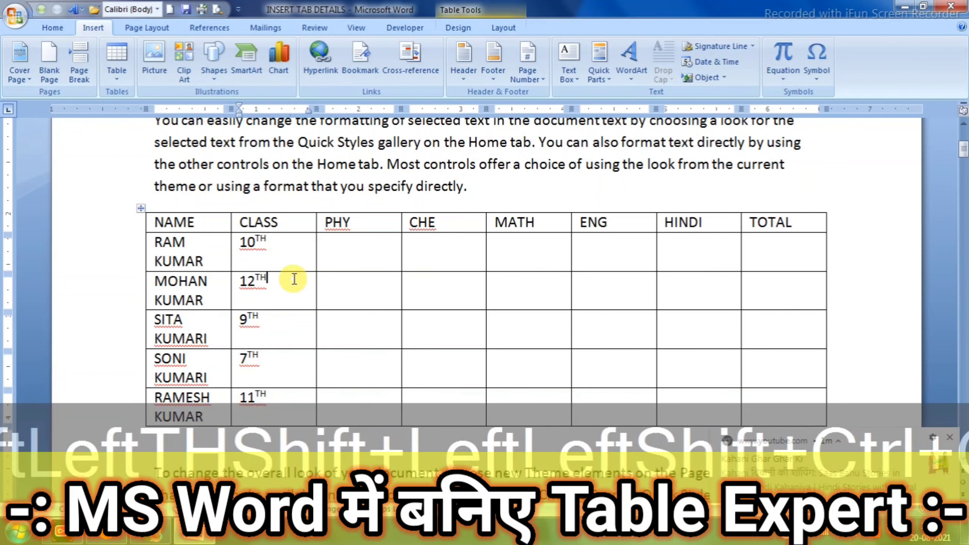
scroll(294, 279, "down", 1)
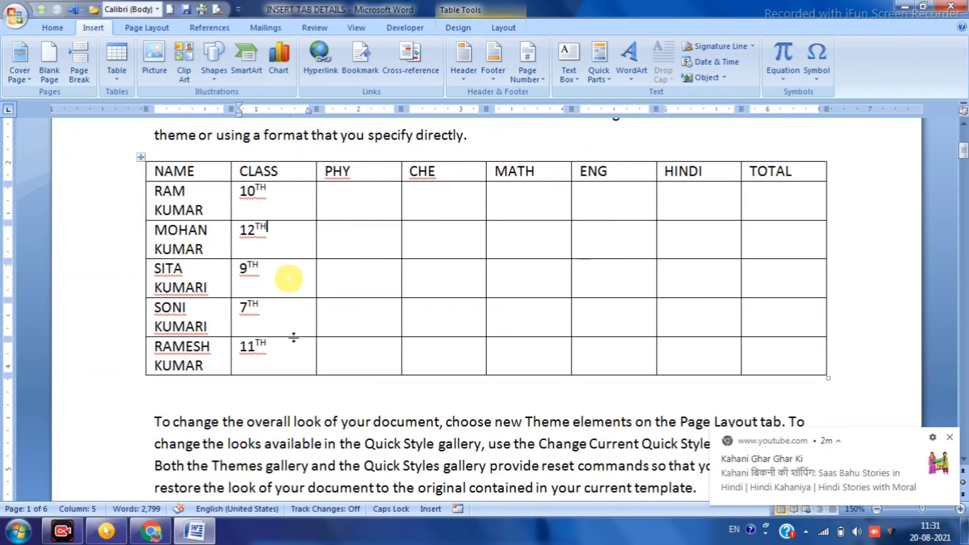
left_click(294, 349)
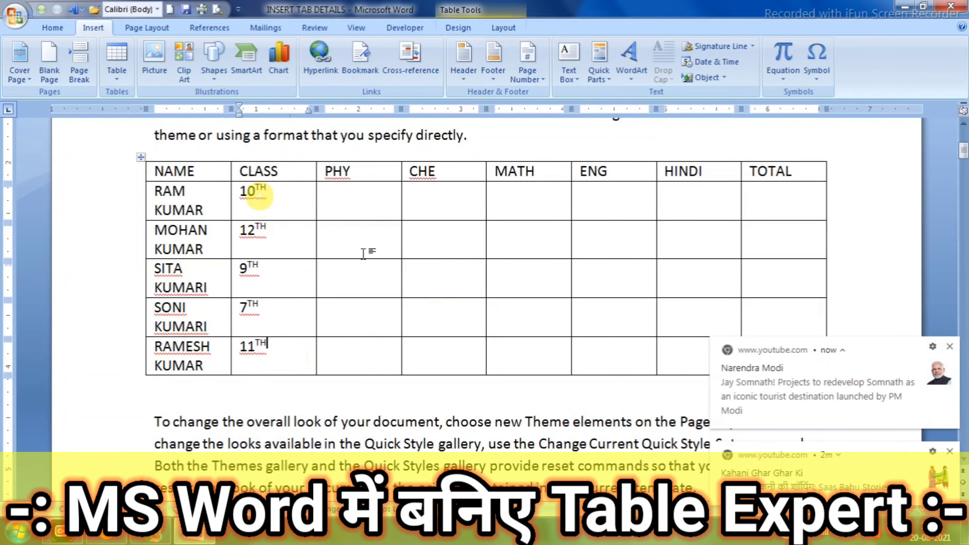
Dismiss the two browser notifications covering the document.
left_click(950, 346)
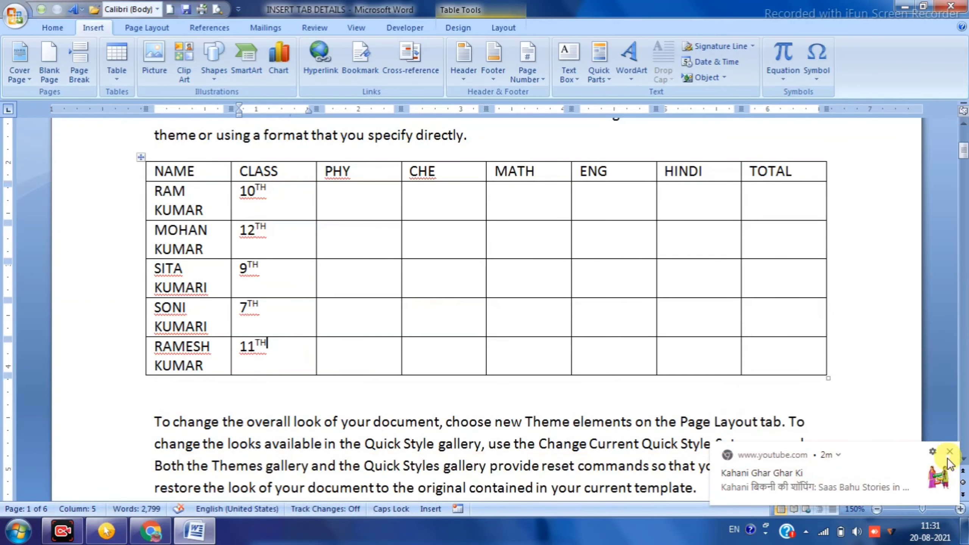
left_click(950, 452)
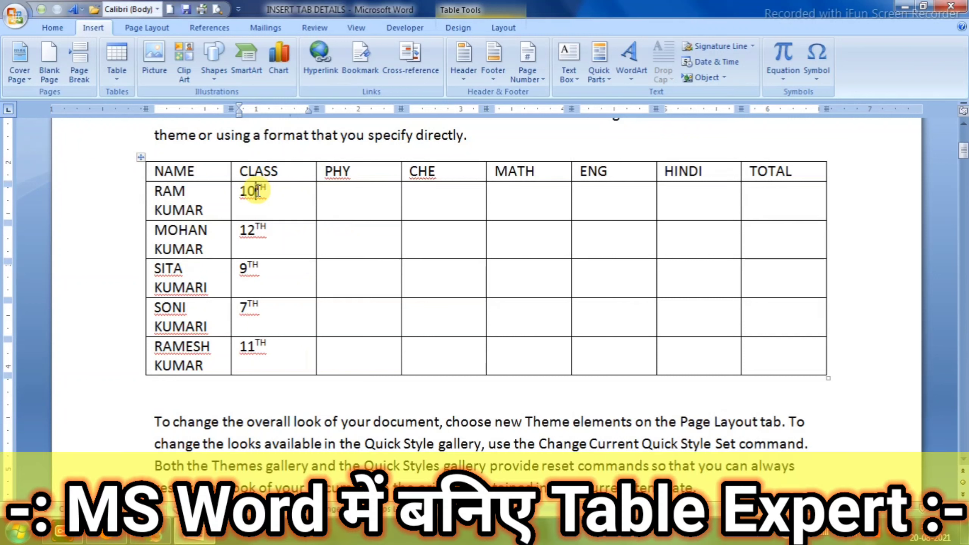
left_click_drag(256, 190, 269, 195)
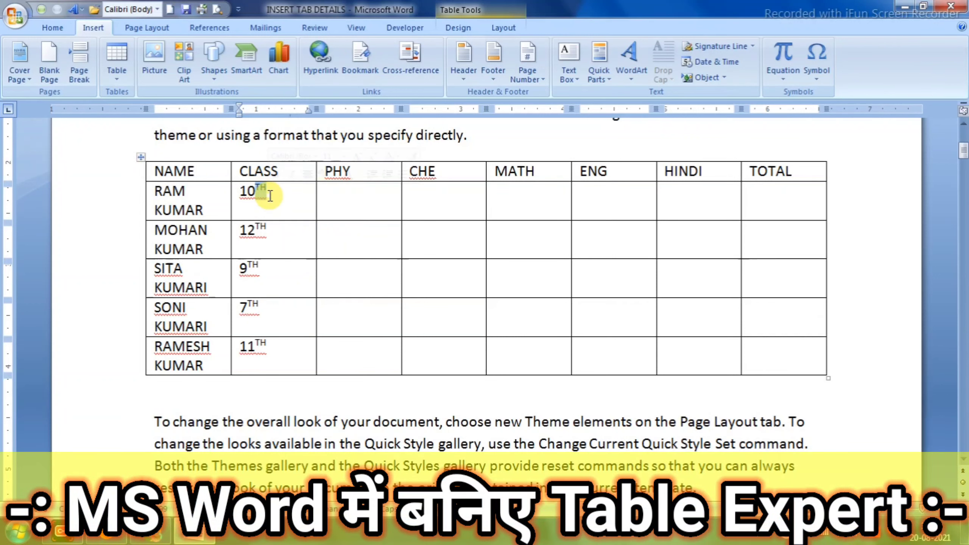
type("th")
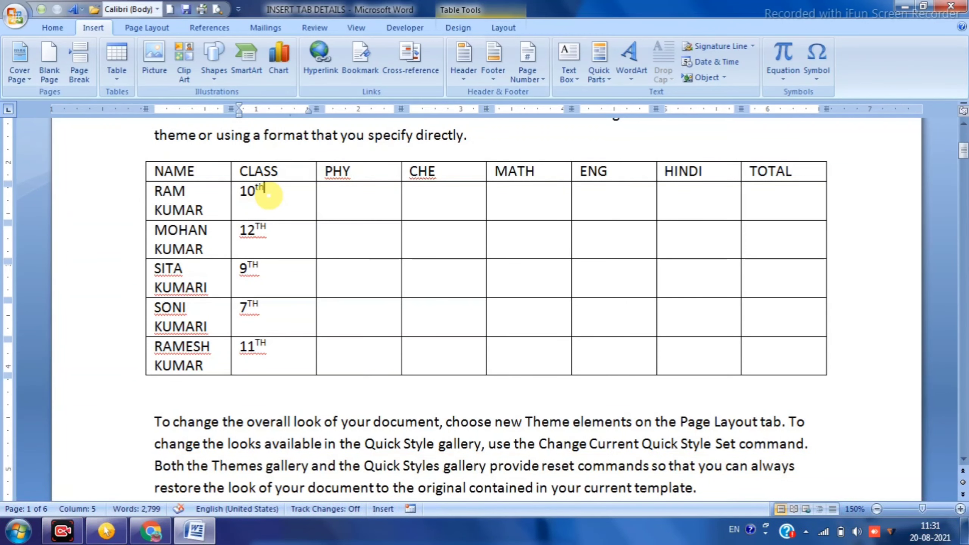
key("ctrl+z")
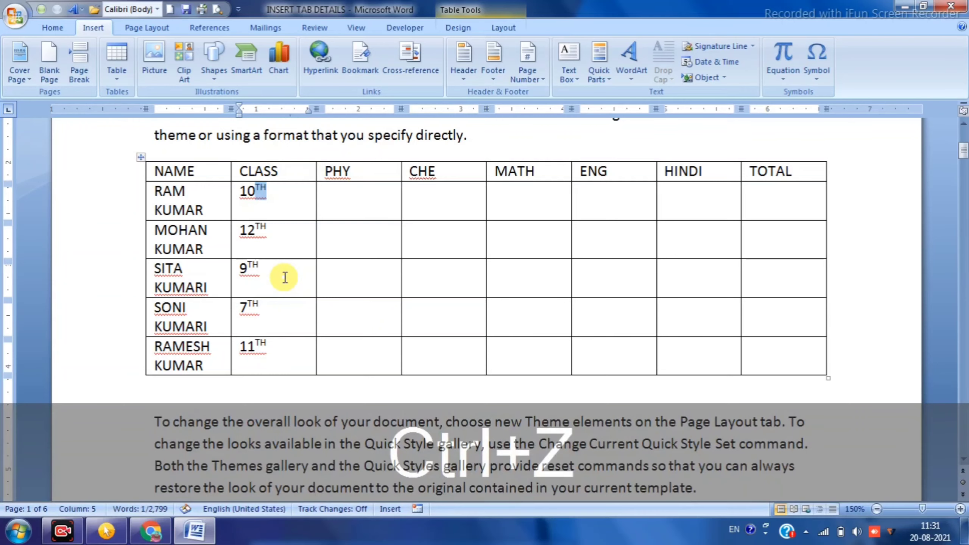
left_click(277, 234)
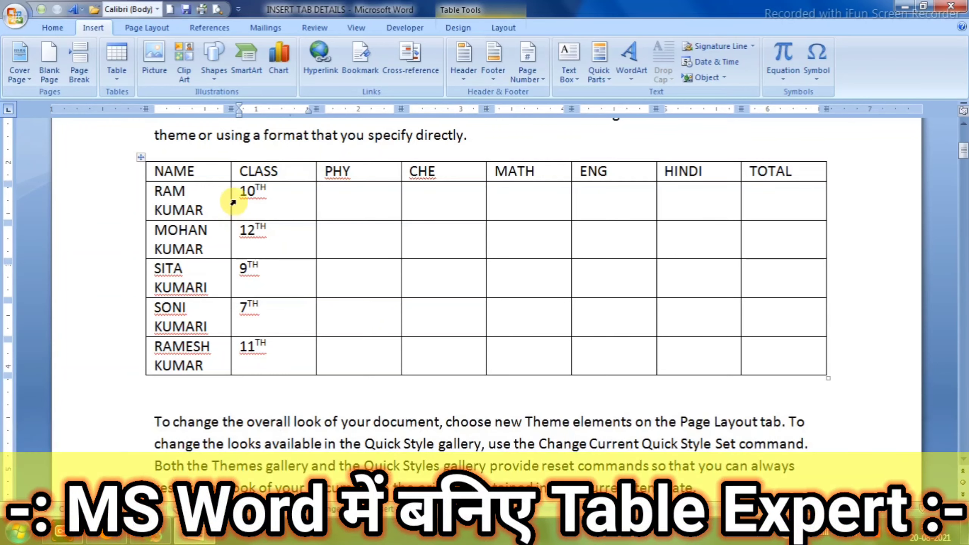
Convert the superscript suffixes of all five CLASS entries to lowercase.
left_click_drag(232, 199, 254, 357)
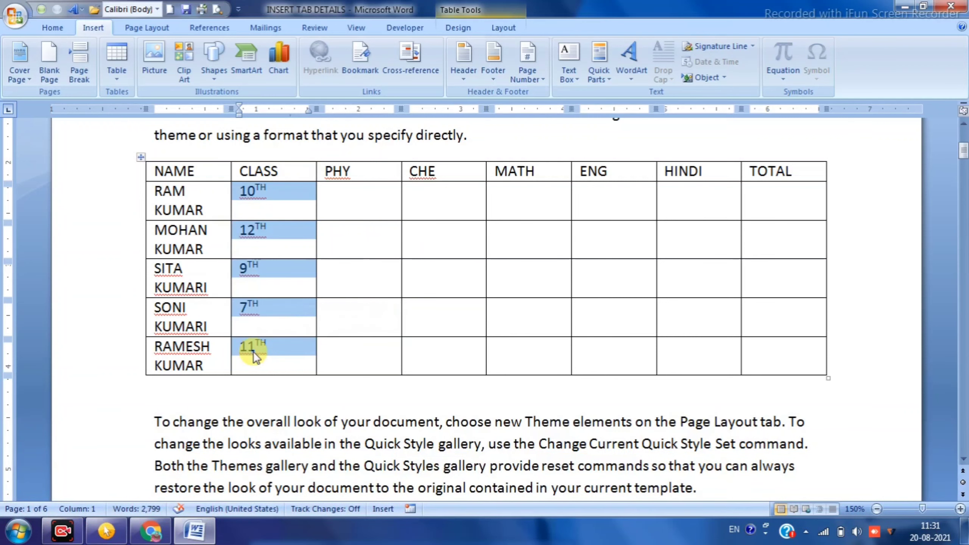
key("shift+F3")
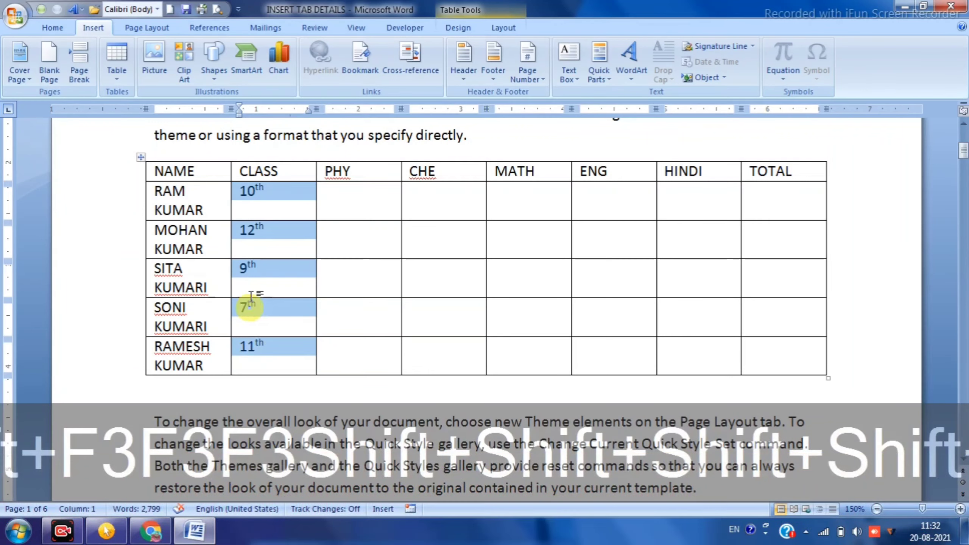
left_click(276, 231)
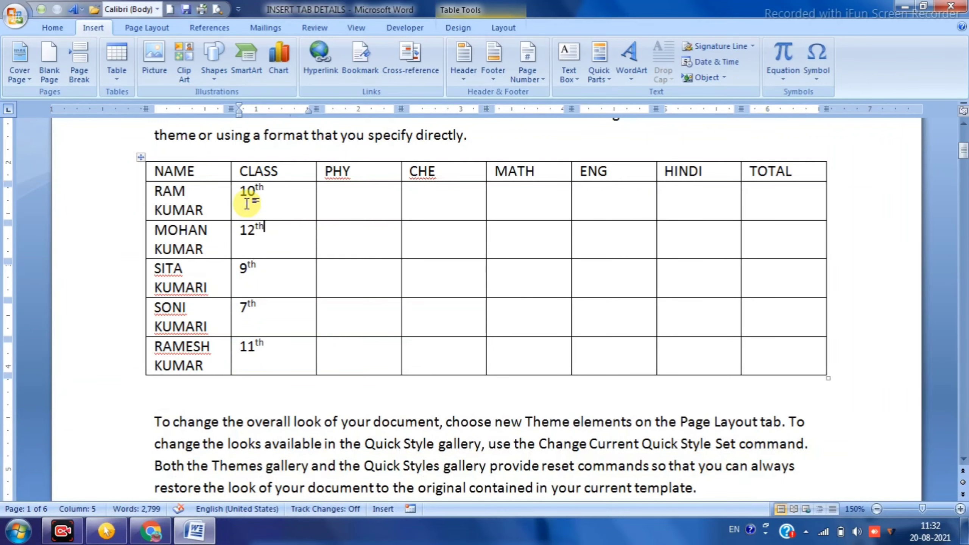
Change all five CLASS entries to UPPERCASE and back to lowercase with the Change Case command.
left_click_drag(233, 193, 252, 356)
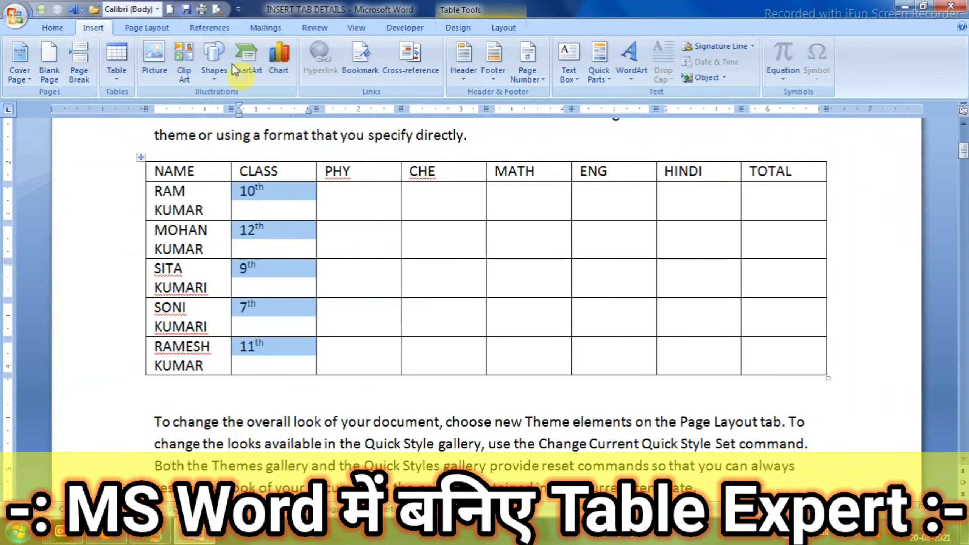
left_click(53, 28)
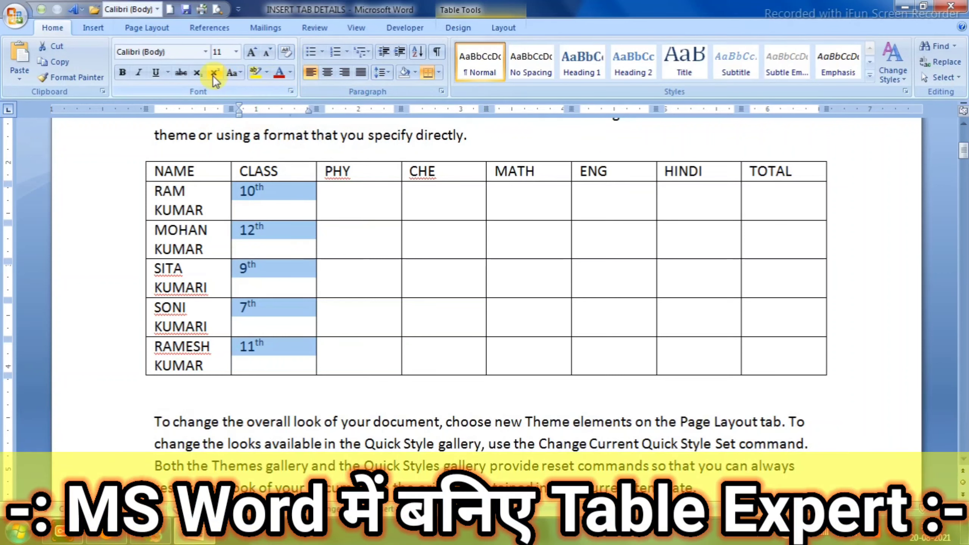
left_click(234, 72)
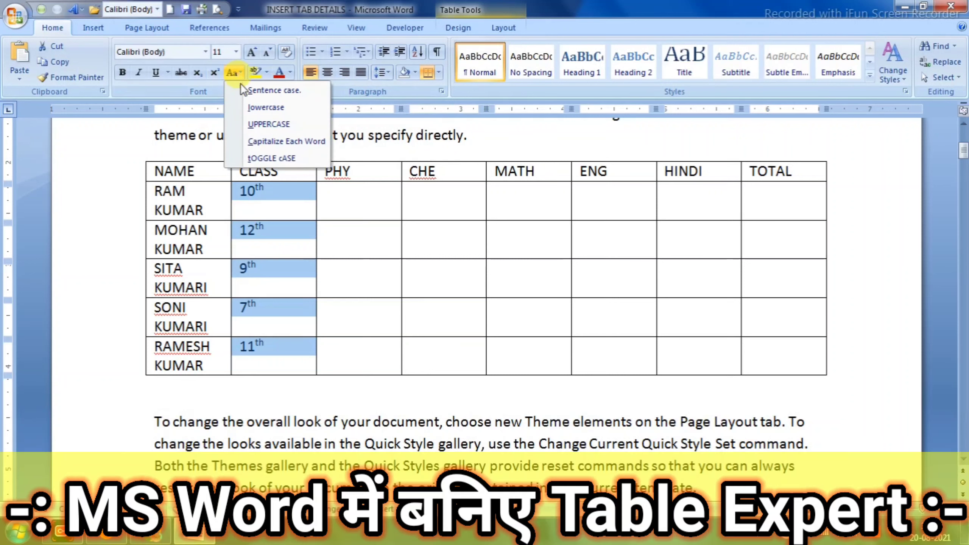
left_click(263, 126)
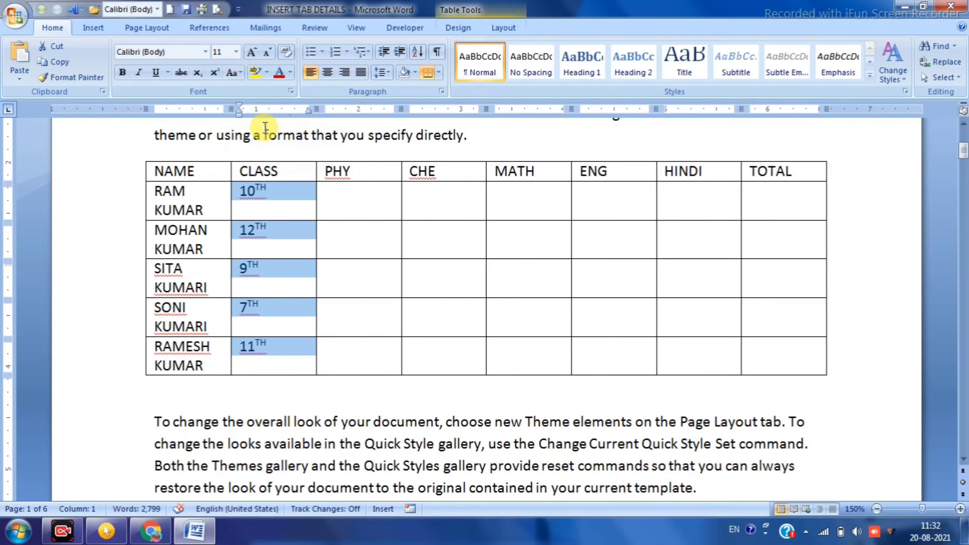
left_click(238, 72)
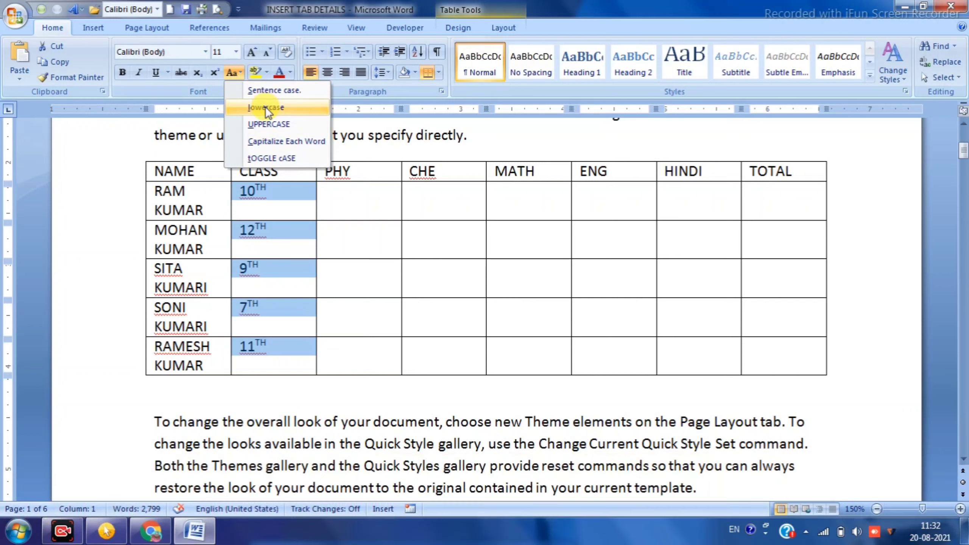
left_click(266, 108)
Enter the first student's marks: PHY 60, CHE 50, MATH 68, ENG 59 and HINDI 99.
left_click(362, 211)
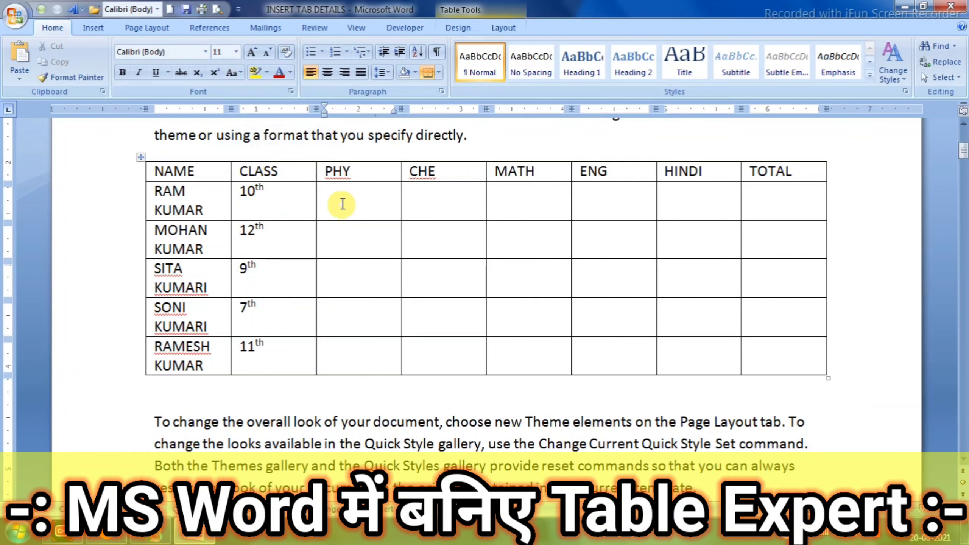
type("60")
key("Tab")
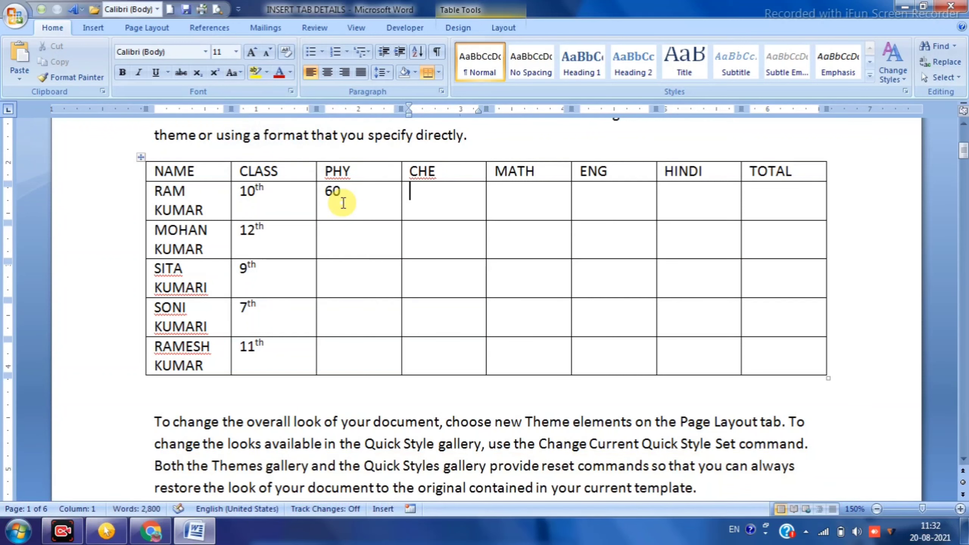
type("50")
key("Tab")
type("68")
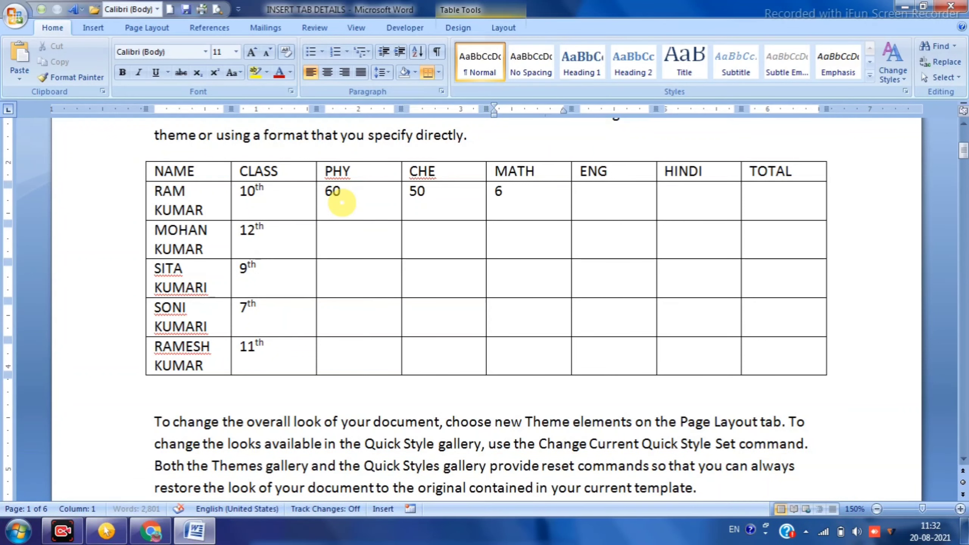
key("Tab")
type("59")
key("Tab")
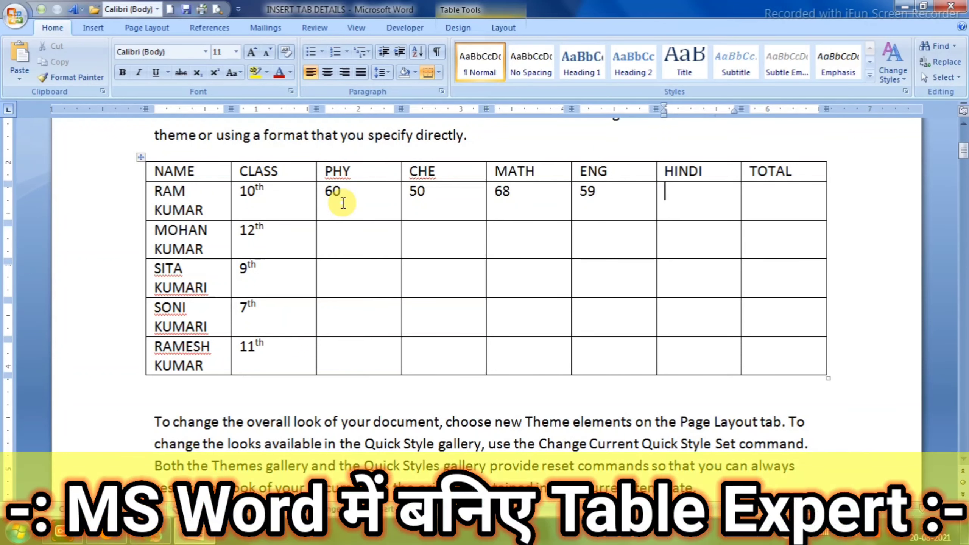
type("99")
key("Tab")
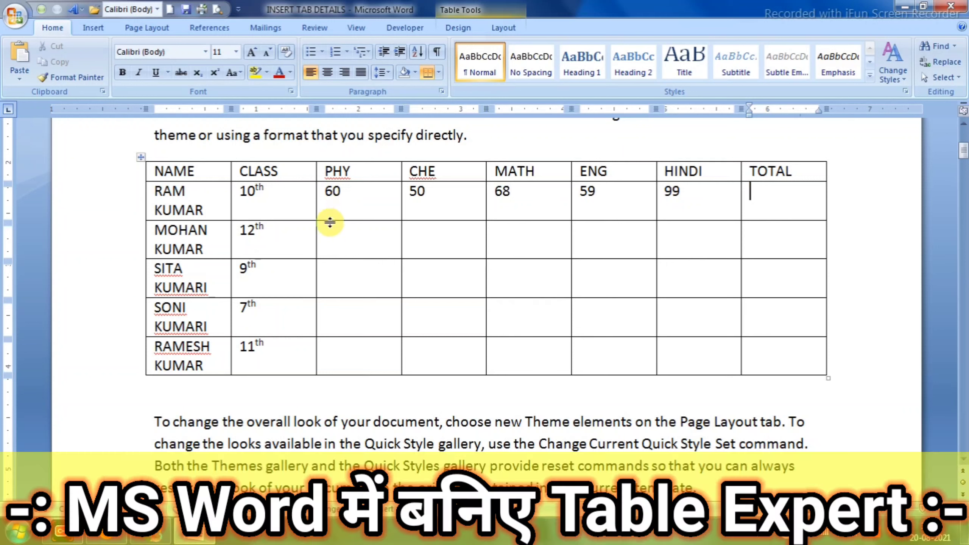
Enter the second student's marks: PHY 30, CHE 69, MATH 25, ENG 22 and HINDI 65.
left_click(345, 235)
type("30")
key("Tab")
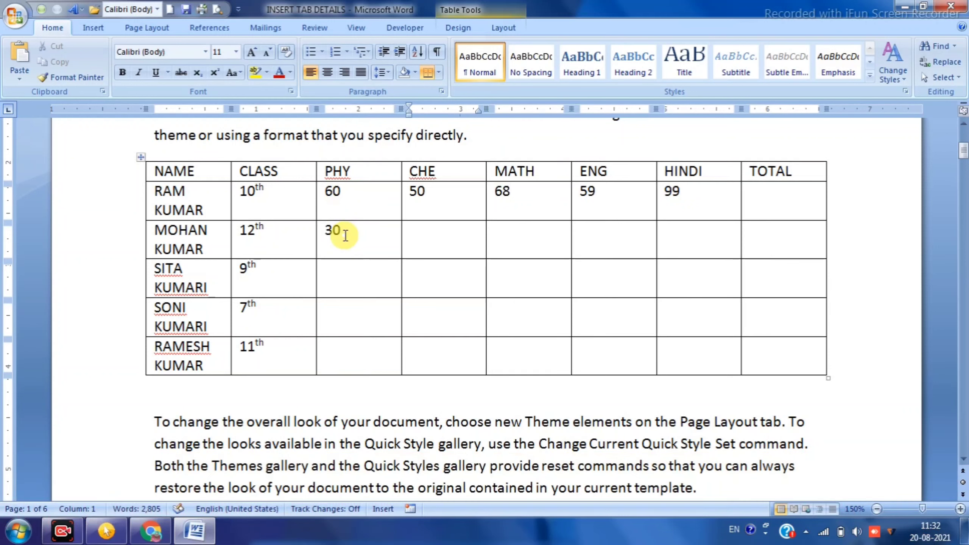
type("69")
key("Tab")
type("25")
key("Tab")
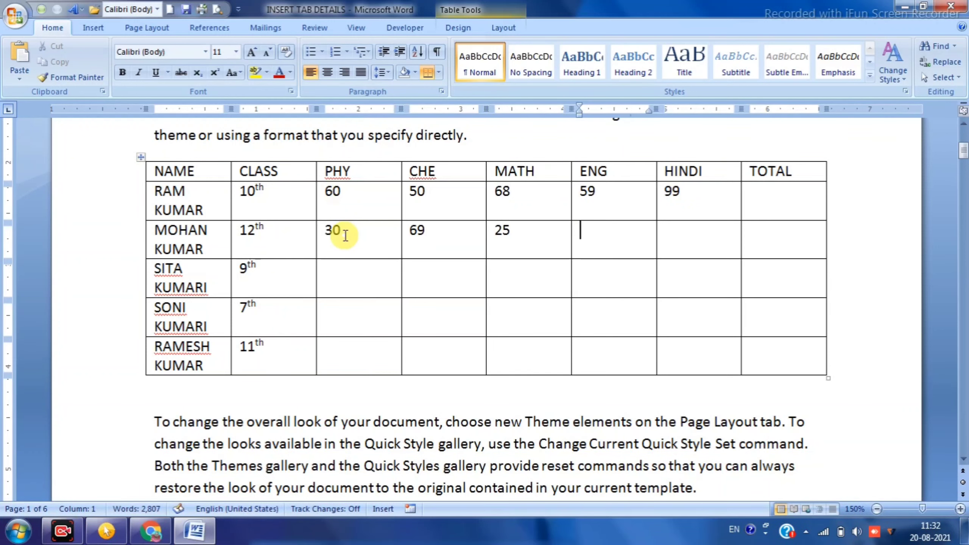
type("22")
key("Tab")
type("65")
key("Tab")
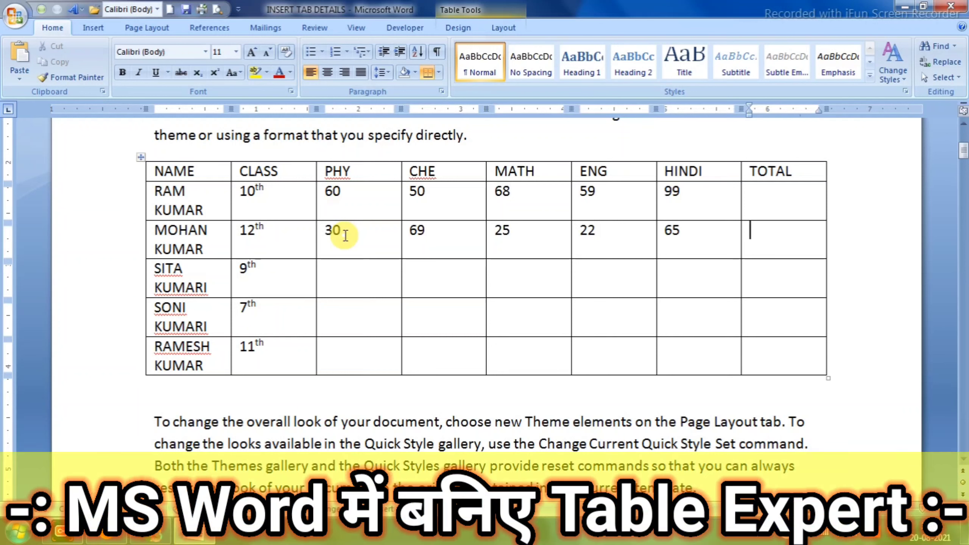
Copy the first two students' CHE to HINDI marks and paste them across the remaining three students' PHY to HINDI cells.
key("Tab")
key("Tab")
key("Tab")
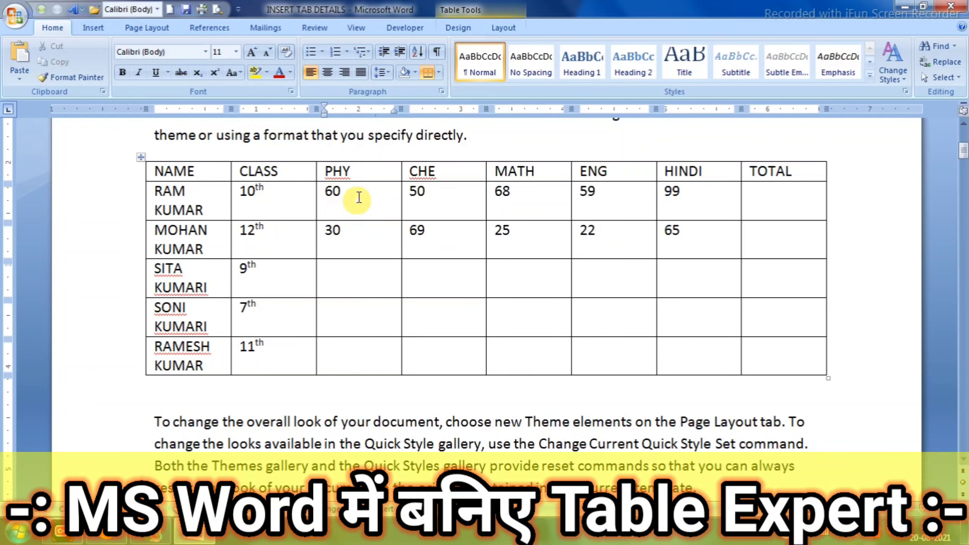
left_click_drag(404, 193, 673, 243)
key("ctrl+c")
left_click(377, 288)
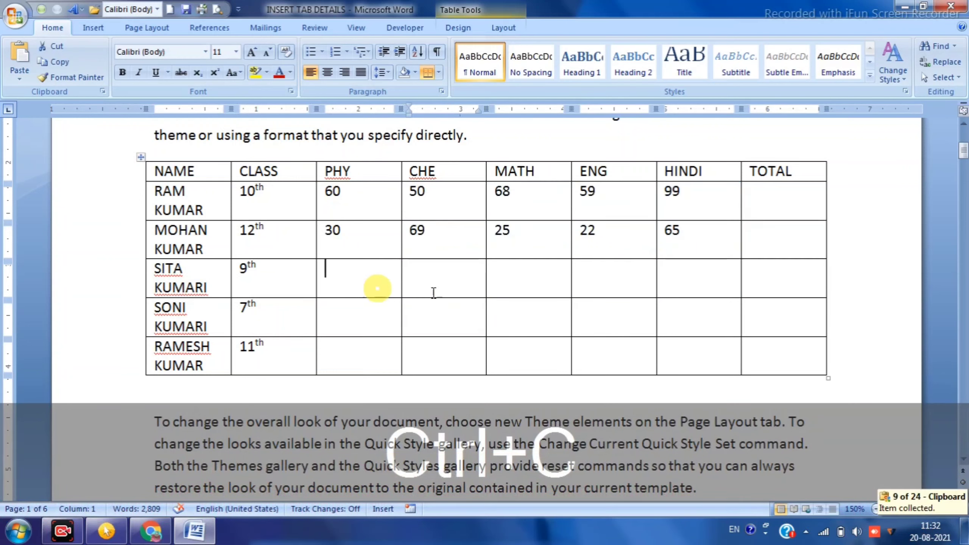
left_click_drag(377, 288, 705, 361)
key("ctrl+v")
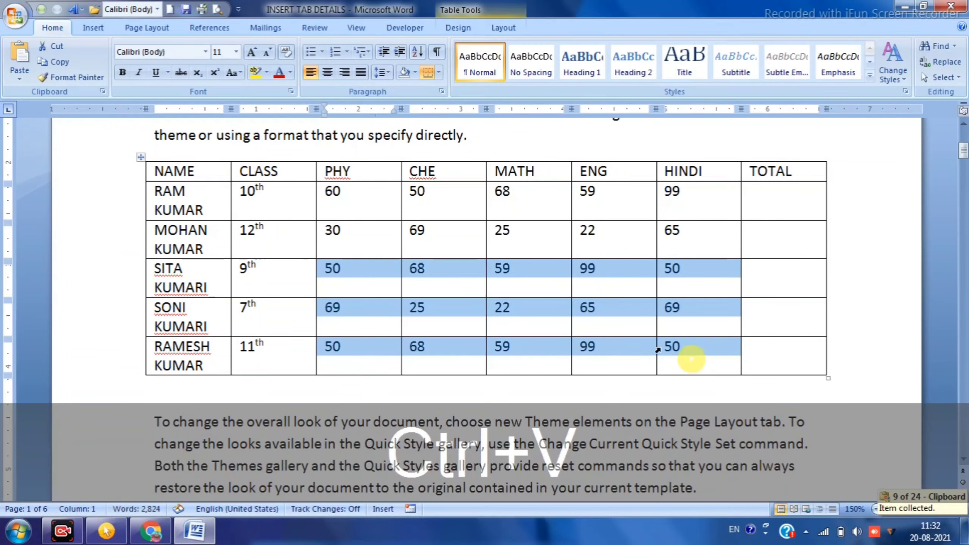
left_click(702, 288)
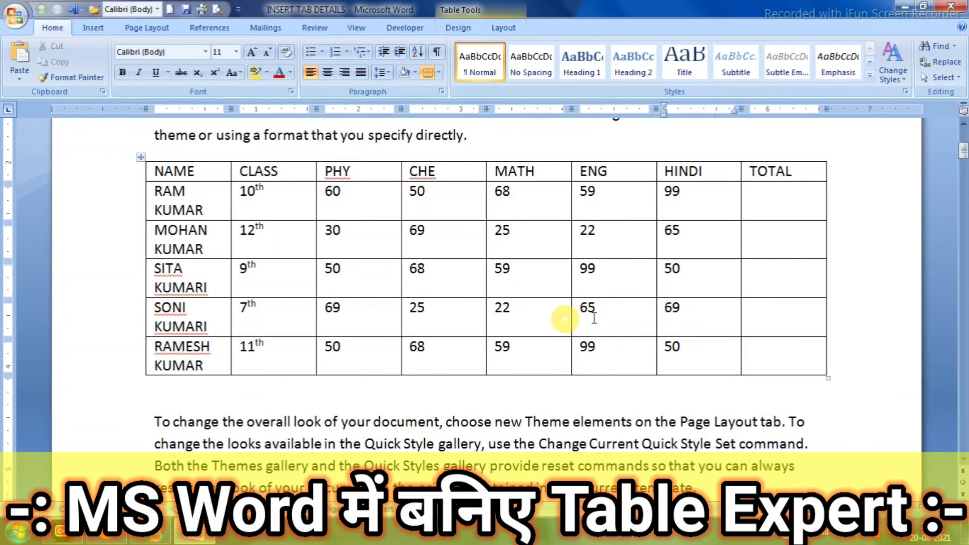
Change the fourth student's ENG mark to 95 and MATH mark to 39.
left_click(607, 320)
key("BackSpace")
type("9")
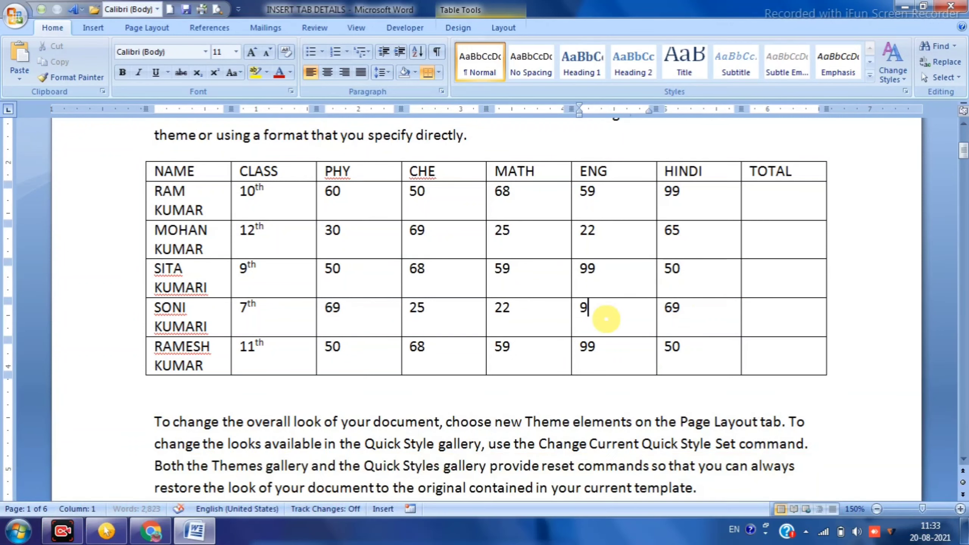
double_click(503, 309)
key("BackSpace")
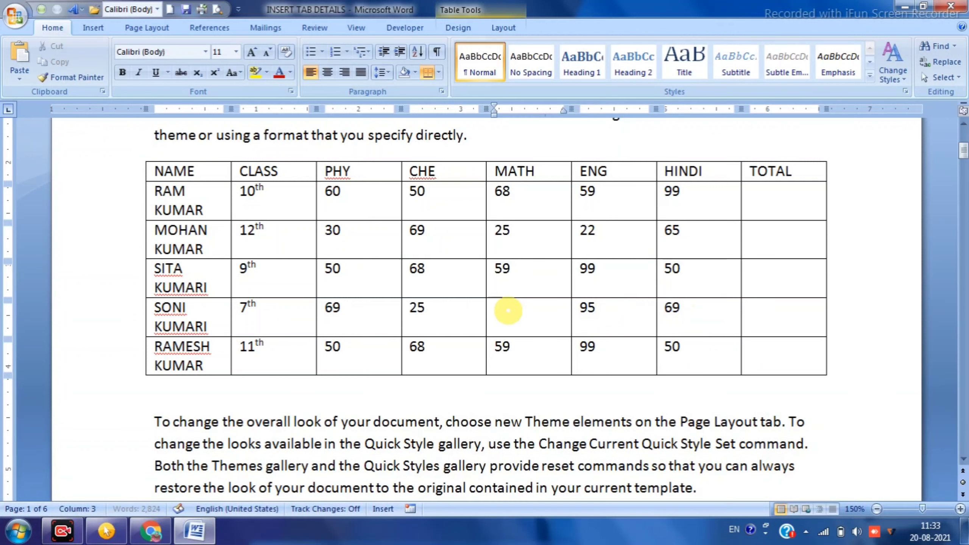
left_click(561, 275)
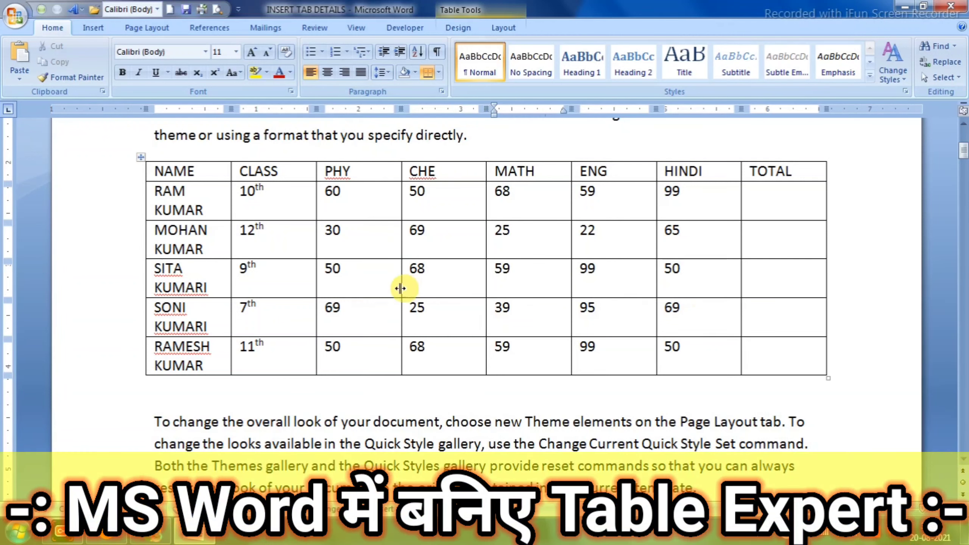
Widen the NAME column so that each student's full name fits on one line.
left_click(206, 196)
left_click_drag(236, 106, 294, 107)
left_click(253, 195)
left_click(326, 210)
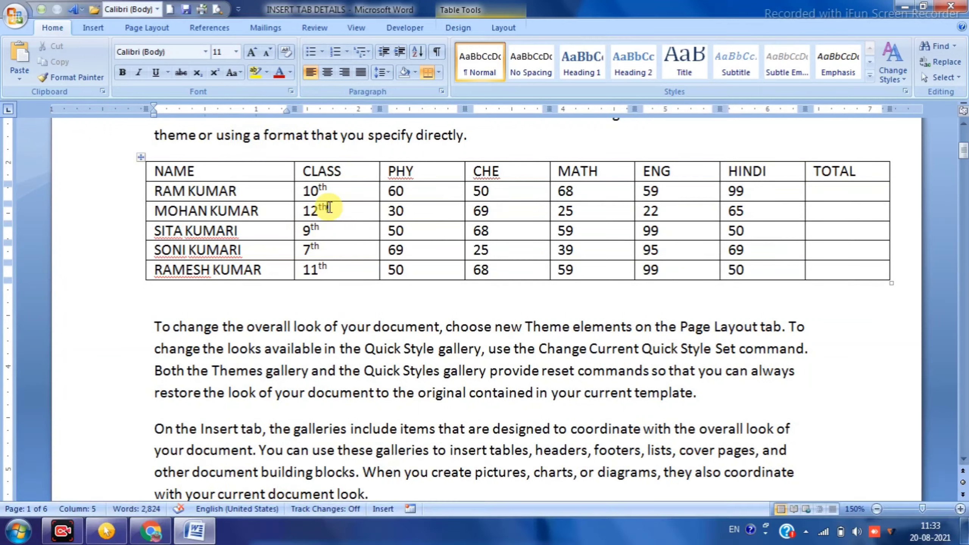
scroll(329, 277, "up", 1)
left_click(265, 262)
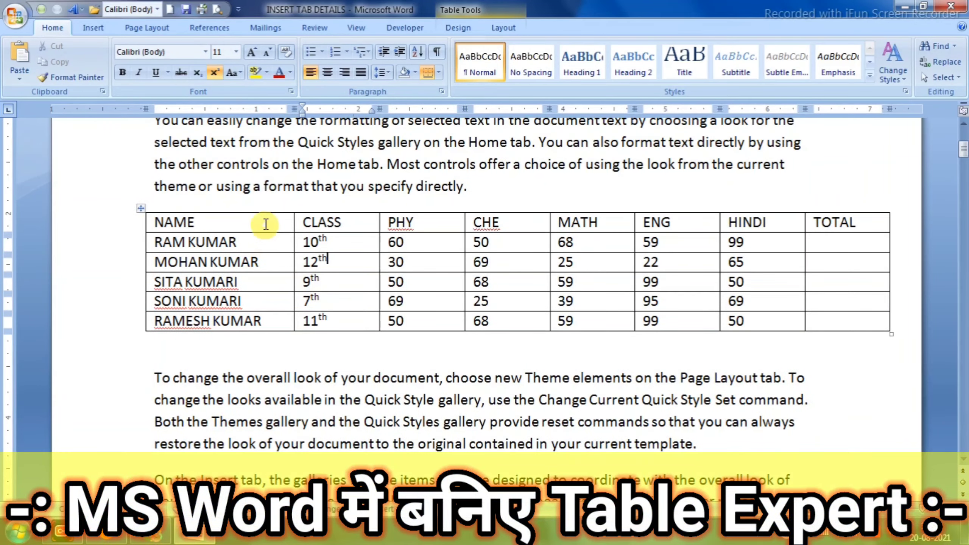
left_click(266, 221)
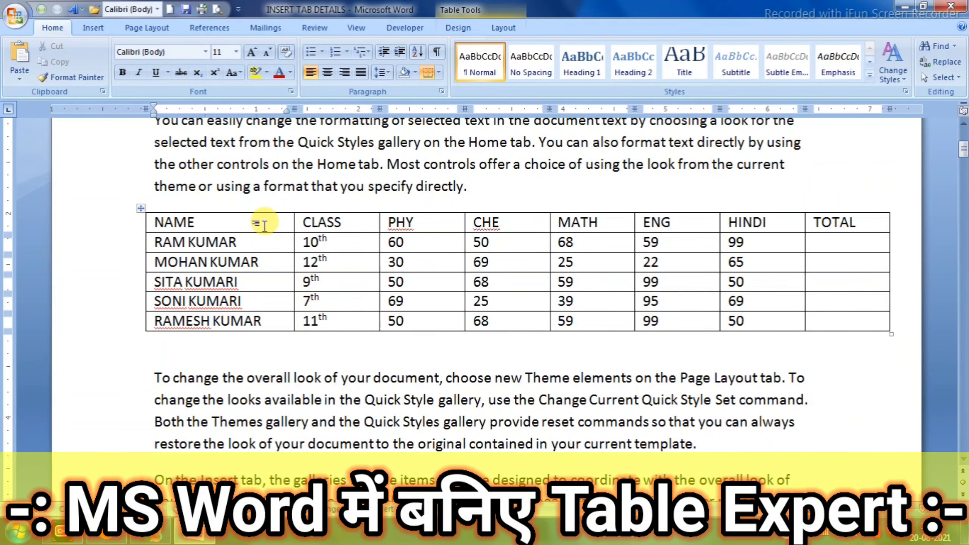
left_click(333, 237)
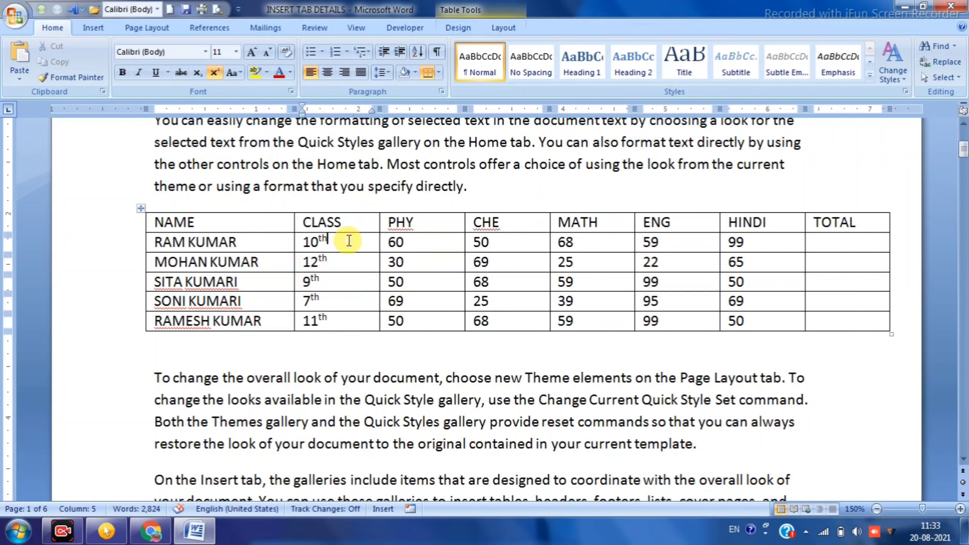
Place the cursor in the paragraph above the table and back in the first student's PHY cell to compare the available table tools.
left_click(430, 170)
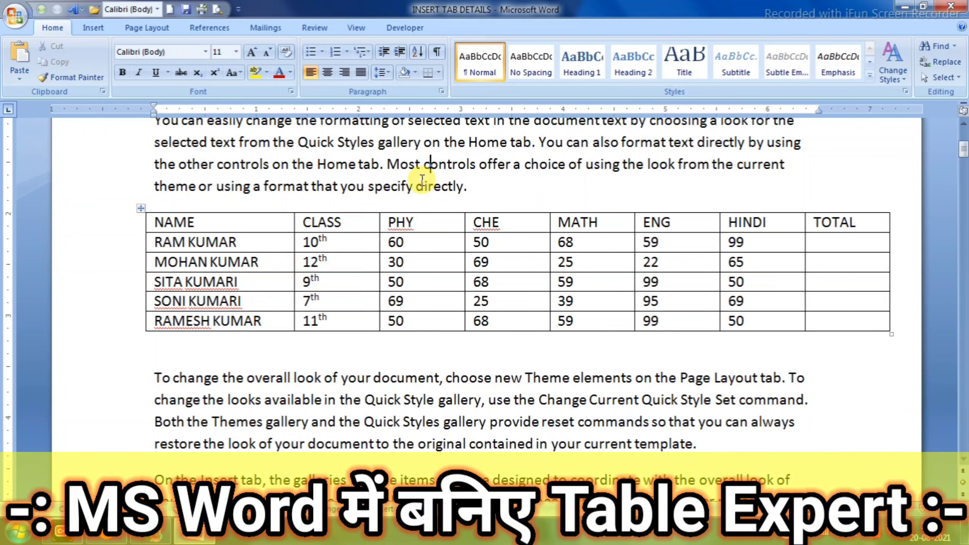
left_click(434, 241)
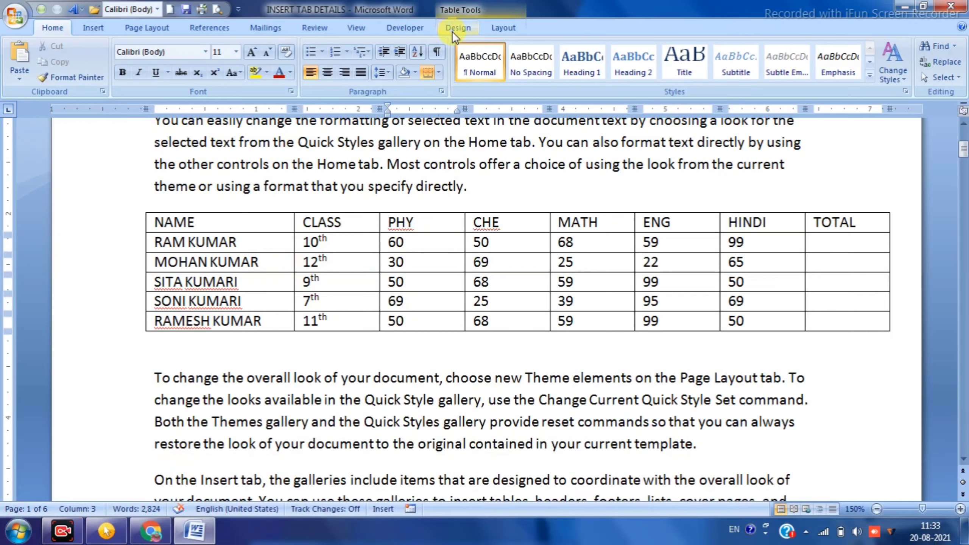
Examine the Design and Layout table tools, placing the cursor in different table cells and in the paragraph above the table.
left_click(452, 31)
left_click(503, 28)
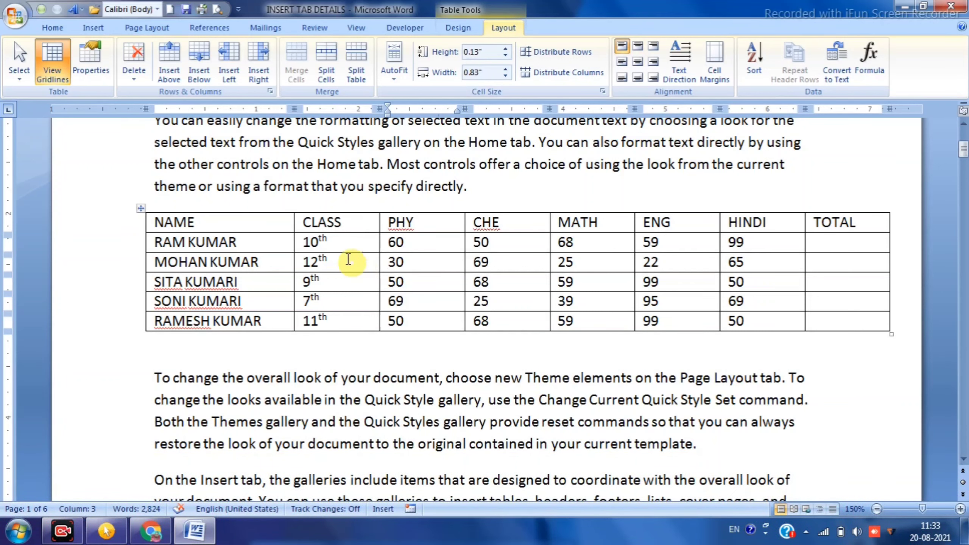
left_click(343, 257)
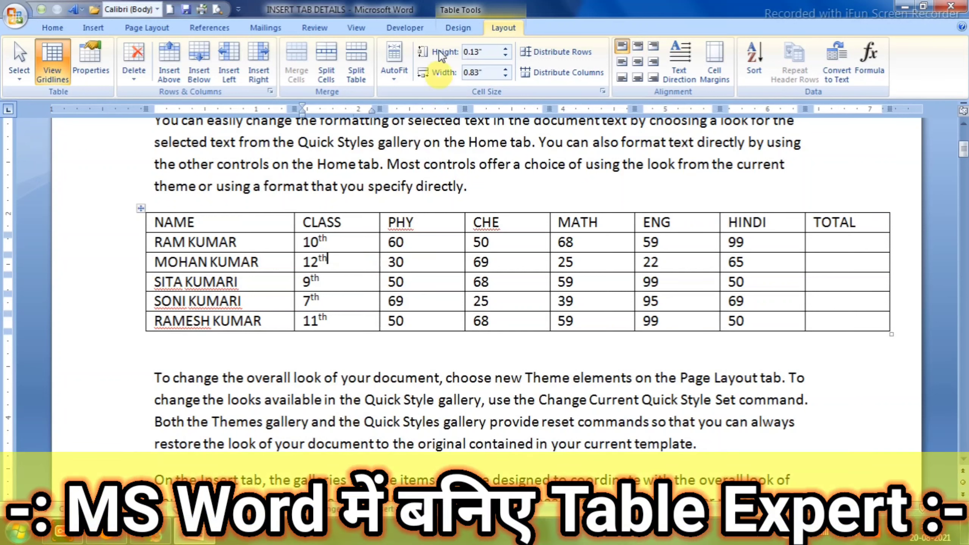
left_click(486, 40)
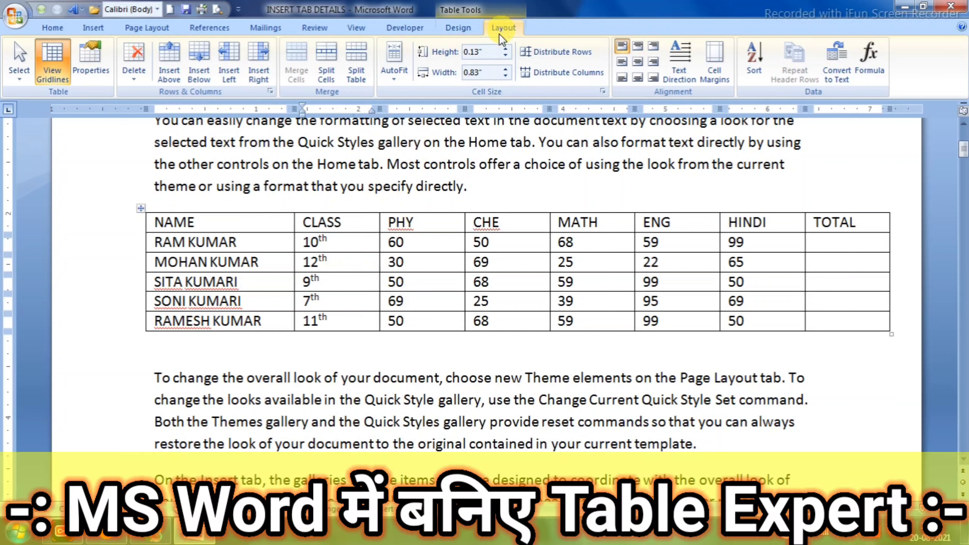
left_click(454, 161)
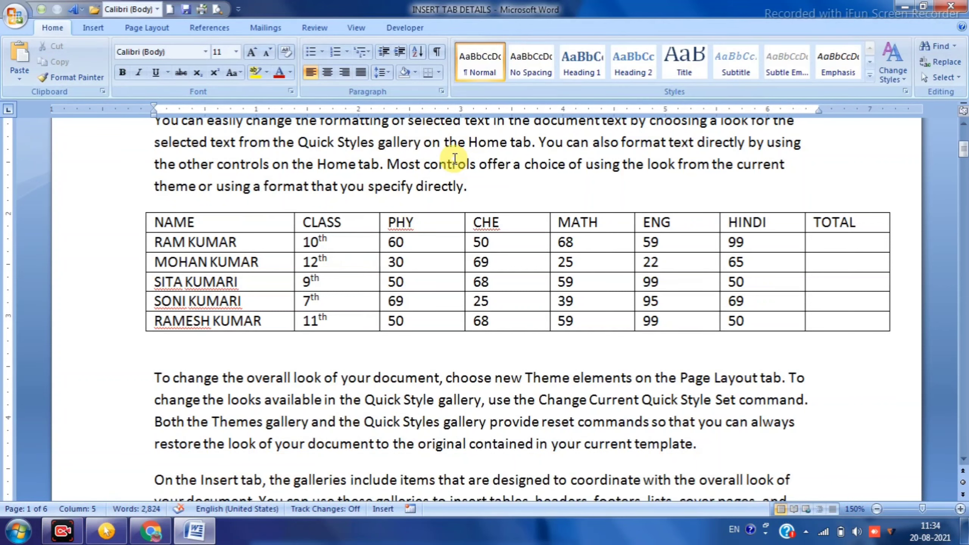
left_click(438, 252)
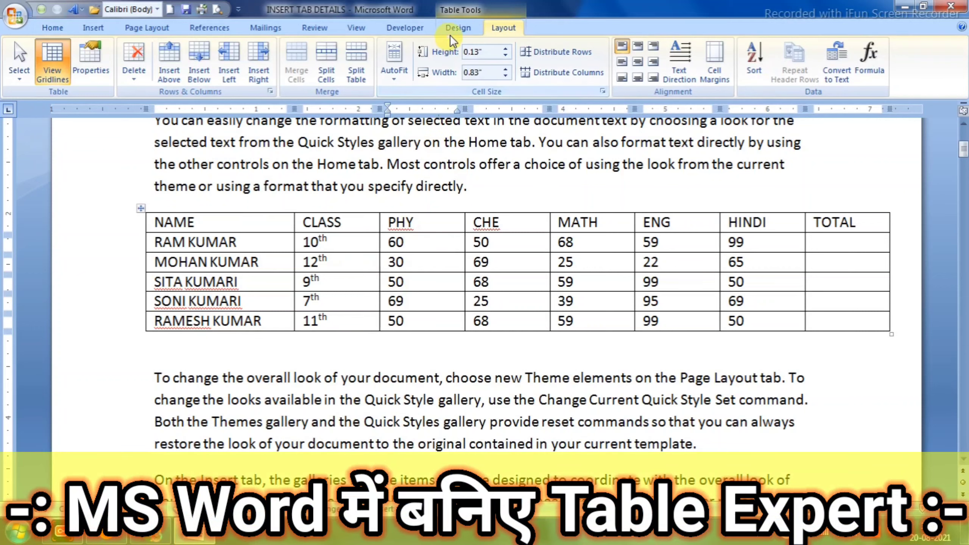
left_click(460, 24)
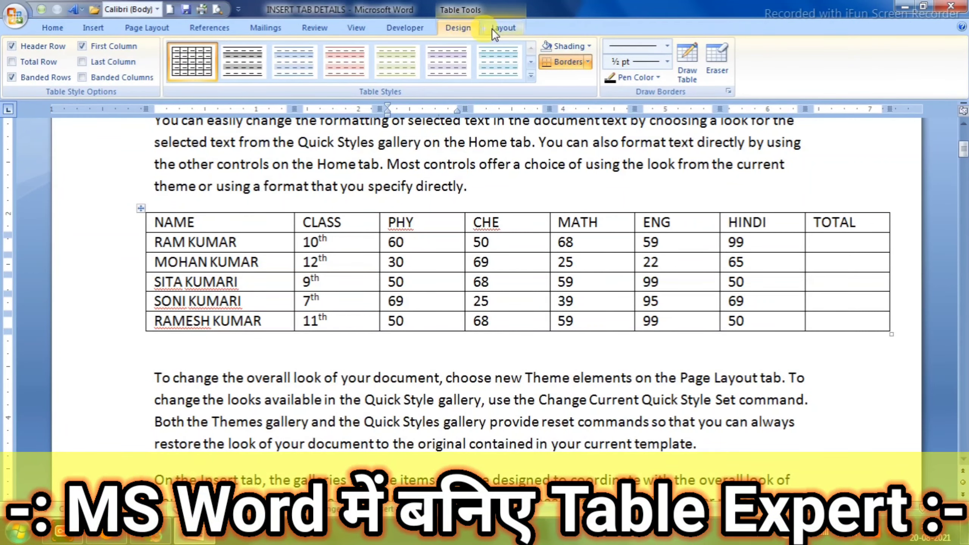
left_click(504, 28)
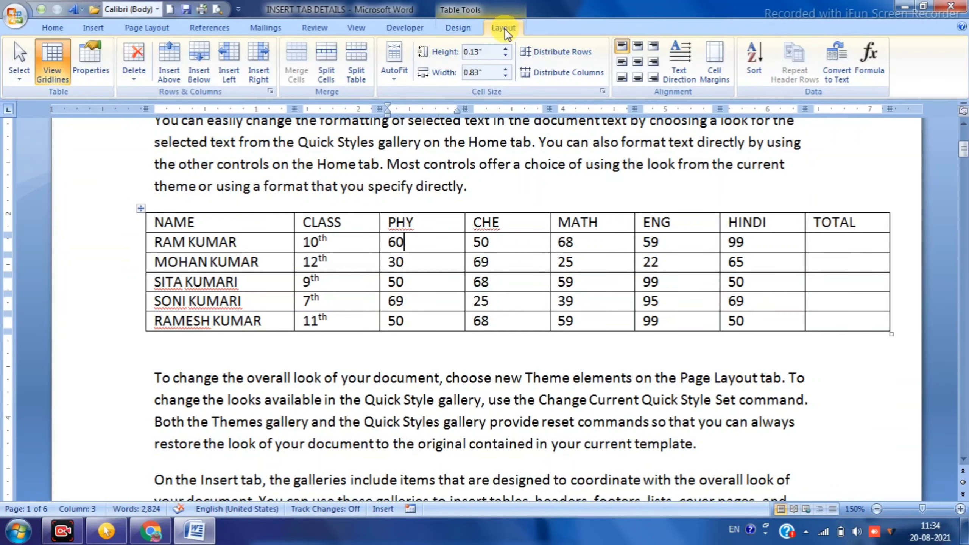
left_click(464, 27)
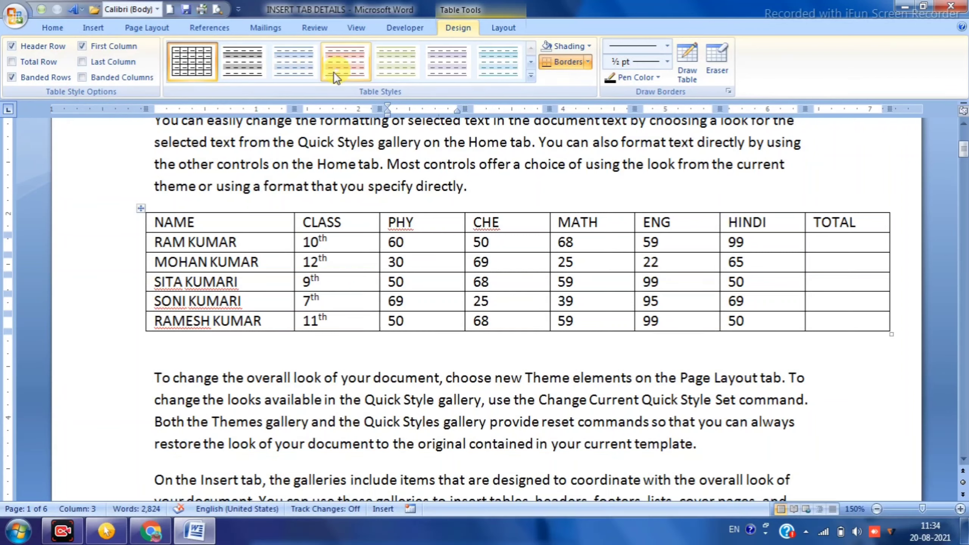
Apply a built-in style with an orange header row to the marks table and toggle its Last Column option, leaving it off.
left_click(347, 60)
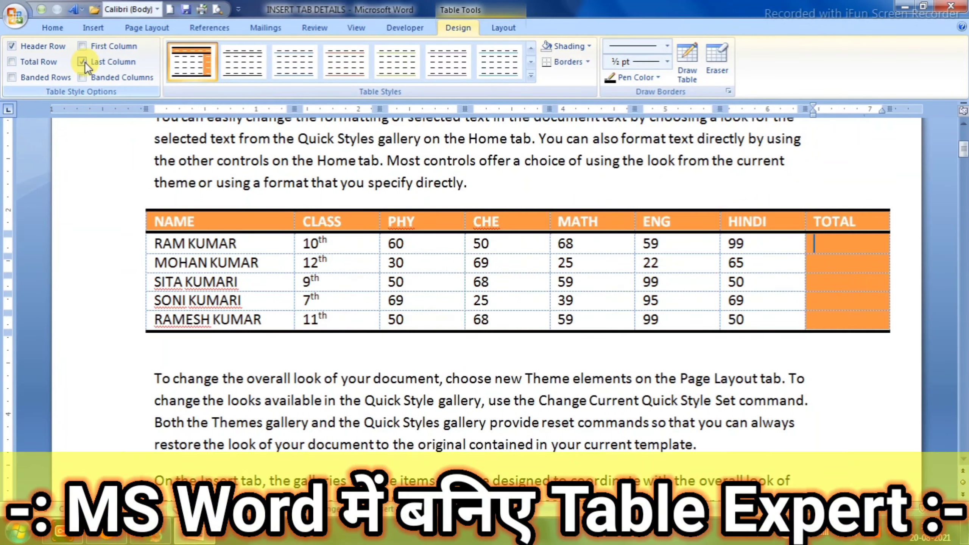
left_click(85, 62)
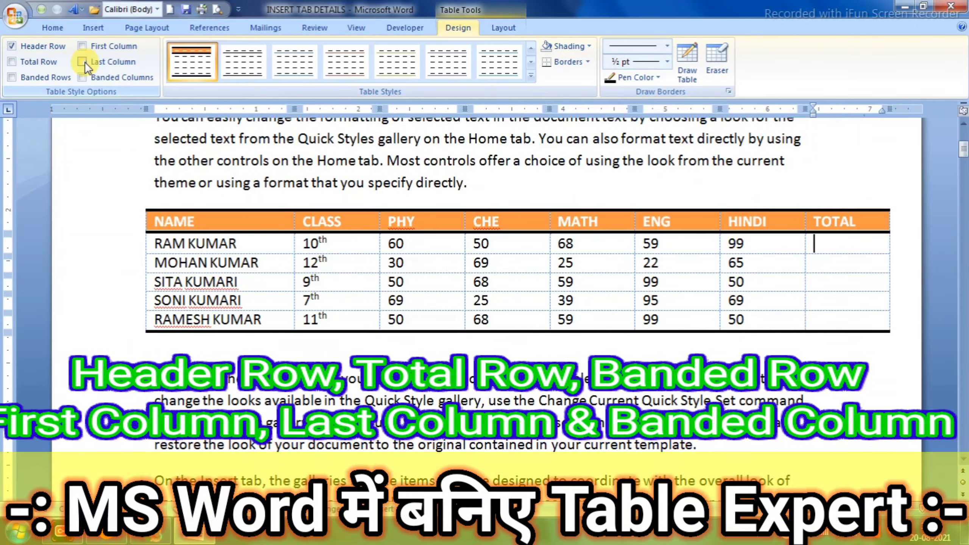
left_click(85, 62)
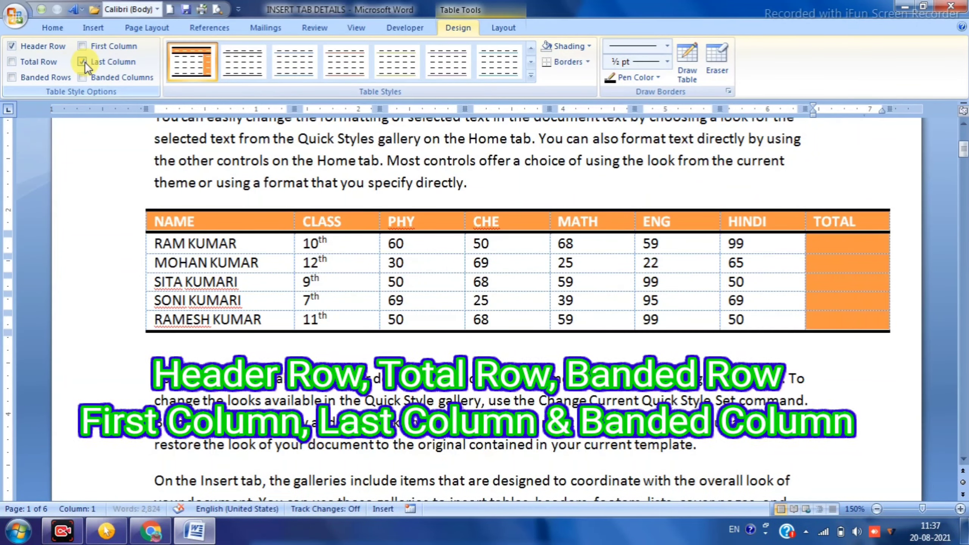
left_click(84, 62)
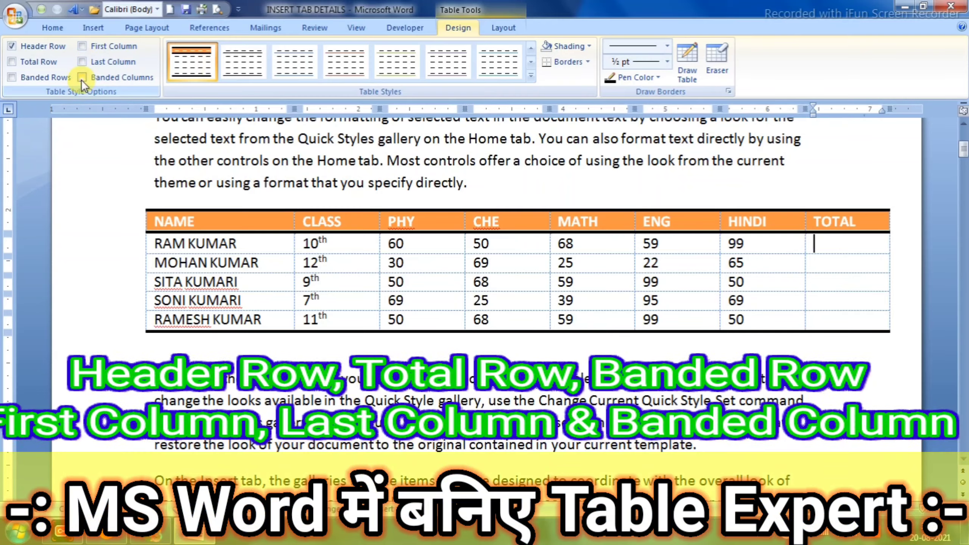
Try the Banded Columns, Last Column and First Column style options on the marks table, turning each off again.
left_click(82, 78)
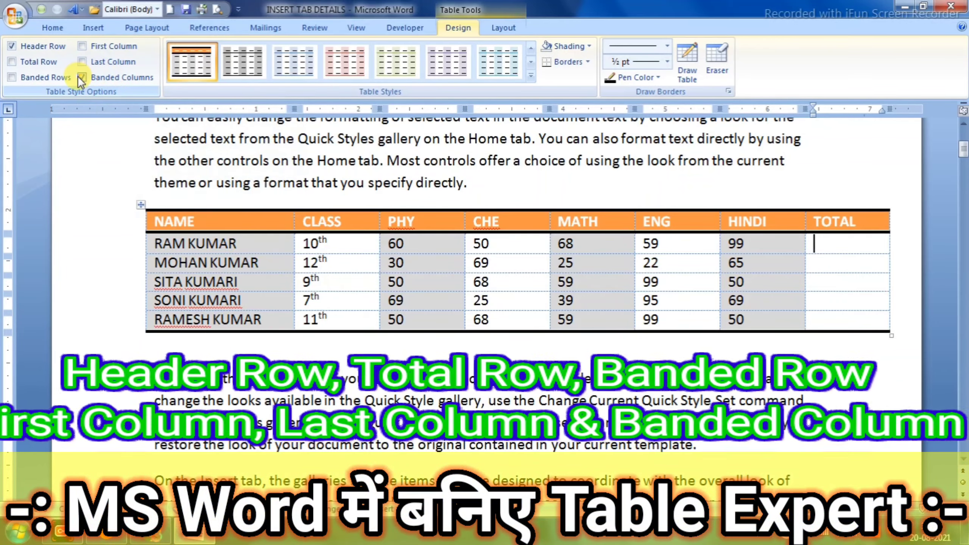
left_click(82, 75)
left_click(84, 65)
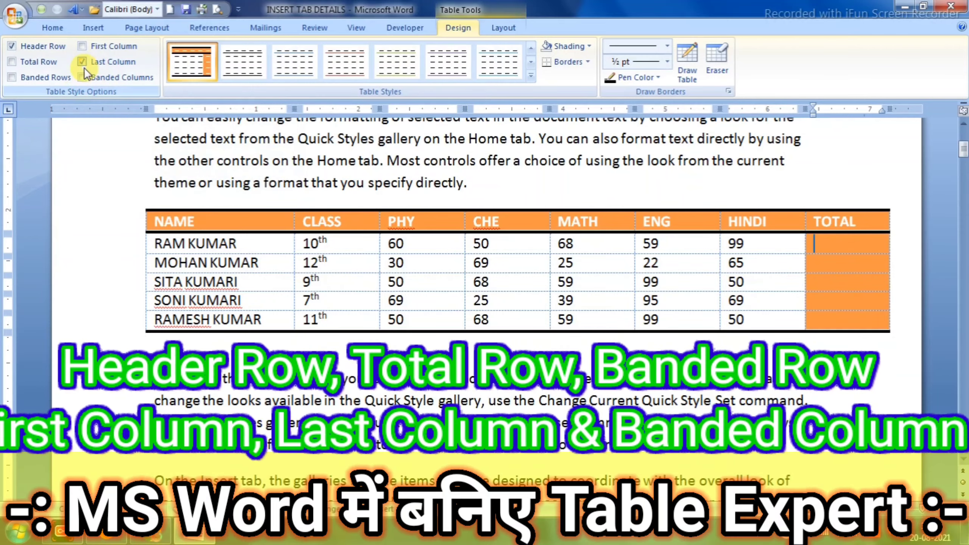
left_click(83, 61)
left_click(84, 46)
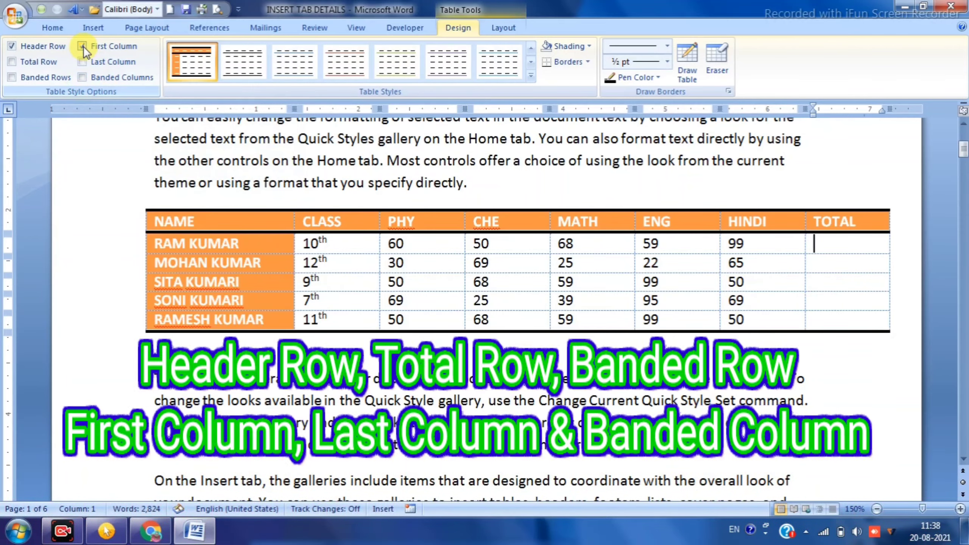
left_click(83, 47)
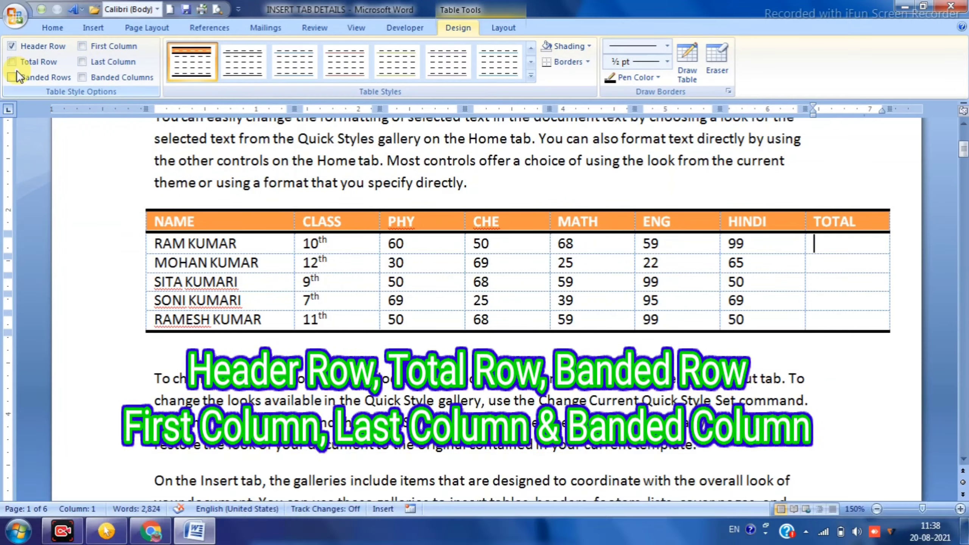
Turn the Total Row style option on and off again, and turn on Banded Rows for the marks table.
left_click(17, 64)
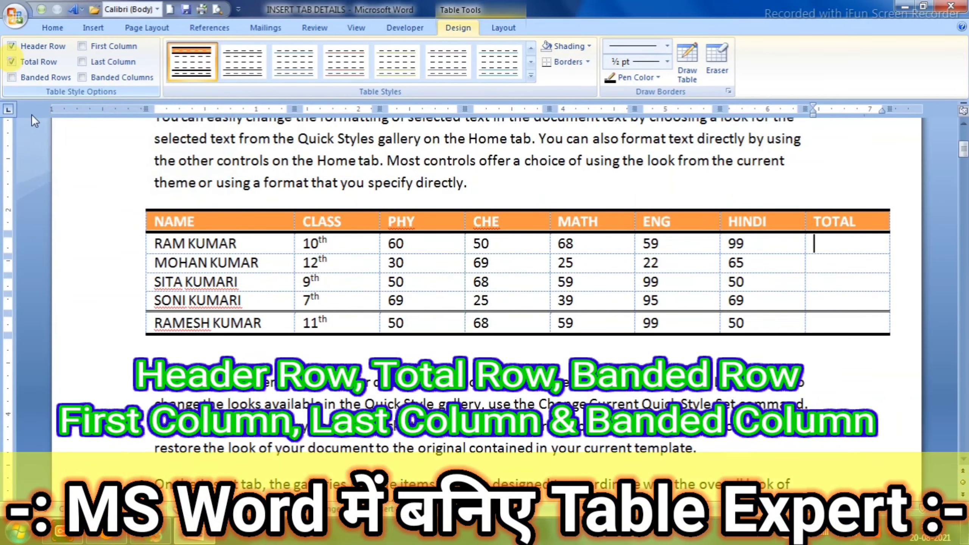
left_click(12, 61)
left_click(12, 77)
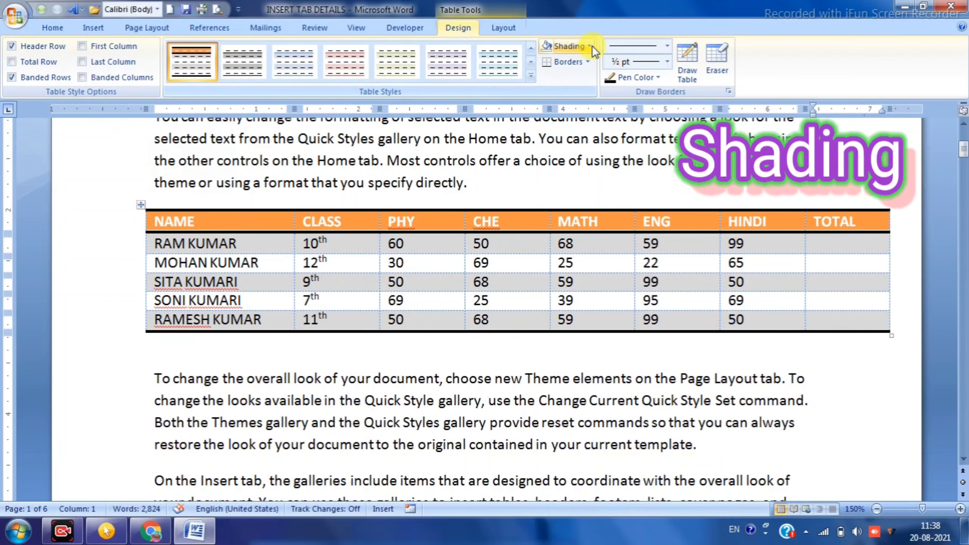
Change the whole marks table to the plain black grid style under Plain Tables.
left_click(592, 45)
left_click(523, 297)
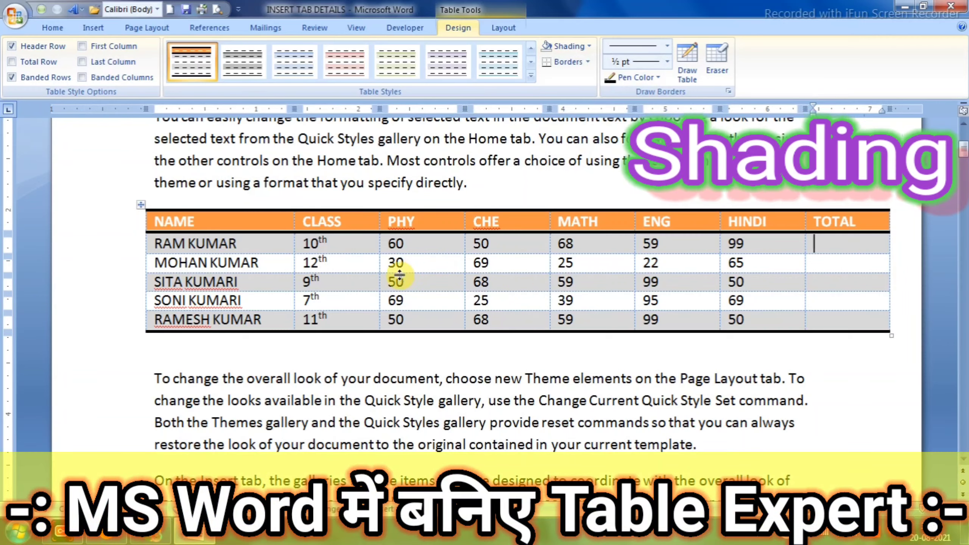
left_click(140, 205)
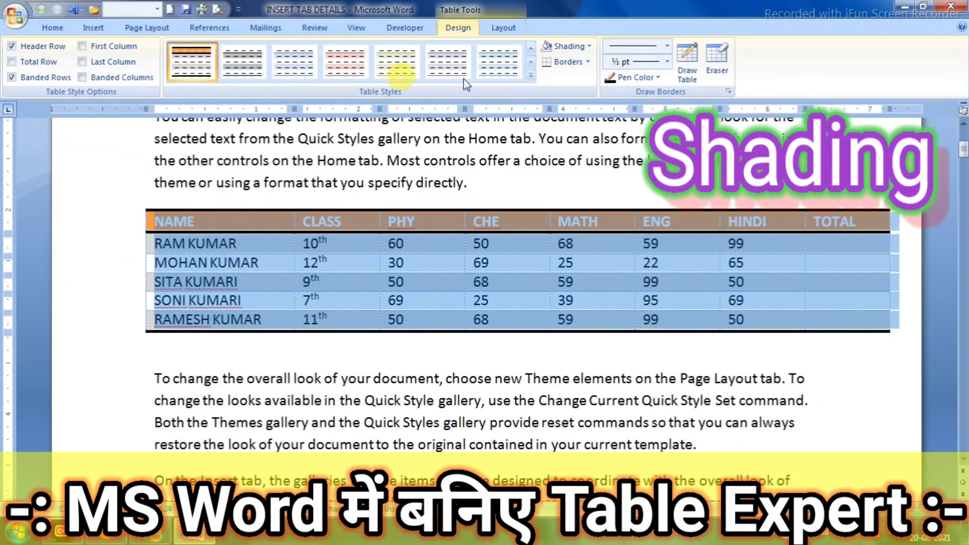
left_click(530, 76)
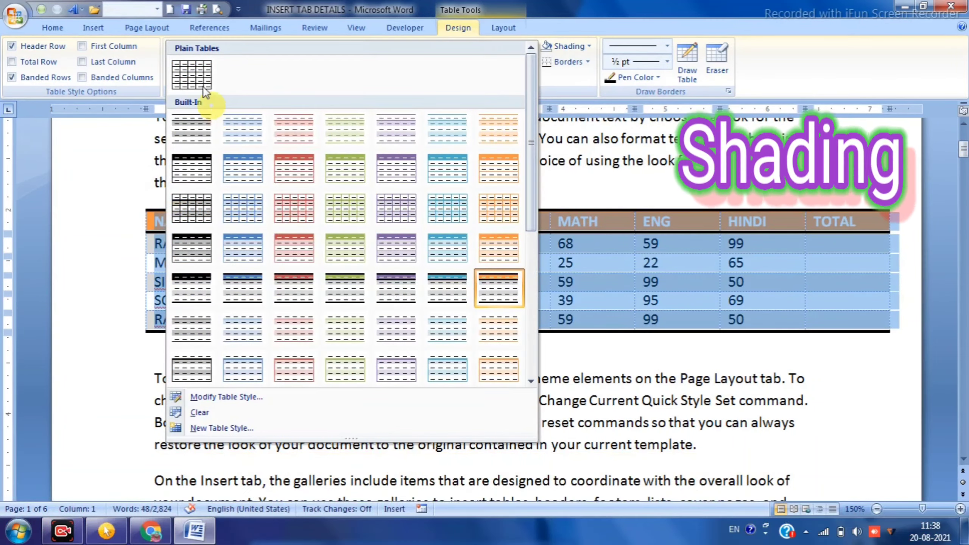
left_click(192, 71)
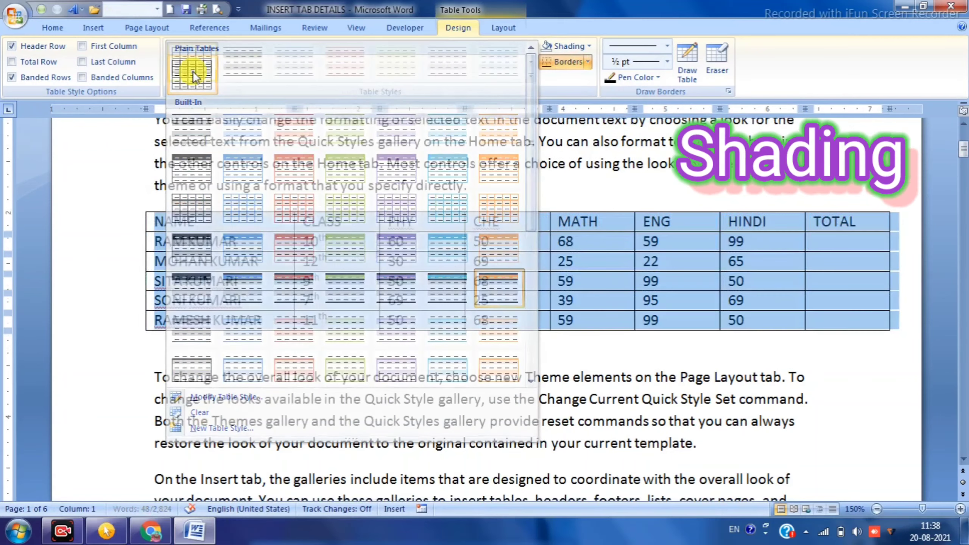
left_click(396, 261)
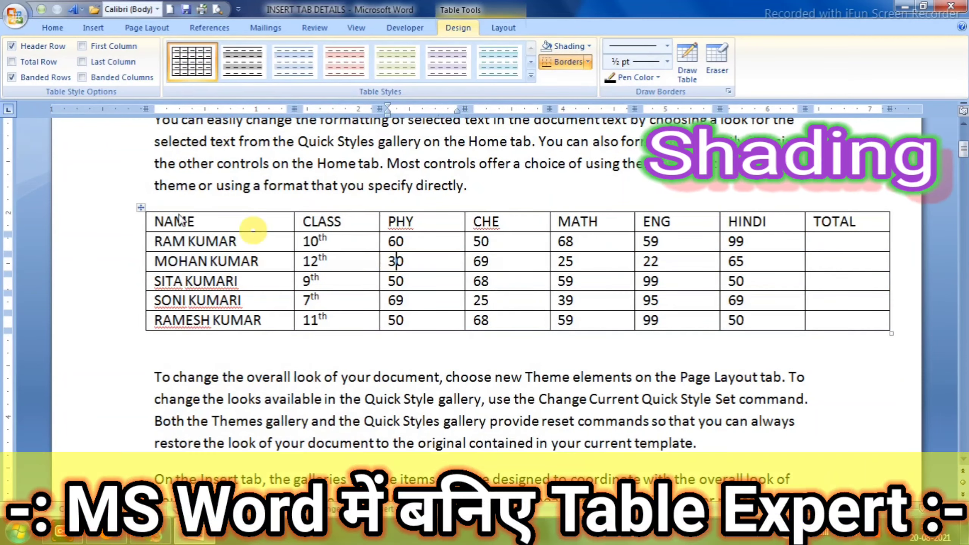
Shade the table's header row from NAME to TOTAL in standard red.
left_click(139, 210)
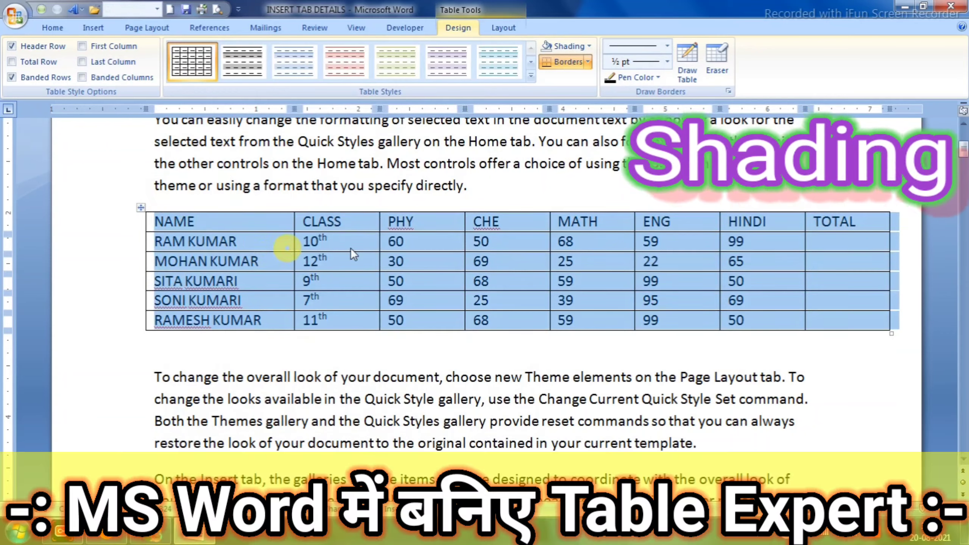
left_click(352, 249)
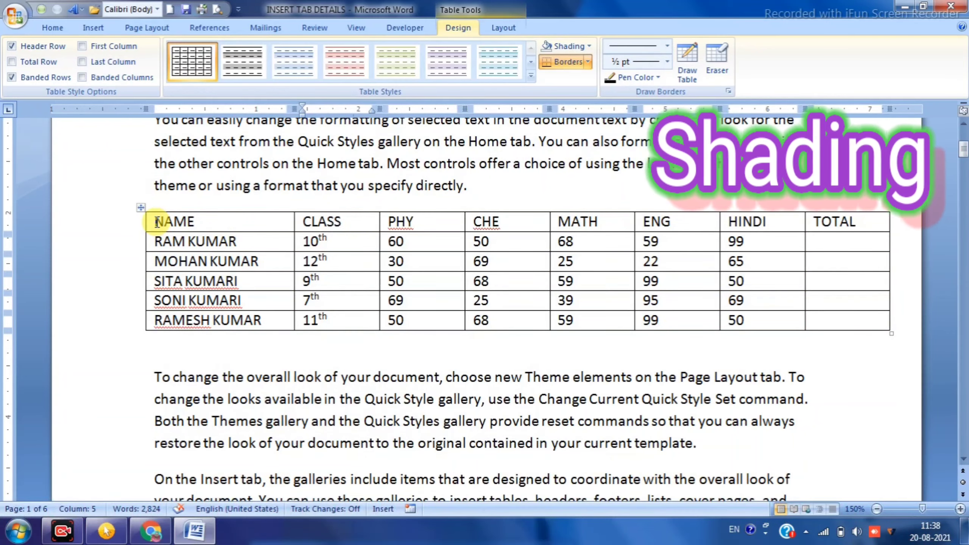
left_click_drag(156, 222, 684, 230)
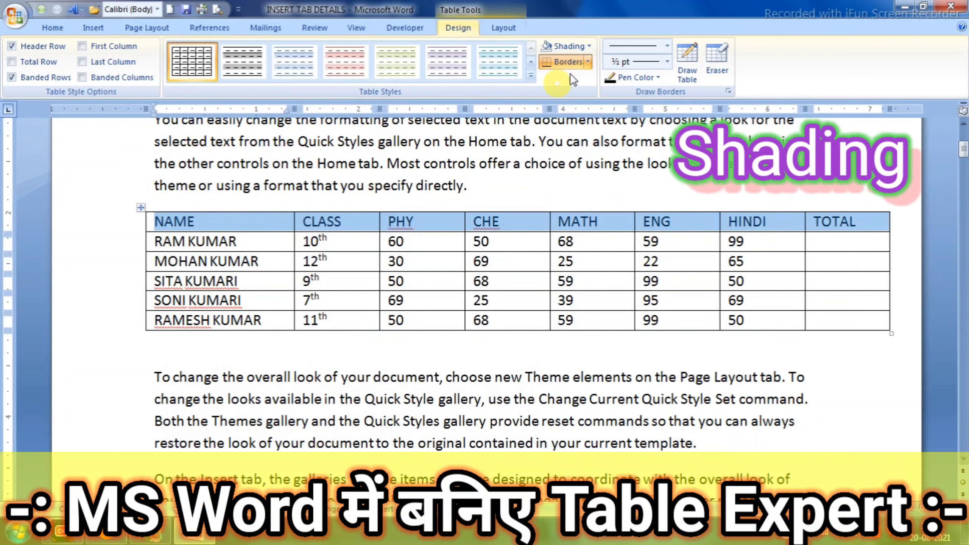
left_click(589, 46)
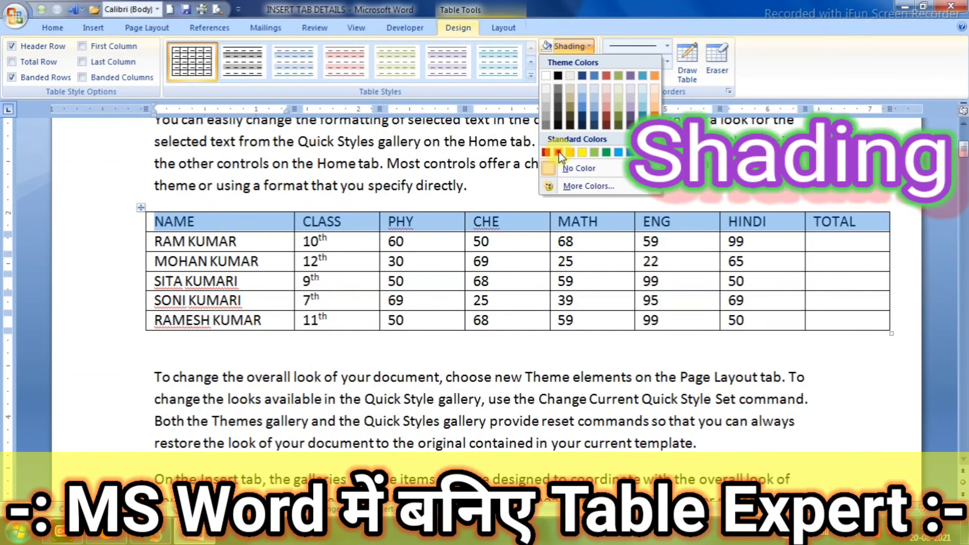
left_click(559, 152)
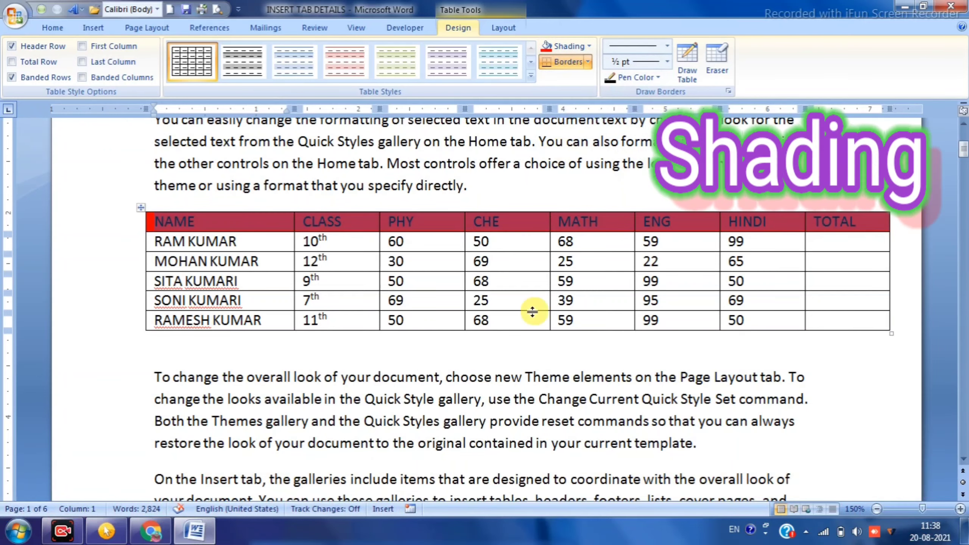
left_click(503, 302)
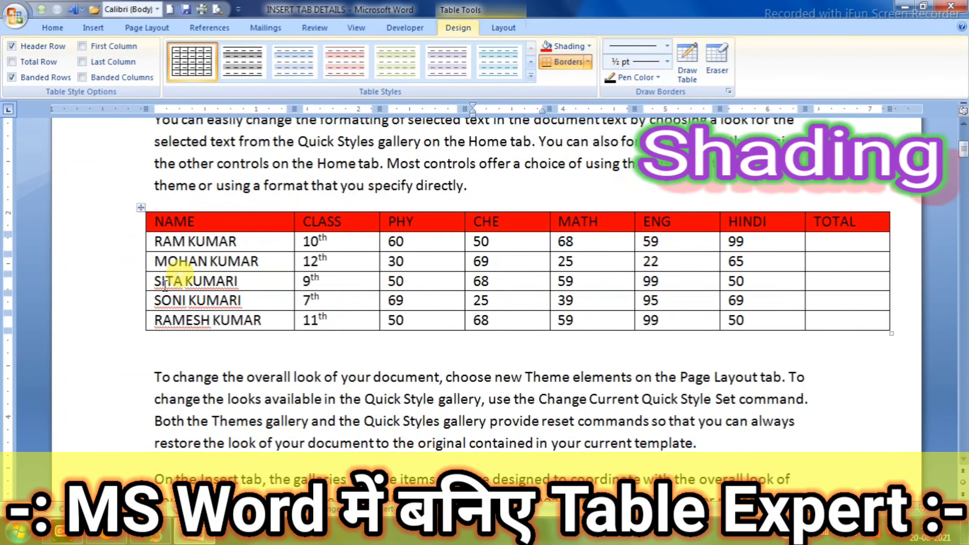
Shade the third student's entire row in standard light green.
left_click_drag(147, 282, 808, 279)
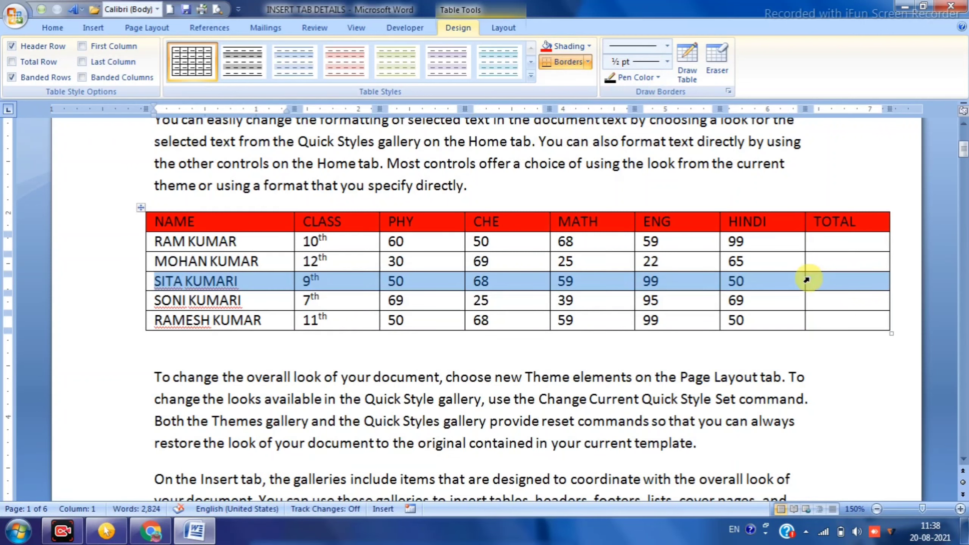
left_click(589, 47)
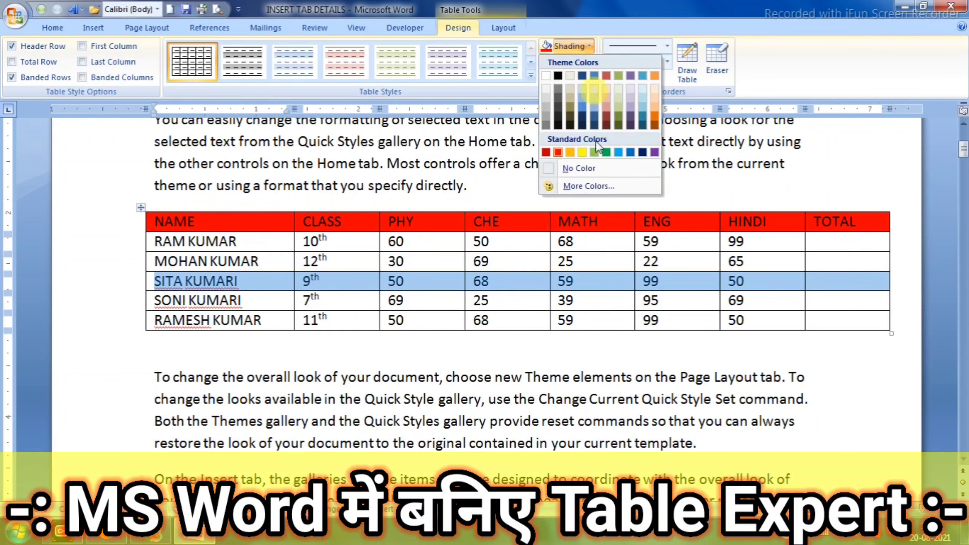
left_click(594, 153)
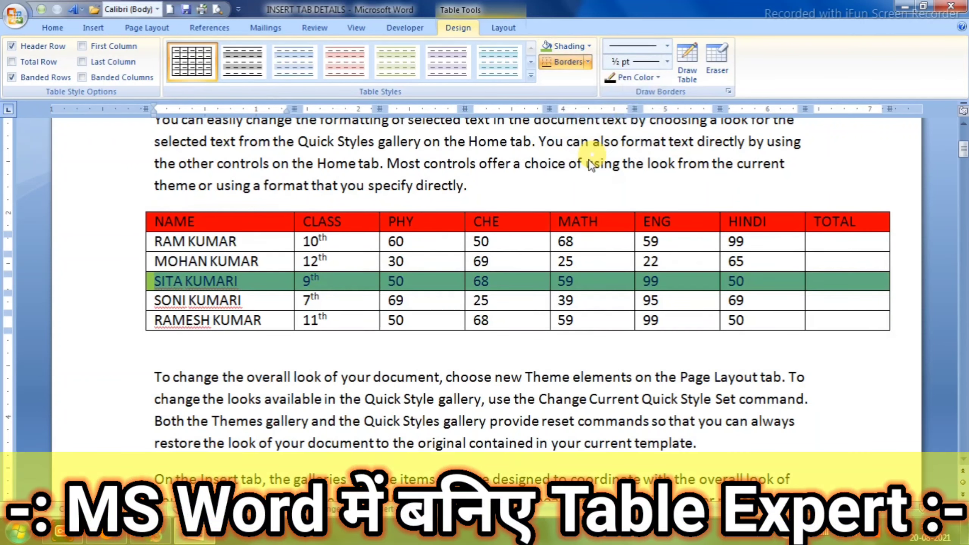
left_click(503, 300)
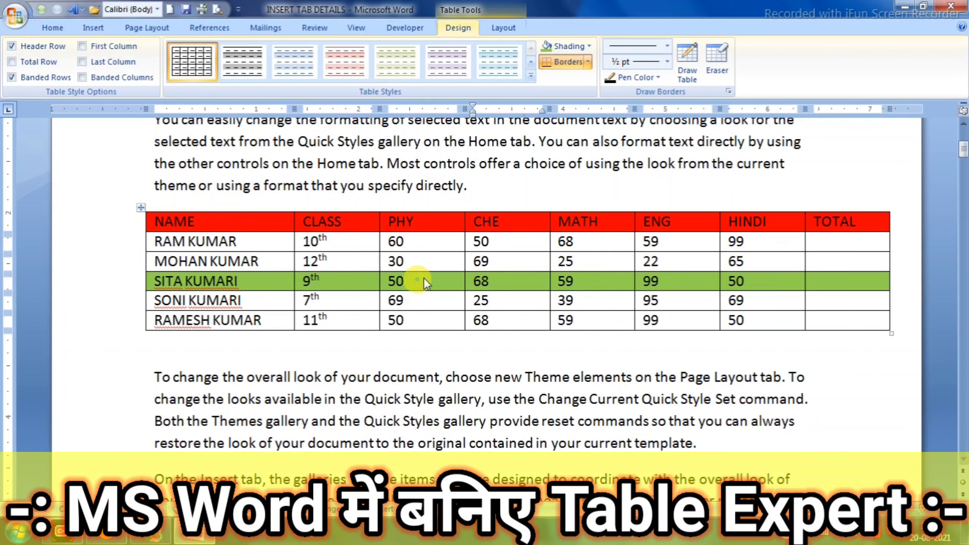
Remove the outside borders from the fourth student's CHE cell.
left_click(588, 62)
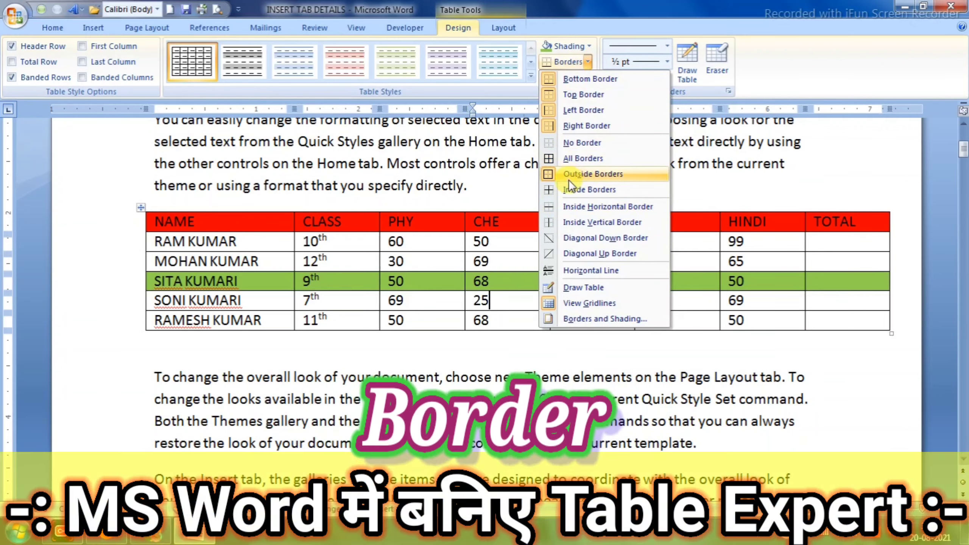
left_click(580, 174)
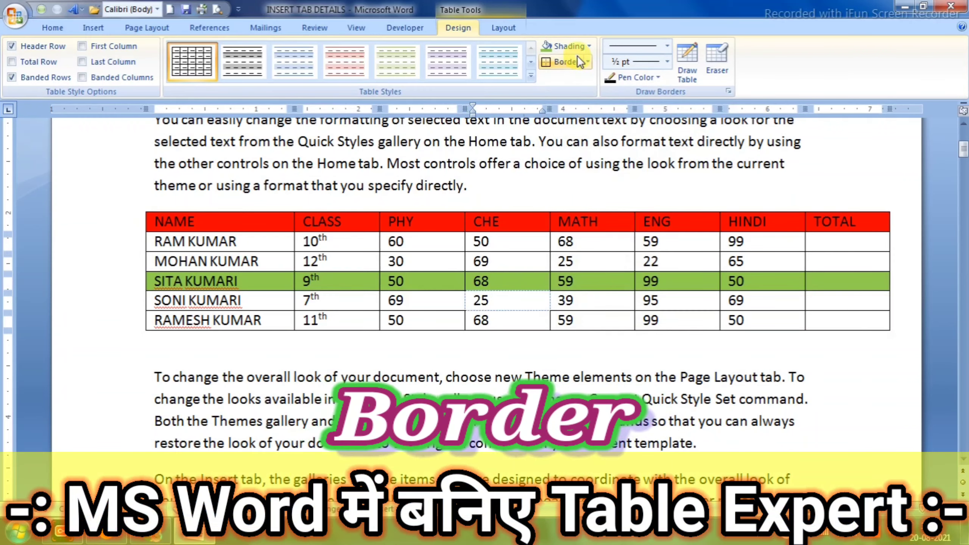
Set the border pen to the triple-line style in standard light blue and draw it along the marks table's left edge.
left_click(667, 45)
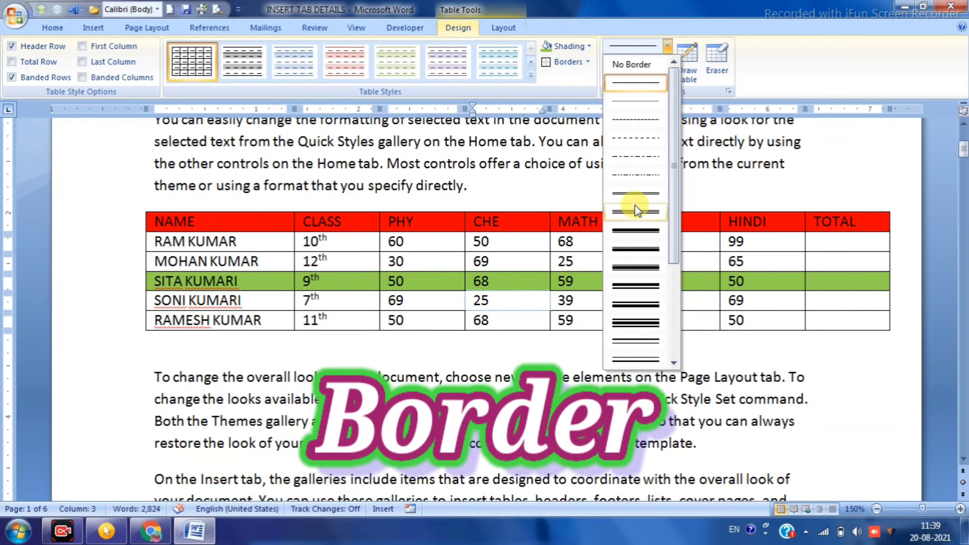
left_click(635, 208)
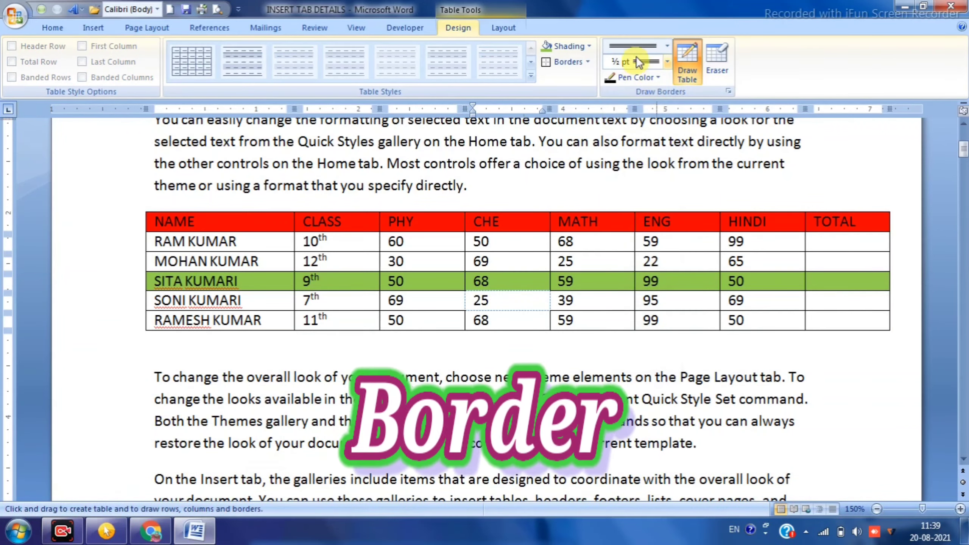
left_click(656, 76)
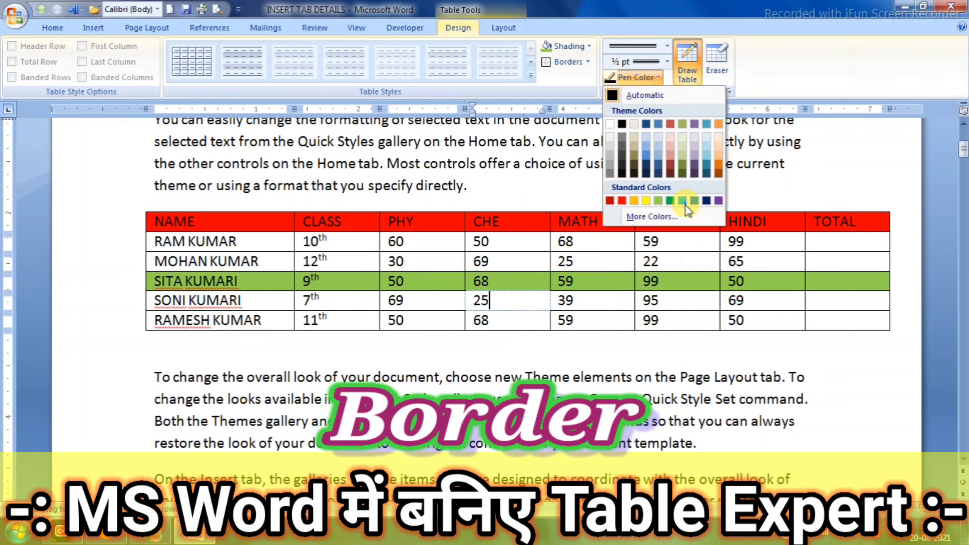
left_click(681, 203)
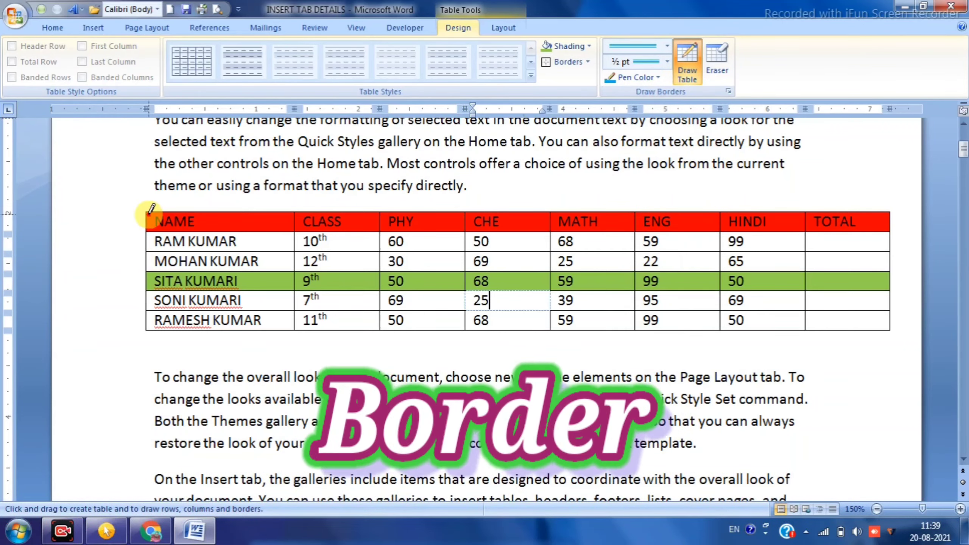
mouse_move(148, 214)
left_mouse_down()
mouse_move(221, 329)
mouse_move(233, 322)
mouse_move(144, 316)
left_mouse_up()
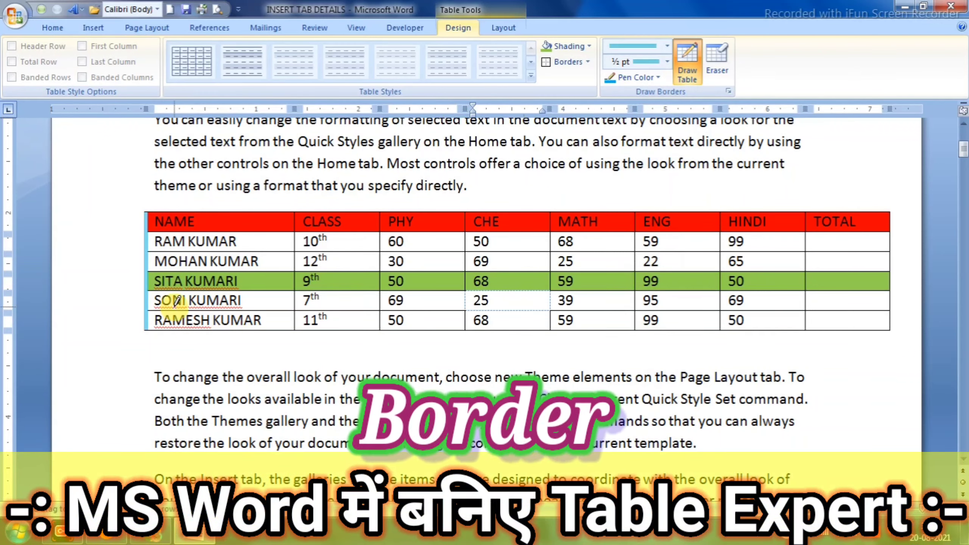
key("Escape")
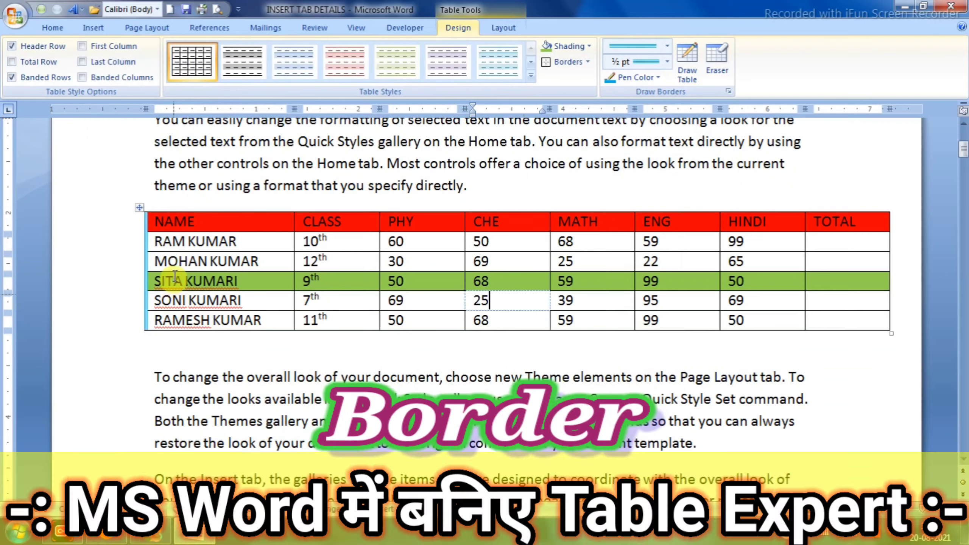
Apply outside borders around the whole marks table with the current pen, and turn them off again.
left_click(141, 208)
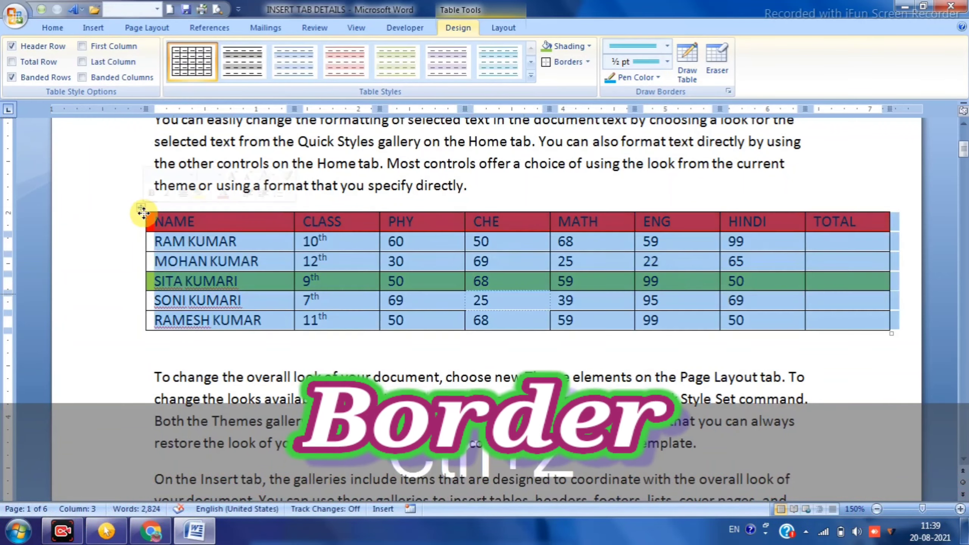
left_click(581, 62)
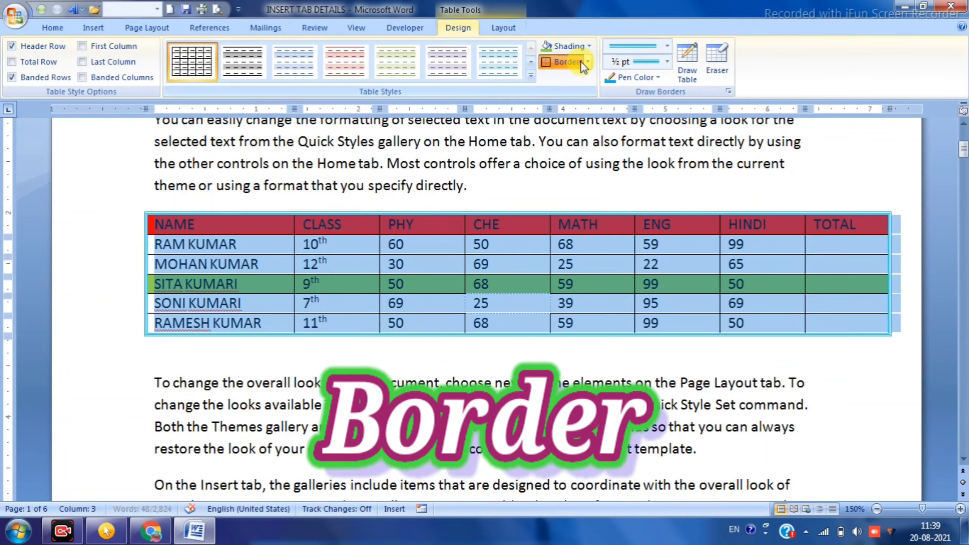
left_click(587, 62)
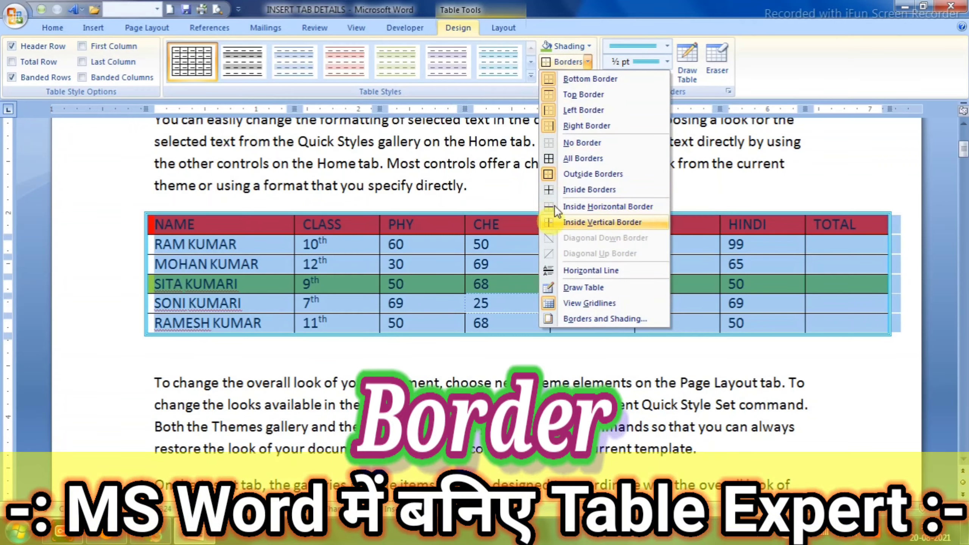
left_click(551, 175)
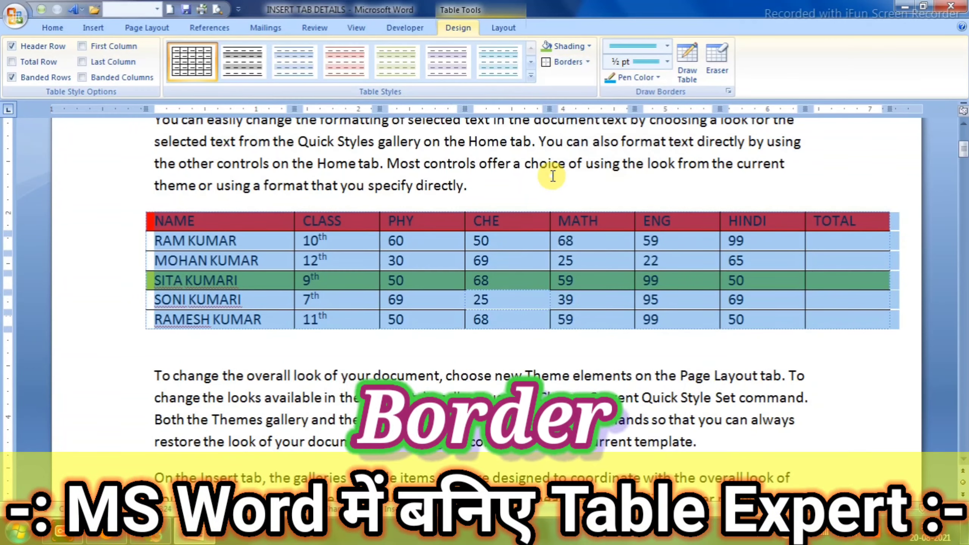
left_click(552, 176)
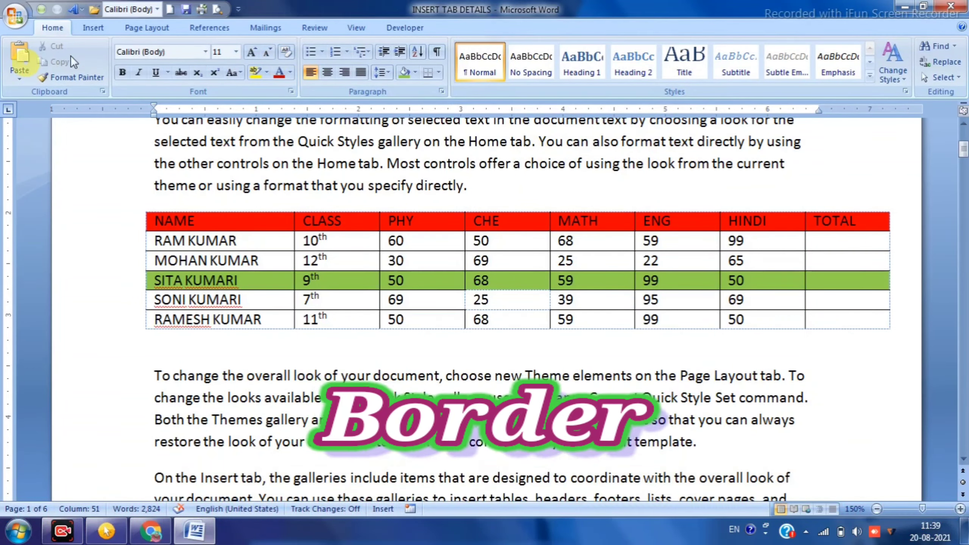
Apply all borders to the first student's CHE cell only, and undo that border change.
left_click(93, 27)
left_click(441, 259)
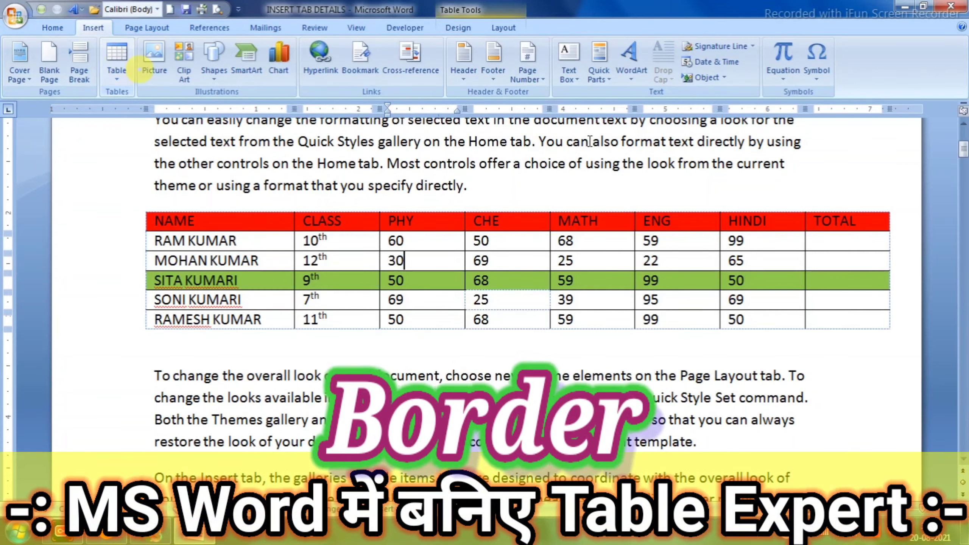
left_click(513, 226)
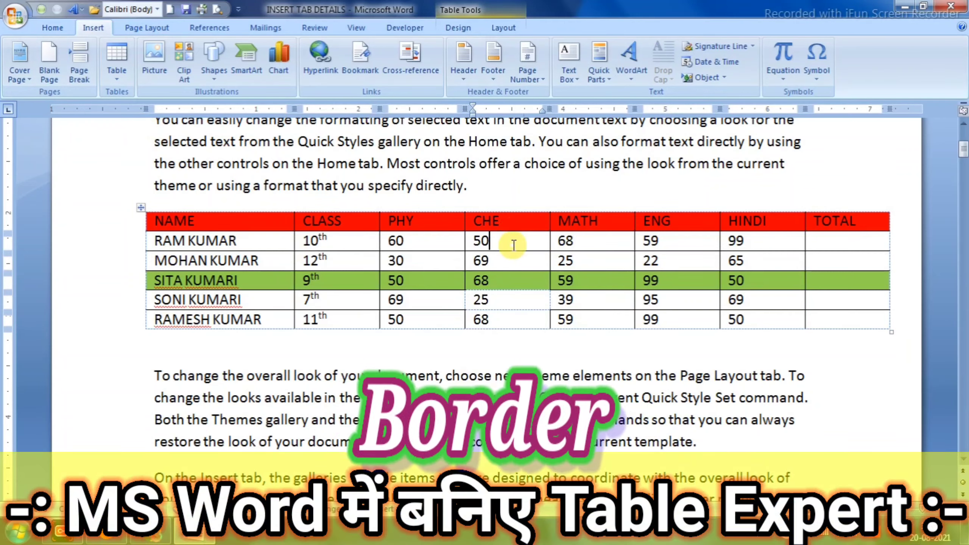
left_click(468, 29)
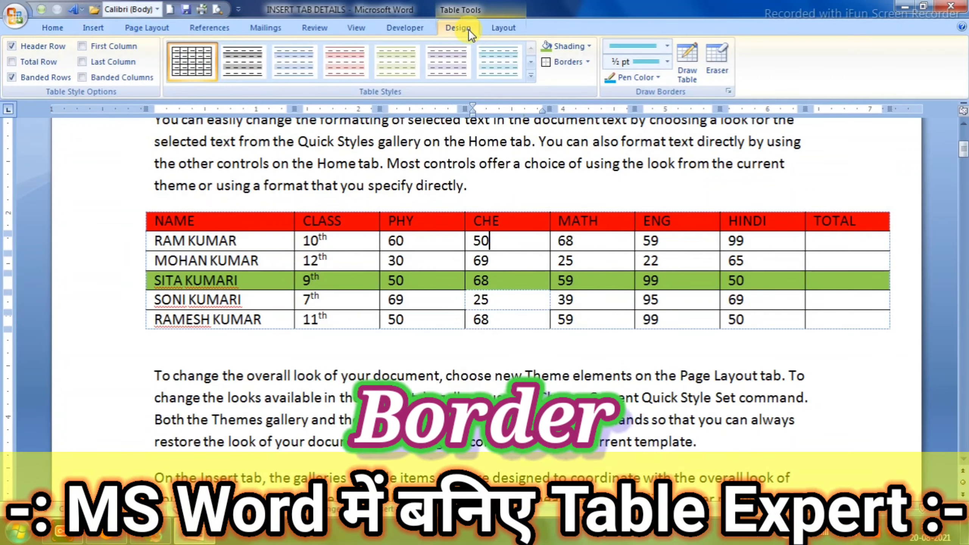
left_click(589, 61)
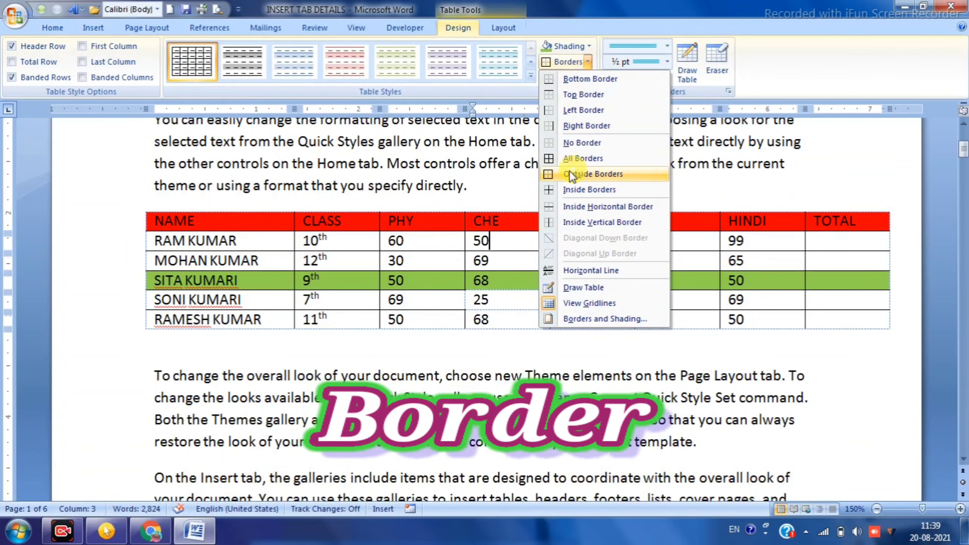
left_click(575, 158)
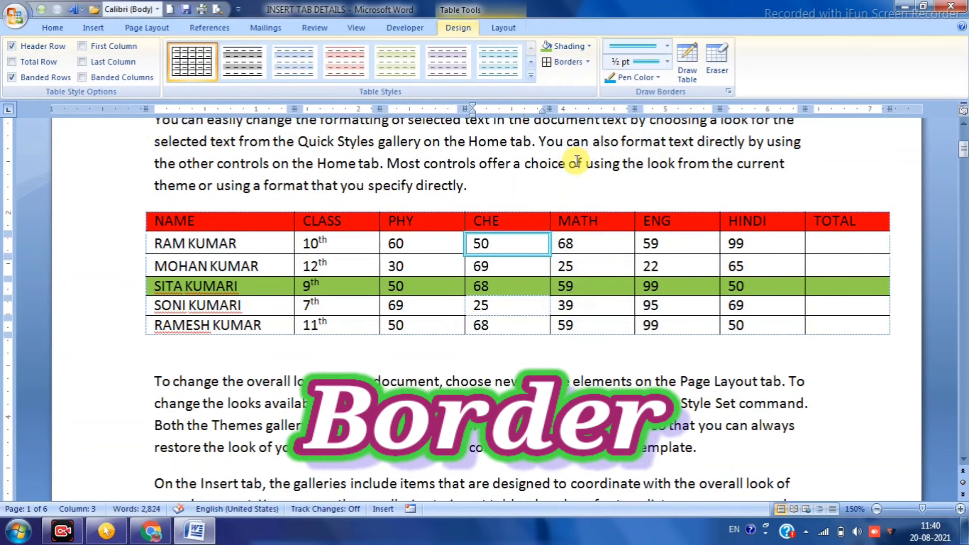
key("ctrl+z")
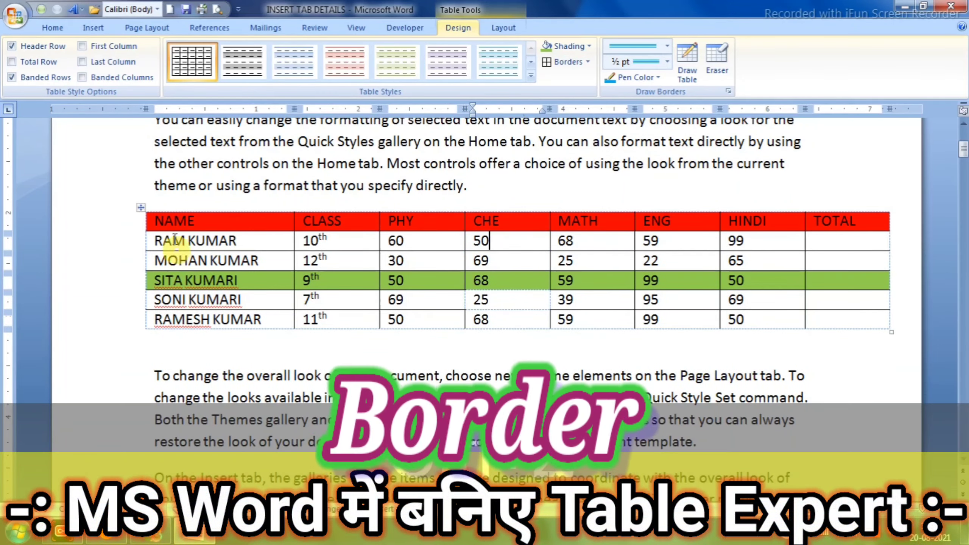
Apply all borders to every cell of the marks table using the light blue triple-line pen.
left_click(142, 208)
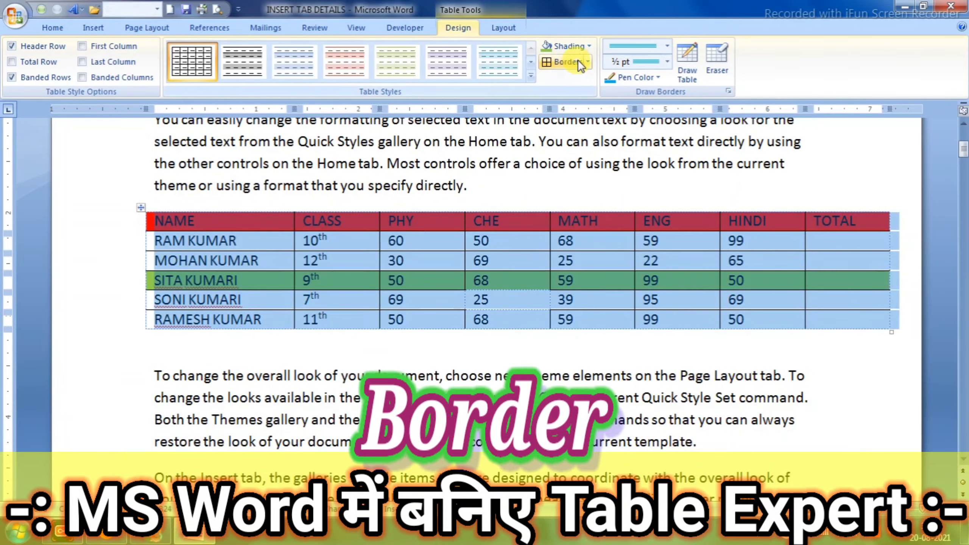
left_click(588, 62)
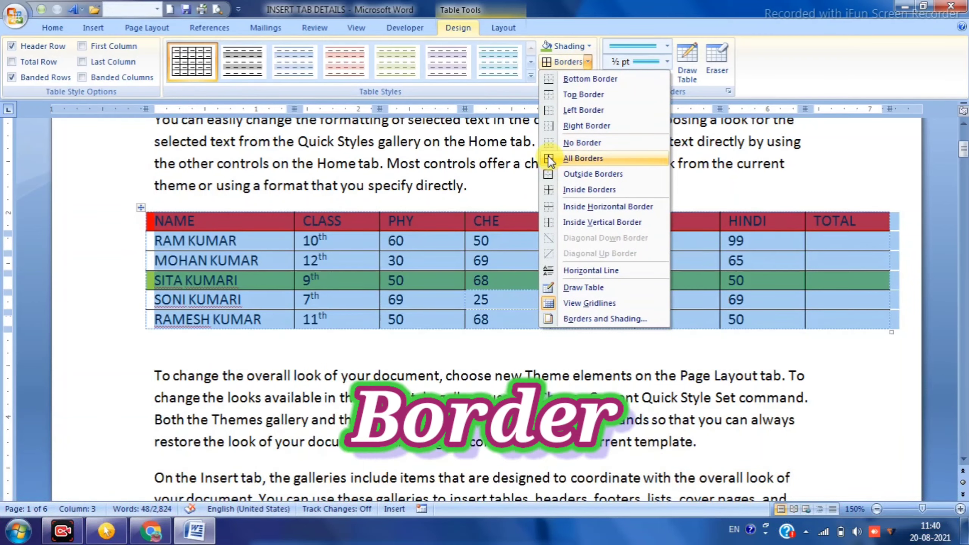
left_click(549, 155)
left_click(511, 272)
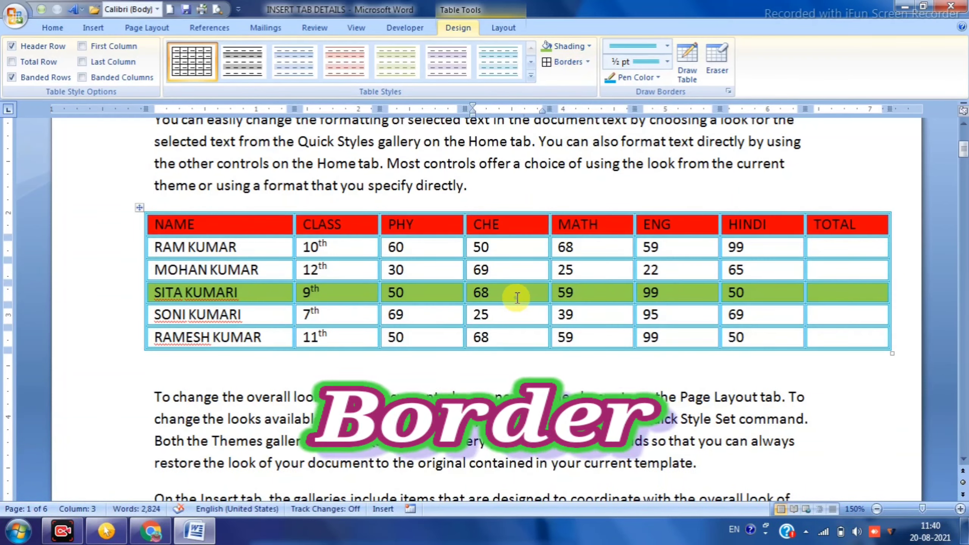
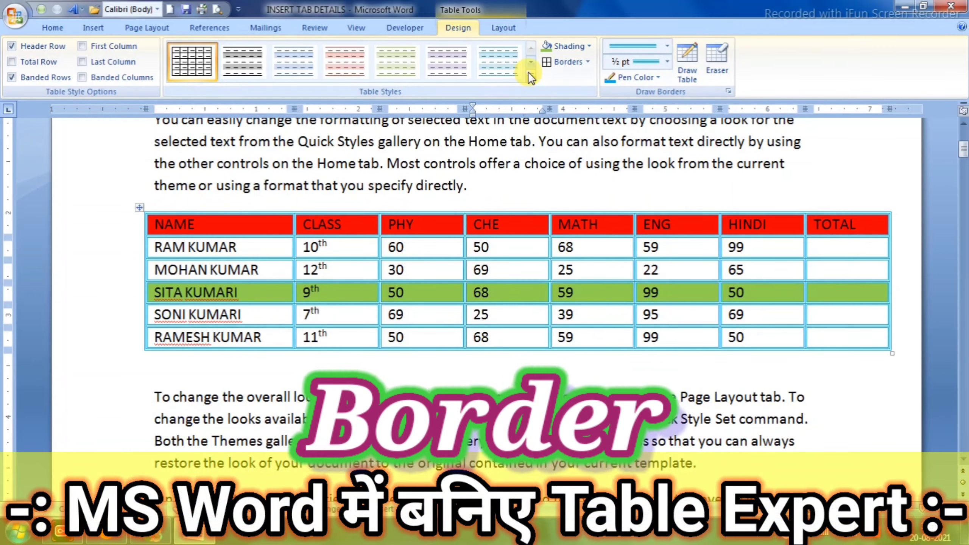
Reset the whole marks table to the plain black grid style under Plain Tables.
left_click(531, 75)
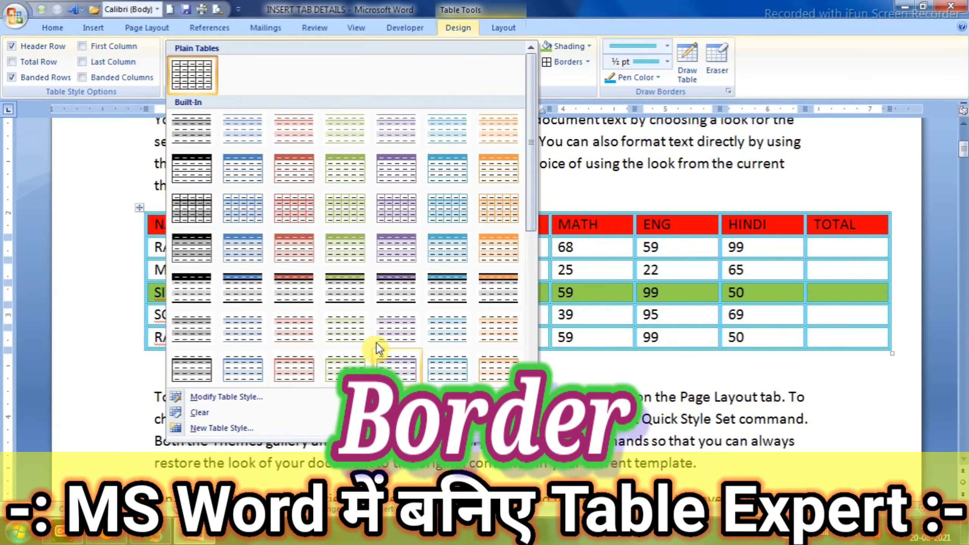
left_click(588, 303)
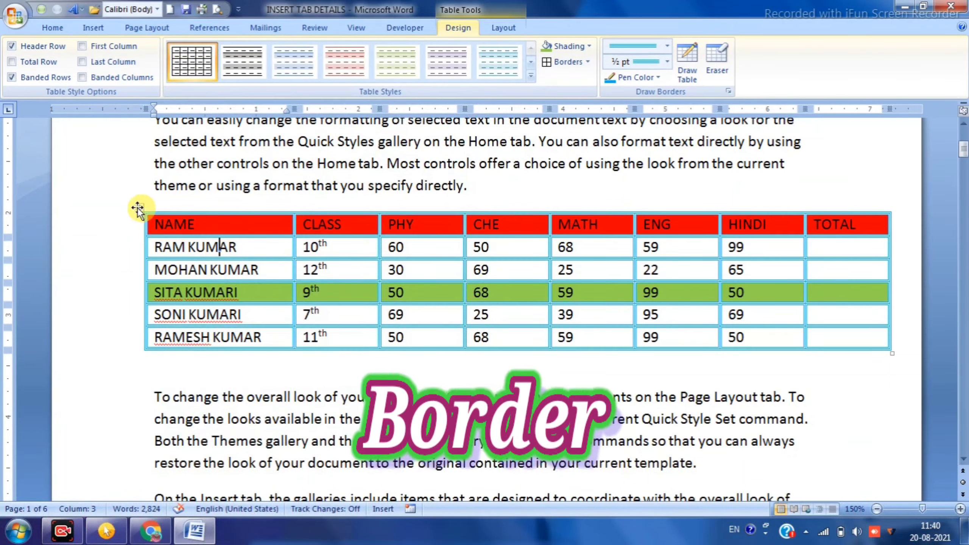
left_click(131, 212)
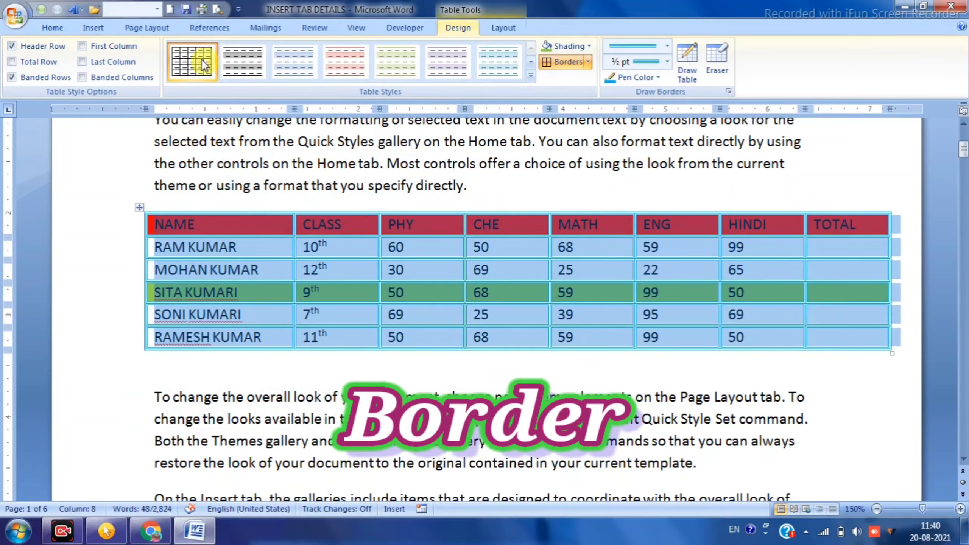
left_click(192, 61)
left_click(528, 318)
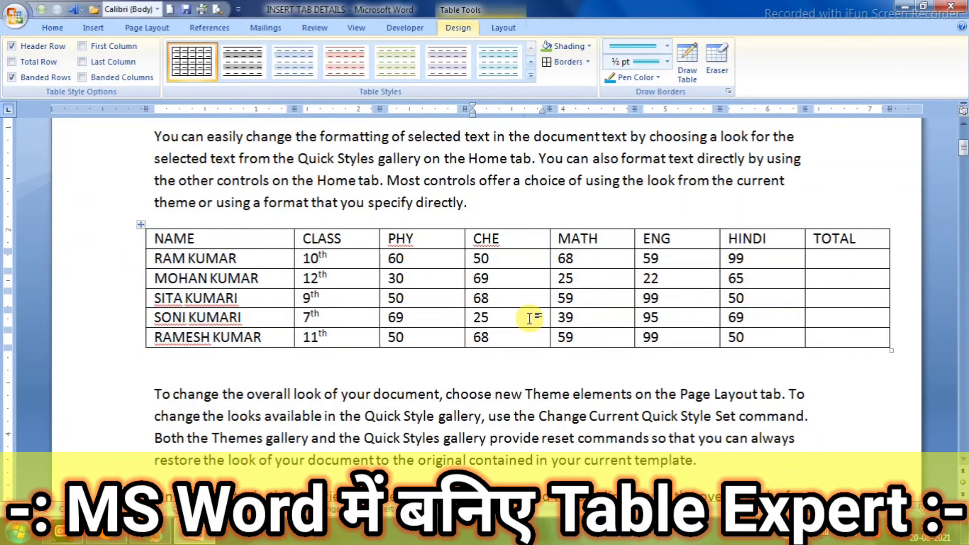
Draw a single-cell table about 7 inches wide directly below the marks table with the Draw Table pen.
scroll(529, 318, "down", 1)
left_click(338, 324)
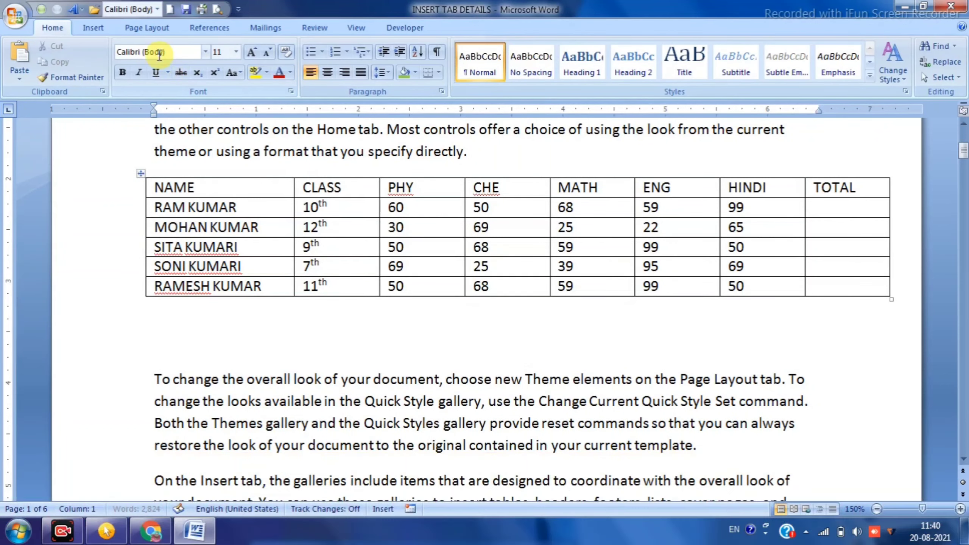
left_click(92, 29)
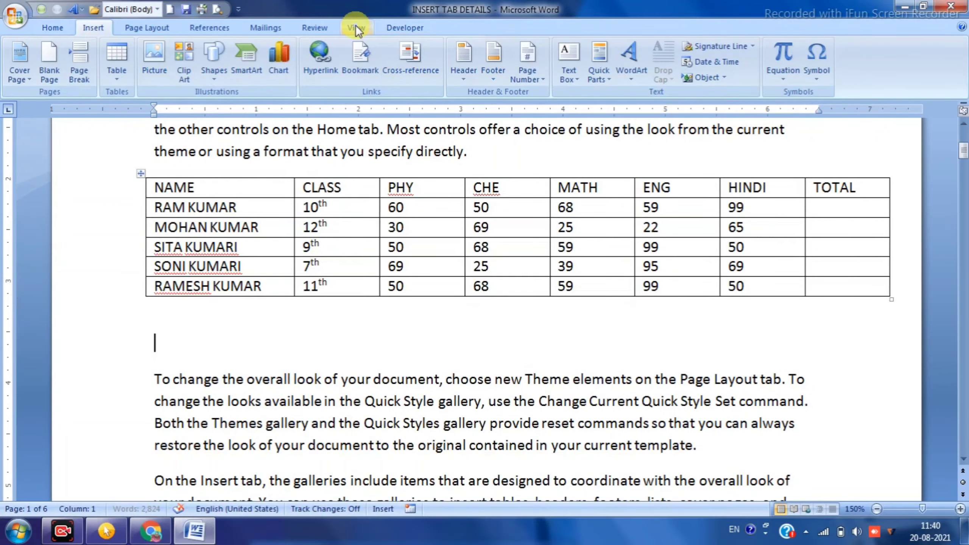
left_click(355, 27)
left_click(351, 262)
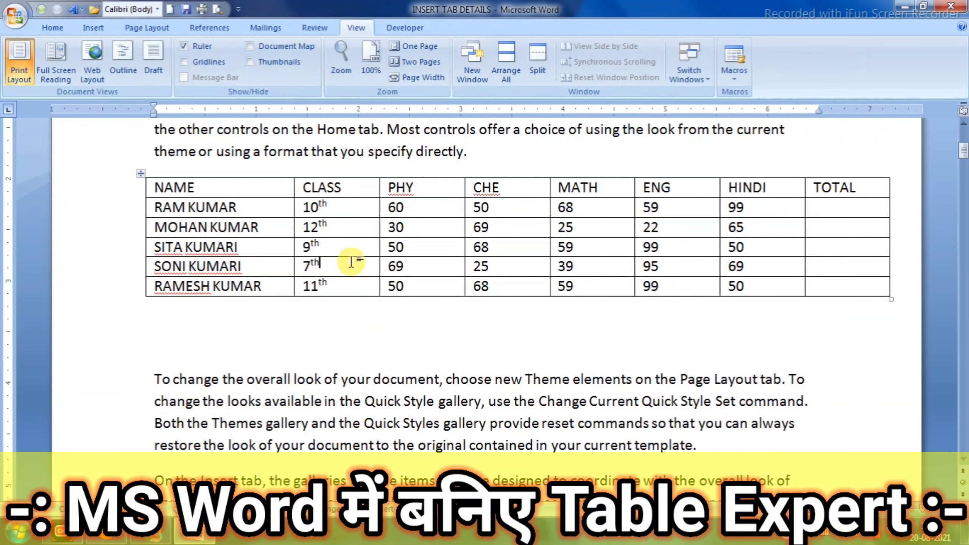
left_click(458, 28)
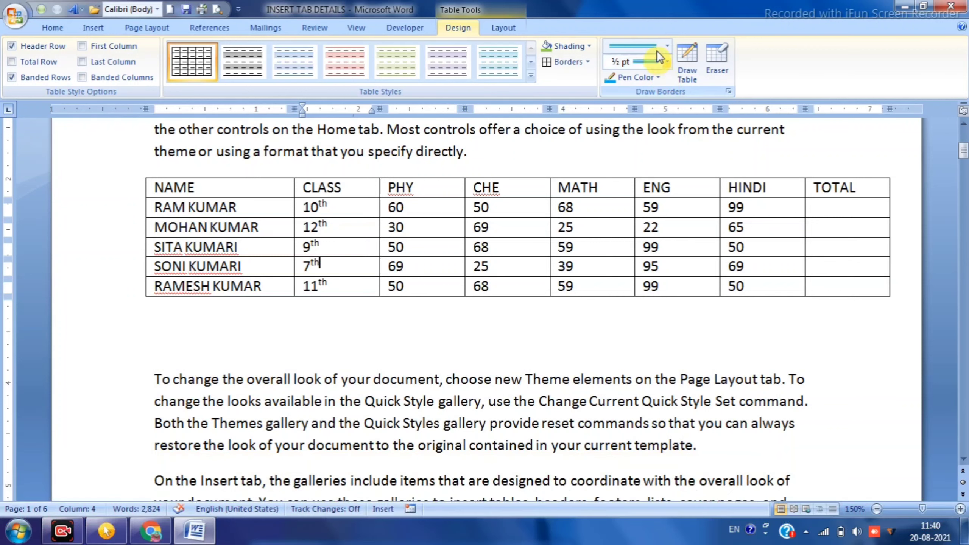
left_click(686, 54)
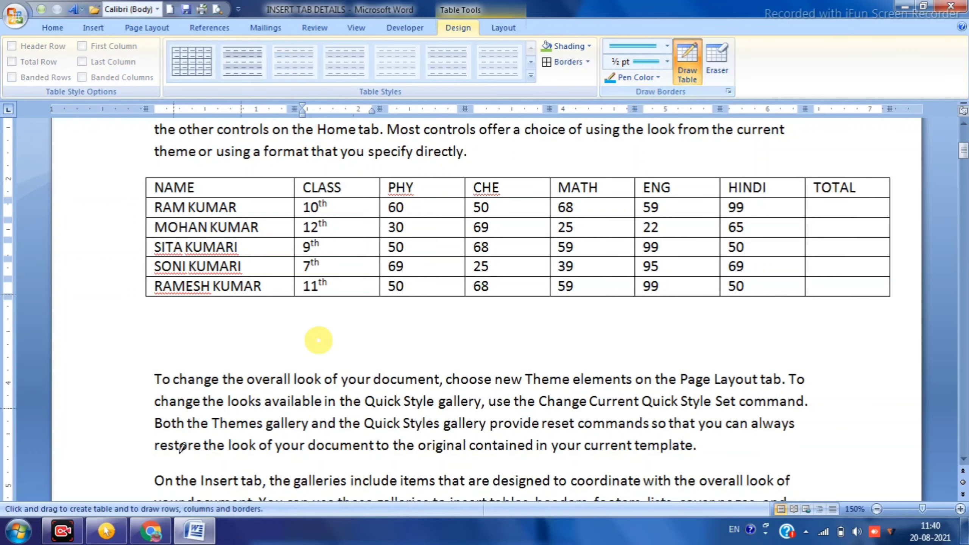
mouse_move(157, 313)
left_mouse_down()
mouse_move(223, 357)
mouse_move(886, 362)
mouse_move(875, 368)
left_mouse_up()
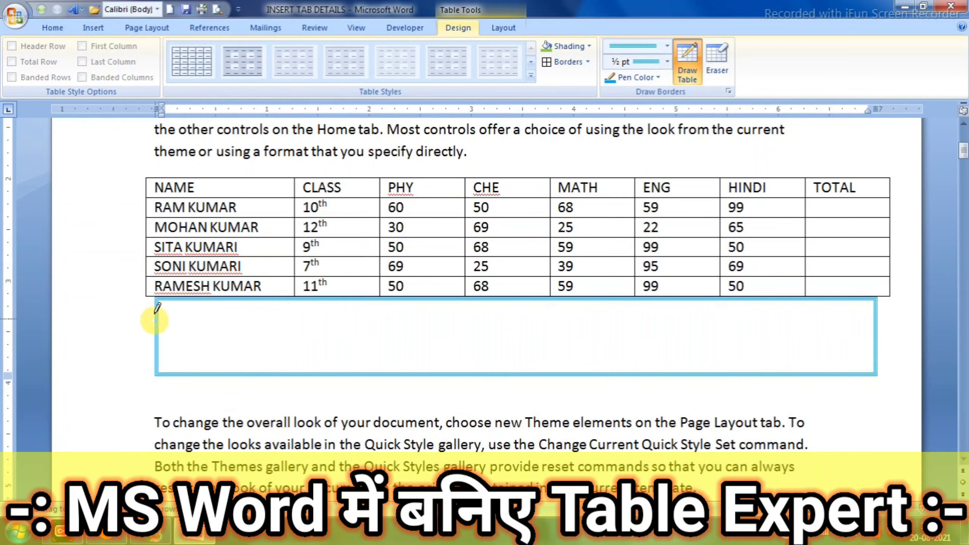
key("Escape")
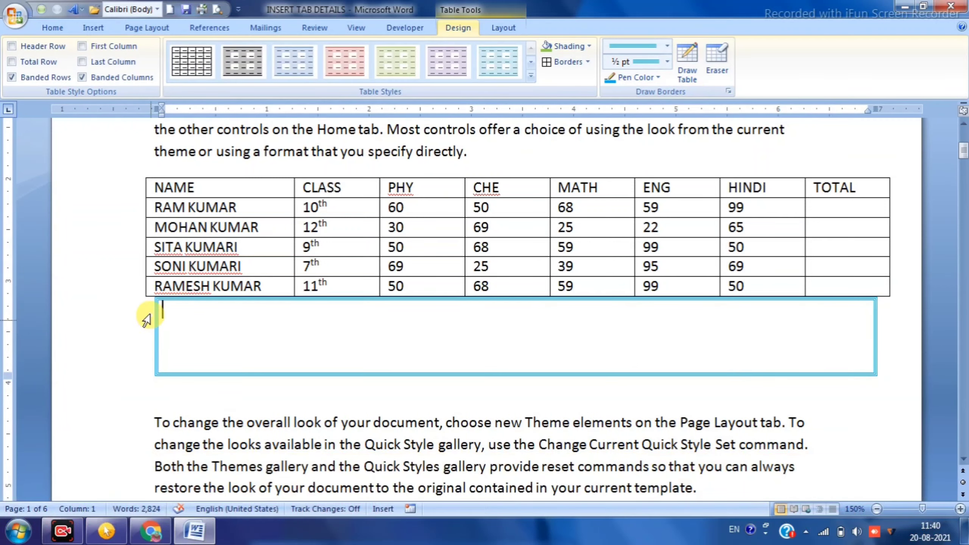
Try to reposition the drawn single-cell table, and undo both the move and the drawing of that table.
left_click(147, 319)
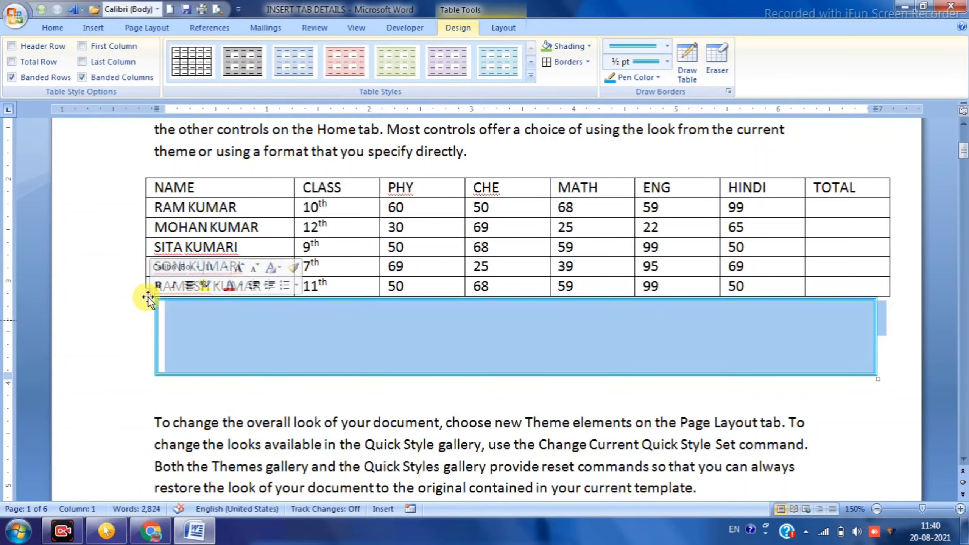
left_click_drag(149, 297, 139, 329)
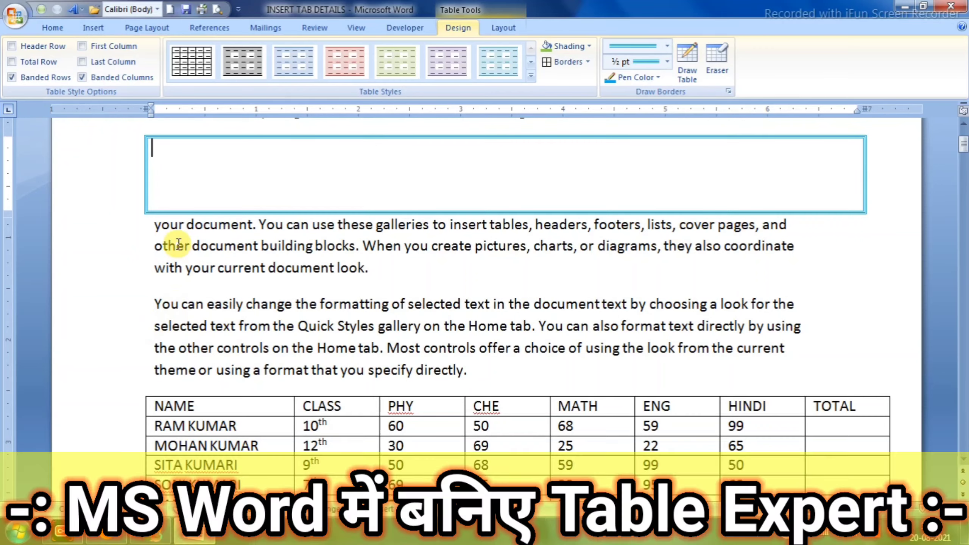
key("ctrl+z")
key("ctrl+z")
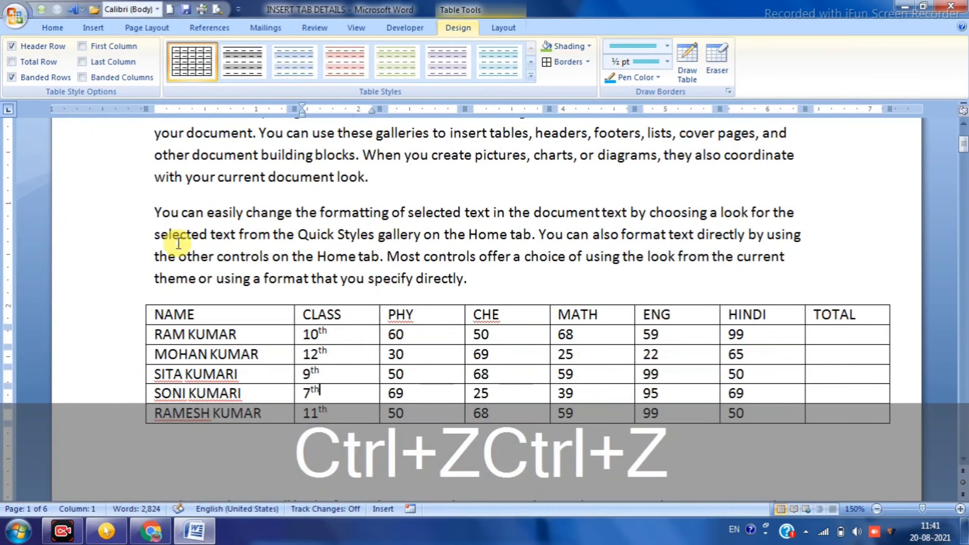
Add a blank line below the marks table and draw a single-cell table about 2.8 inches wide there with the Draw Table pen.
scroll(183, 233, "down", 3)
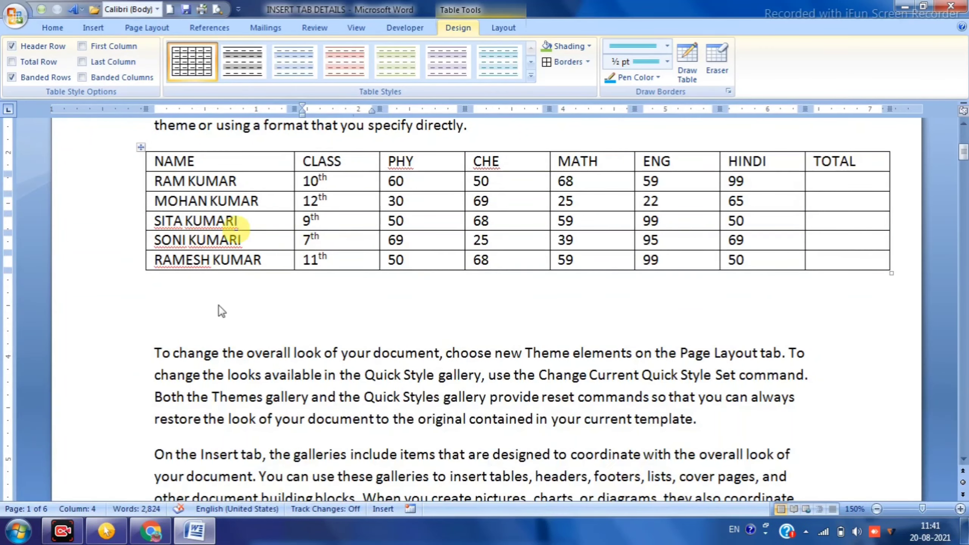
left_click(233, 306)
key("Return")
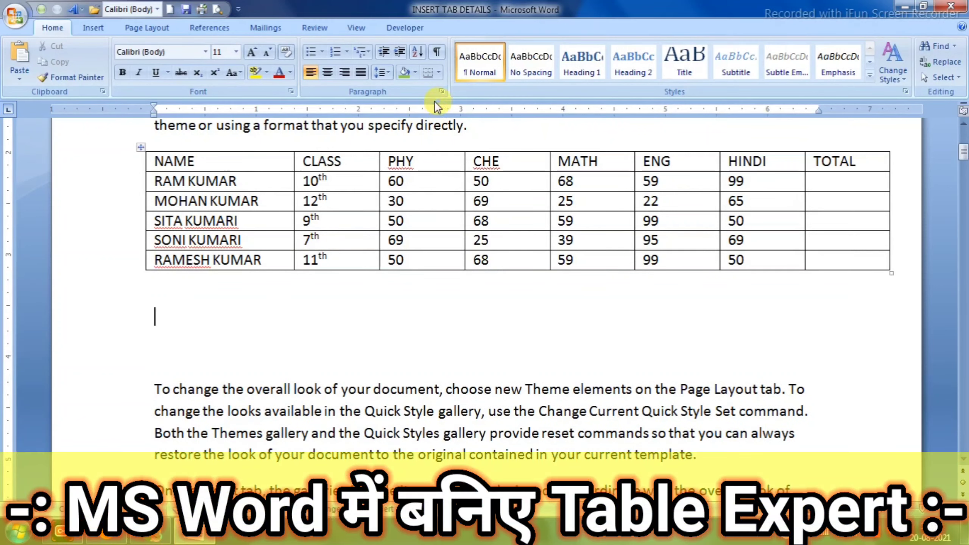
left_click(264, 240)
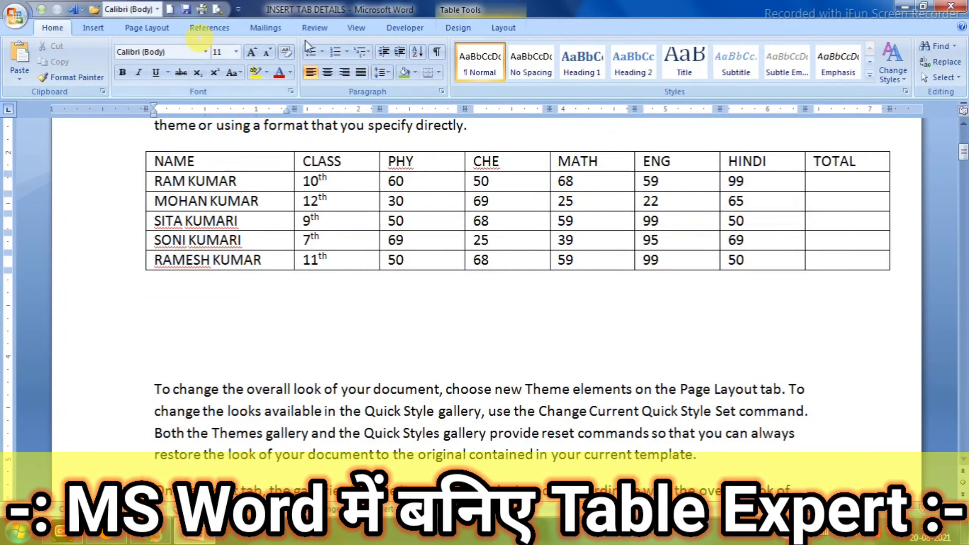
left_click(454, 28)
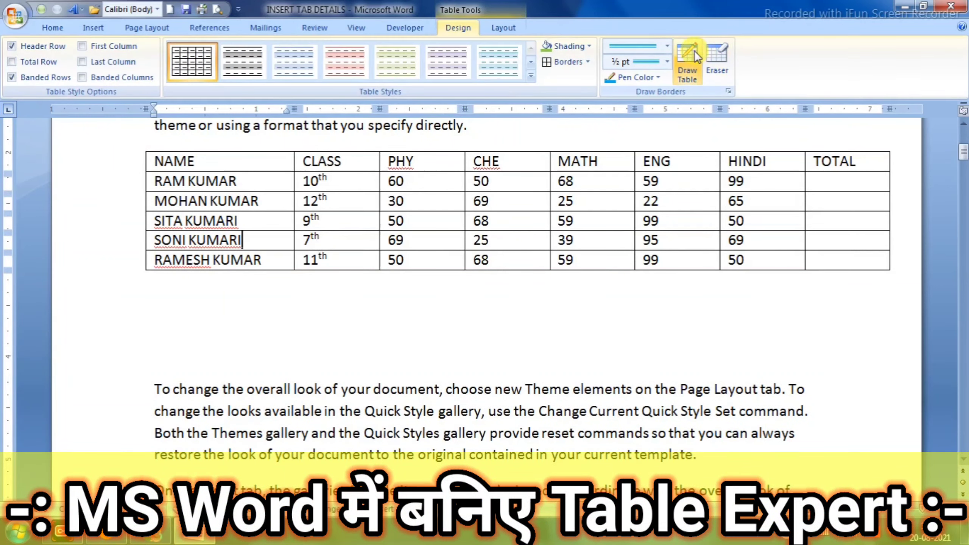
left_click(693, 52)
mouse_move(155, 305)
left_mouse_down()
mouse_move(239, 369)
mouse_move(479, 350)
mouse_move(441, 371)
left_mouse_up()
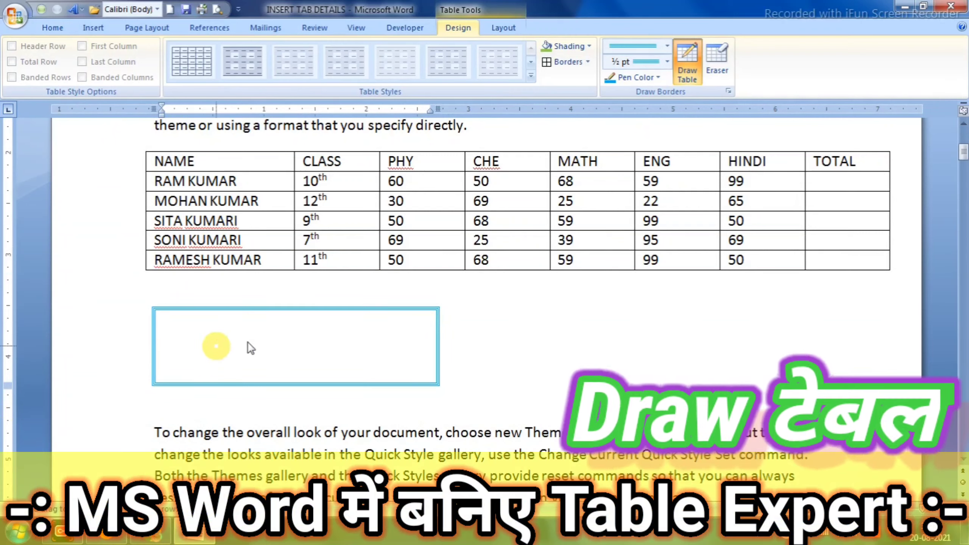
Divide the drawn table into two columns, splitting the right column into two rows and the left column into three rows.
left_click_drag(289, 310, 282, 384)
left_click_drag(292, 342, 435, 347)
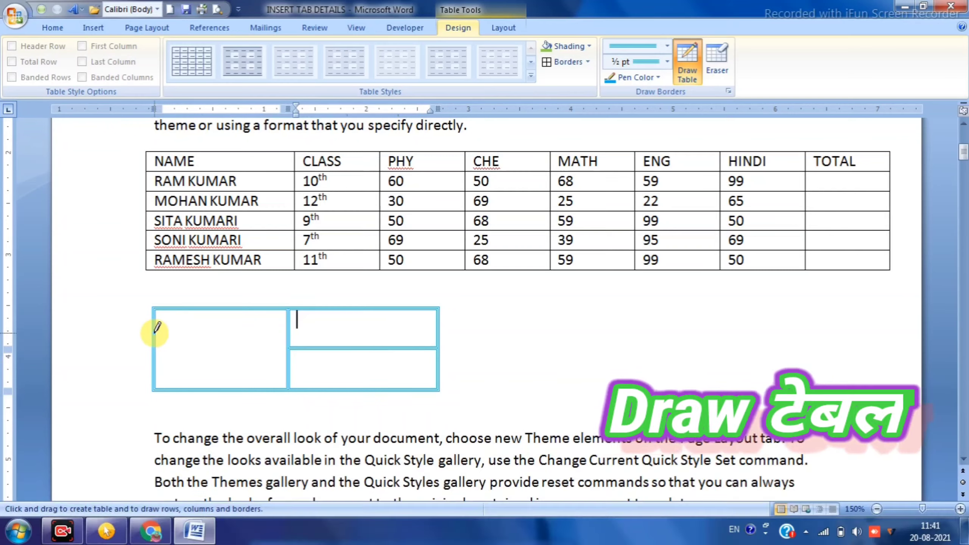
left_click_drag(155, 361, 274, 374)
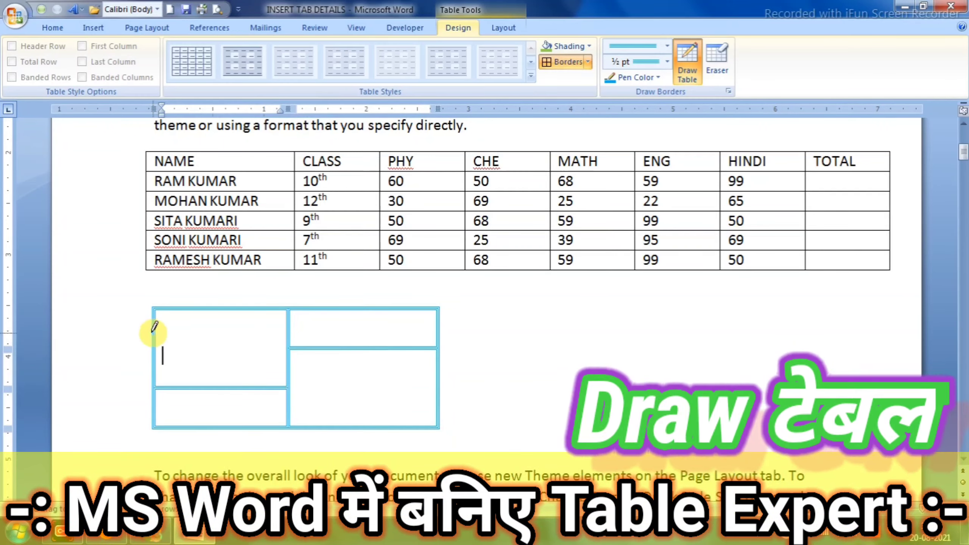
left_click_drag(156, 331, 268, 329)
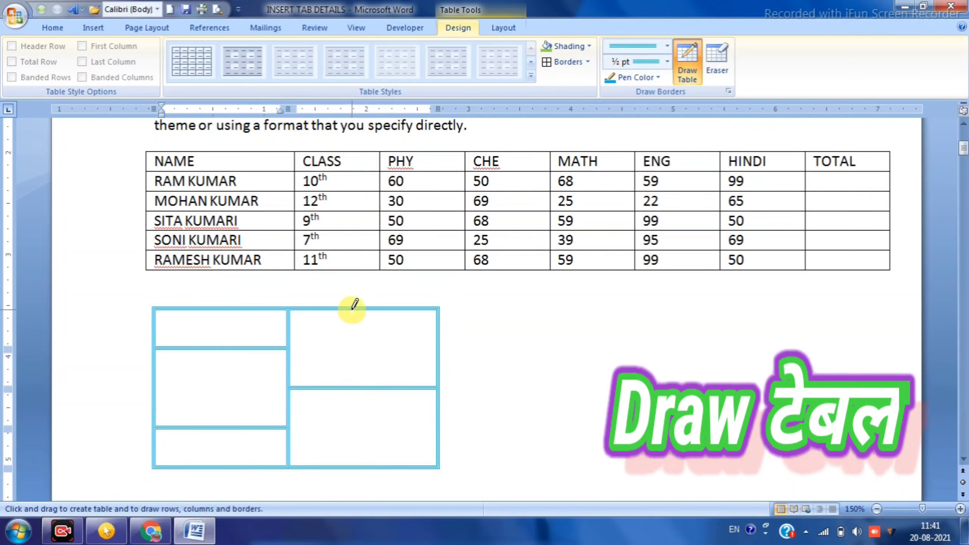
Draw four vertical lines through the upper-right cell of the drawn table to split it into five narrow cells.
left_click_drag(351, 310, 342, 379)
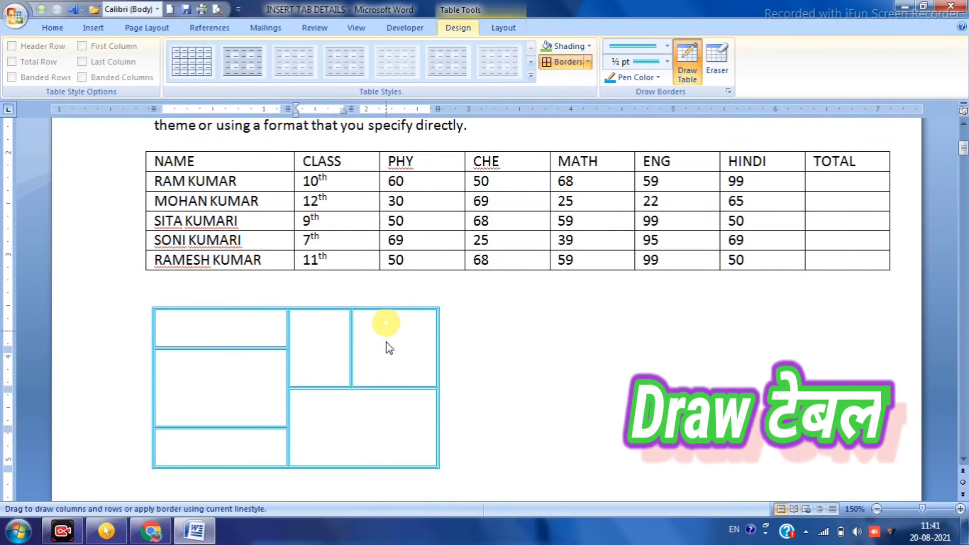
left_click_drag(385, 321, 383, 381)
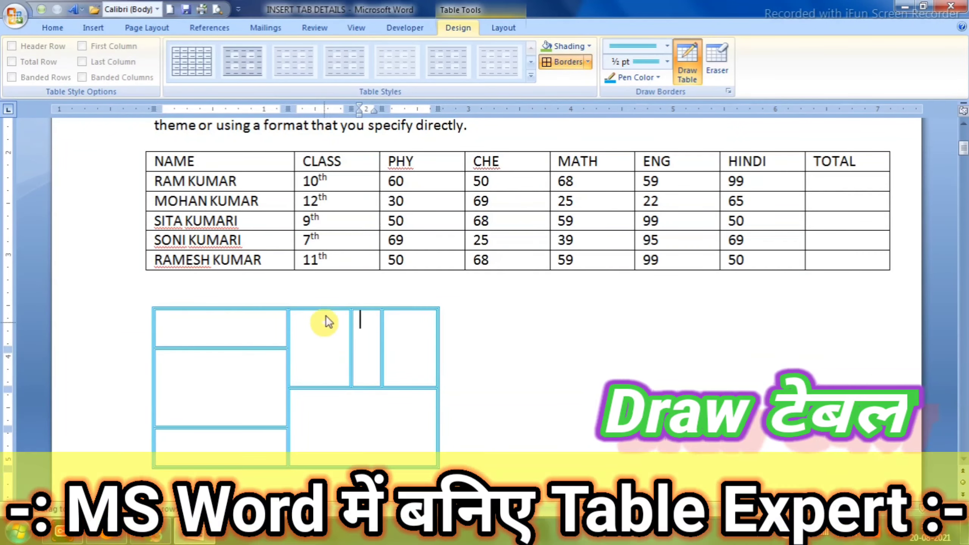
left_click_drag(326, 358, 325, 381)
left_click_drag(408, 311, 408, 372)
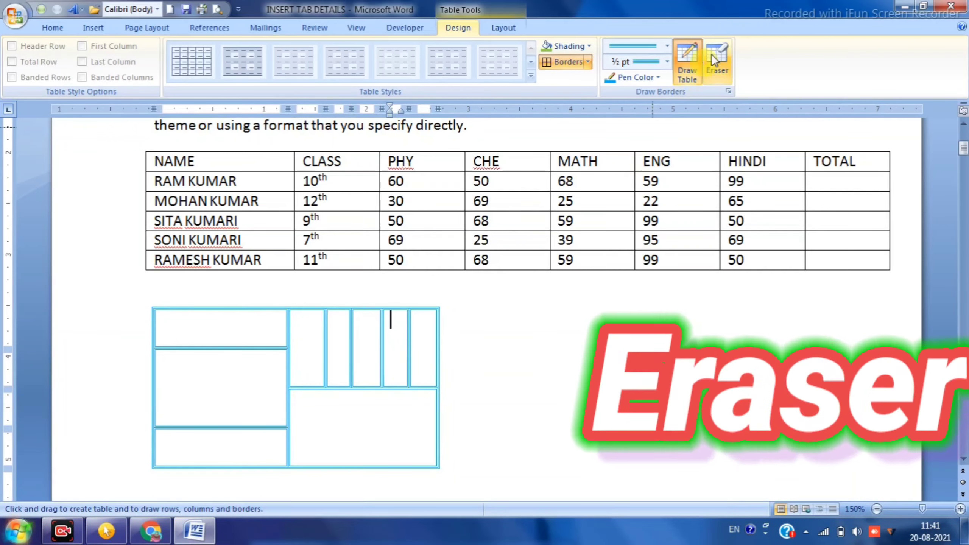
Remove the entire right column of the drawn table with the Eraser, keeping the three stacked cells on the left.
left_click(712, 55)
mouse_move(417, 292)
left_mouse_down()
mouse_move(431, 345)
mouse_move(459, 380)
left_mouse_up()
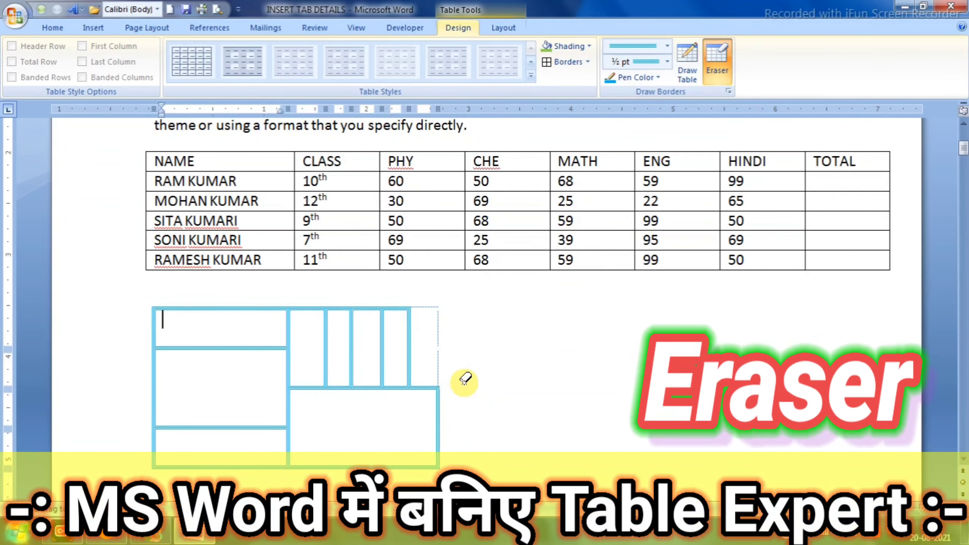
mouse_move(318, 298)
left_mouse_down()
mouse_move(363, 366)
mouse_move(436, 370)
left_mouse_up()
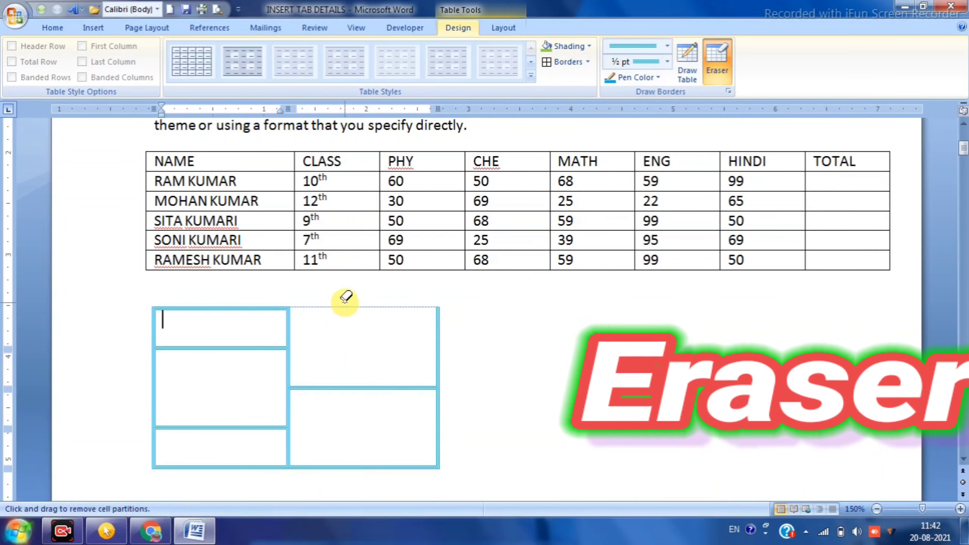
mouse_move(346, 303)
left_mouse_down()
mouse_move(372, 401)
mouse_move(439, 470)
mouse_move(464, 472)
left_mouse_up()
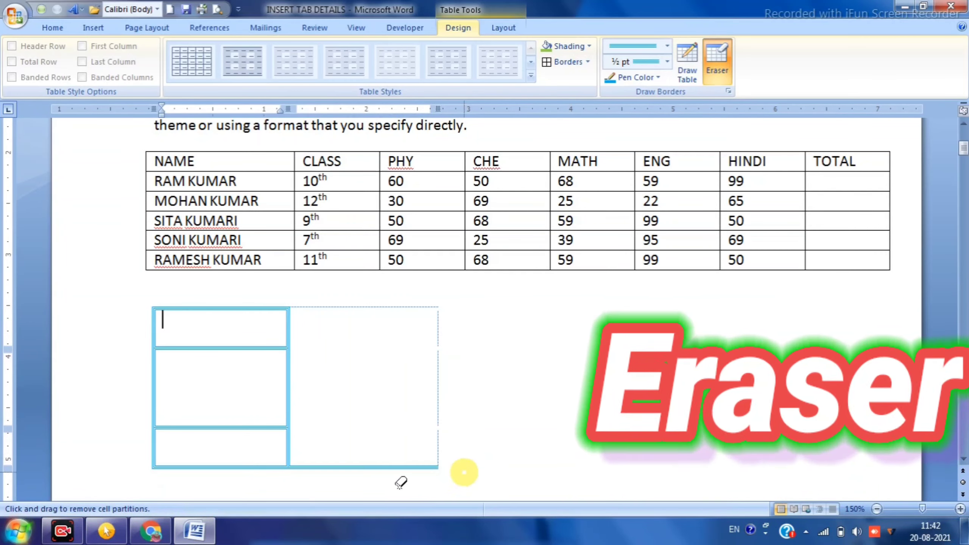
left_click_drag(359, 447, 381, 482)
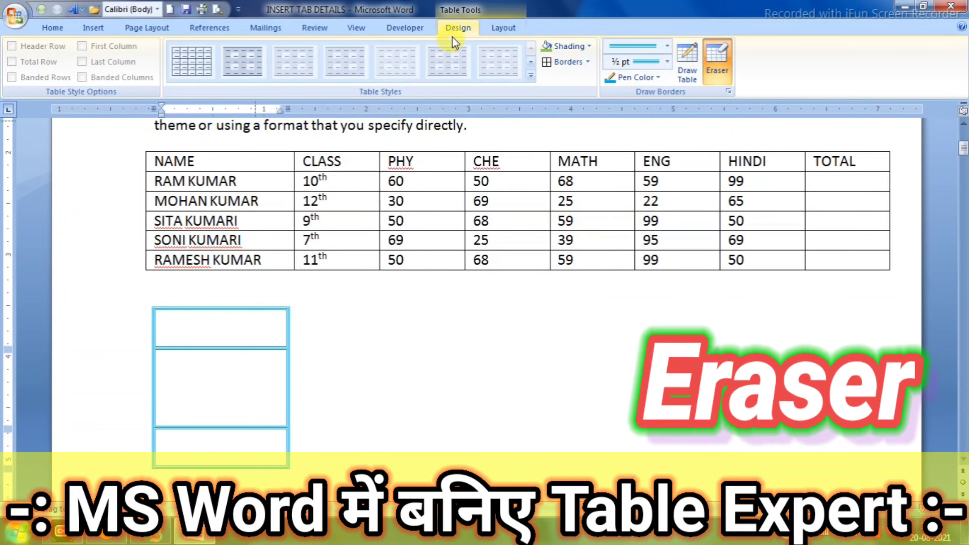
left_click(395, 198)
key("Escape")
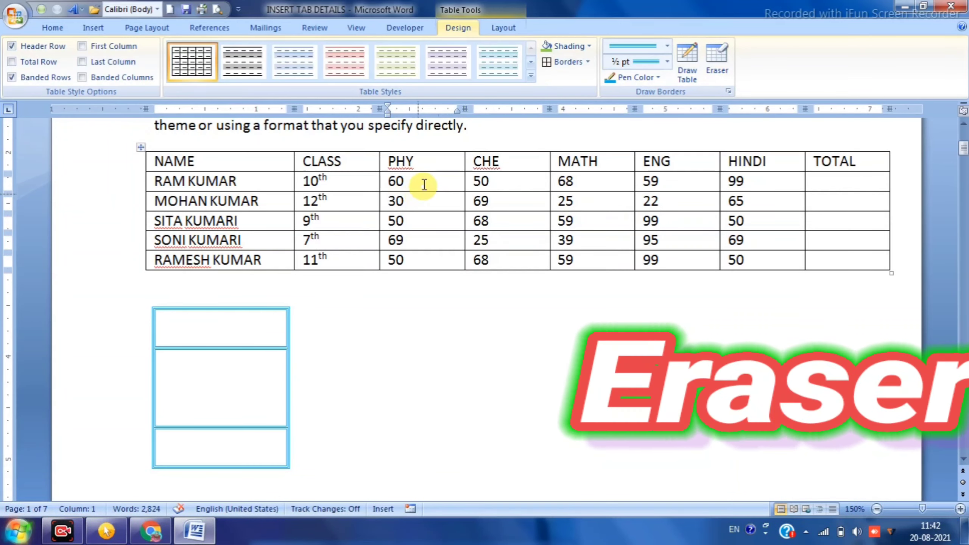
Select the PHY mark cell in the first student's row using the Select Cell command.
left_click(430, 180)
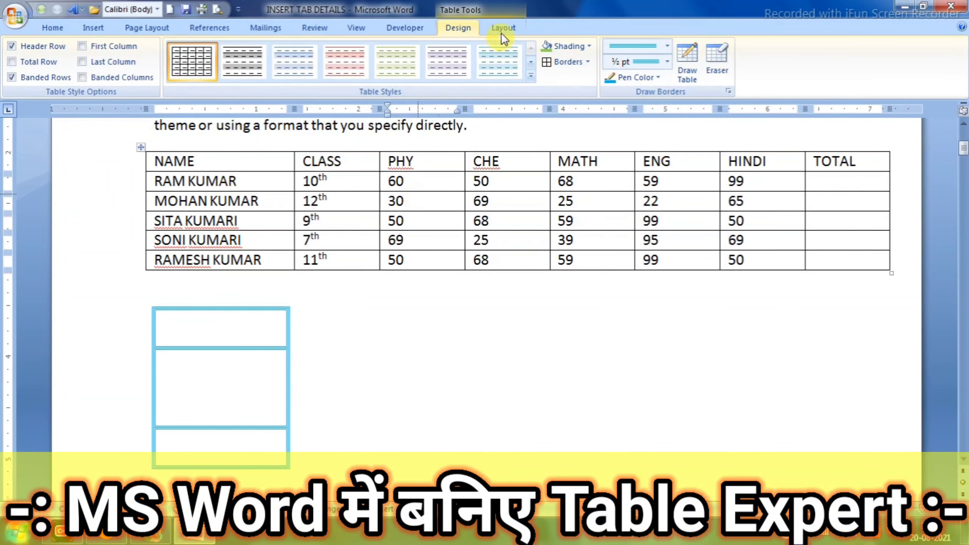
left_click(503, 27)
left_click(233, 387)
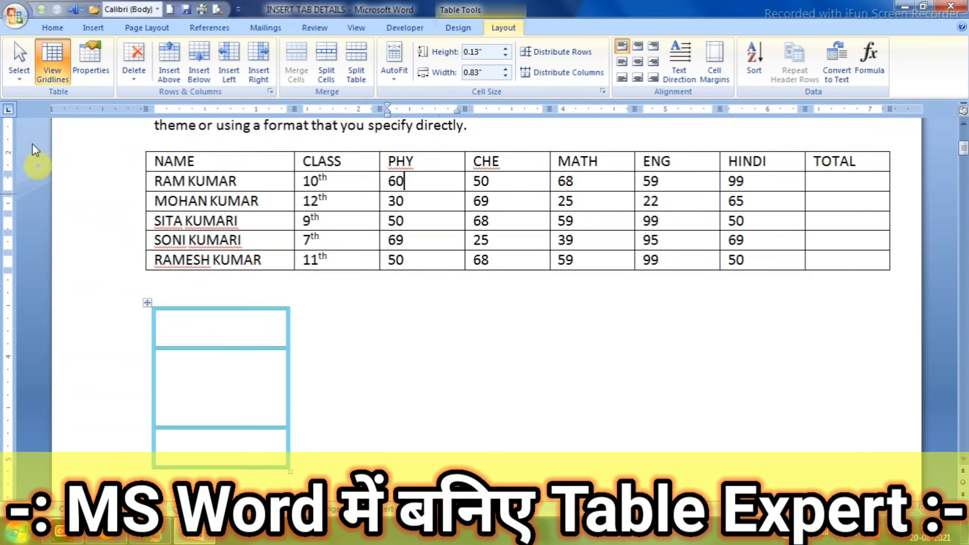
left_click(23, 79)
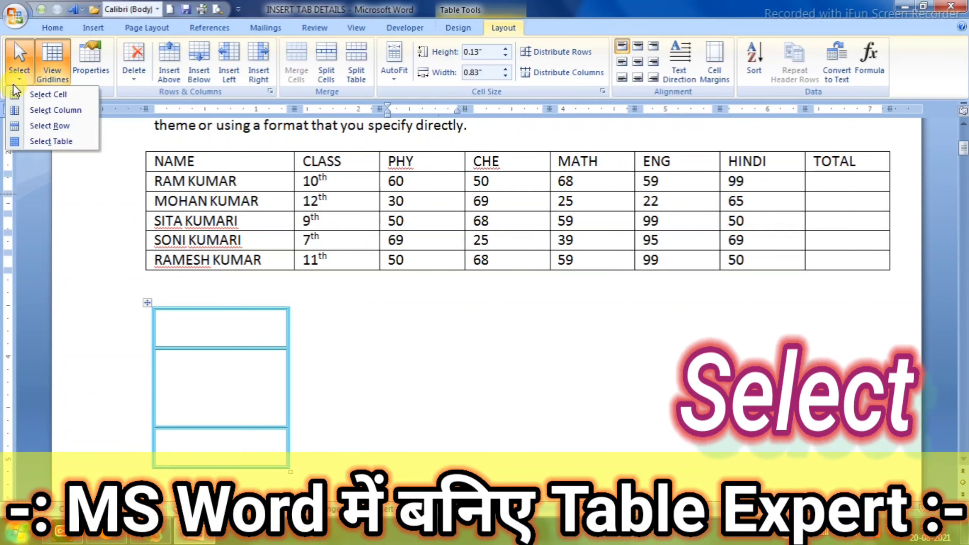
left_click(38, 94)
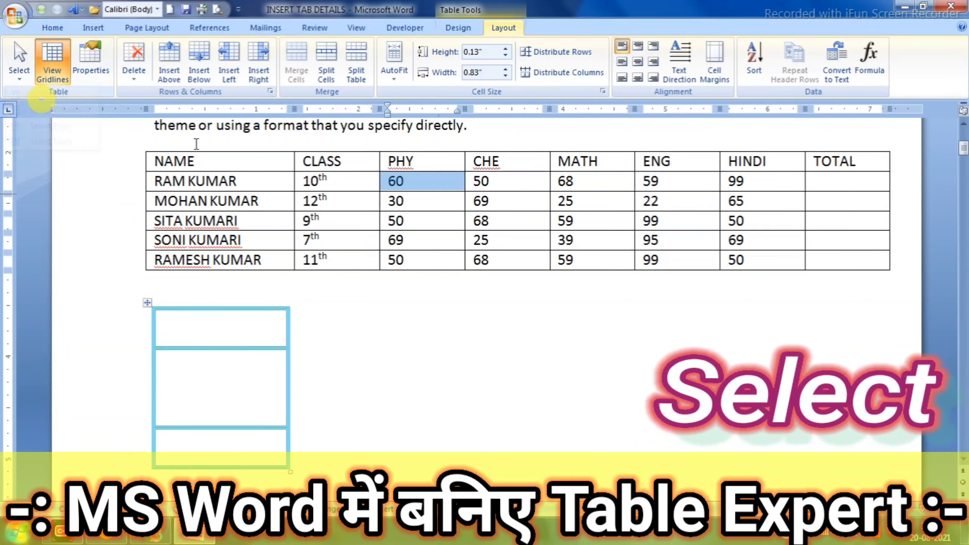
Select the CLASS header cell with Select Cell, and select the NAME header cell directly in the table.
left_click(336, 164)
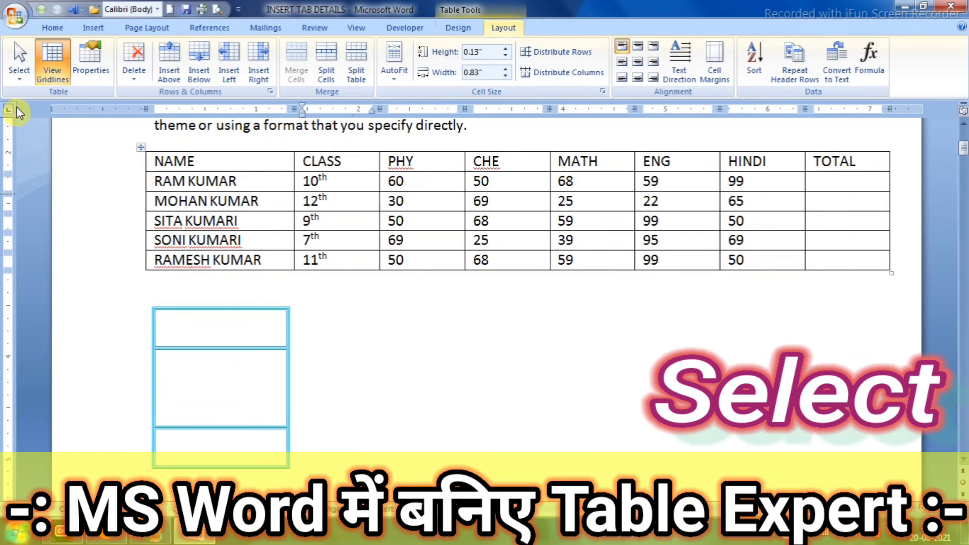
left_click(22, 78)
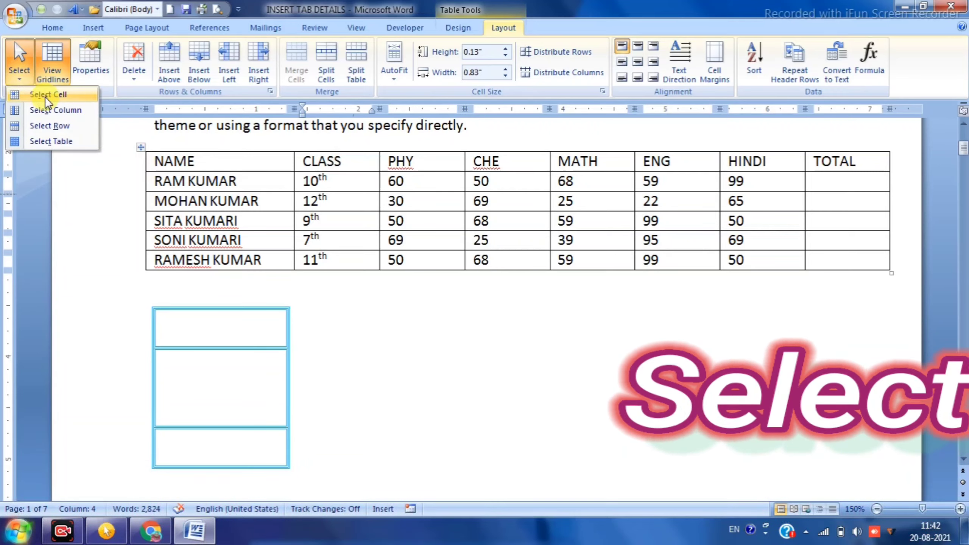
left_click(48, 95)
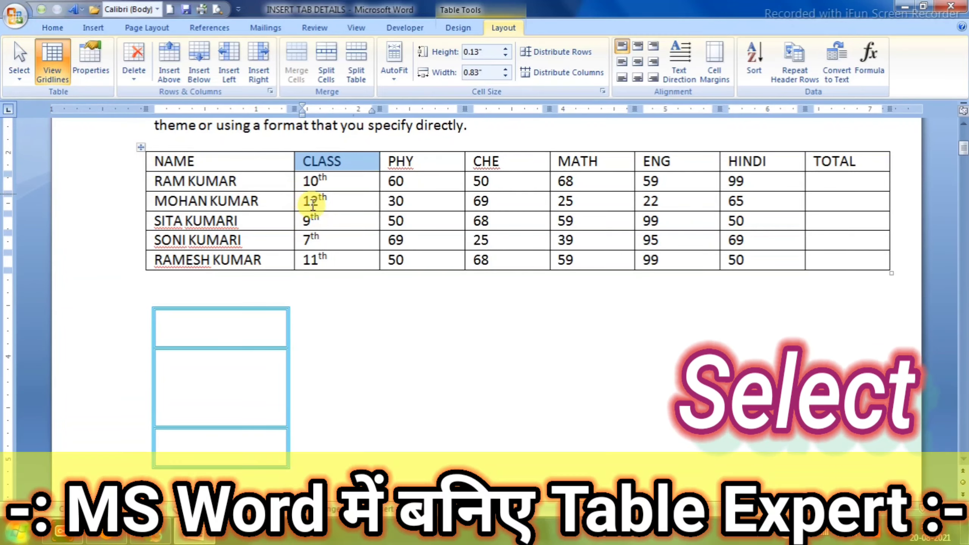
left_click(325, 181)
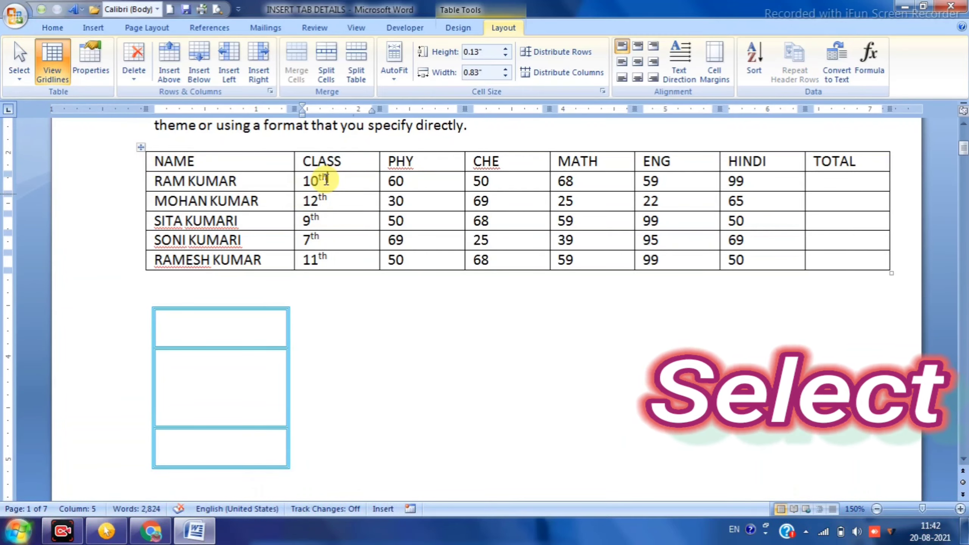
left_click(168, 160)
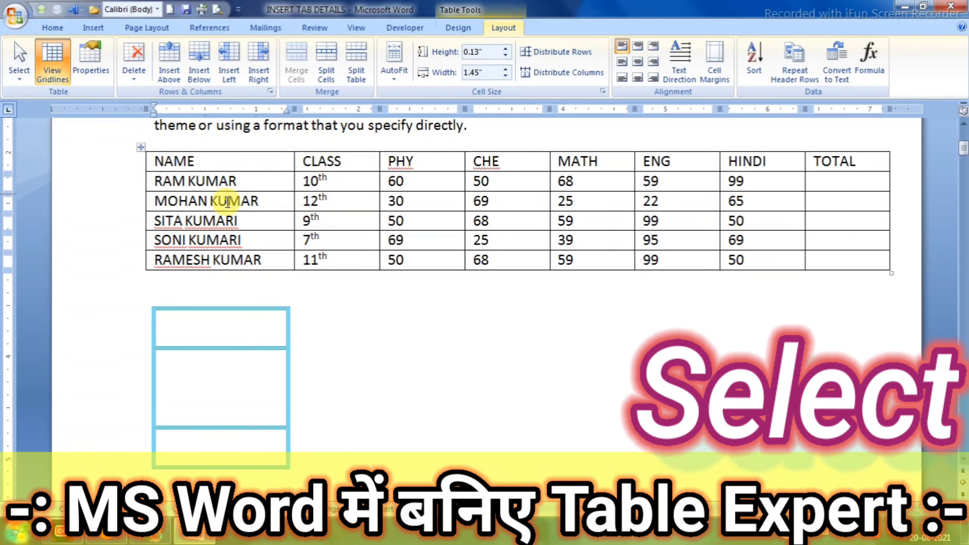
left_click(149, 163)
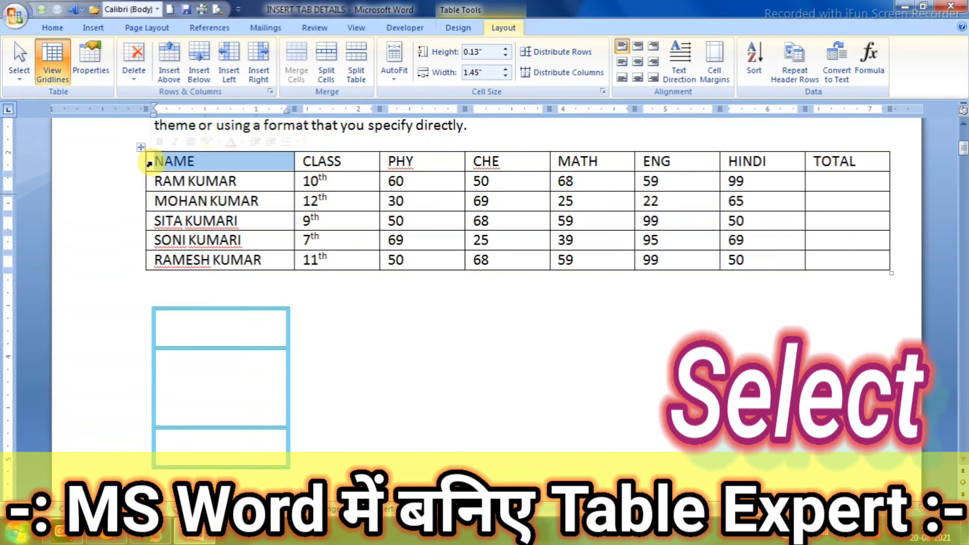
Select the PHY header cell with Select Cell, and select the MATH, ENG and HINDI header cells one after another directly in the table.
left_click(405, 161)
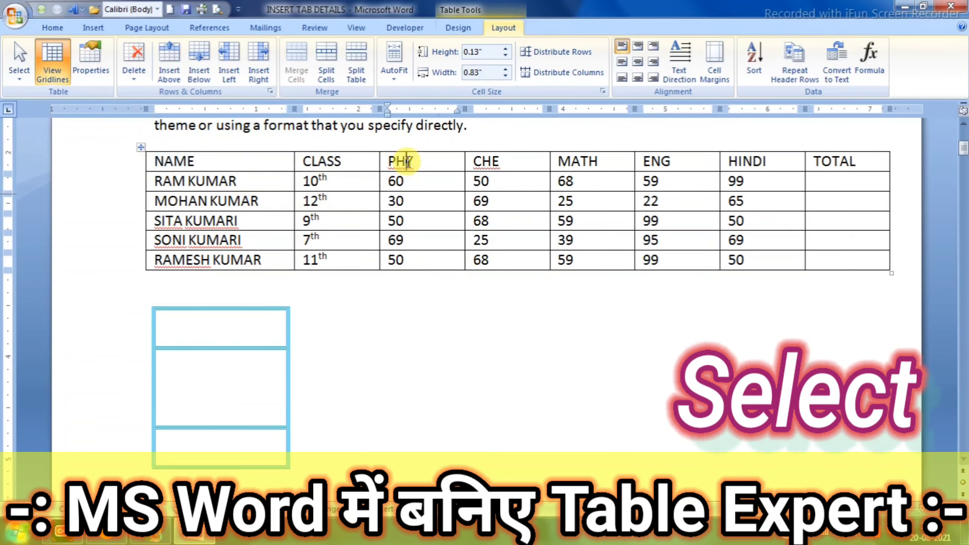
left_click(17, 79)
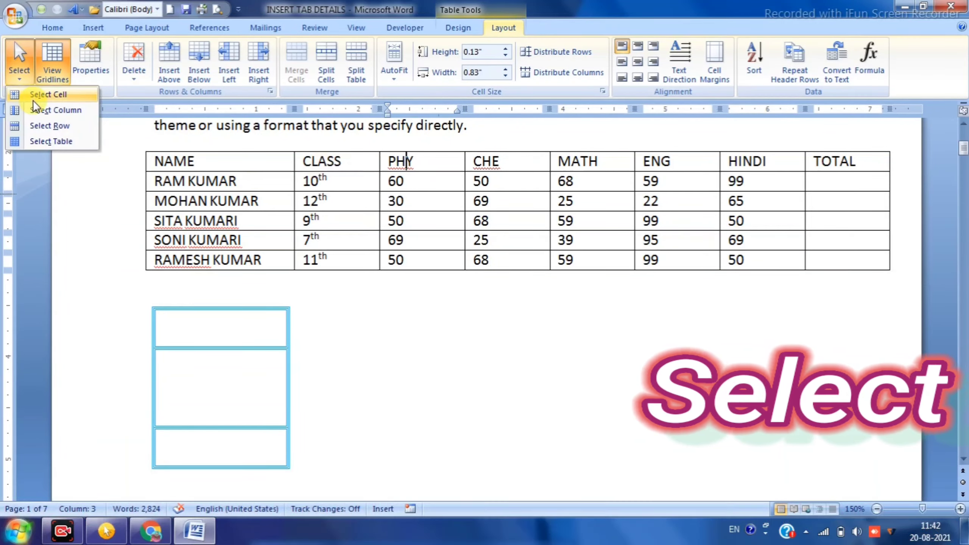
left_click(36, 94)
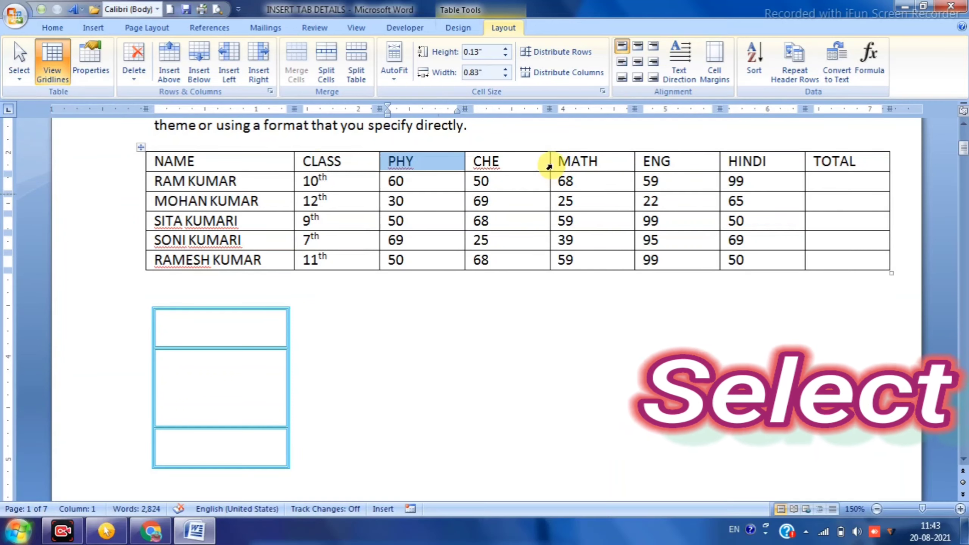
left_click(552, 163)
left_click(639, 161)
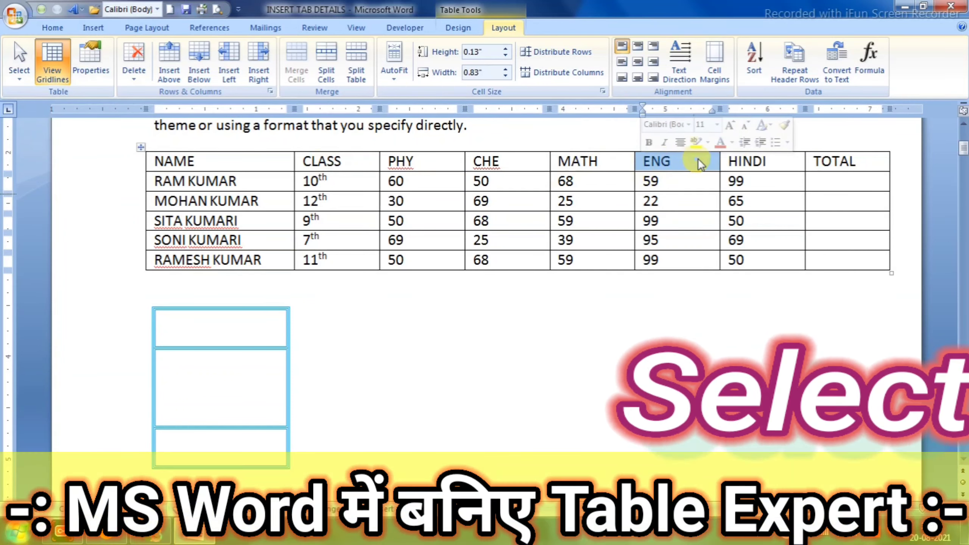
left_click(723, 160)
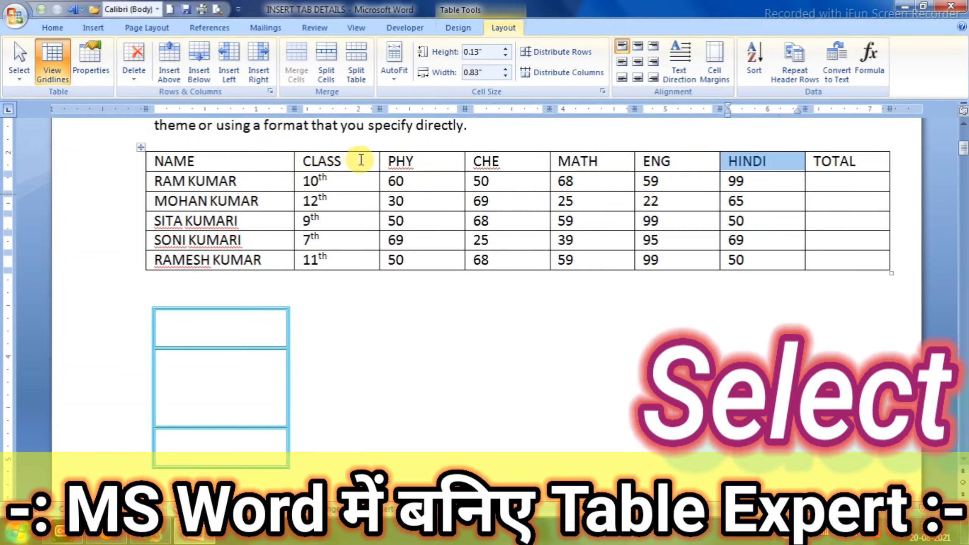
Select the CLASS header cell once more using the Select Cell command.
left_click(361, 159)
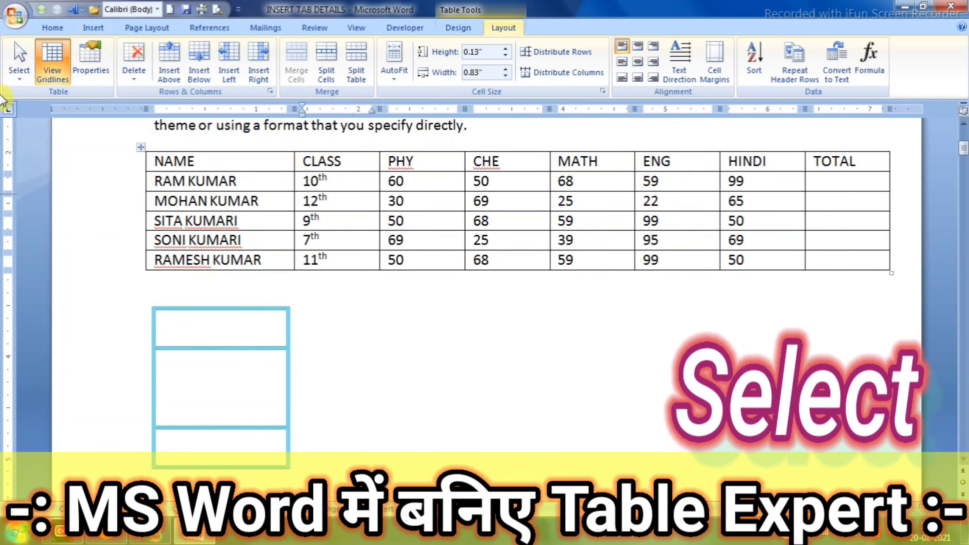
left_click(19, 70)
left_click(44, 95)
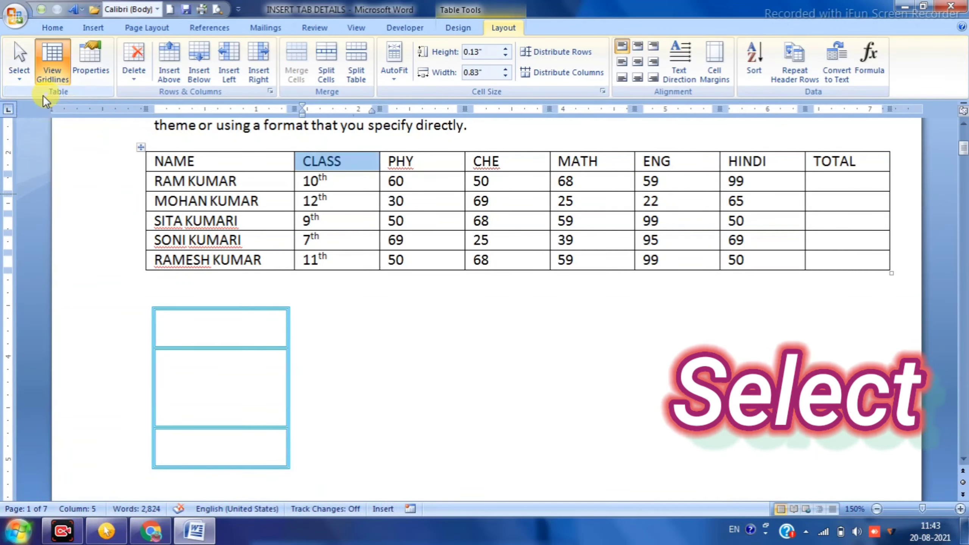
Select the whole NAME column of the marks table using the Select Column command.
left_click(229, 181)
left_click(196, 161)
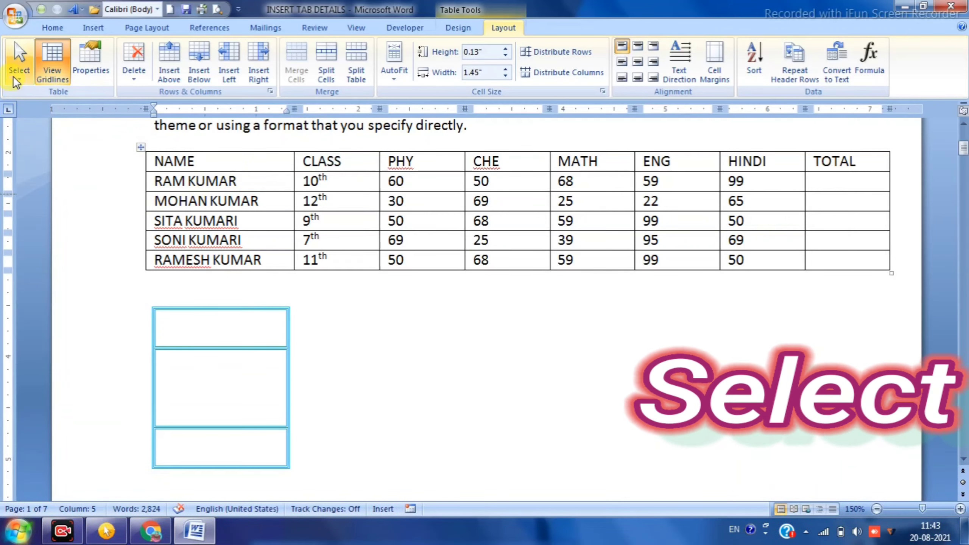
left_click(17, 81)
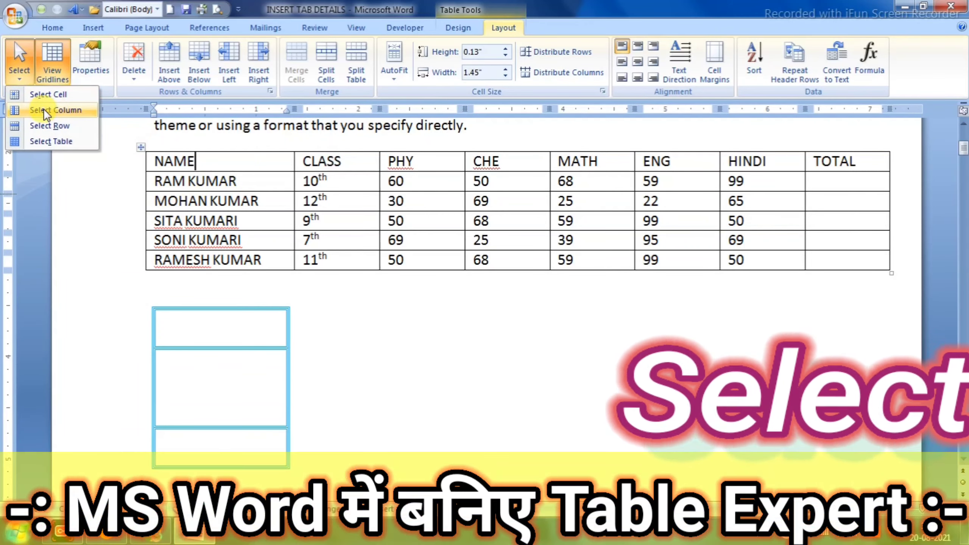
left_click(44, 109)
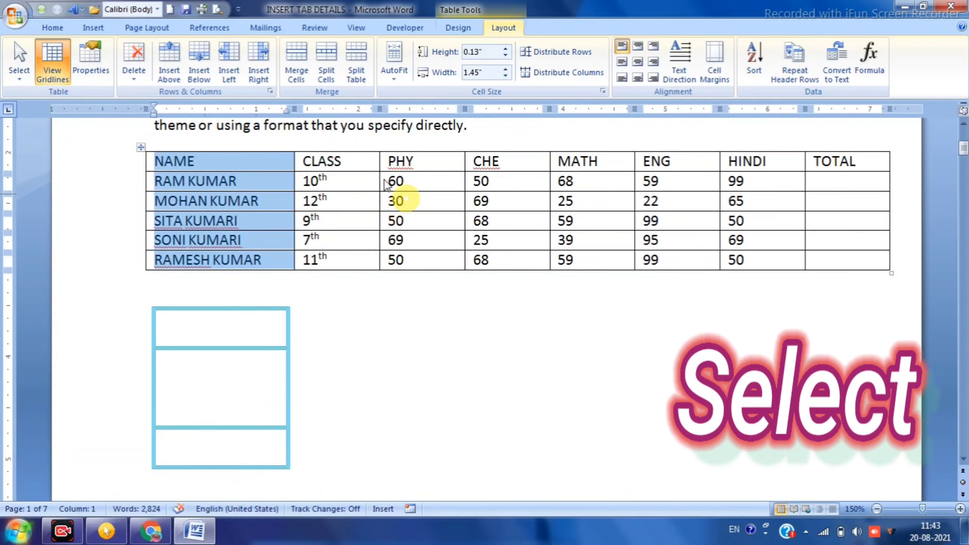
Select the header row from the CLASS cell, and the second student's row, using the Select Row command.
left_click(372, 163)
left_click(22, 81)
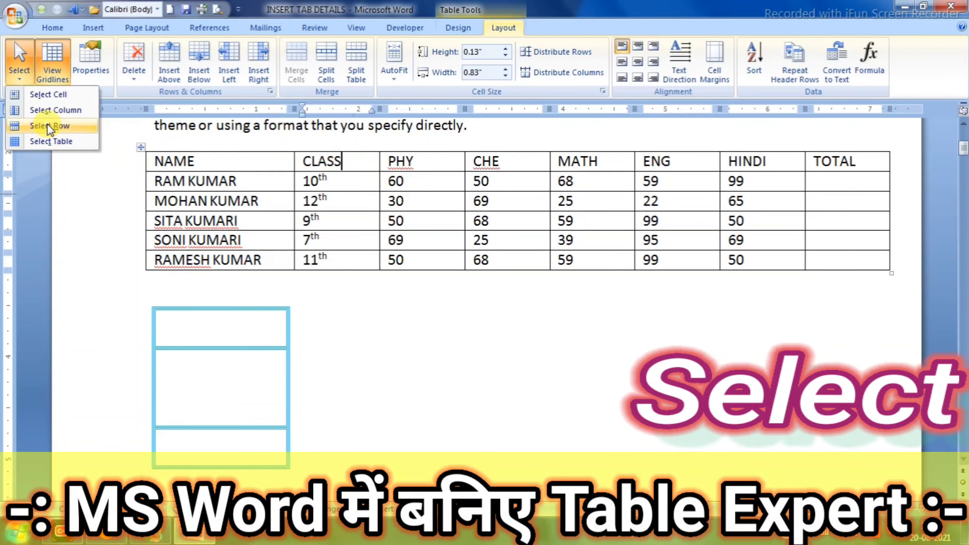
left_click(47, 125)
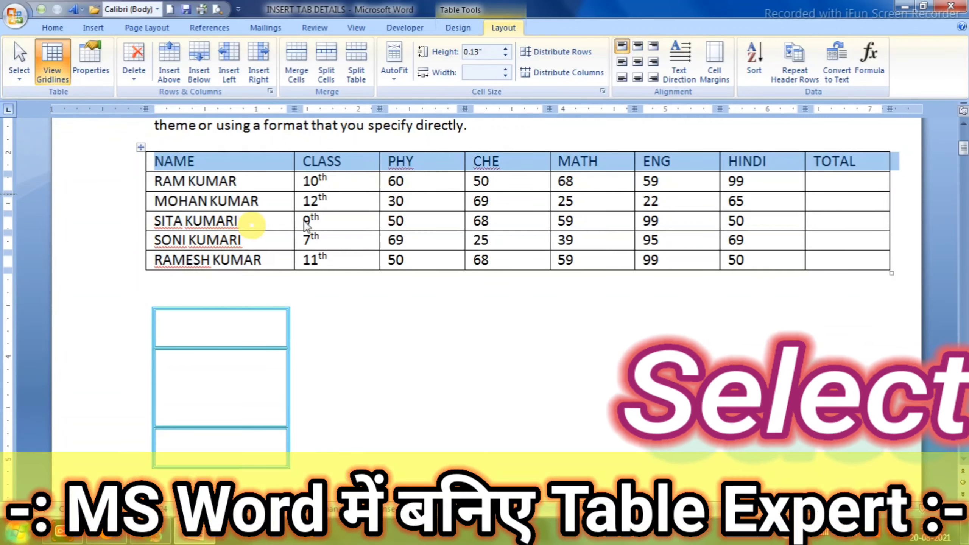
left_click(343, 205)
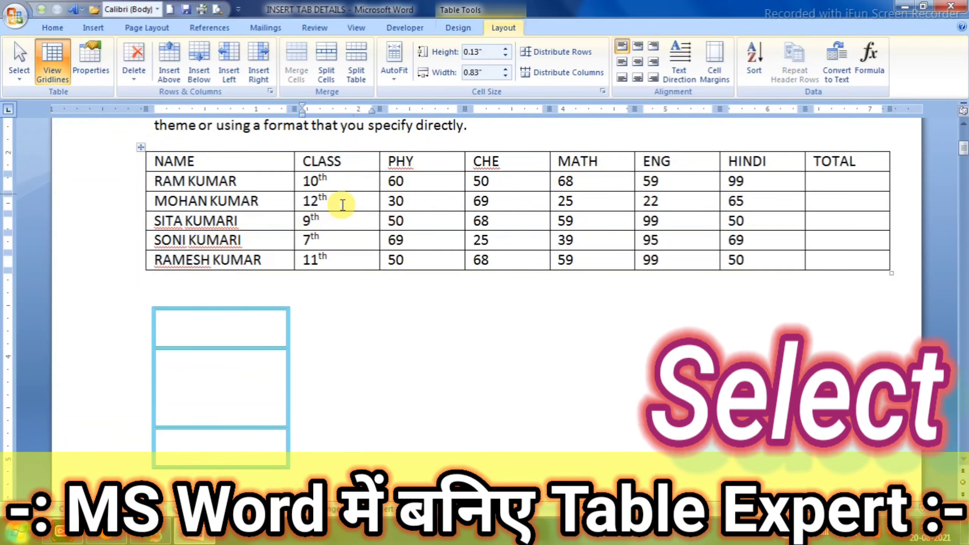
left_click(19, 77)
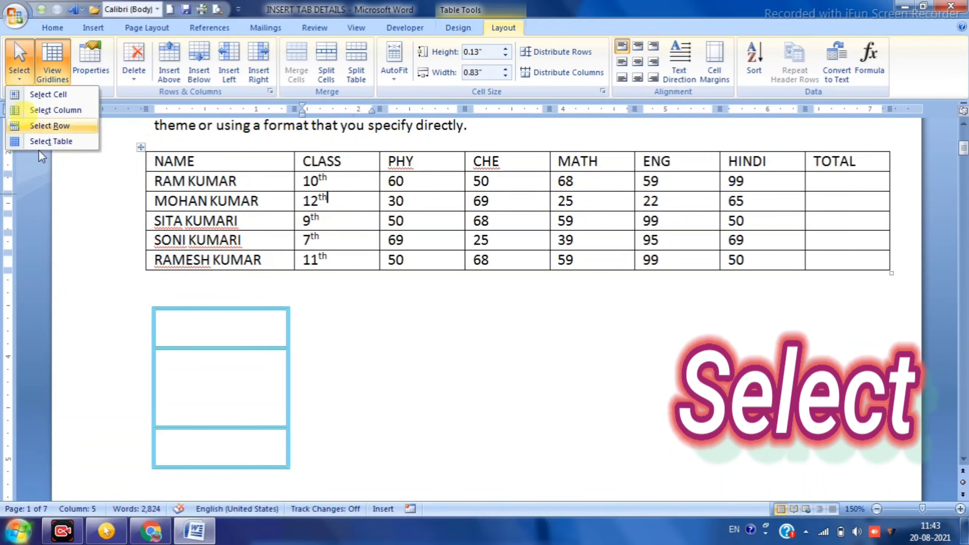
left_click(68, 130)
Select the entire marks table with Select Table from the third student's CLASS cell, and once more from a cell farther along, clearing each selection.
left_click(340, 209)
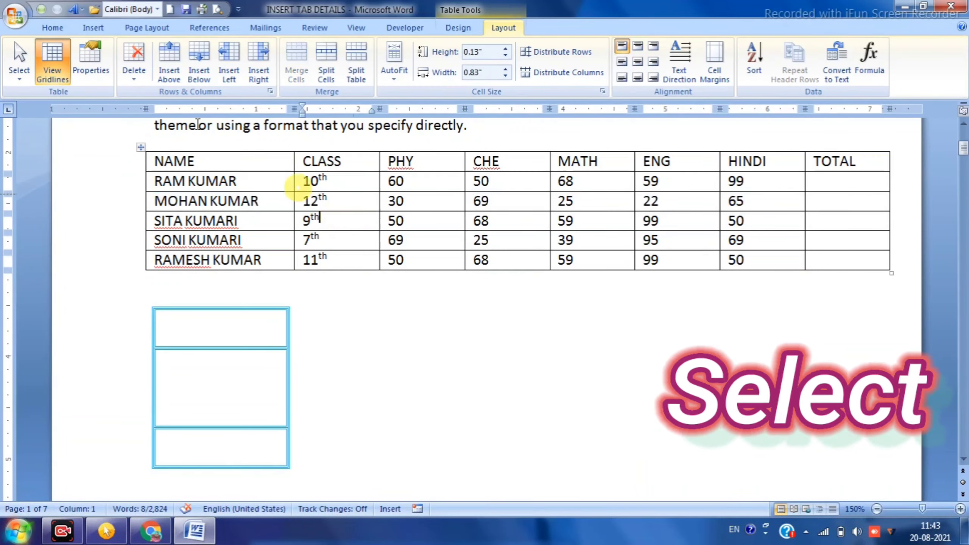
left_click(19, 77)
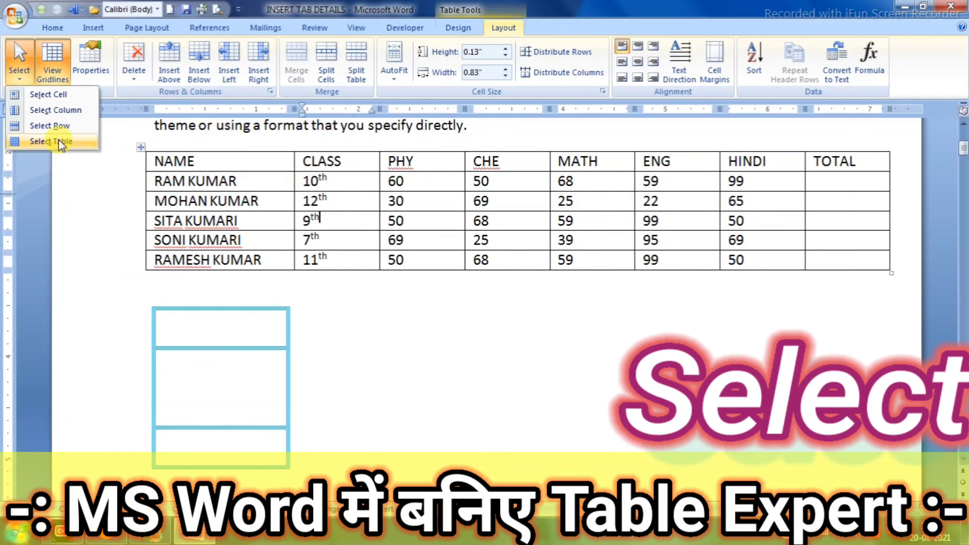
left_click(60, 144)
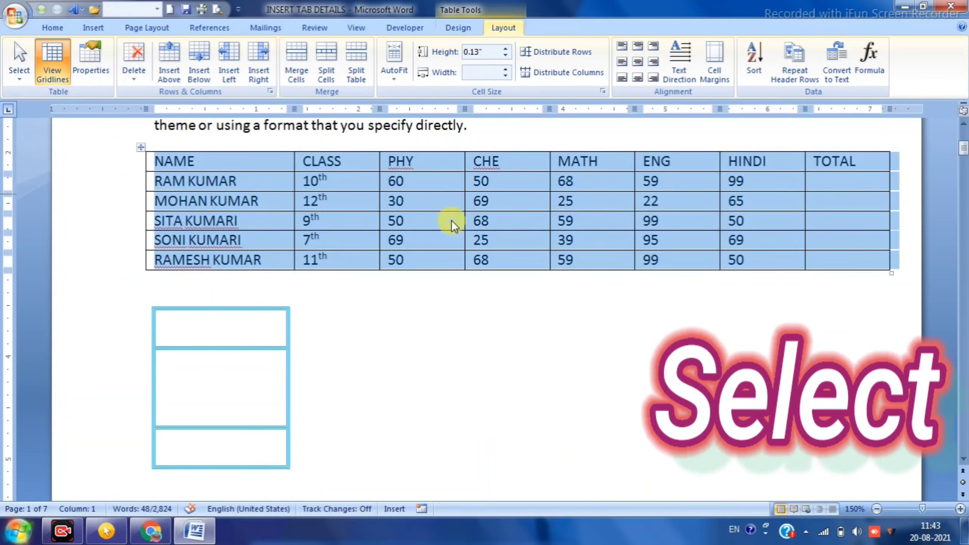
left_click(452, 226)
left_click(20, 81)
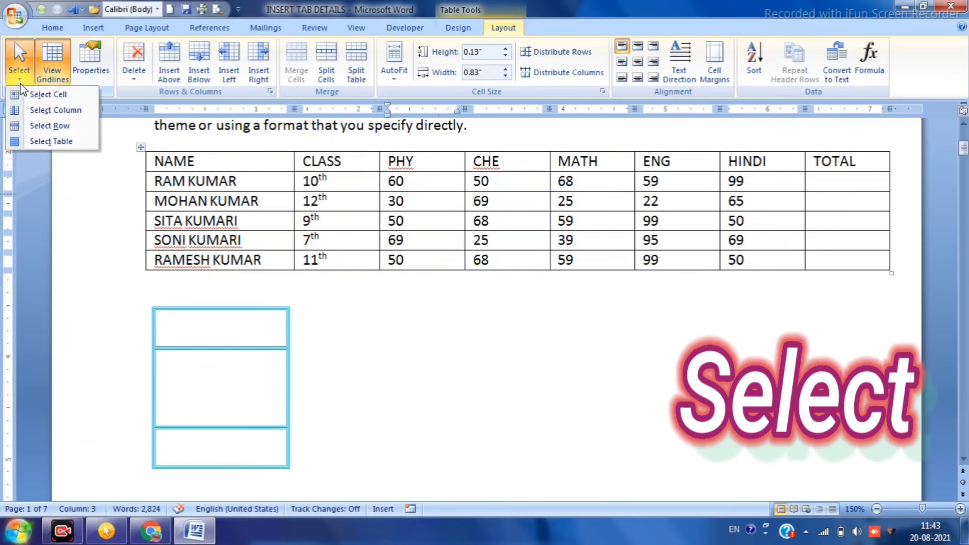
left_click(46, 141)
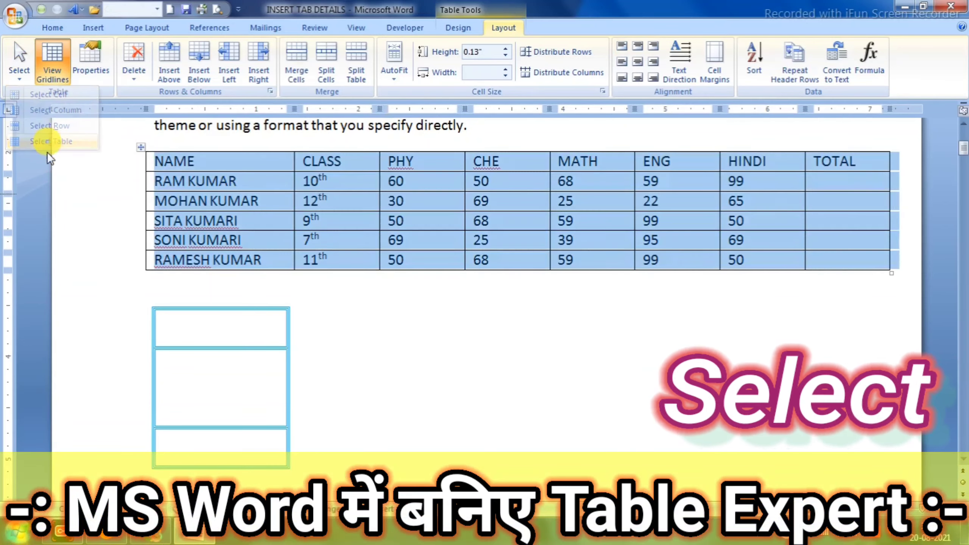
left_click(360, 225)
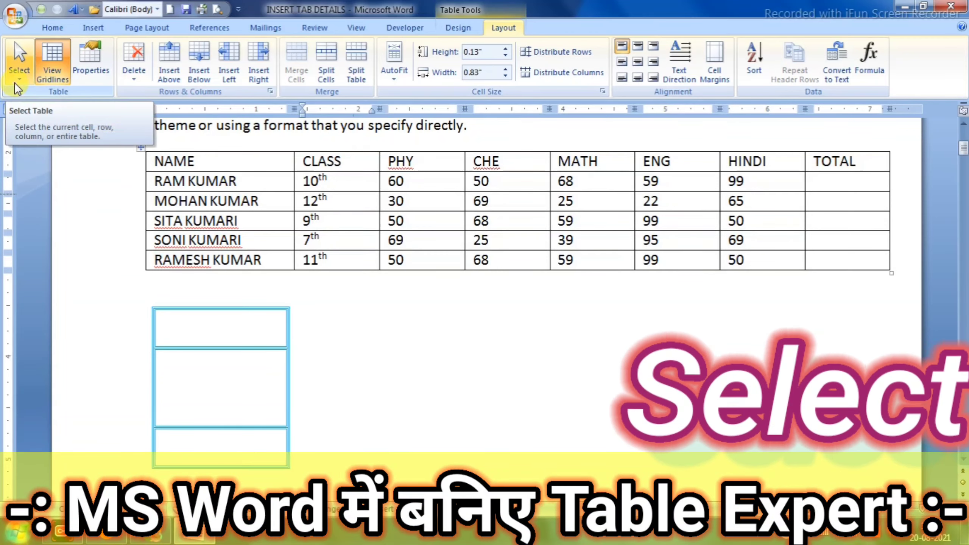
Select the entire marks table using its move handle, and clear the selection.
left_click(199, 182)
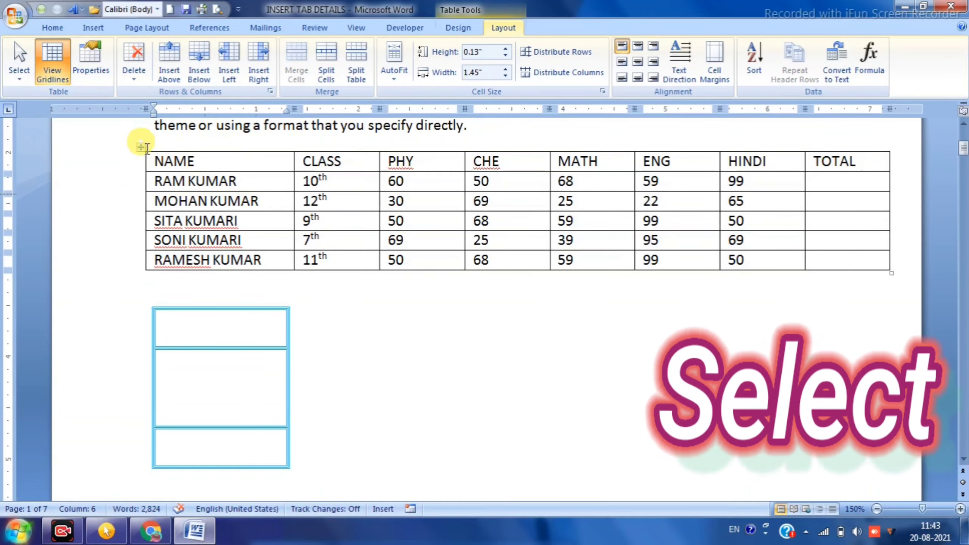
left_click(145, 147)
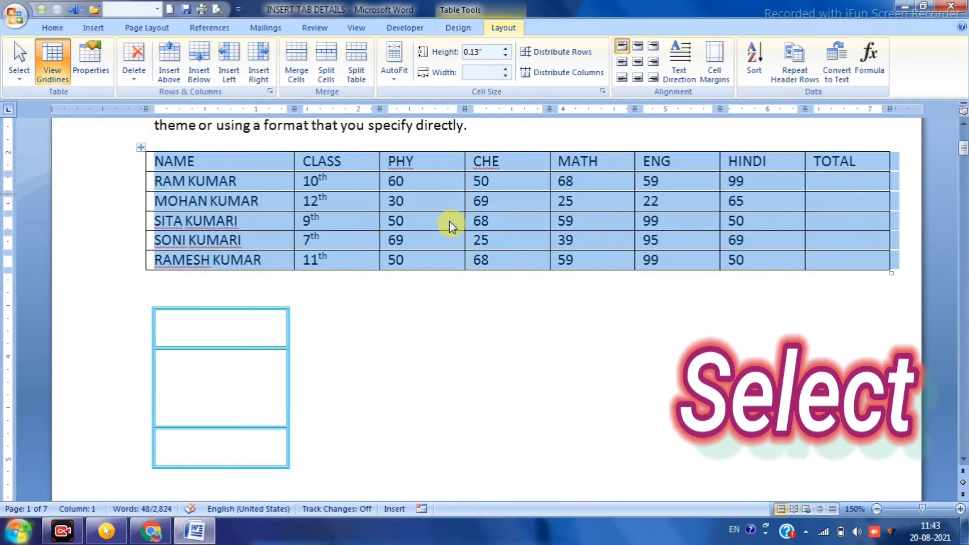
left_click(450, 221)
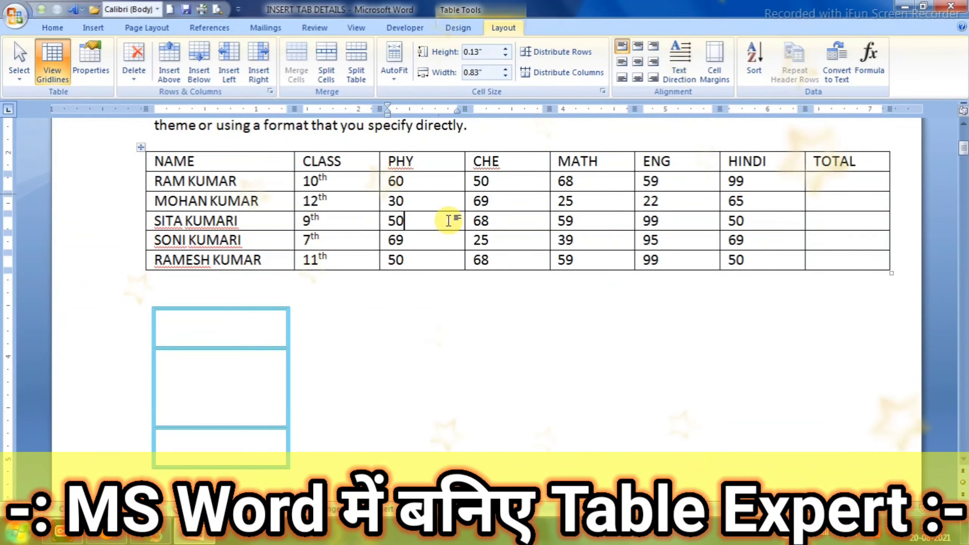
Switch View Gridlines off, and switch it back on with the whole marks table selected.
left_click(336, 207)
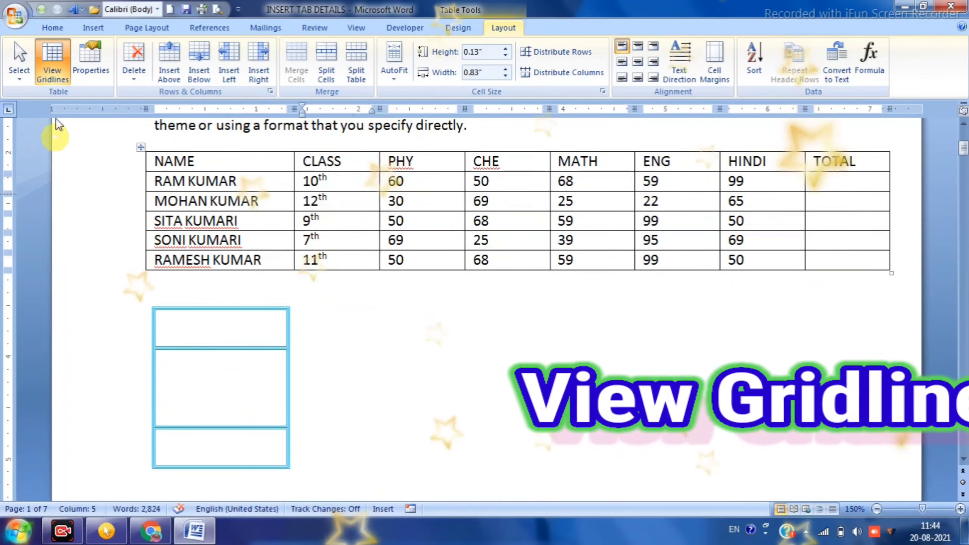
left_click(52, 59)
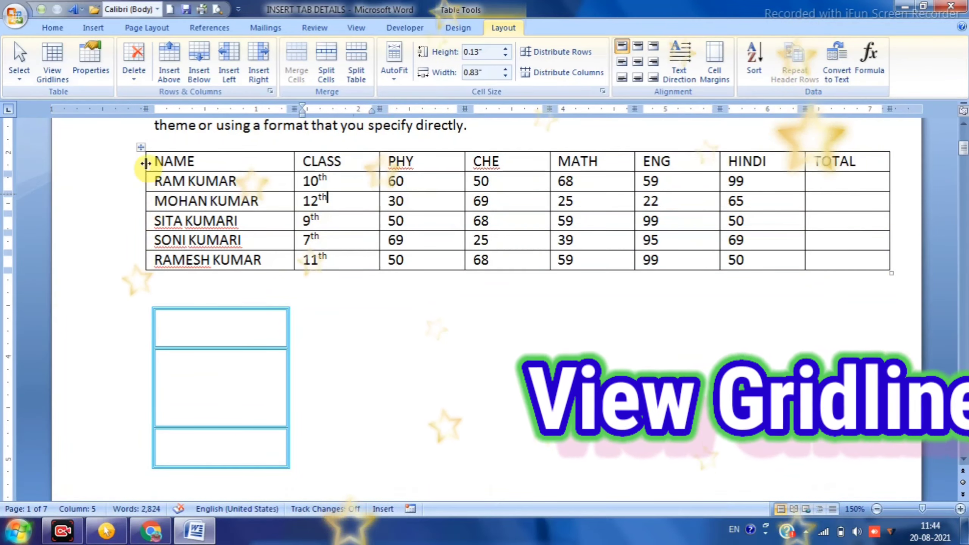
left_click(140, 147)
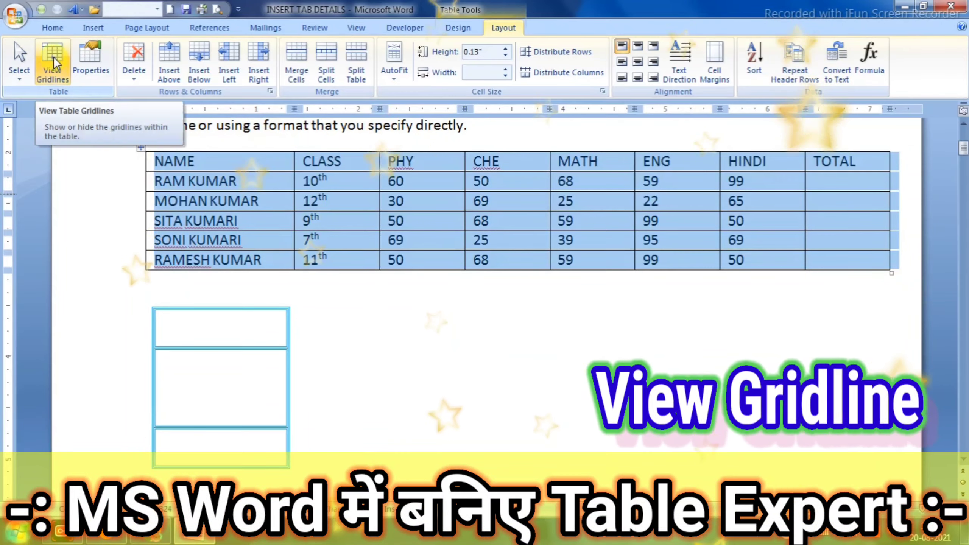
left_click(53, 57)
left_click(268, 198)
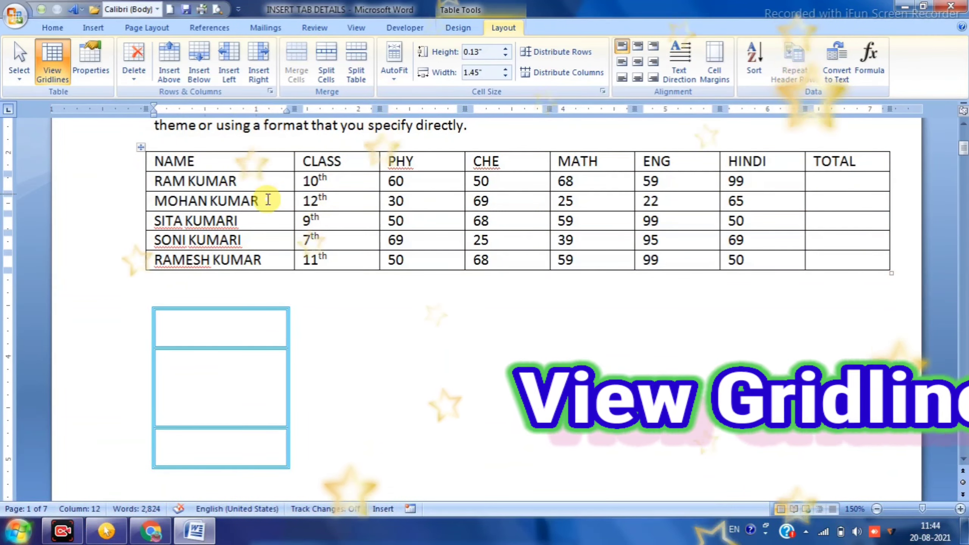
Apply the built-in light green style with banded rows to the marks table.
left_click(193, 283)
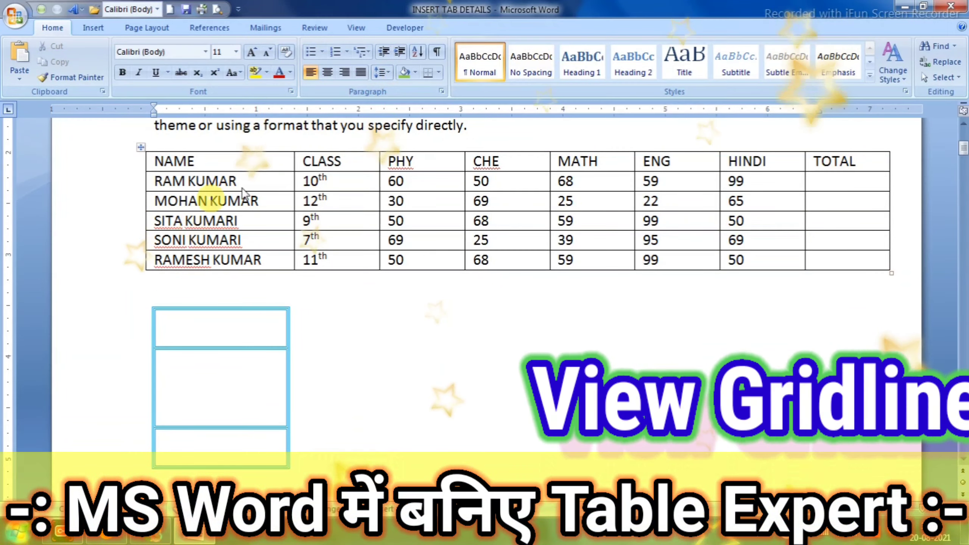
left_click(255, 165)
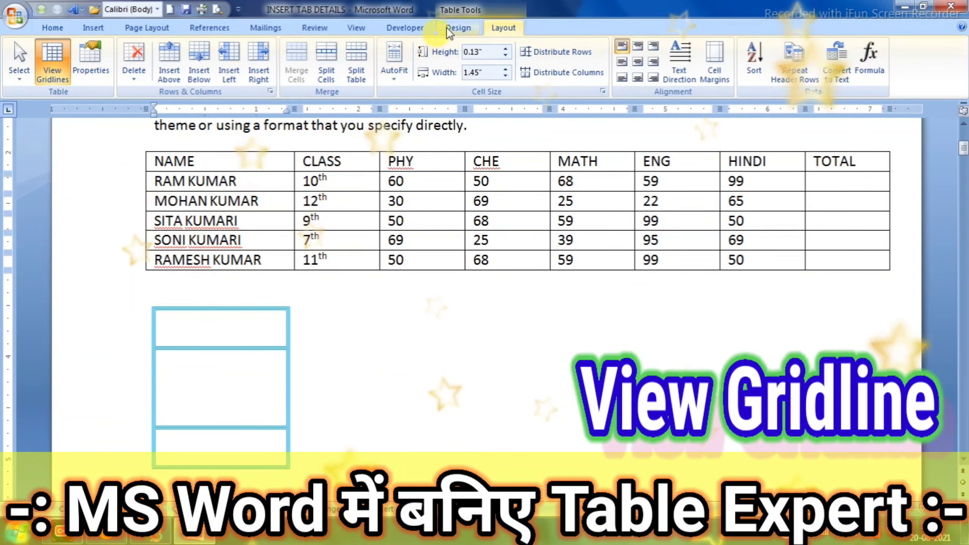
left_click(450, 28)
left_click(532, 80)
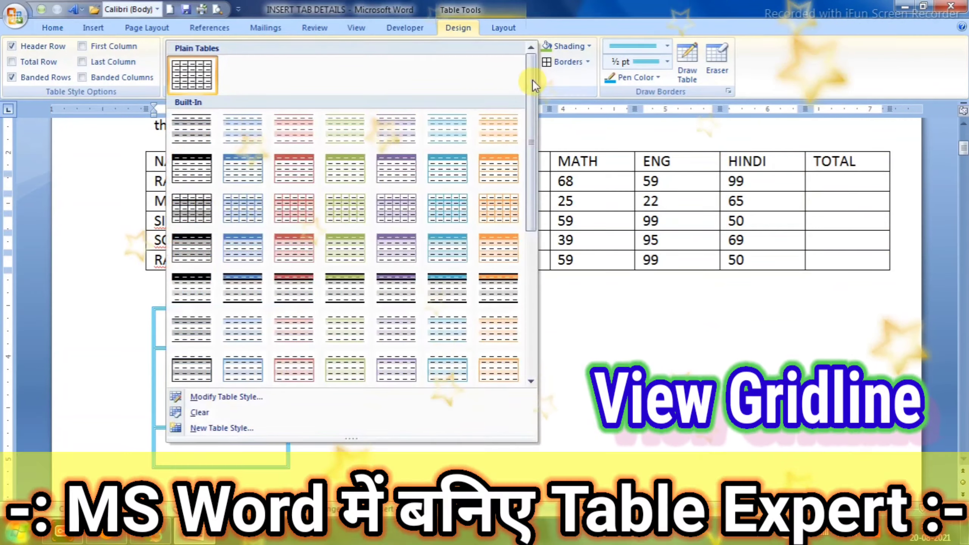
left_click(343, 132)
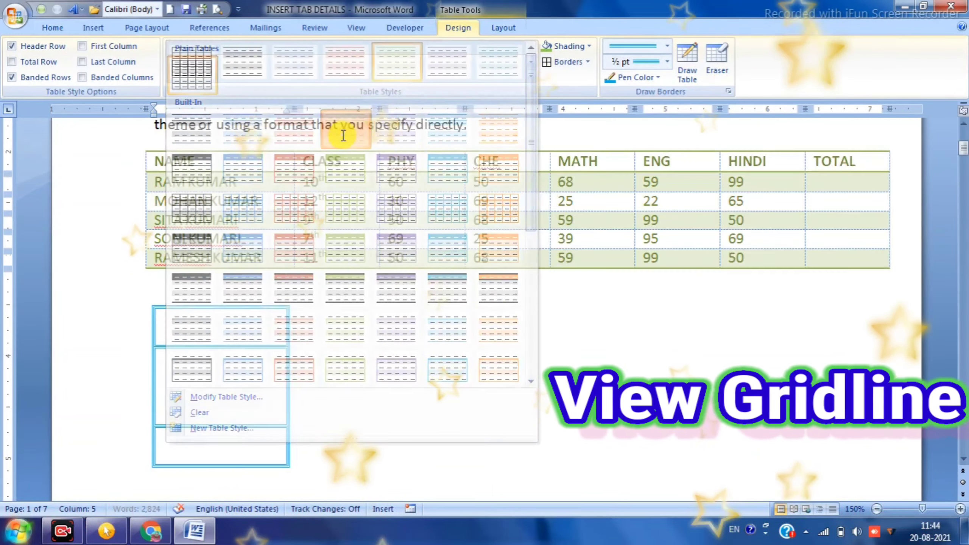
left_click(291, 356)
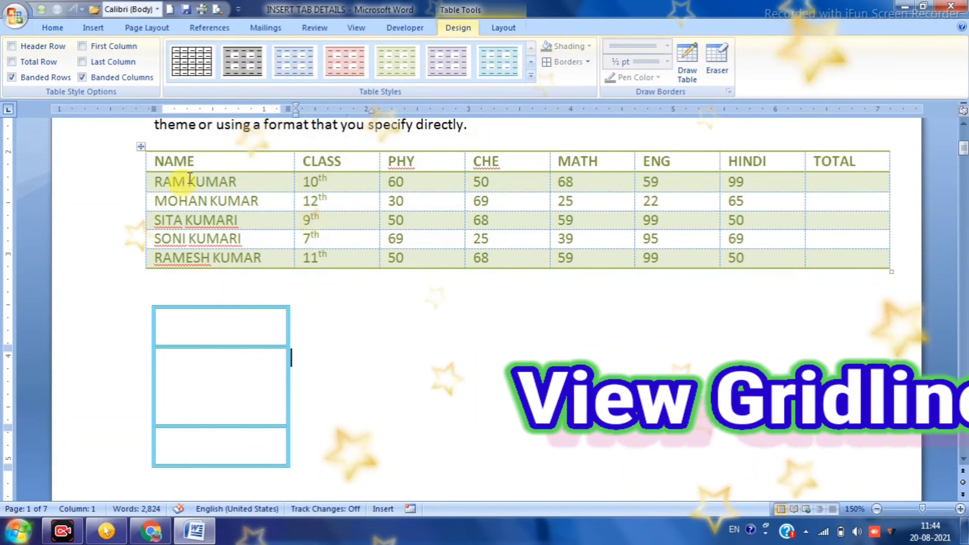
Select the whole green-styled marks table, hide its gridlines, and clear the selection.
left_click(190, 179)
left_click(141, 146)
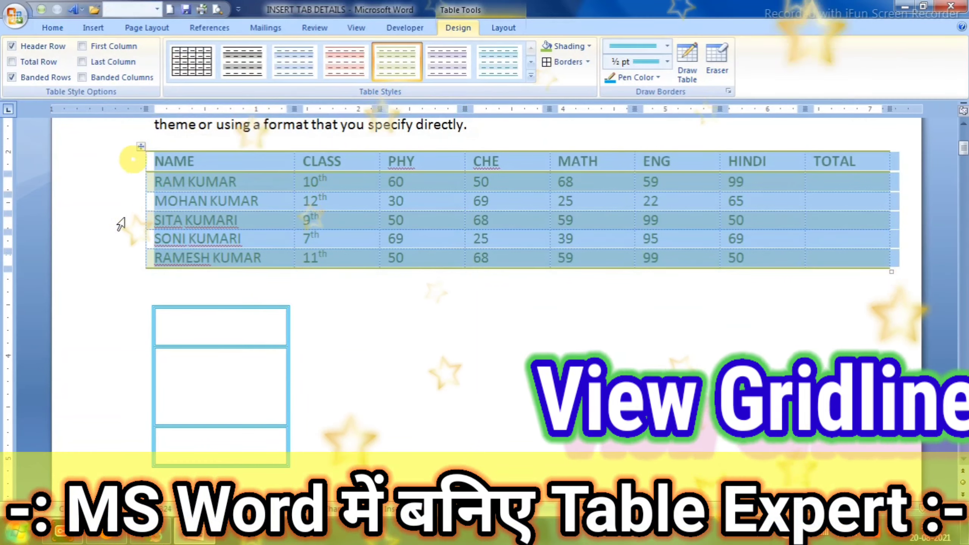
left_click(503, 28)
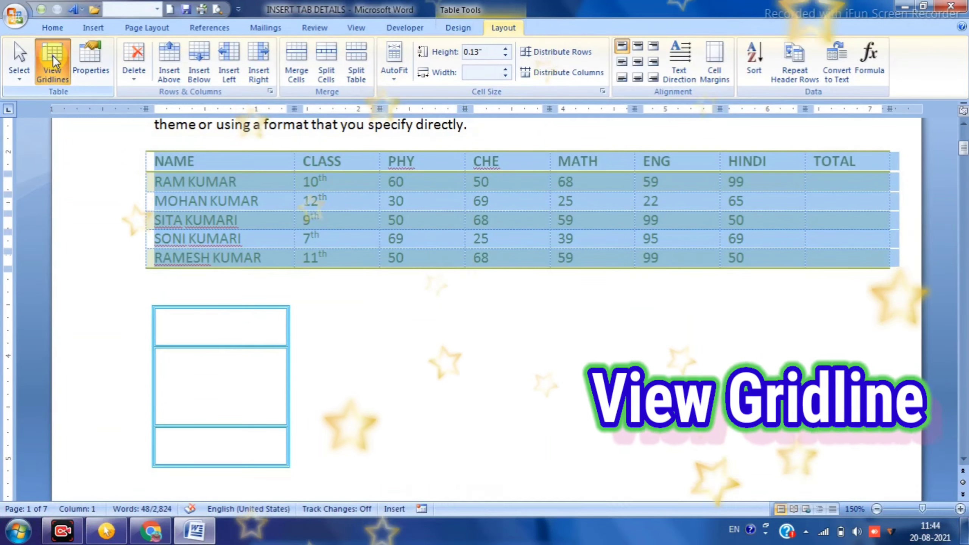
left_click(50, 57)
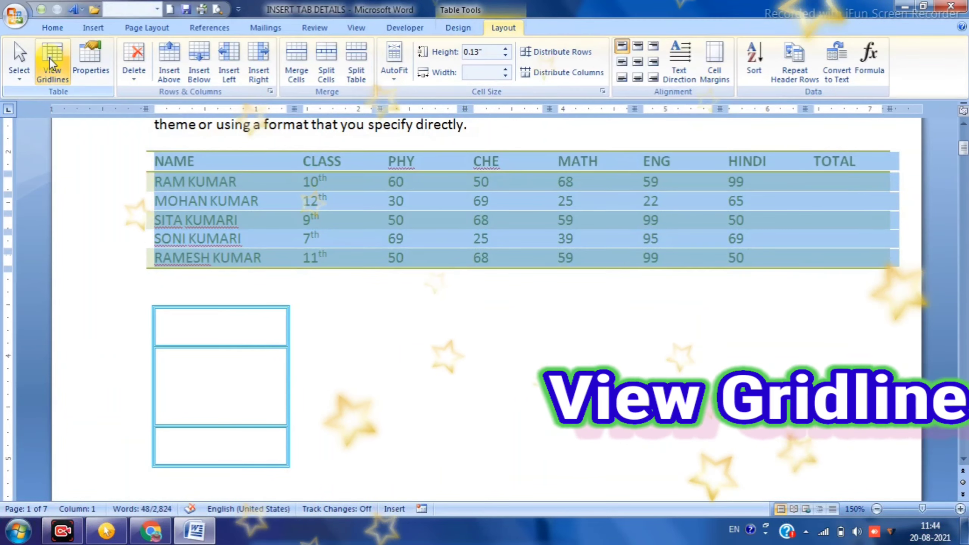
left_click(400, 385)
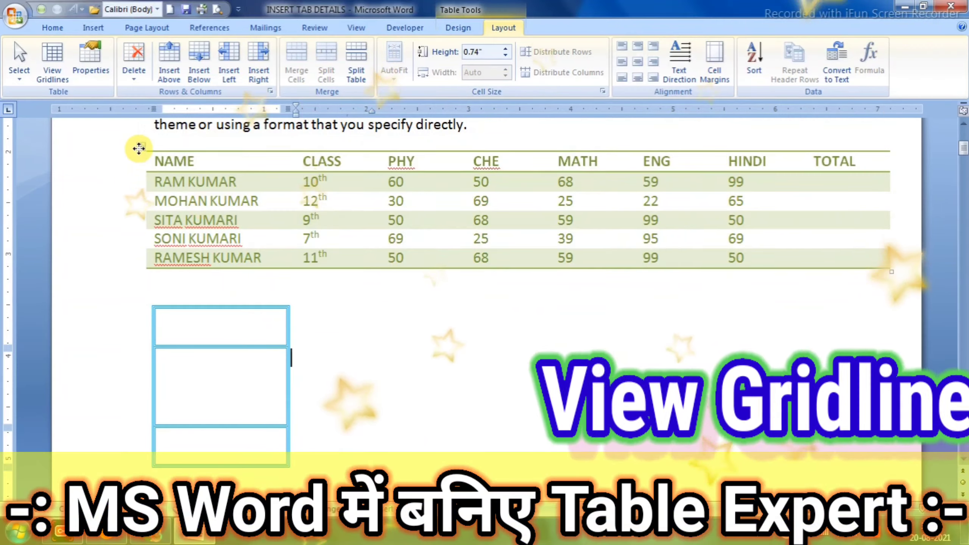
Select the whole marks table again, show its gridlines, and clear the selection.
left_click(138, 148)
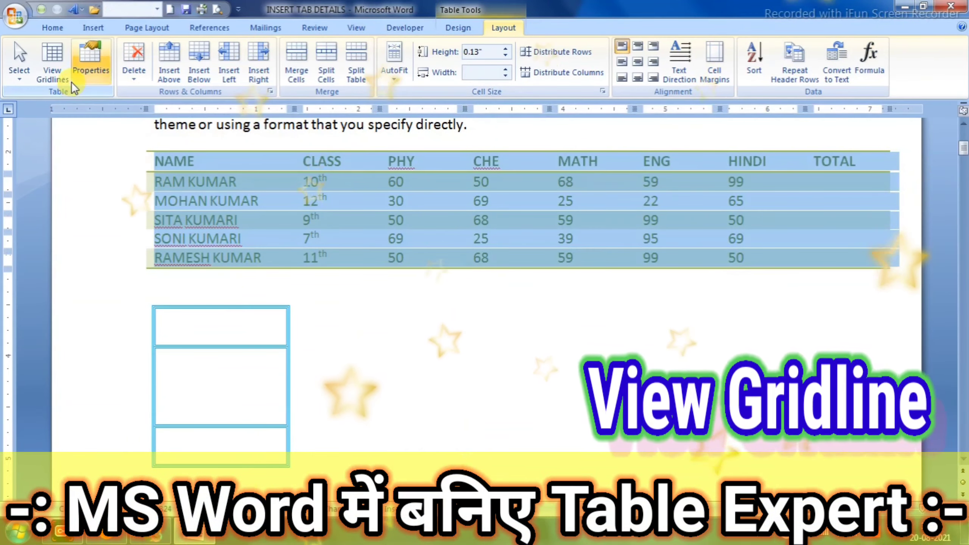
left_click(50, 53)
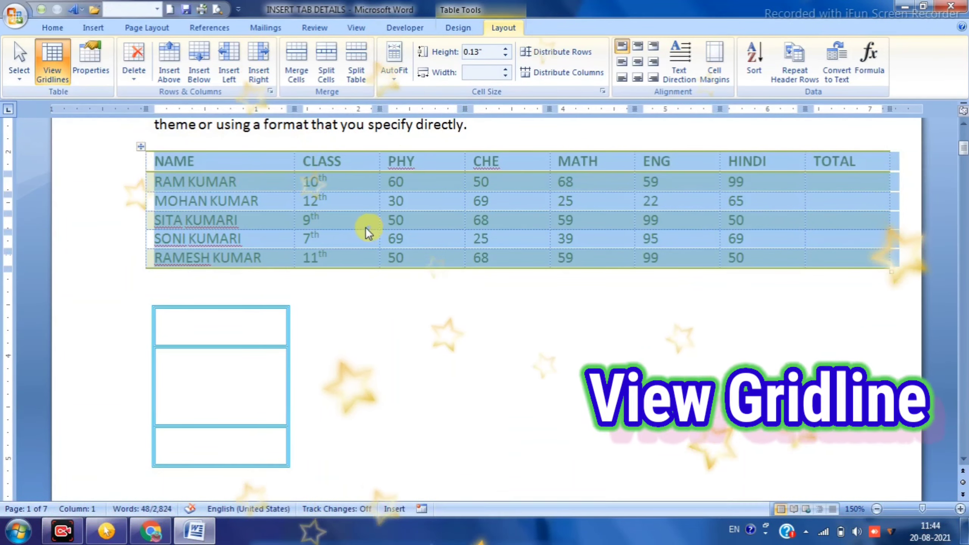
left_click(357, 201)
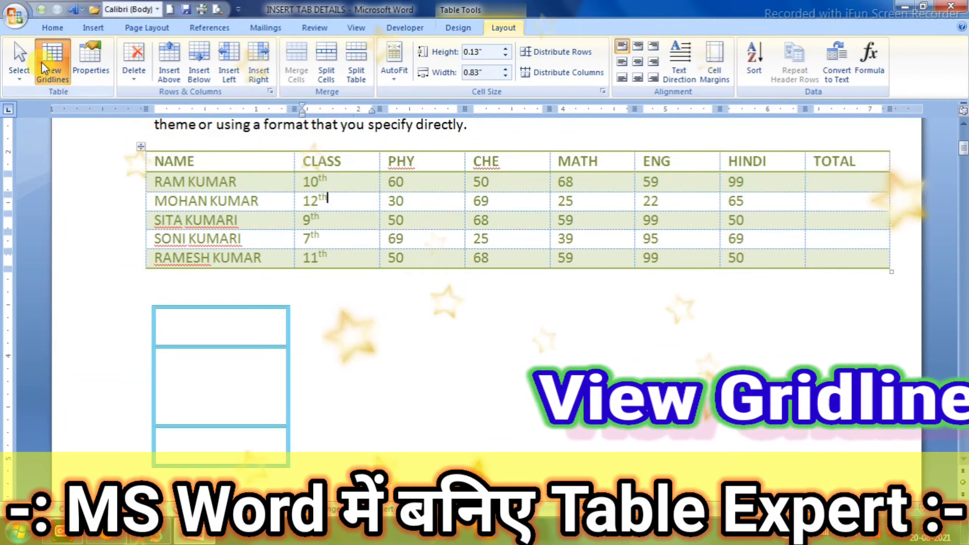
Switch View Gridlines off for the marks table and undo the green table style.
left_click(56, 53)
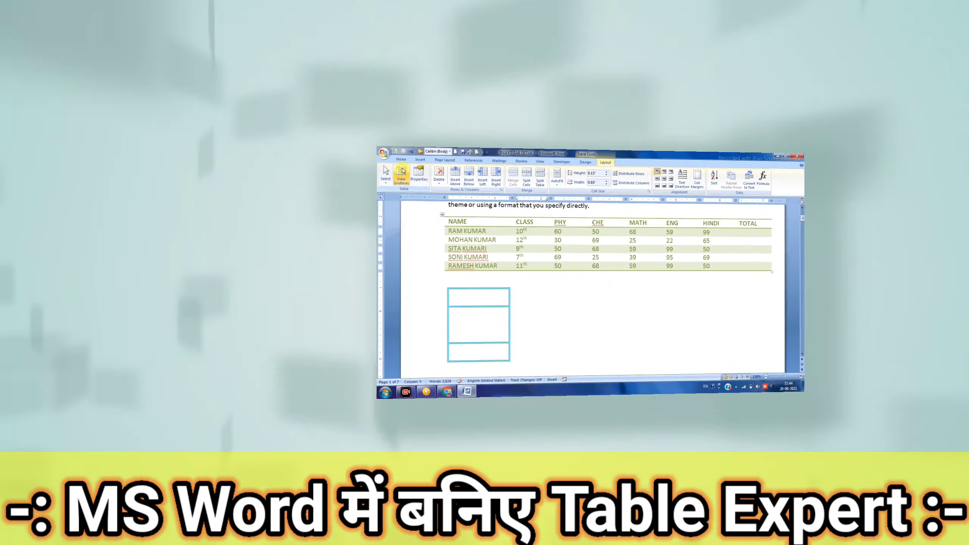
left_click(242, 208)
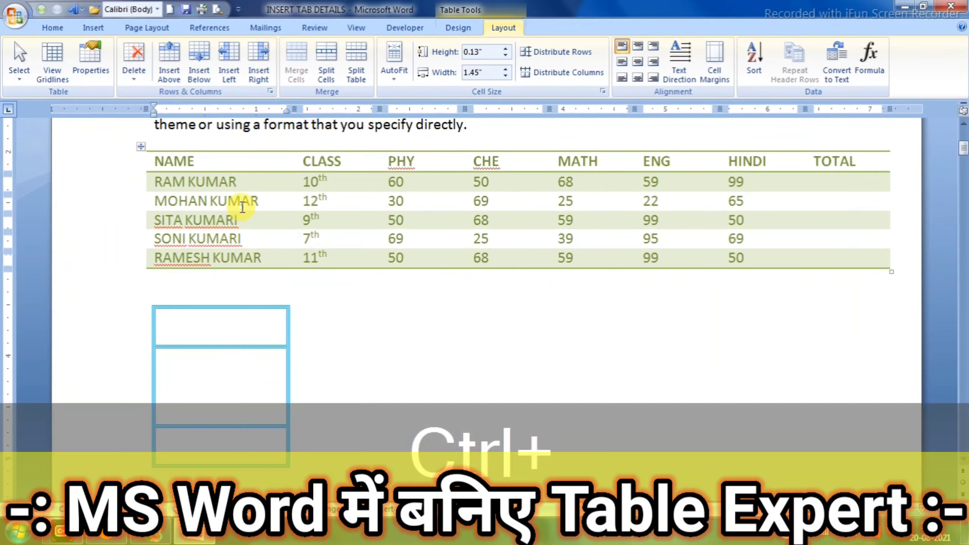
key("ctrl+z")
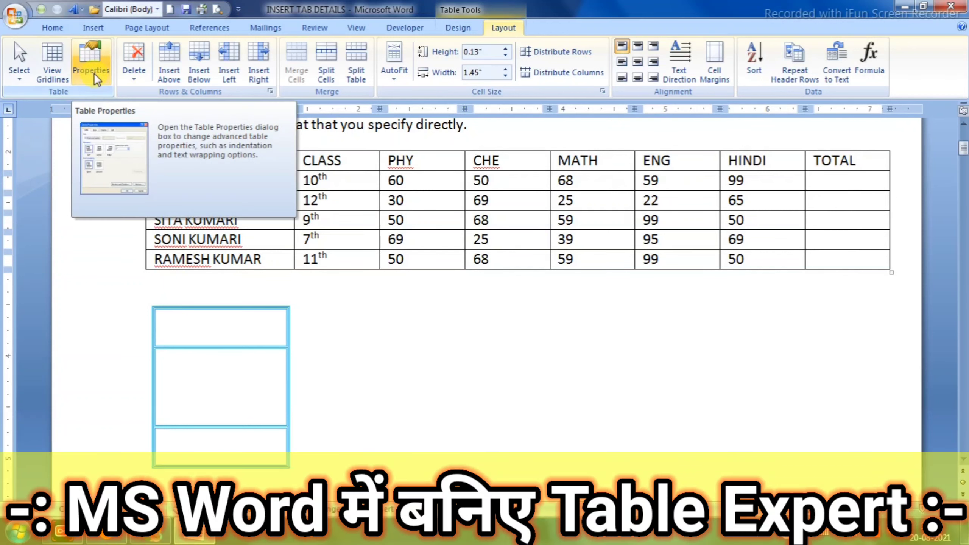
View the marks table's properties without changing them, and delete the blue-bordered table below it.
left_click(91, 60)
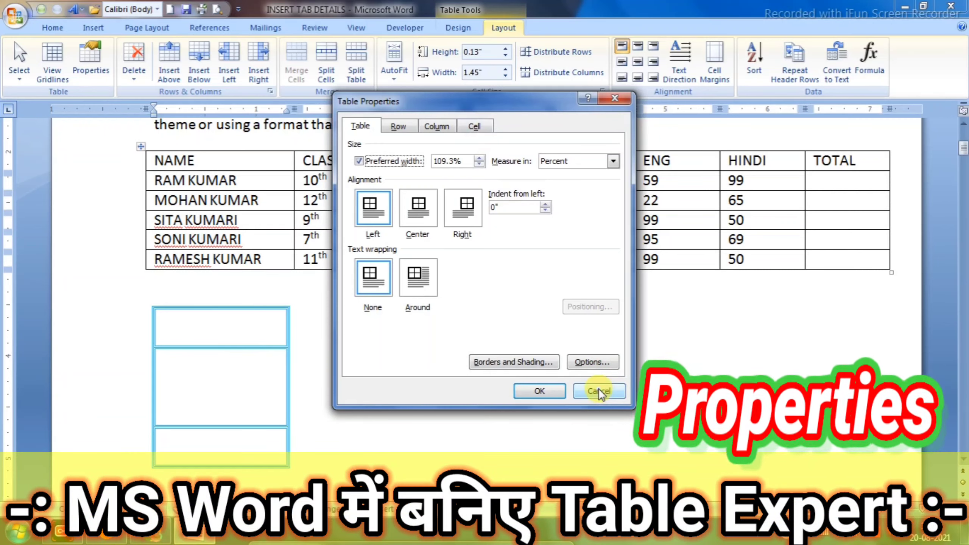
left_click(598, 388)
left_click(199, 335)
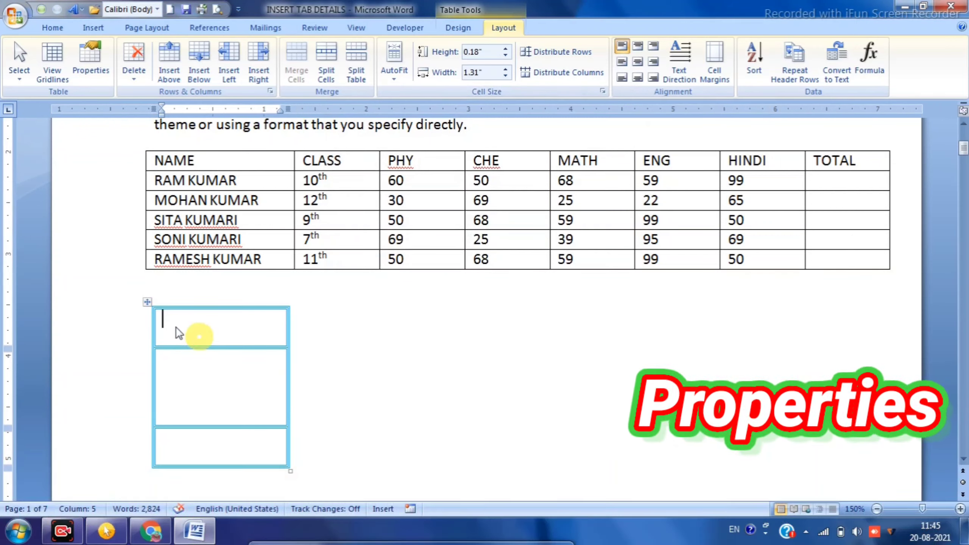
left_click(147, 302)
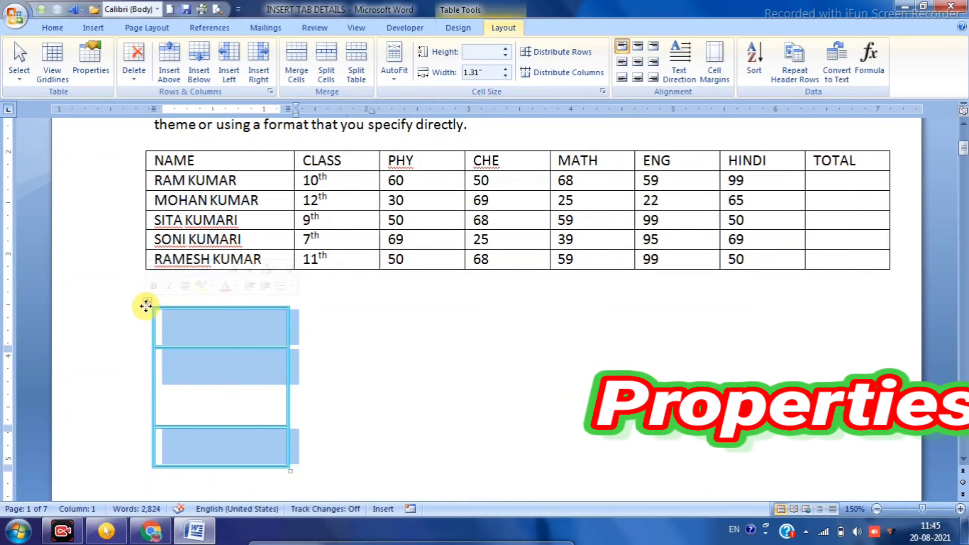
key("shift+Delete")
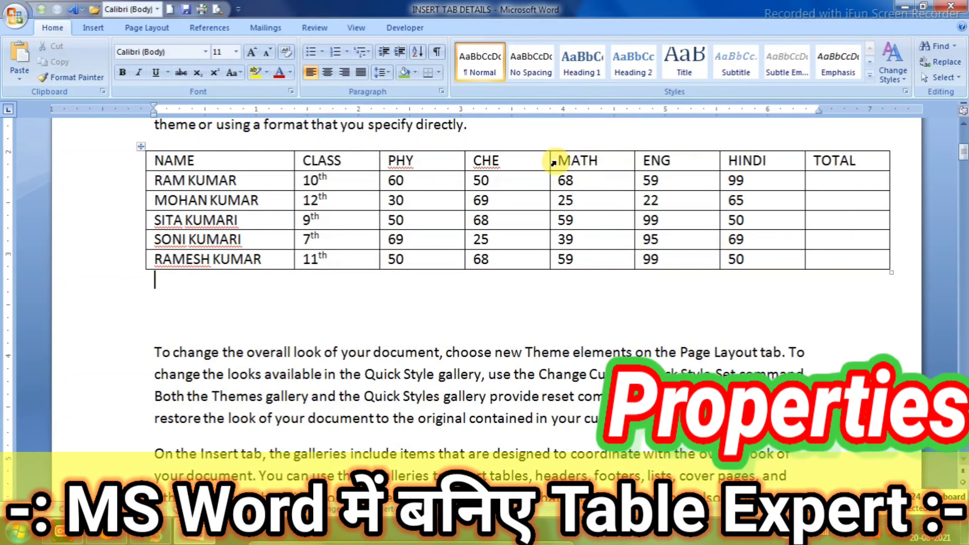
Delete the MATH, ENG, HINDI and TOTAL columns from the marks table.
left_click_drag(553, 162, 818, 255)
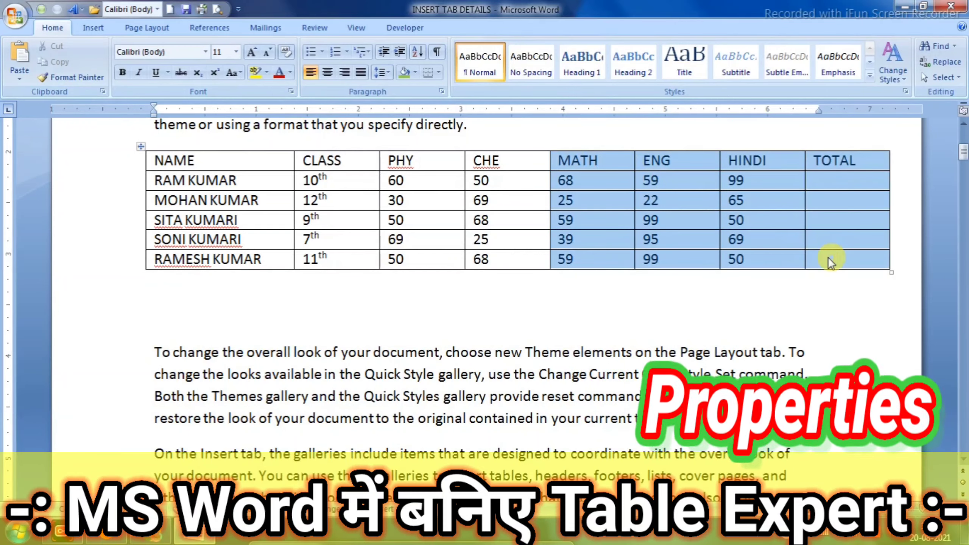
right_click(610, 165)
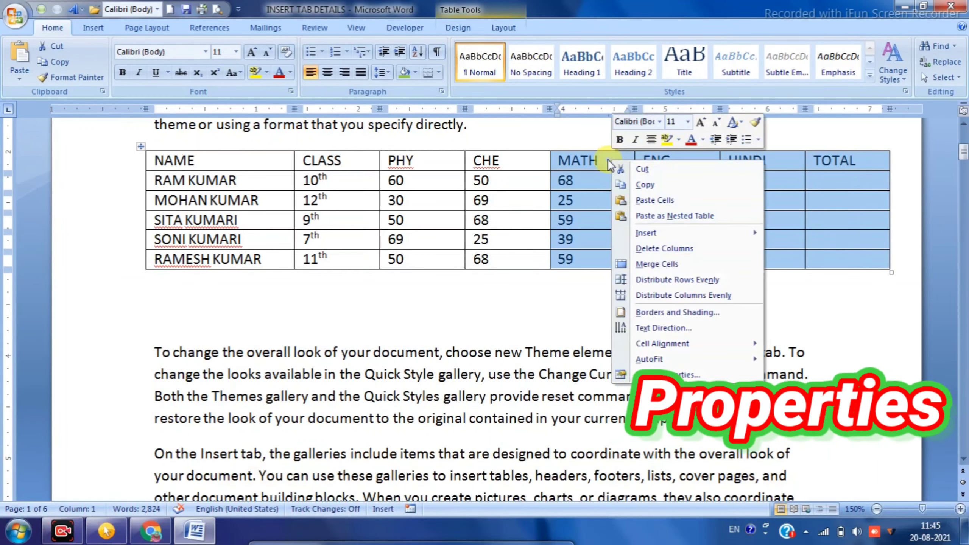
mouse_move(656, 234)
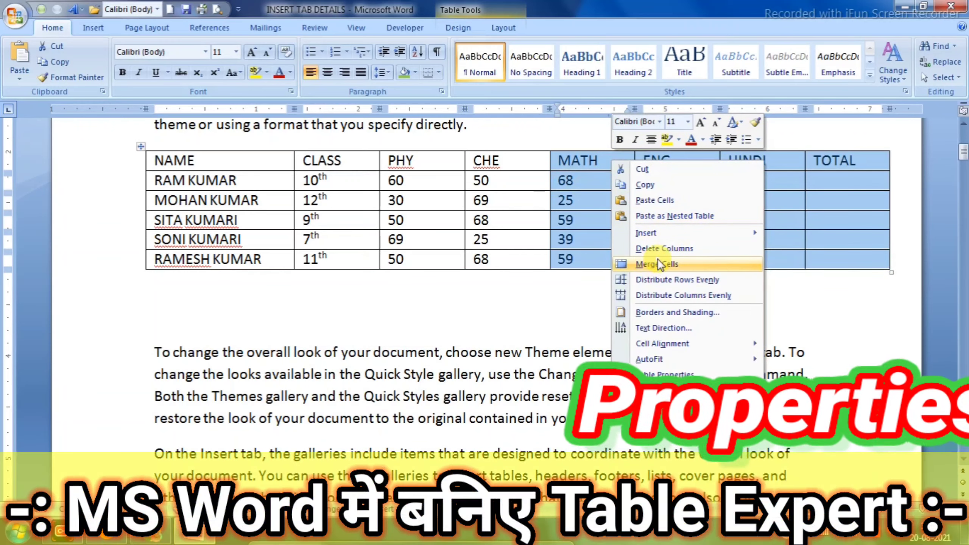
left_click(671, 249)
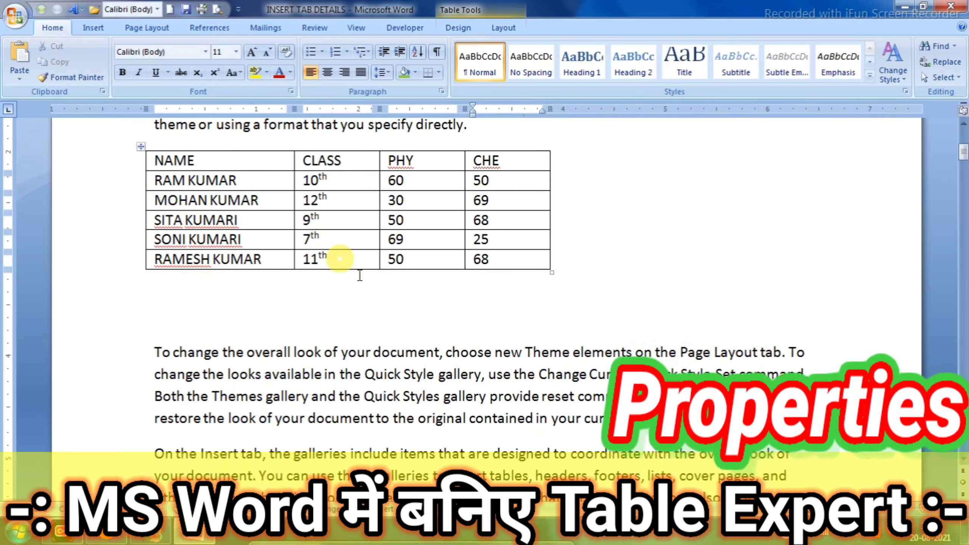
left_click(361, 290)
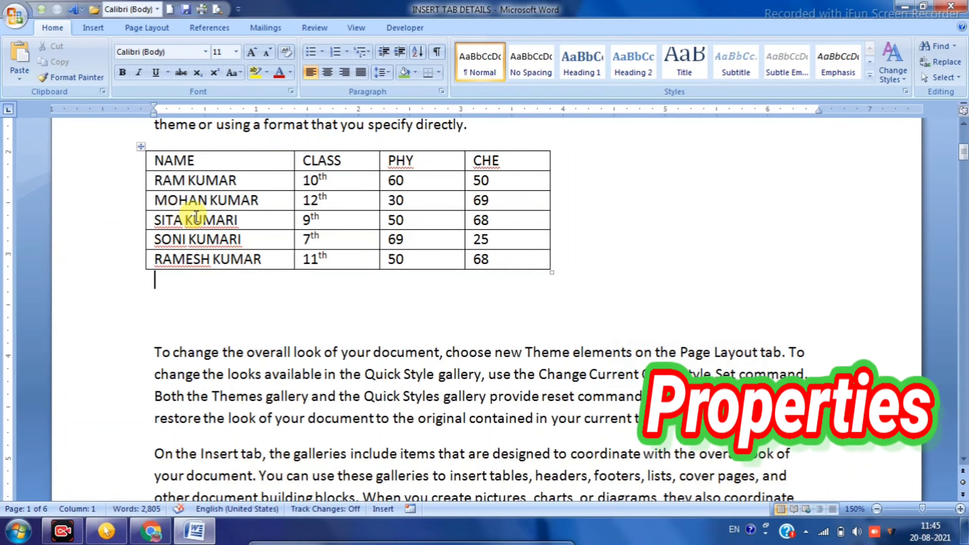
Select the whole marks table and set its alignment to Center in the table properties.
left_click(196, 160)
left_click(142, 148)
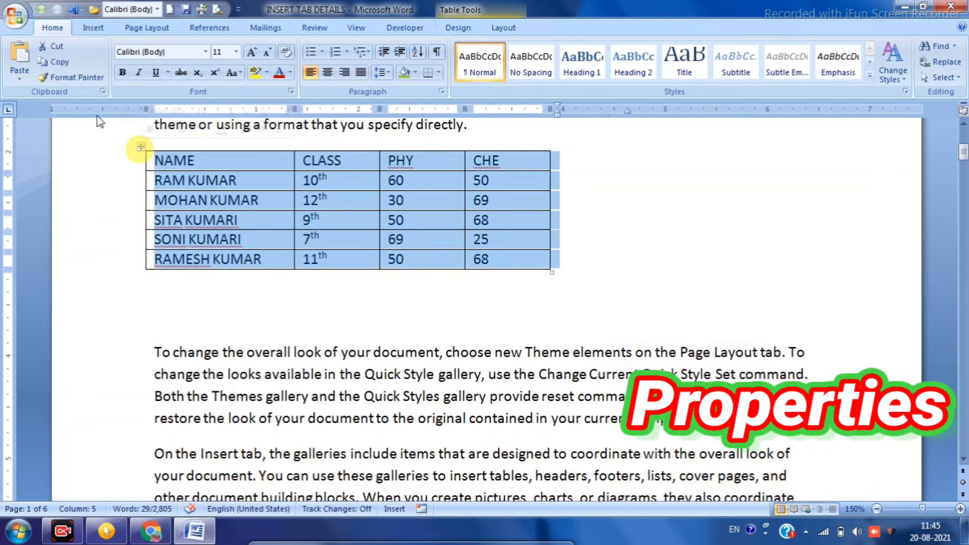
left_click(487, 30)
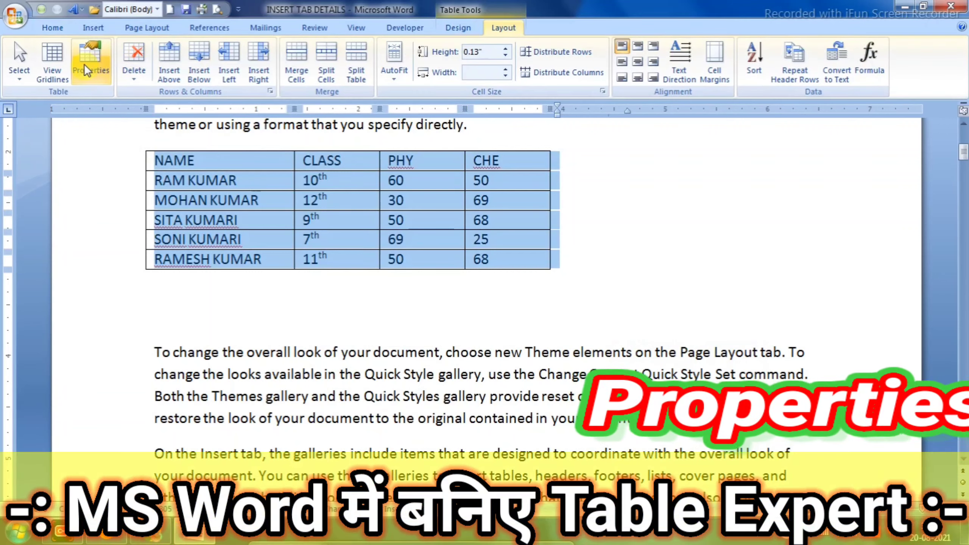
left_click(91, 55)
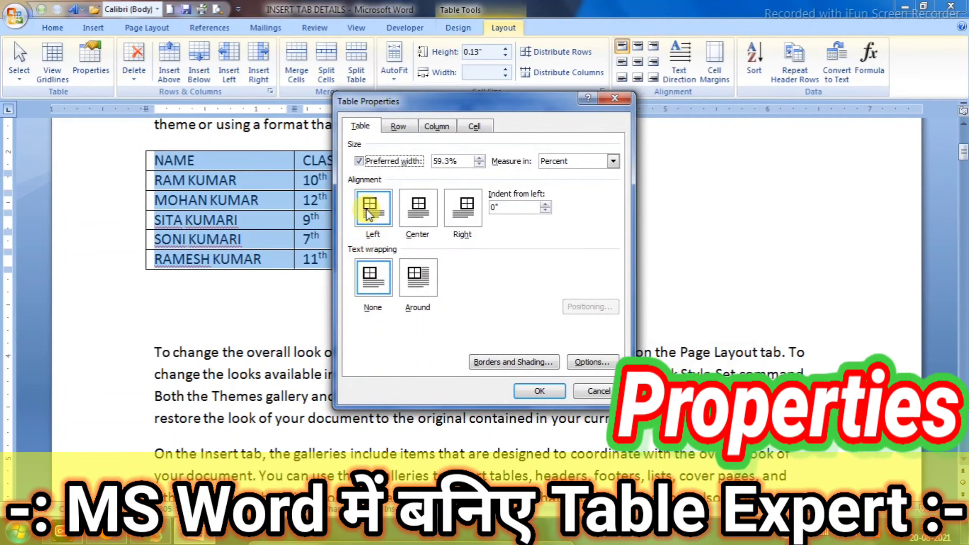
left_click(424, 210)
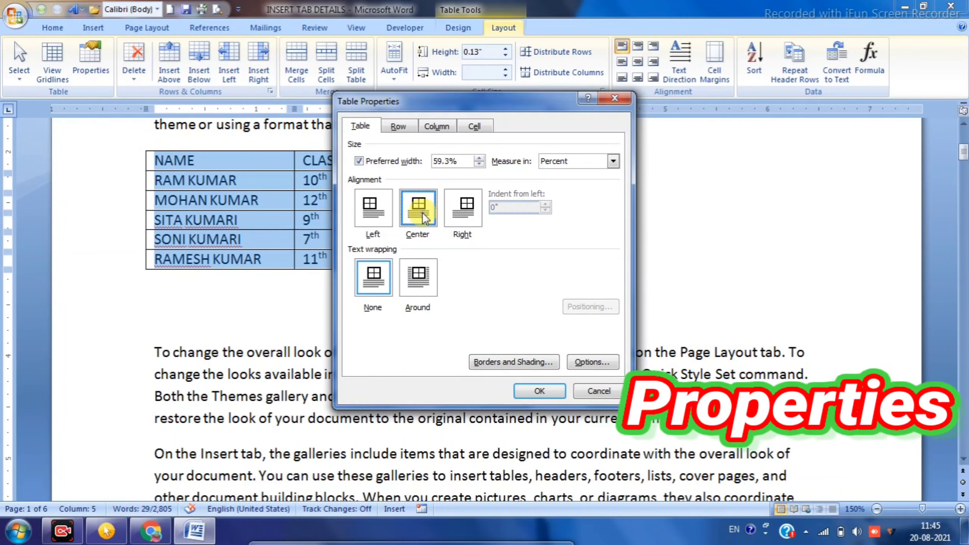
left_click(532, 393)
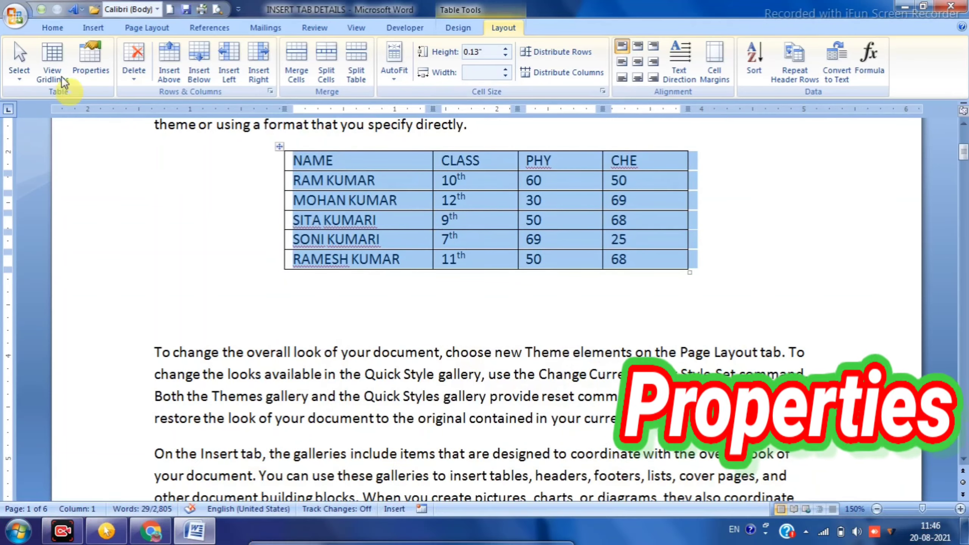
Try Around text wrapping on the centred marks table and undo the change.
left_click(100, 74)
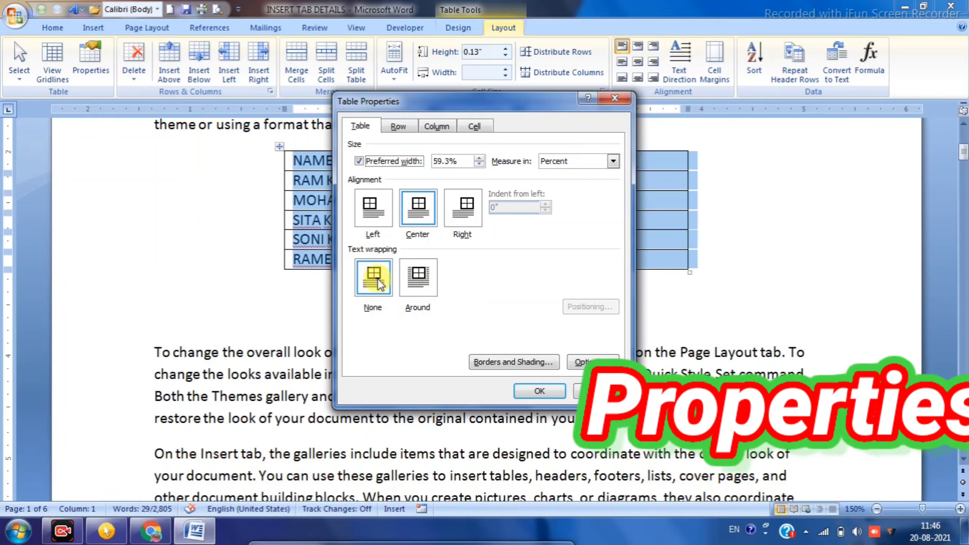
left_click(377, 279)
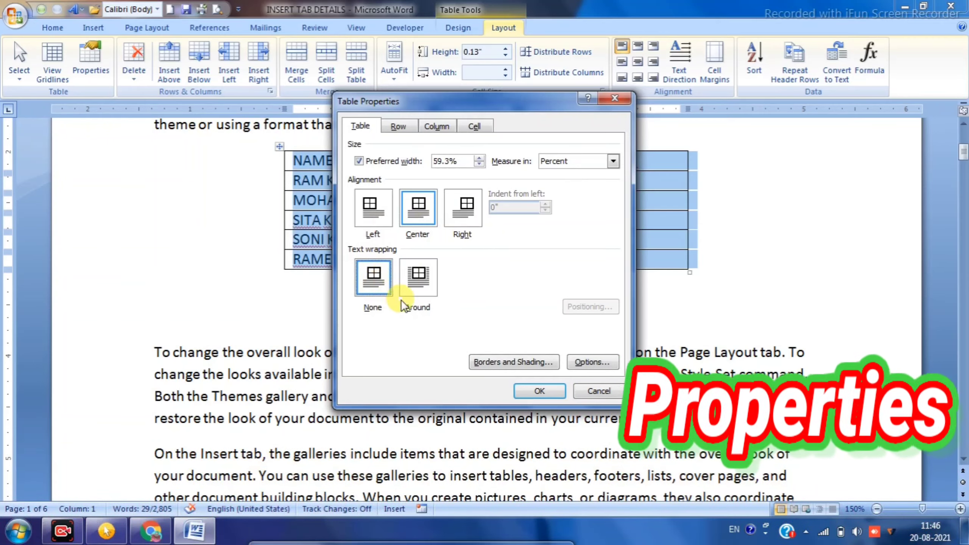
left_click(421, 275)
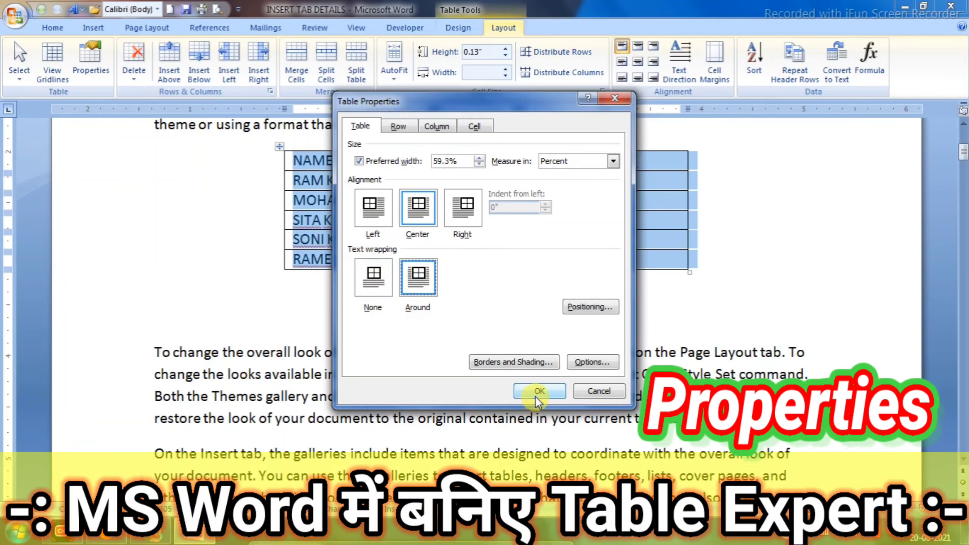
left_click(538, 391)
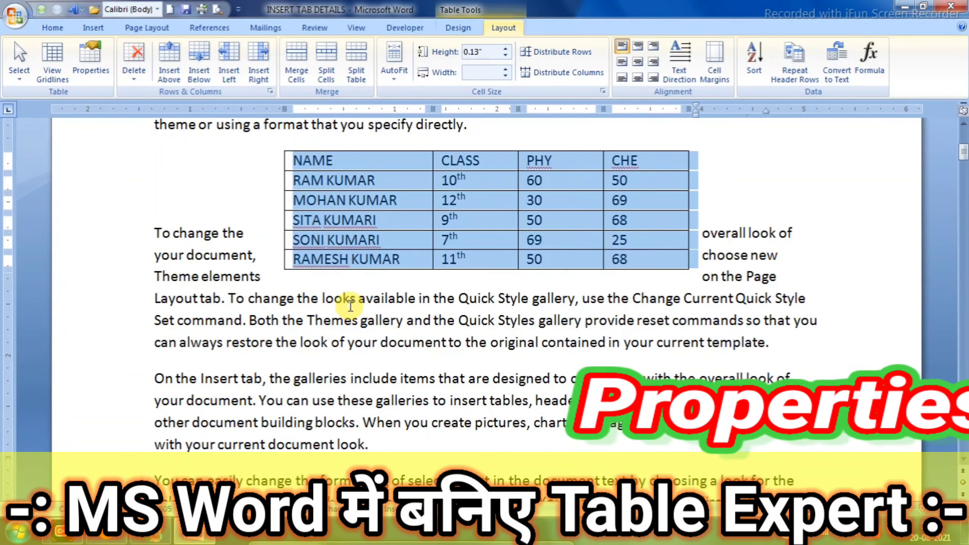
key("ctrl+z")
Remove the empty paragraphs between the marks table and the text below it.
left_click(339, 316)
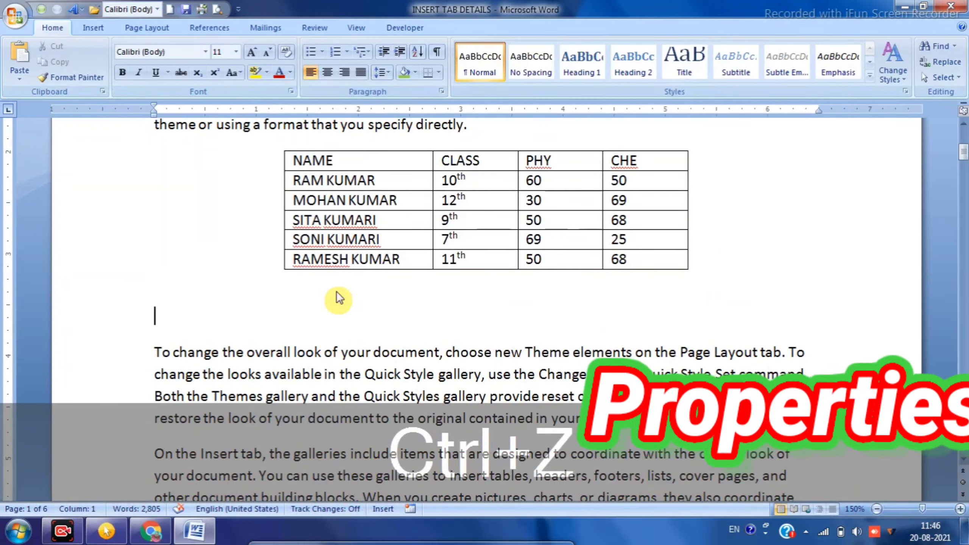
key("Delete")
key("Delete")
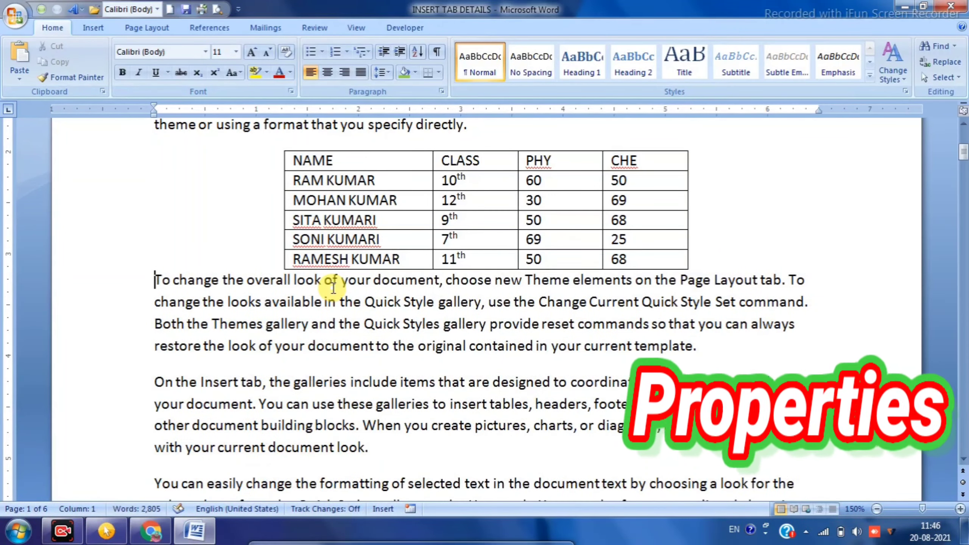
Set the marks table's text wrapping to Around in the table properties.
scroll(333, 287, "up", 3)
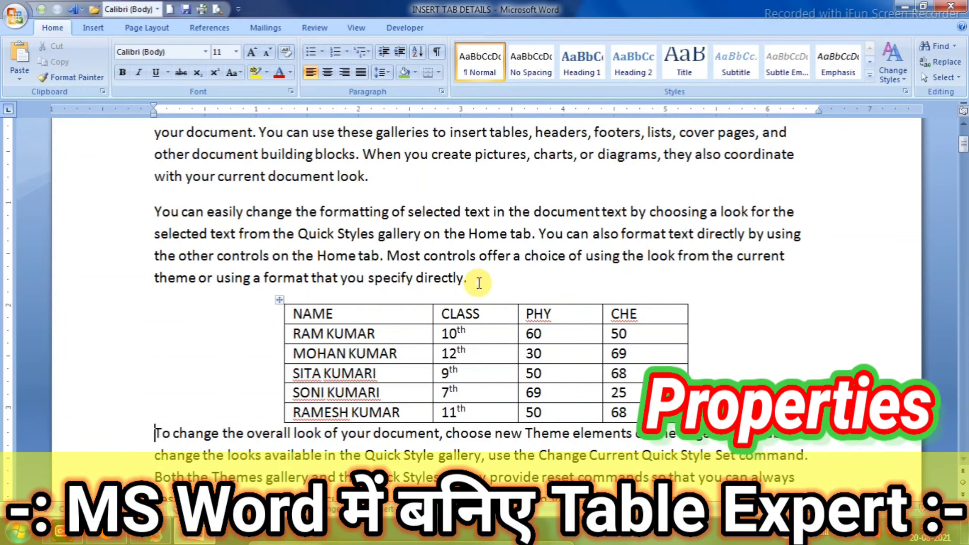
left_click(345, 332)
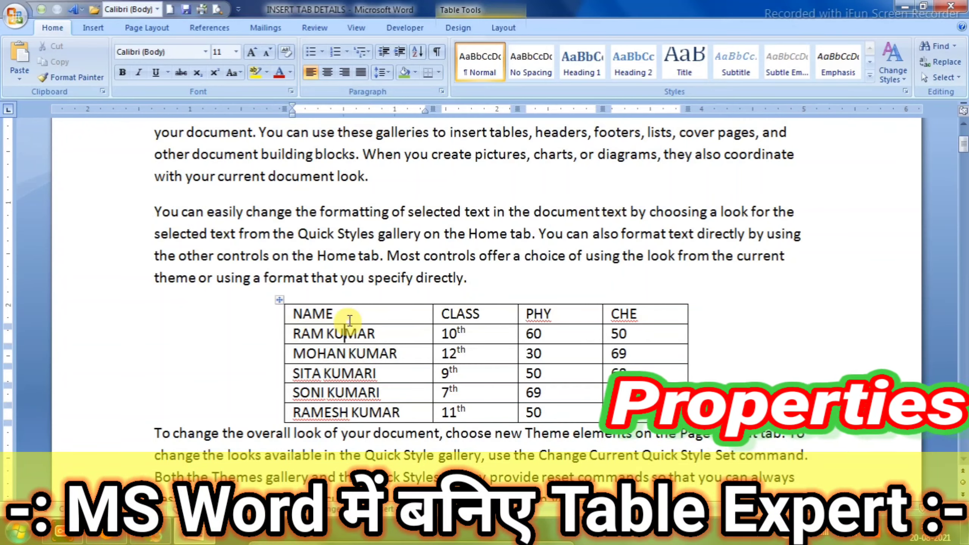
left_click(503, 28)
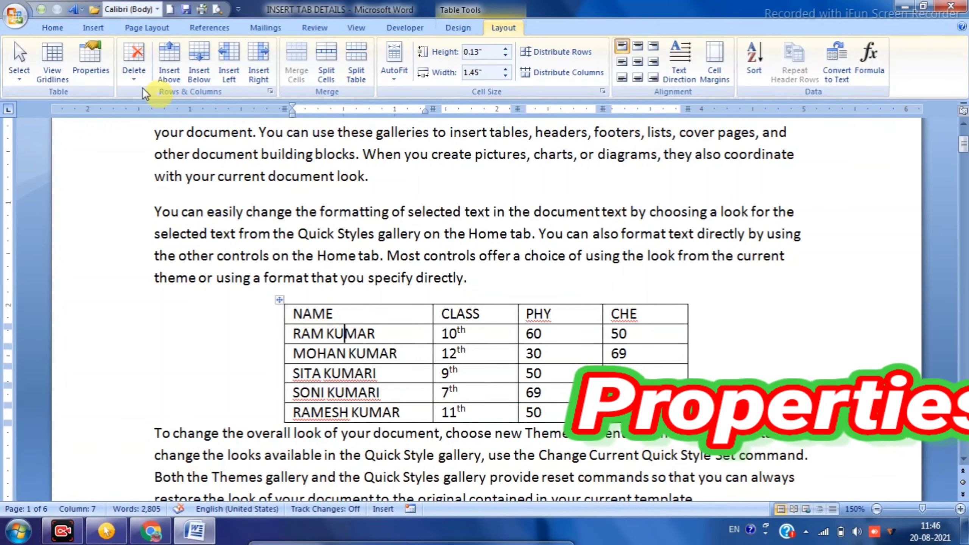
left_click(85, 59)
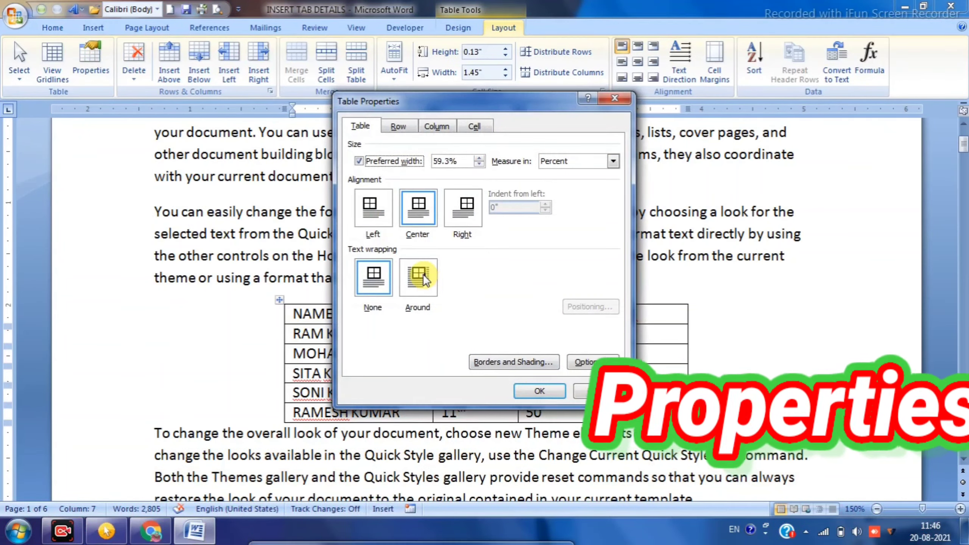
left_click(423, 274)
left_click(537, 393)
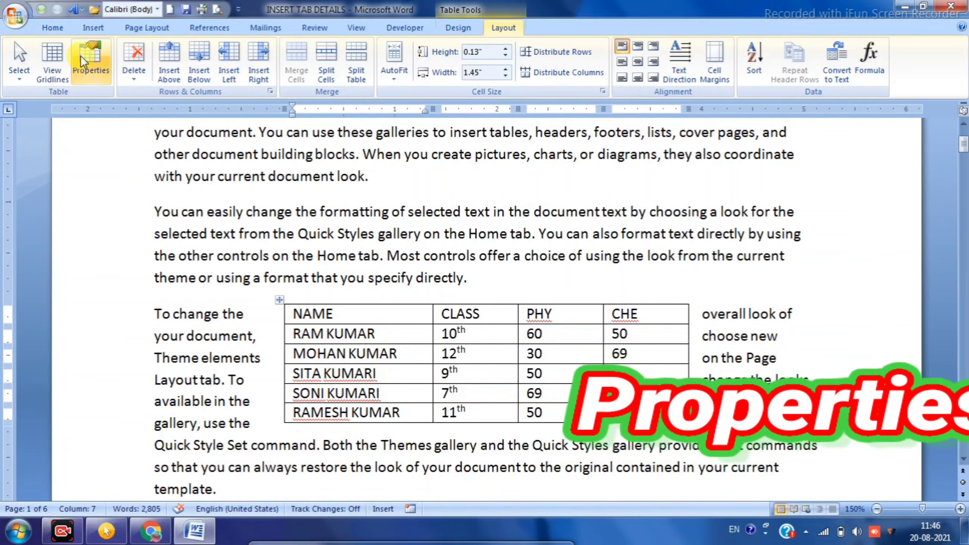
Set the marks table's text wrapping back to None and undo that change.
left_click(81, 56)
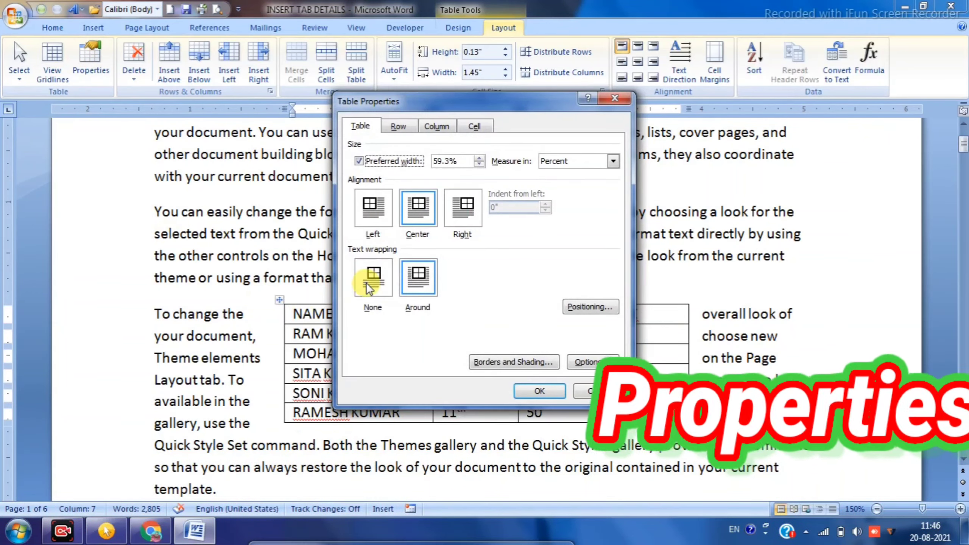
left_click(366, 282)
left_click(539, 391)
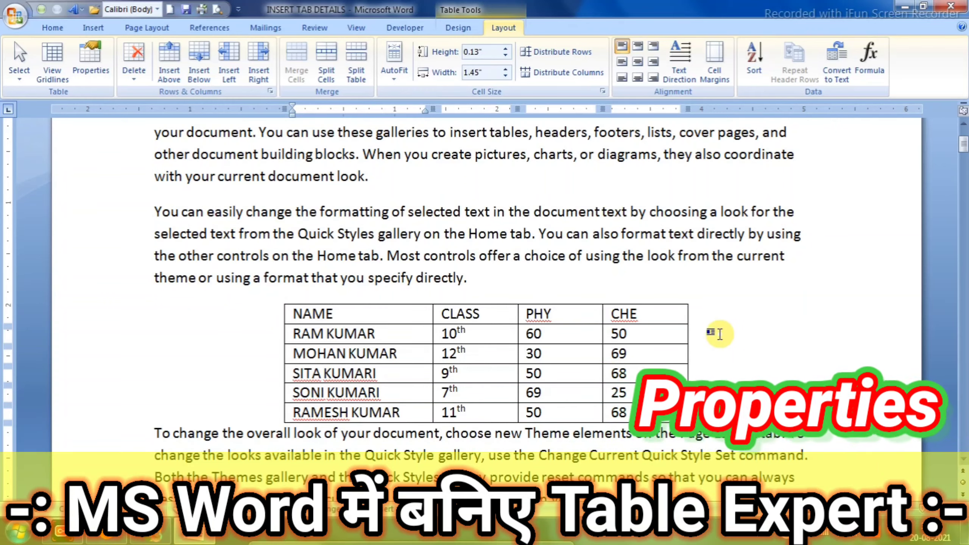
key("ctrl+z")
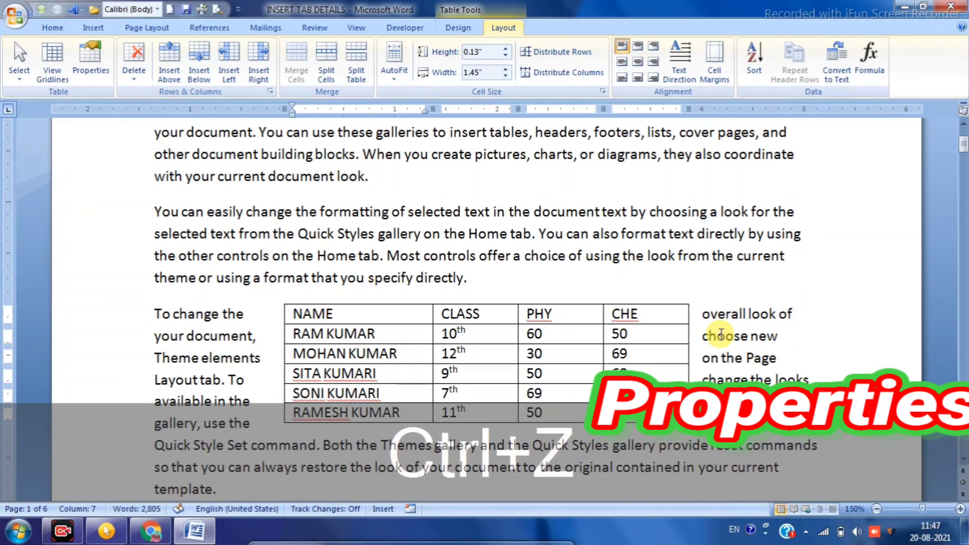
Undo the recent table edits back through the removal of the MATH, ENG, HINDI and TOTAL columns, and deselect those columns.
key("ctrl+z")
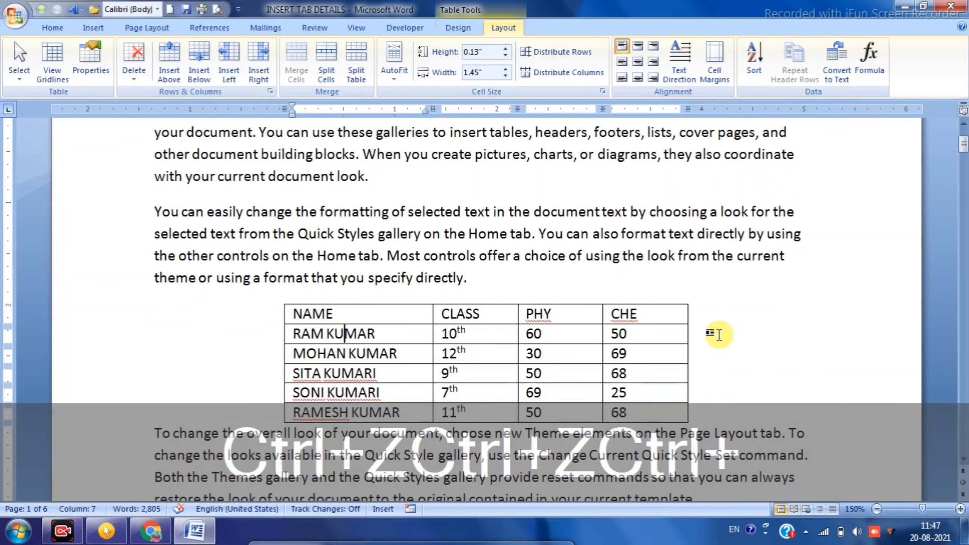
key("ctrl+z")
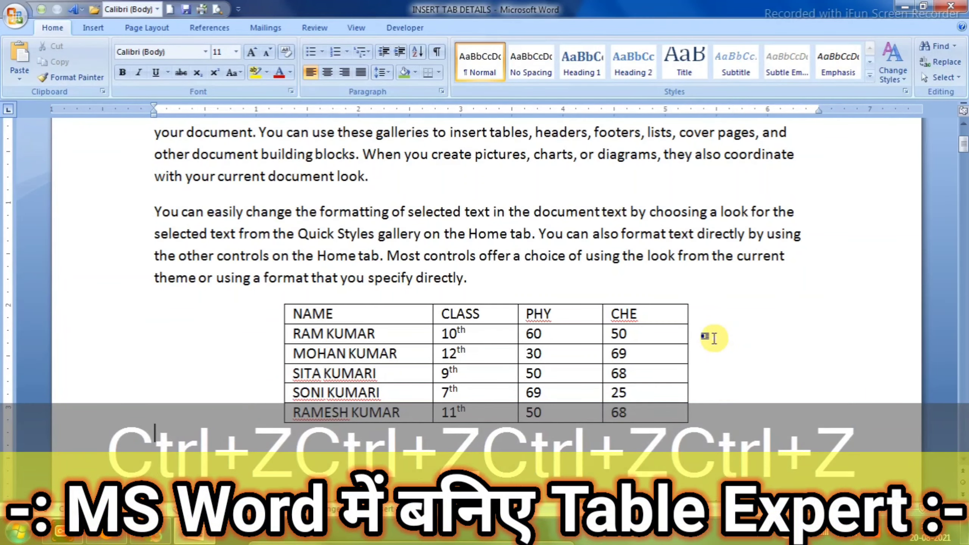
key("ctrl+z")
key("ctrl+z")
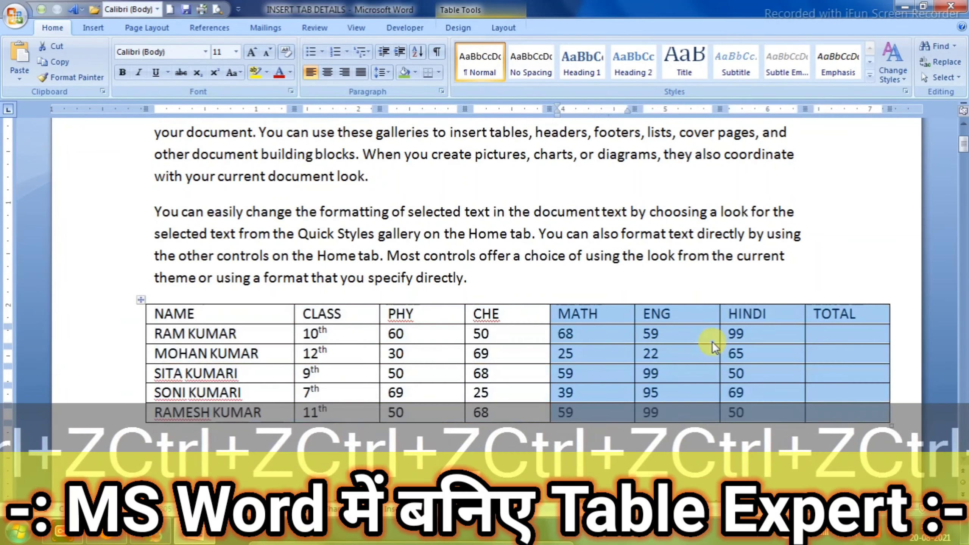
left_click(655, 338)
scroll(626, 335, "down", 3)
left_click(512, 302)
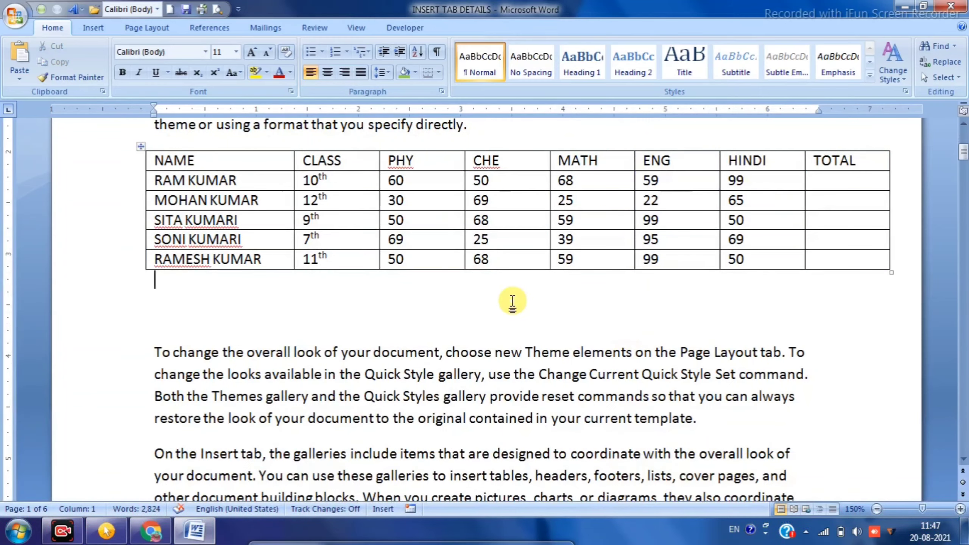
Delete the PHY cell in the 9th-class student's row with the cells shifted left, and undo the deletion.
left_click(406, 221)
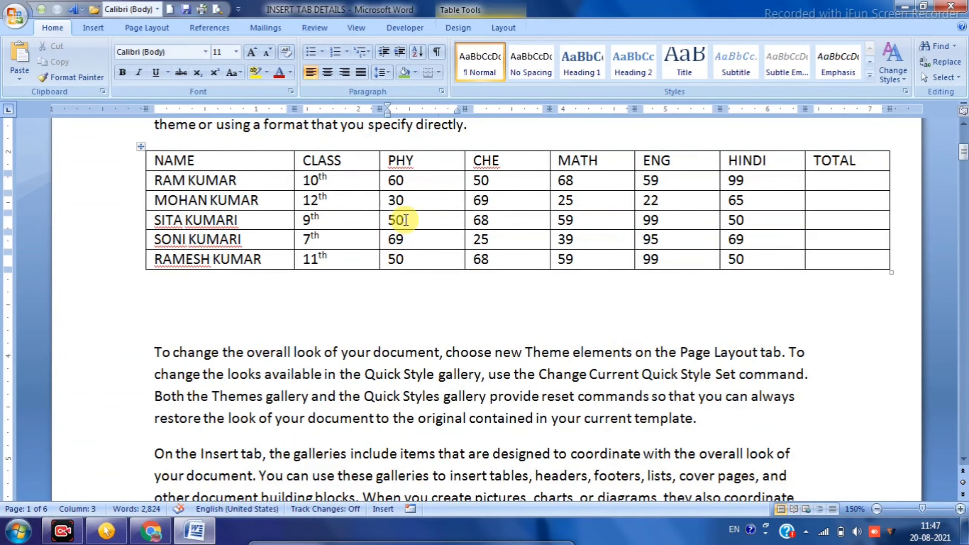
left_click(503, 28)
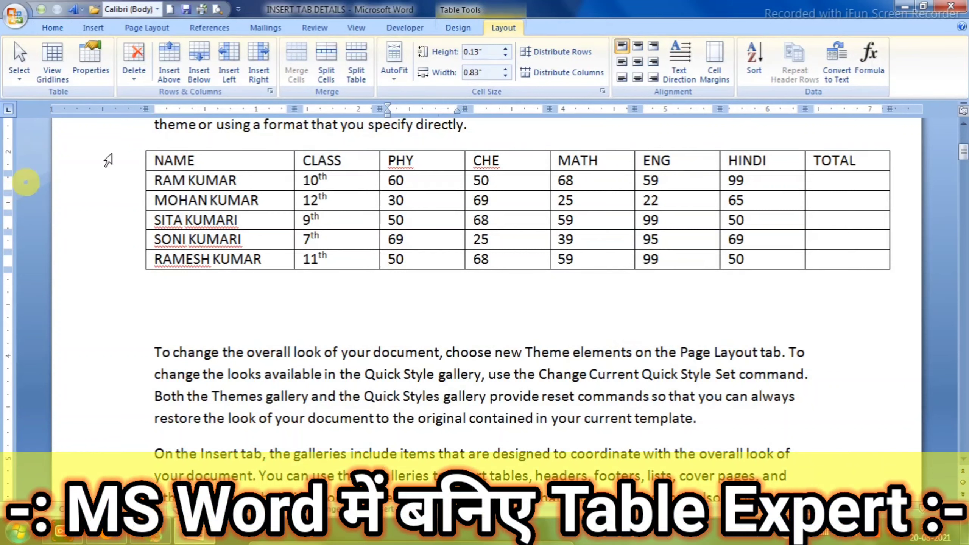
left_click(136, 66)
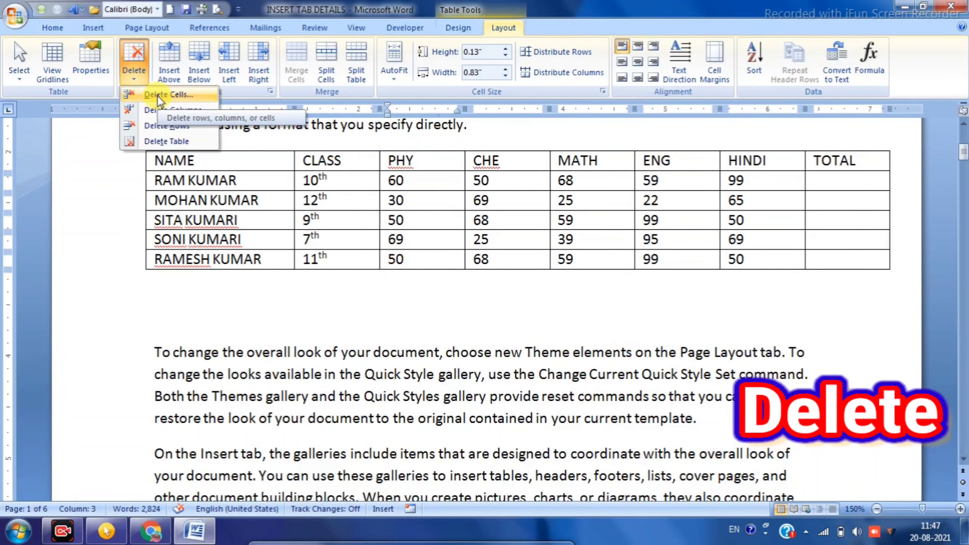
left_click(158, 96)
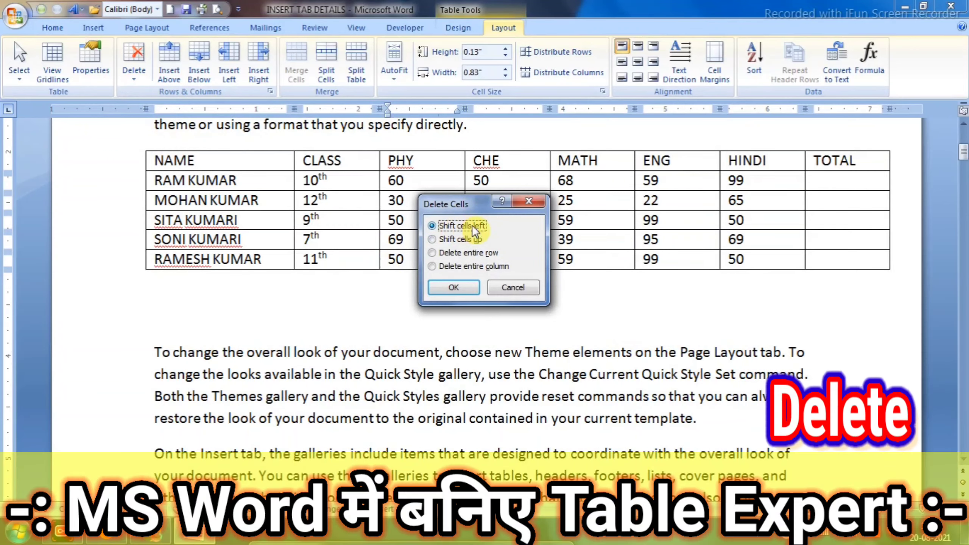
left_click(454, 286)
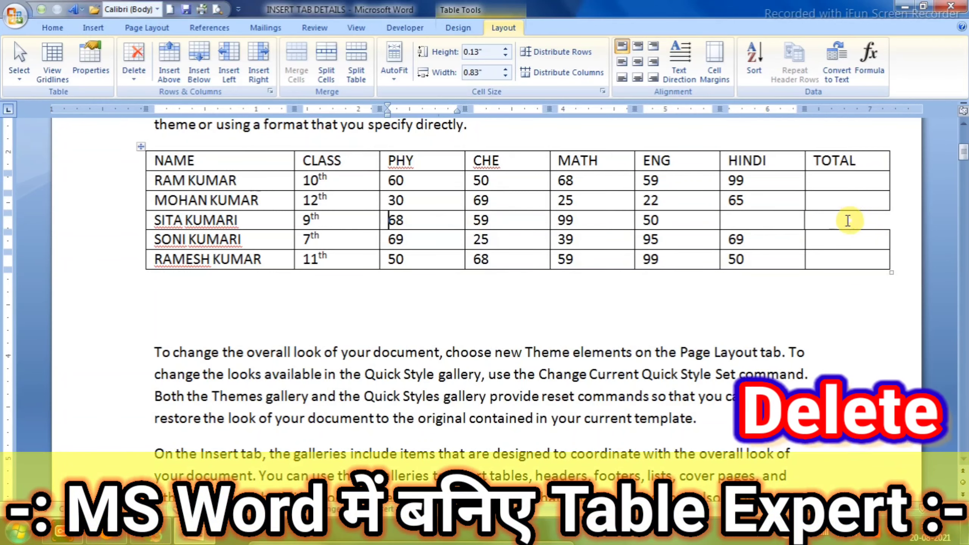
key("ctrl+z")
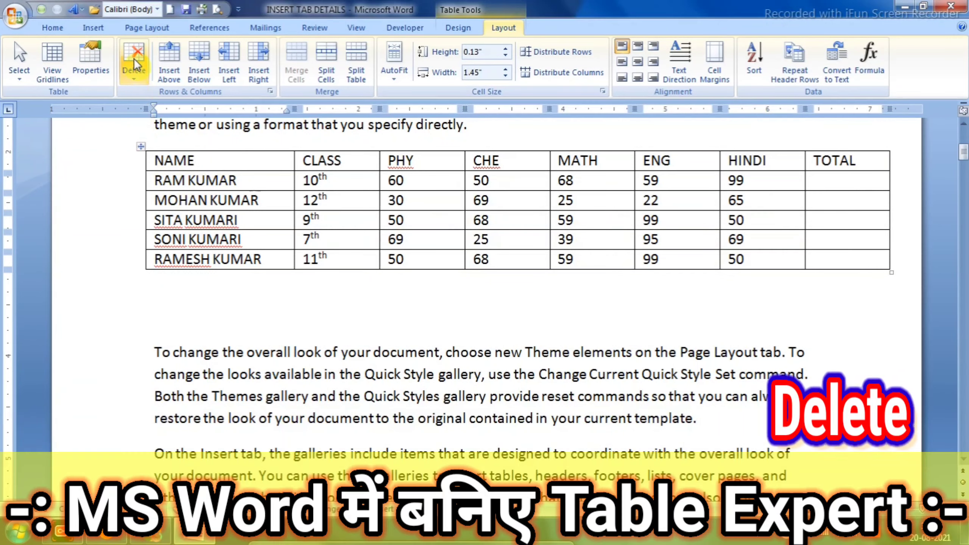
Delete the table's NAME column and undo the deletion.
left_click(132, 80)
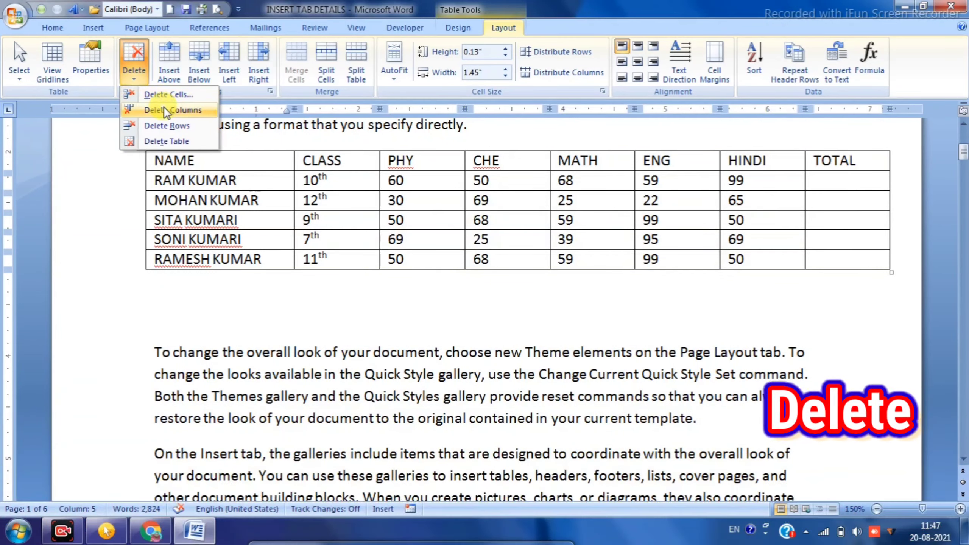
left_click(167, 110)
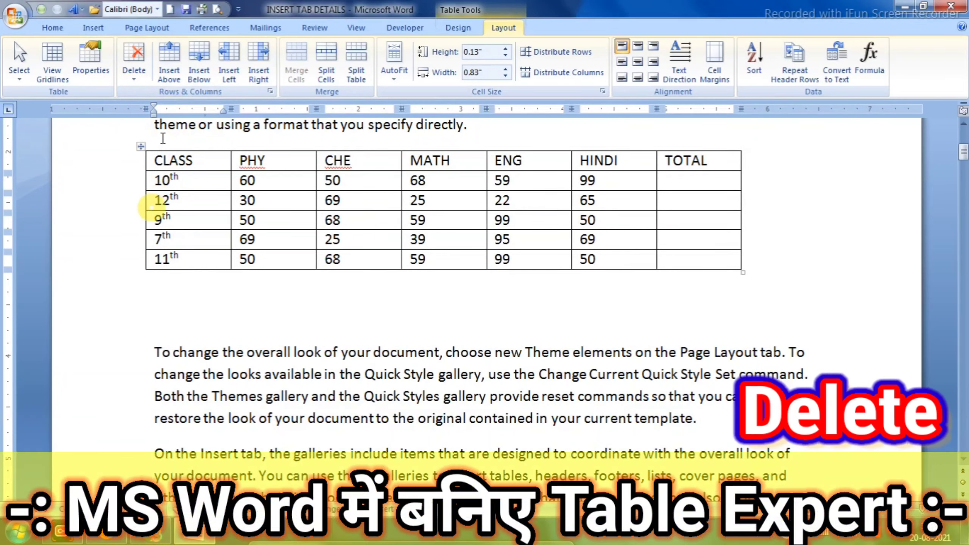
key("ctrl+z")
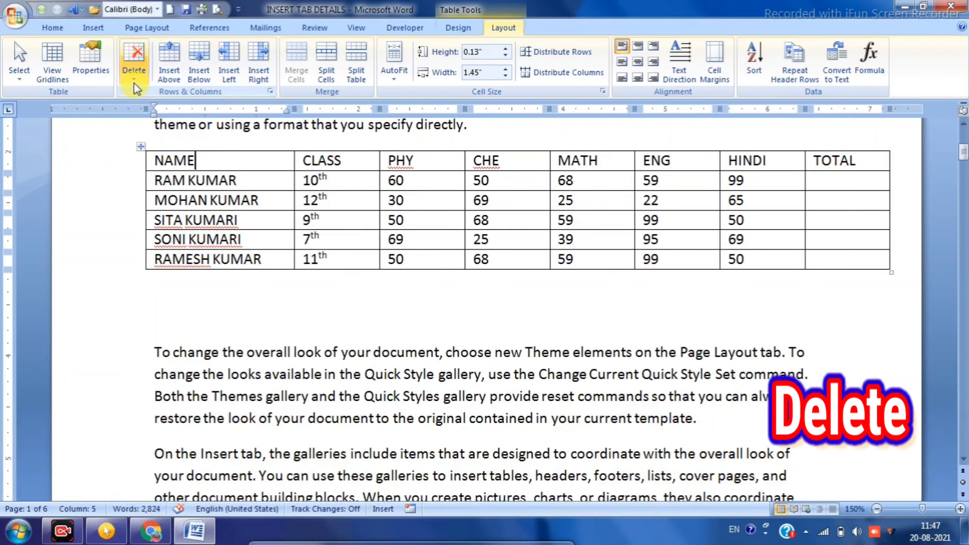
Delete the table's header row twice, undoing the deletion each time.
left_click(132, 80)
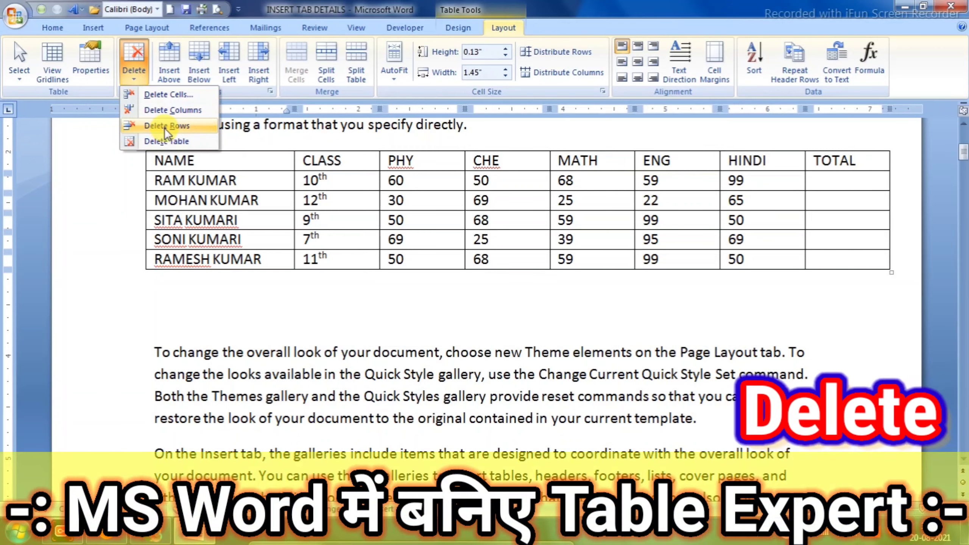
left_click(164, 127)
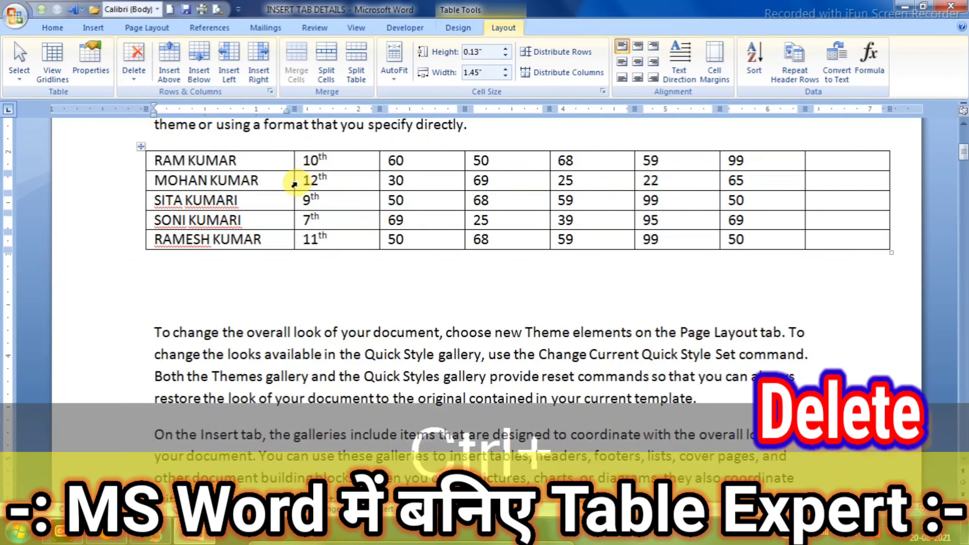
key("ctrl+z")
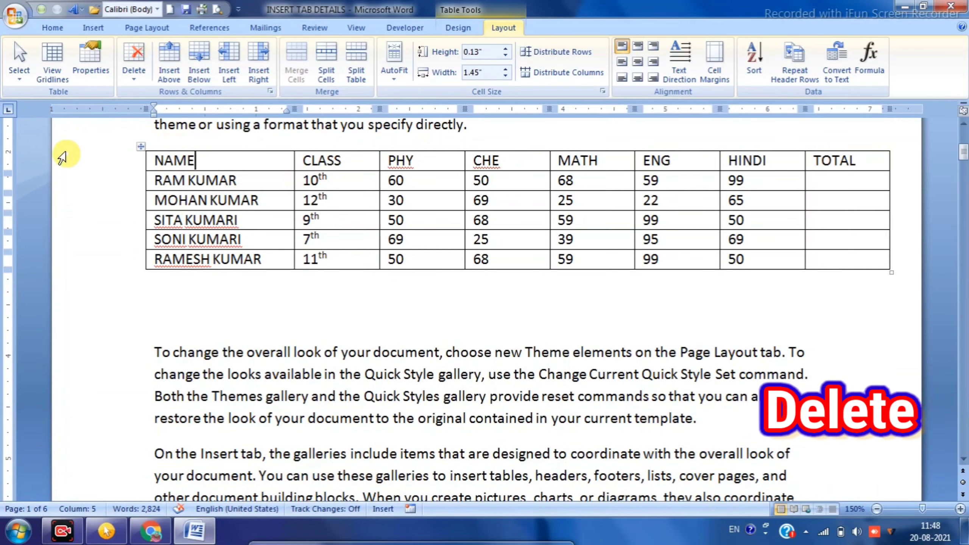
left_click(131, 71)
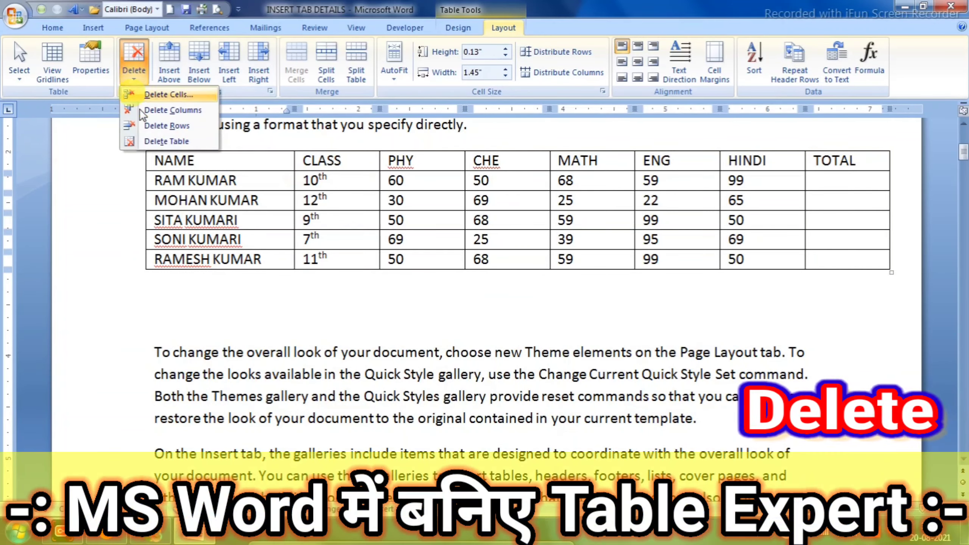
left_click(167, 125)
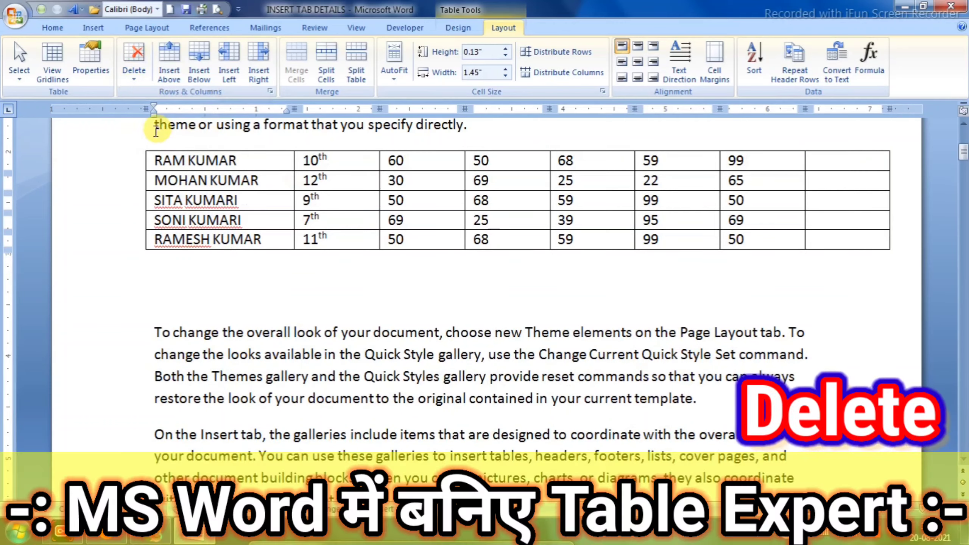
key("ctrl+z")
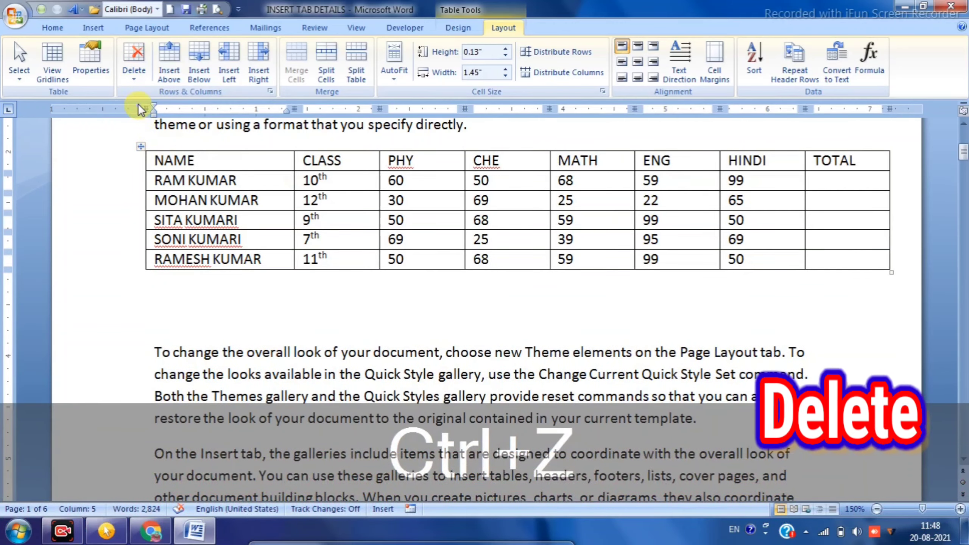
Delete the entire table and undo the deletion.
left_click(138, 85)
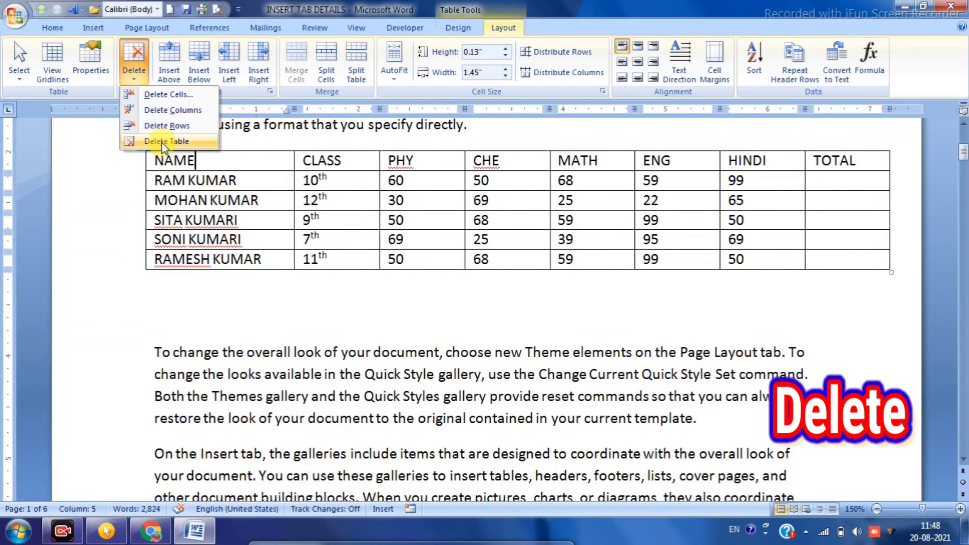
left_click(161, 142)
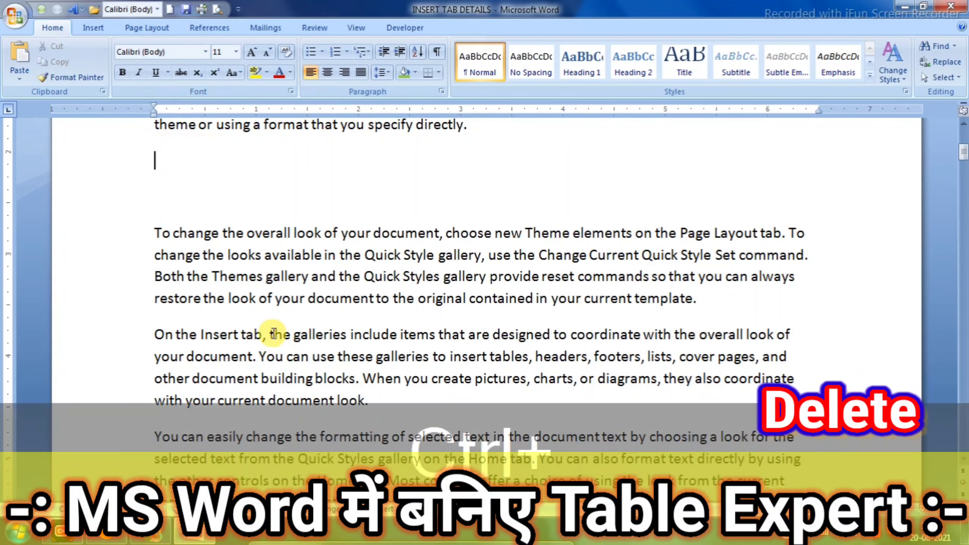
key("ctrl+z")
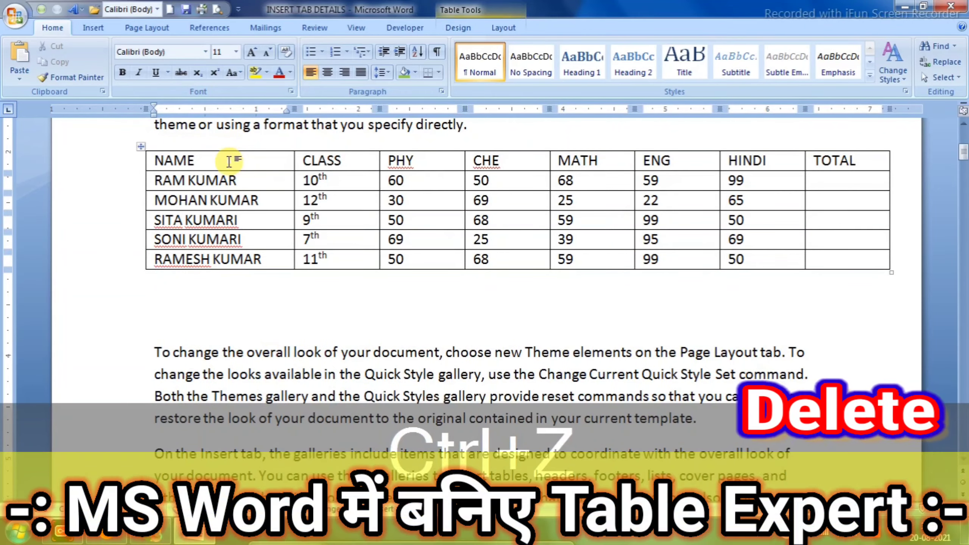
right_click(231, 163)
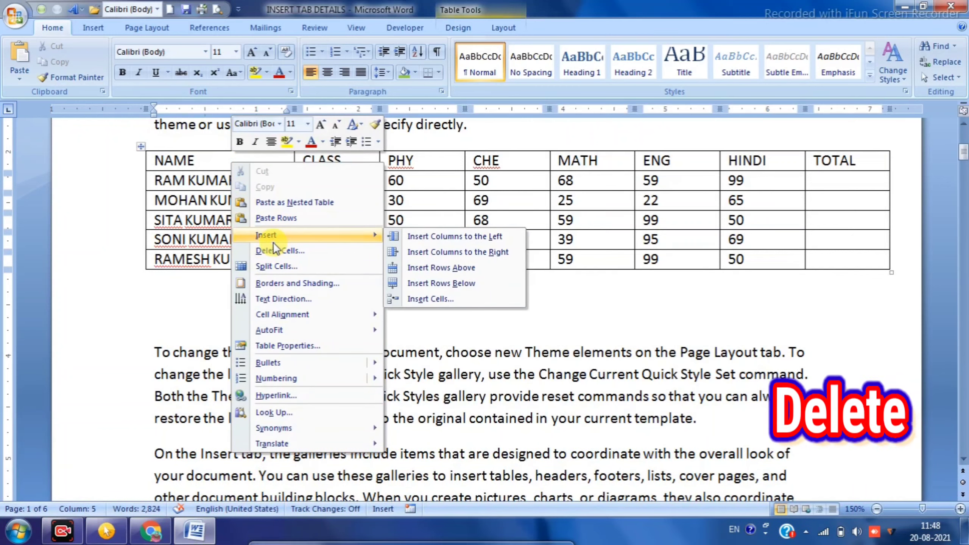
left_click(439, 187)
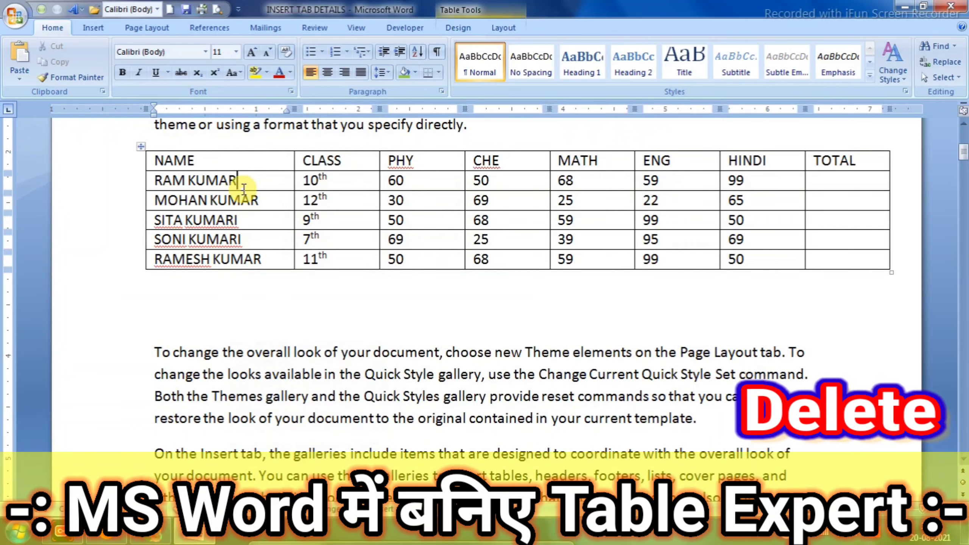
left_click(500, 29)
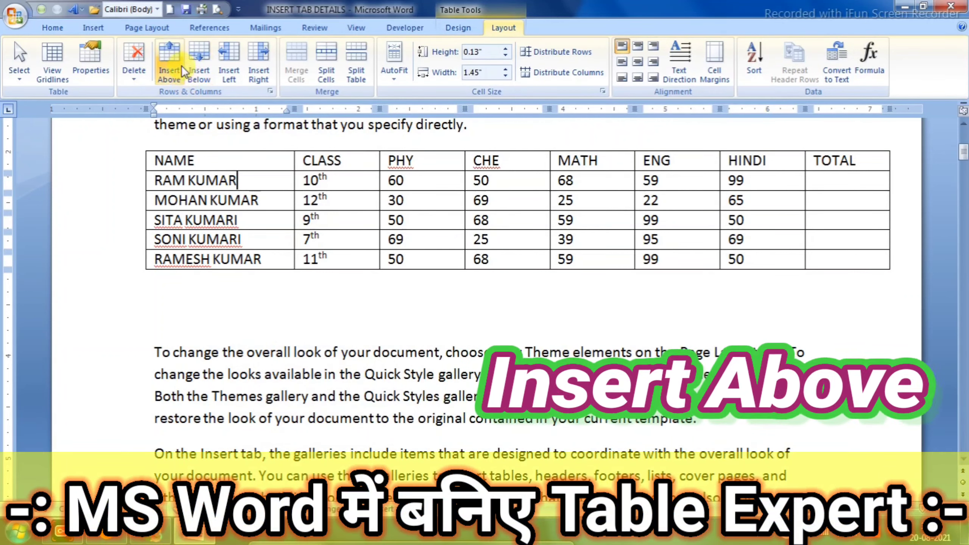
left_click(243, 170)
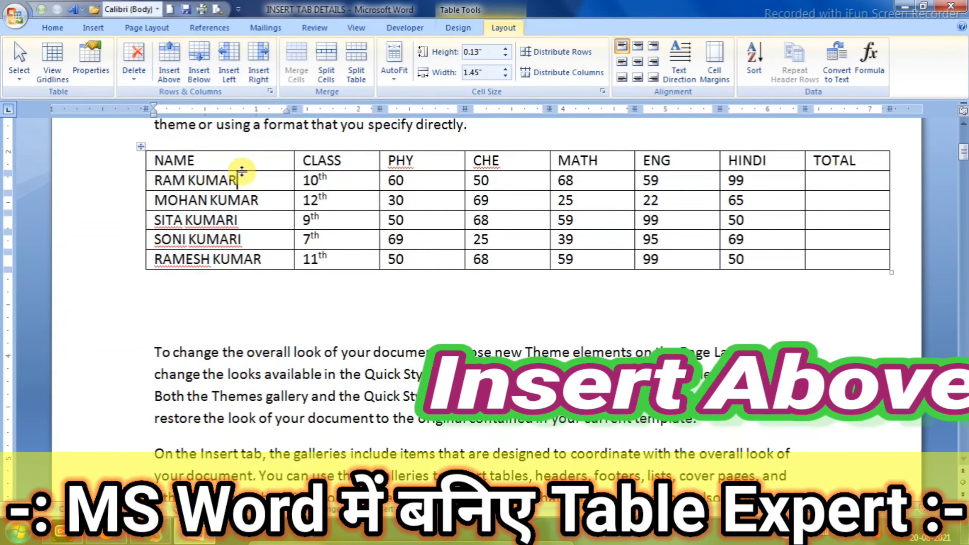
Shade the table's whole header row, from NAME to TOTAL, with the medium blue theme colour.
scroll(264, 218, "up", 2)
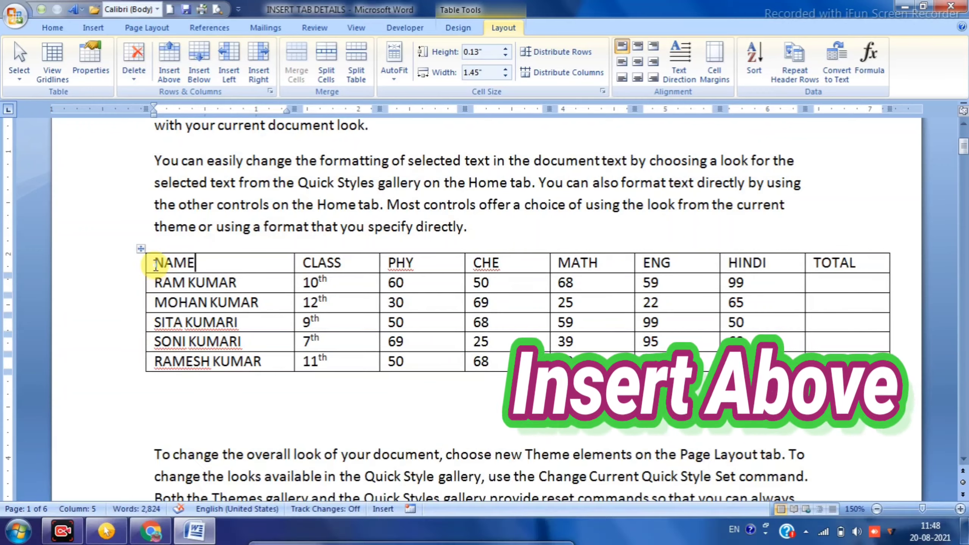
left_click_drag(155, 266, 820, 264)
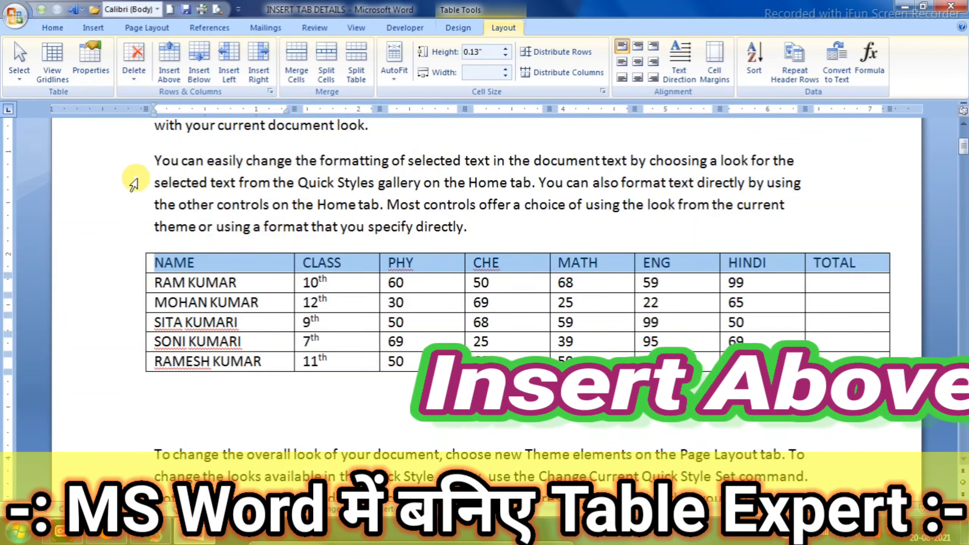
left_click(456, 28)
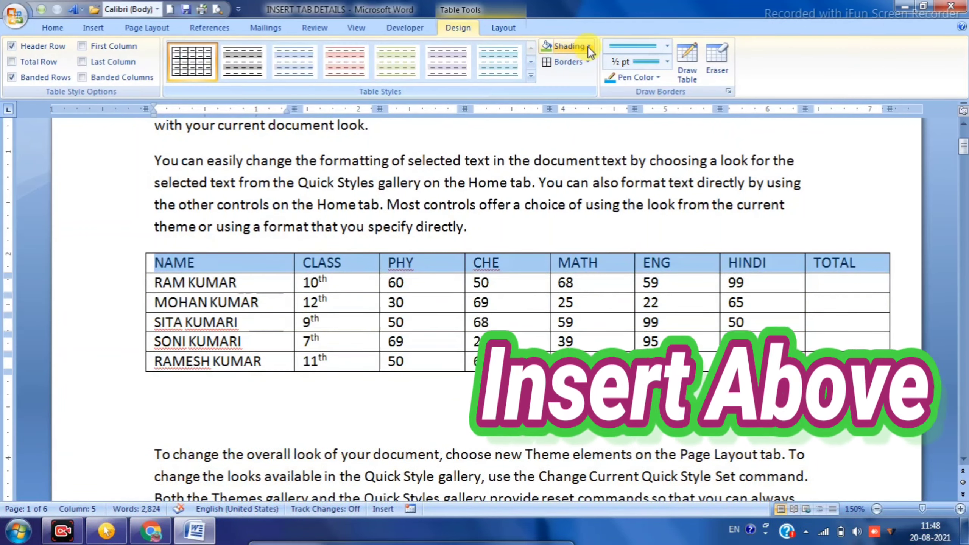
left_click(587, 46)
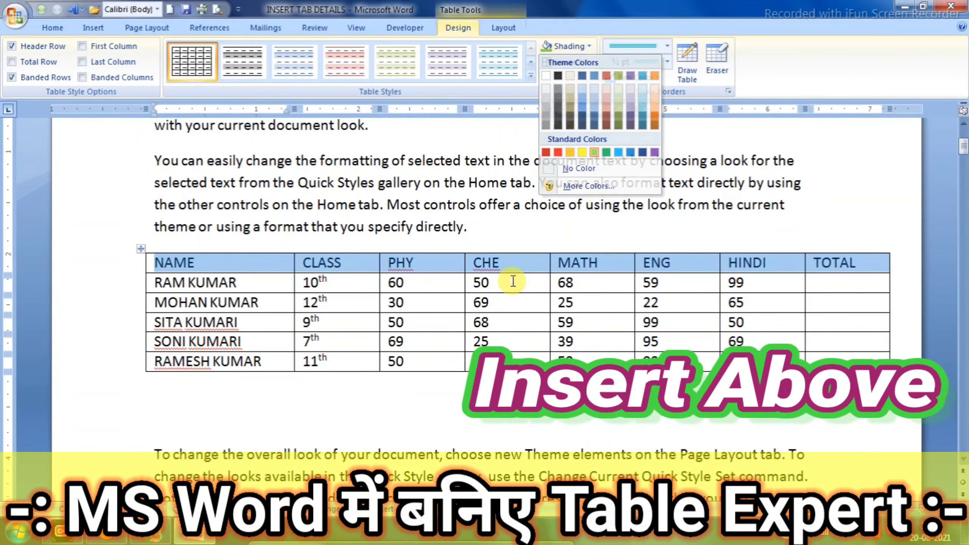
left_click(510, 276)
left_click(577, 46)
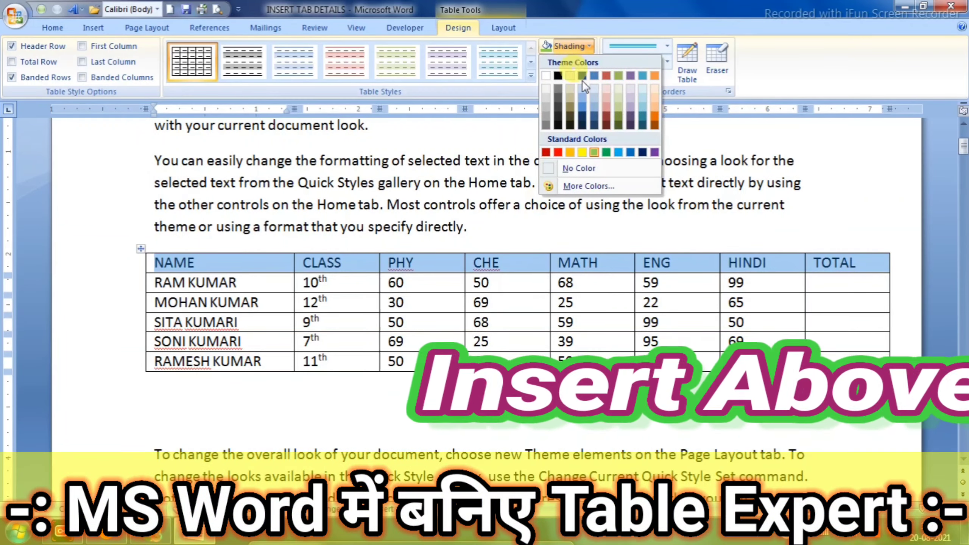
left_click(593, 76)
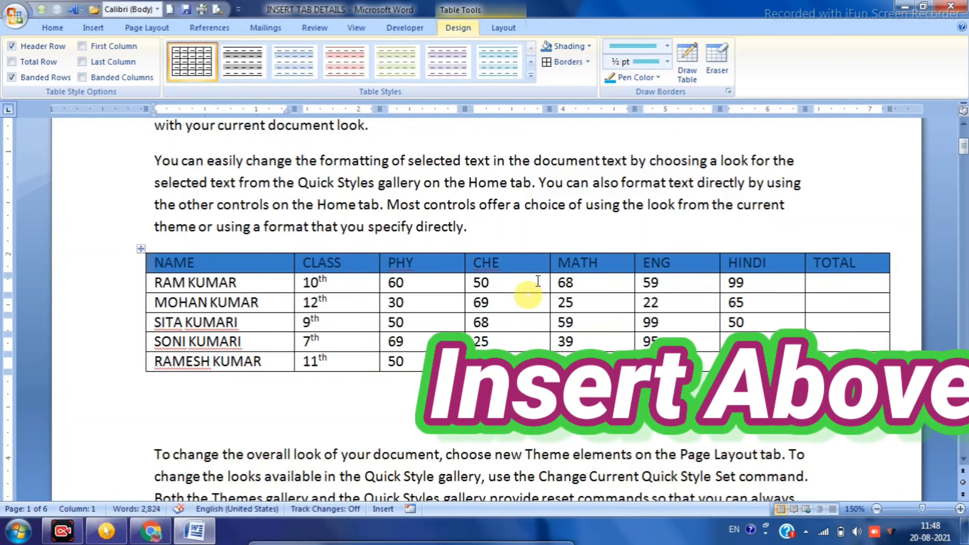
Shade the table's whole header row, from NAME to TOTAL, with the standard red colour.
left_click_drag(150, 271, 323, 267)
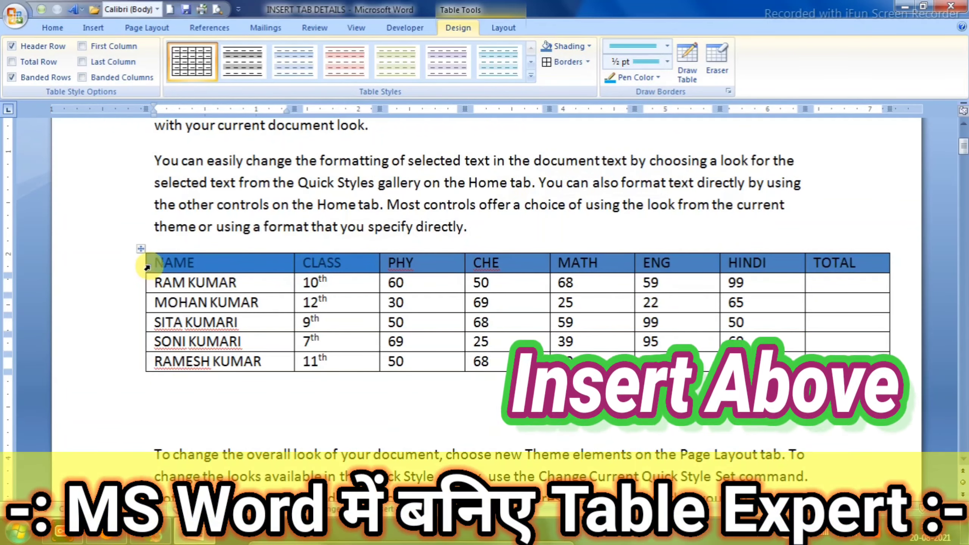
left_click_drag(150, 269, 846, 263)
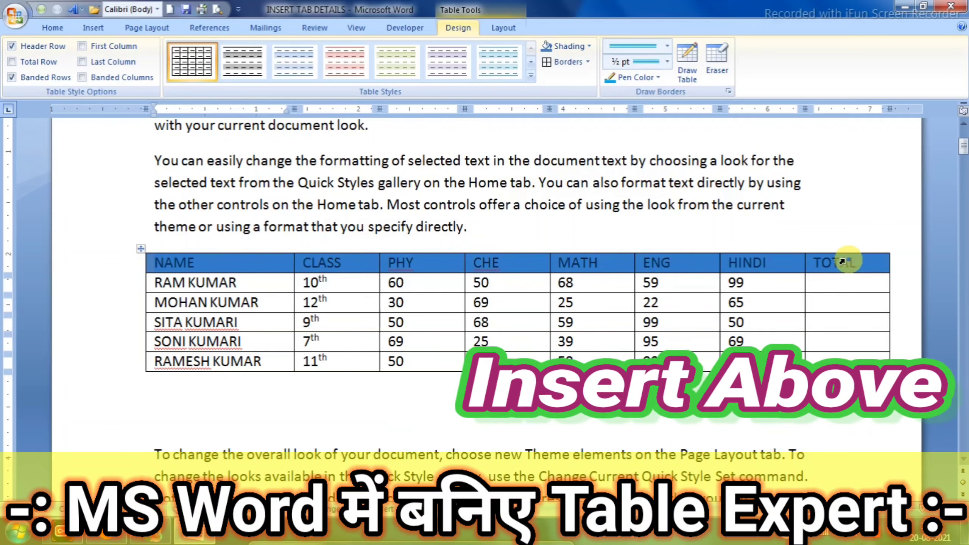
left_click(569, 47)
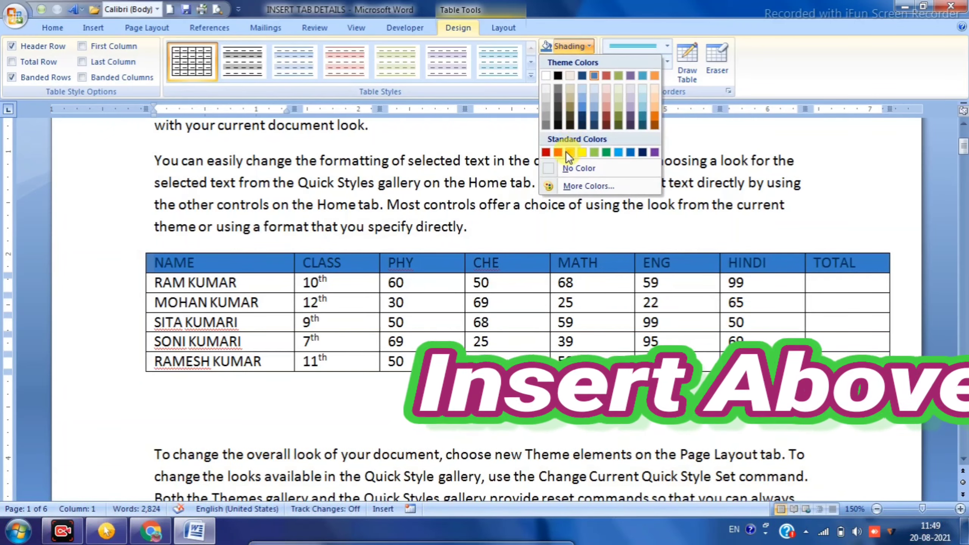
left_click(545, 152)
left_click(430, 288)
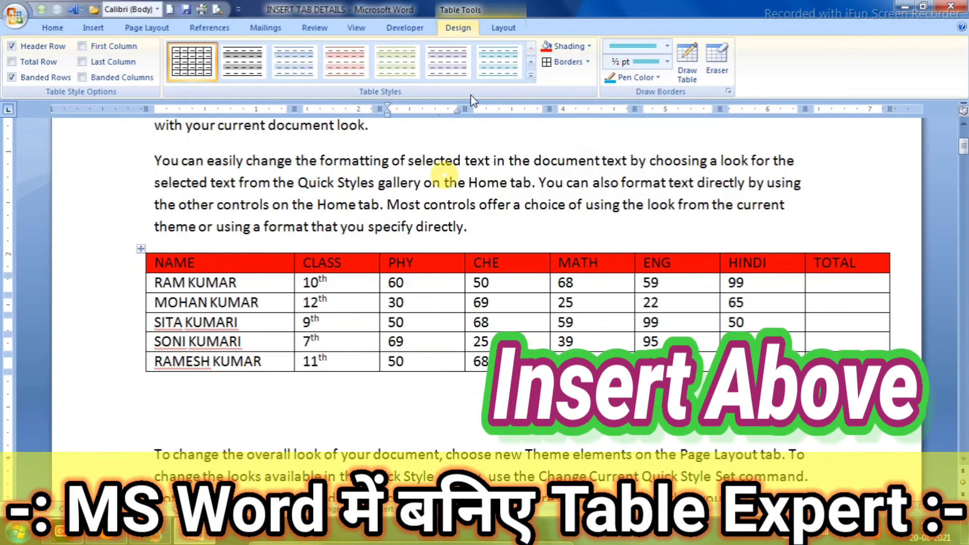
Insert an empty row above the table's header row.
left_click(502, 29)
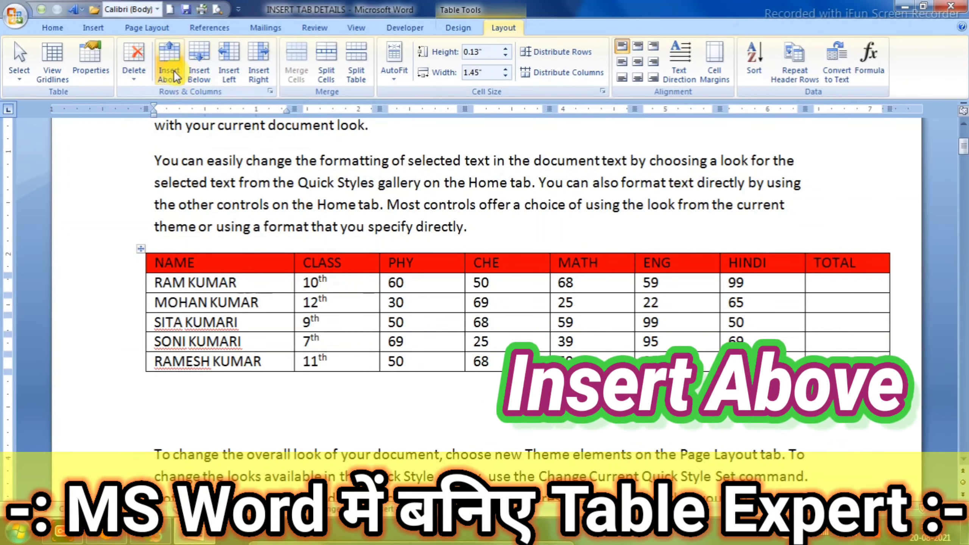
left_click(173, 64)
left_click(254, 360)
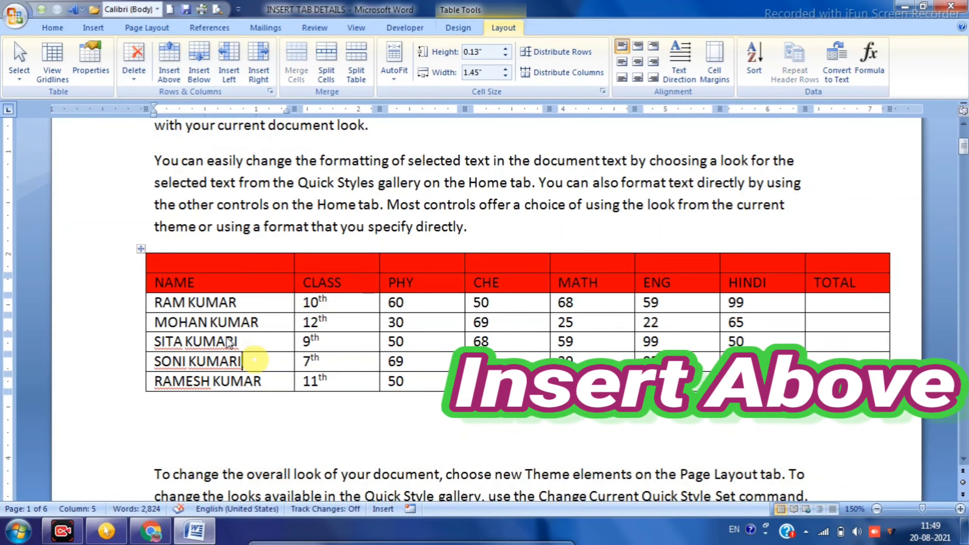
left_click_drag(246, 264, 874, 270)
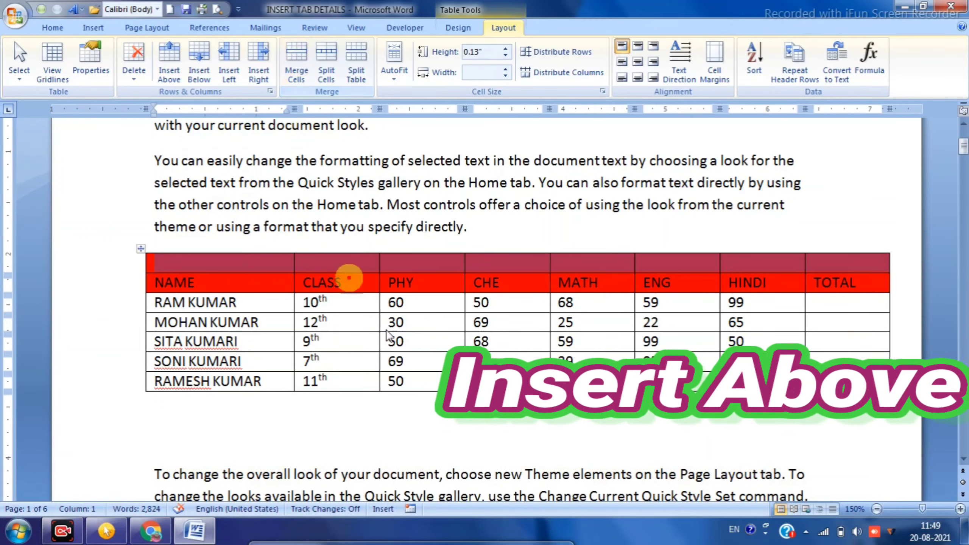
left_click(248, 265)
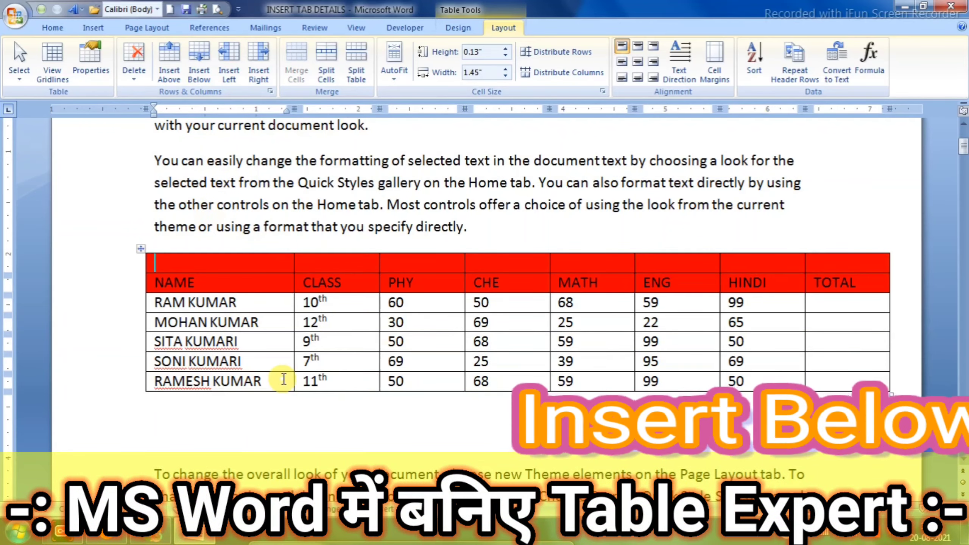
Insert an empty row below the last student's row.
left_click(267, 381)
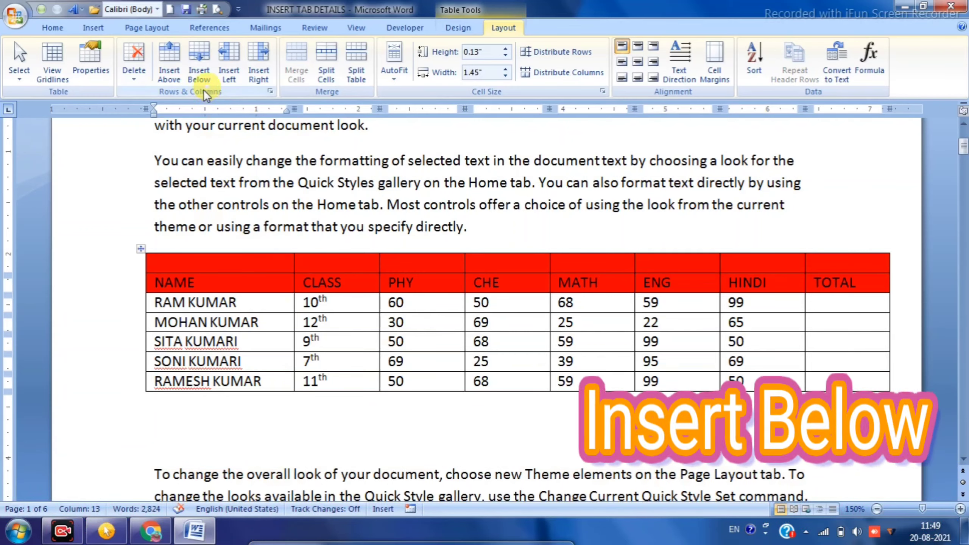
left_click(203, 53)
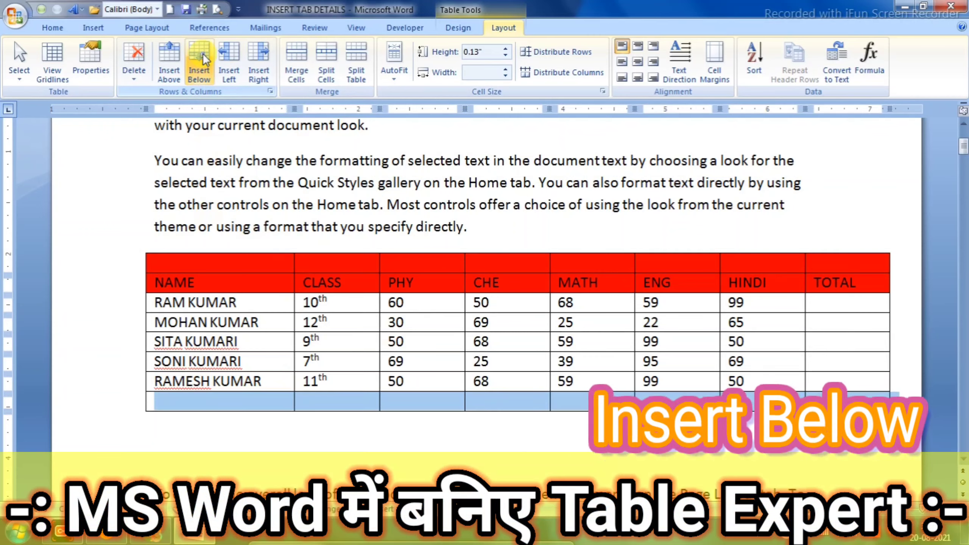
left_click(259, 401)
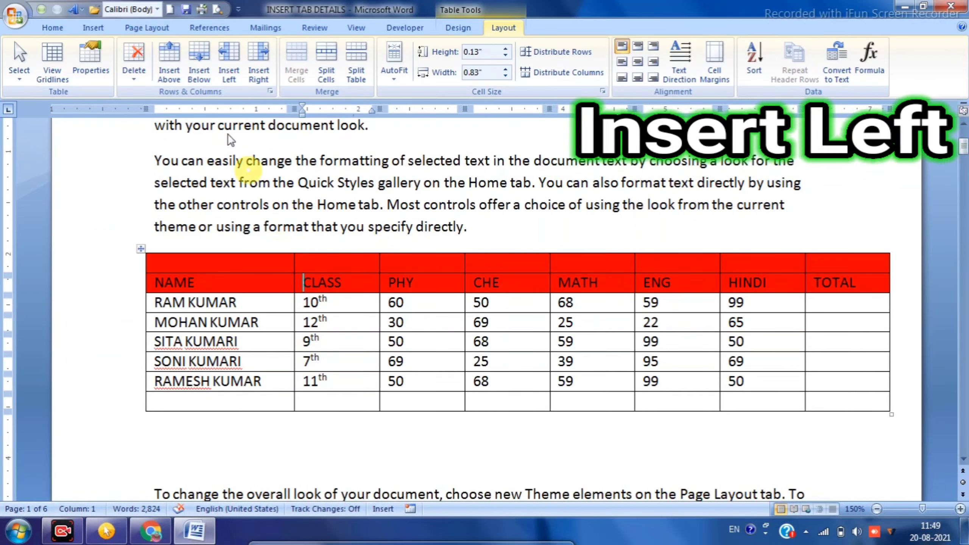
Insert an empty column before the CLASS column and another after the PHY column.
left_click(223, 53)
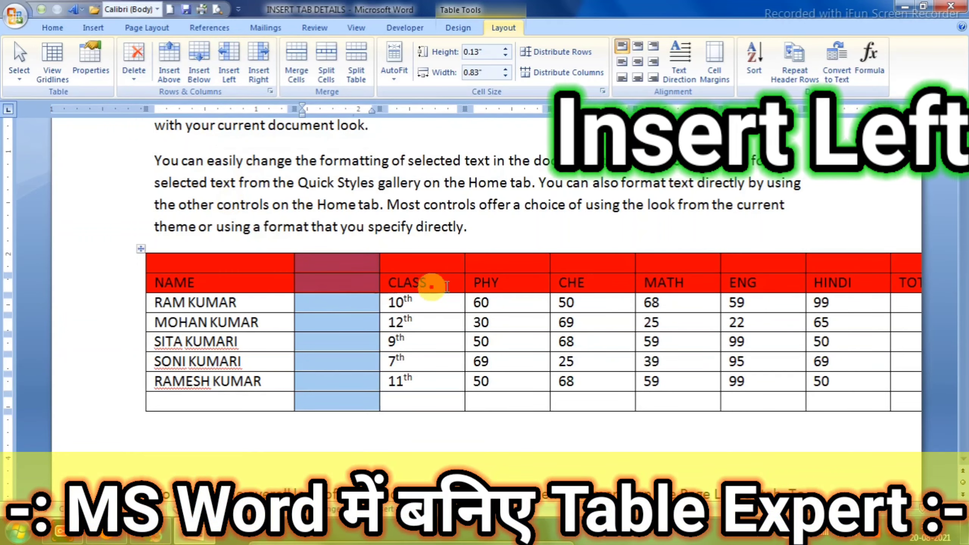
left_click(526, 287)
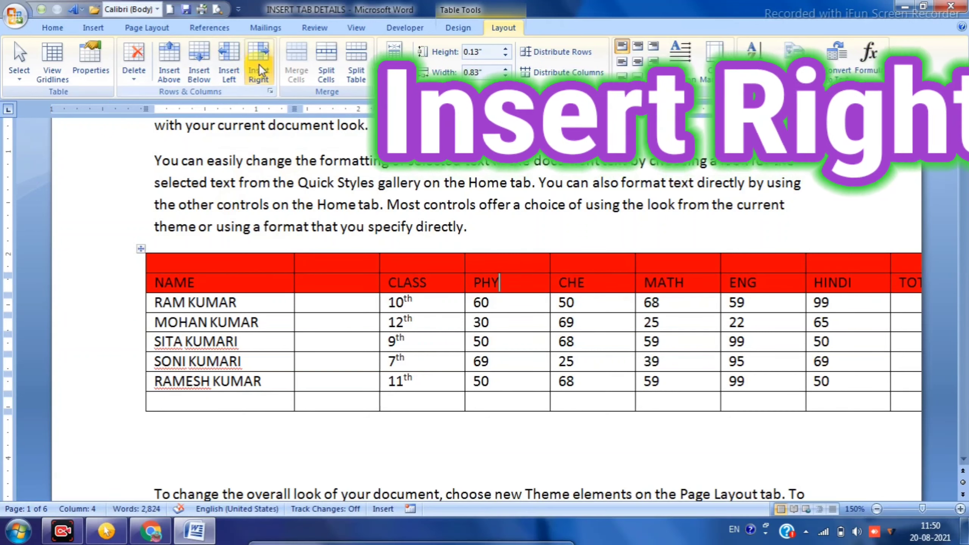
left_click(258, 64)
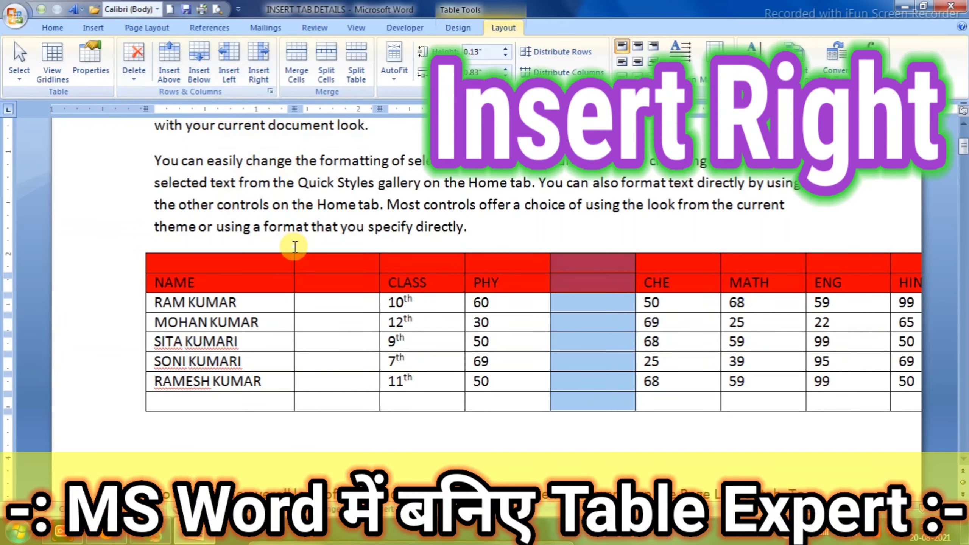
Undo the insertion of both empty columns and both empty rows.
key("ctrl+z")
key("ctrl+z")
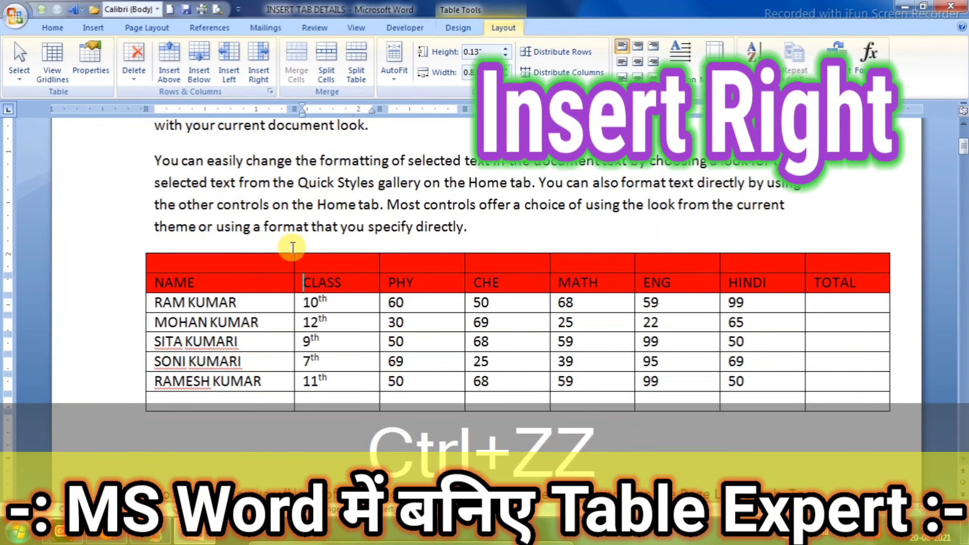
key("ctrl+z")
key("ctrl+z")
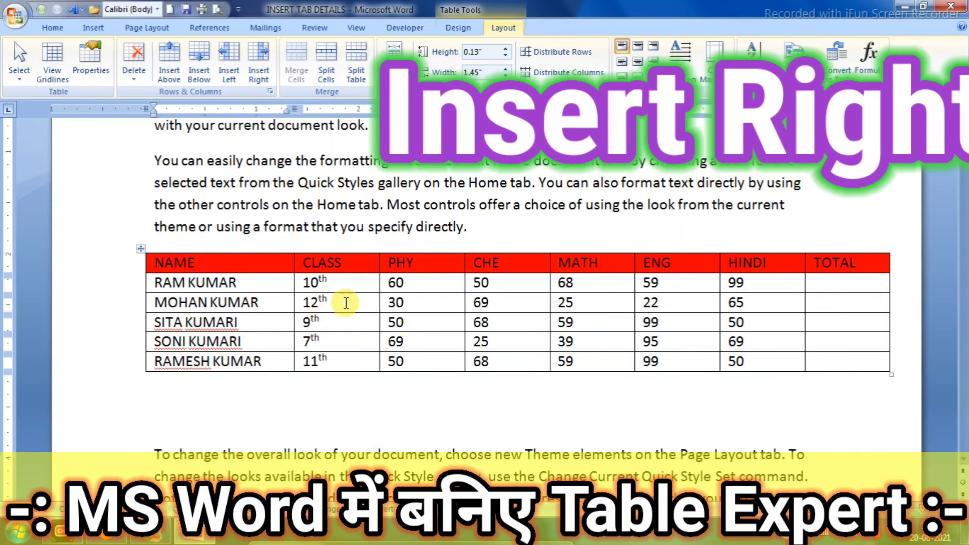
Add one blank row above the red NAME-to-TOTAL header row.
left_click(346, 303)
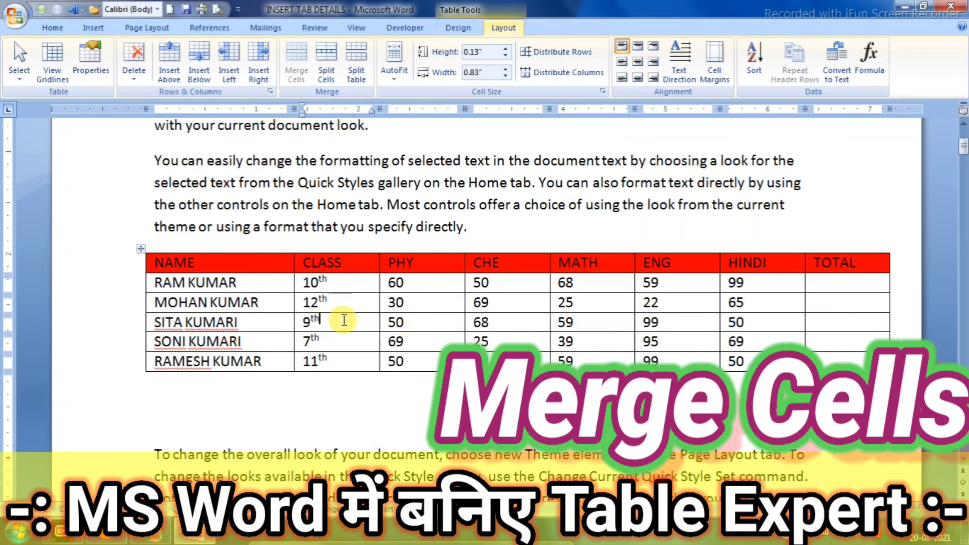
left_click(234, 267)
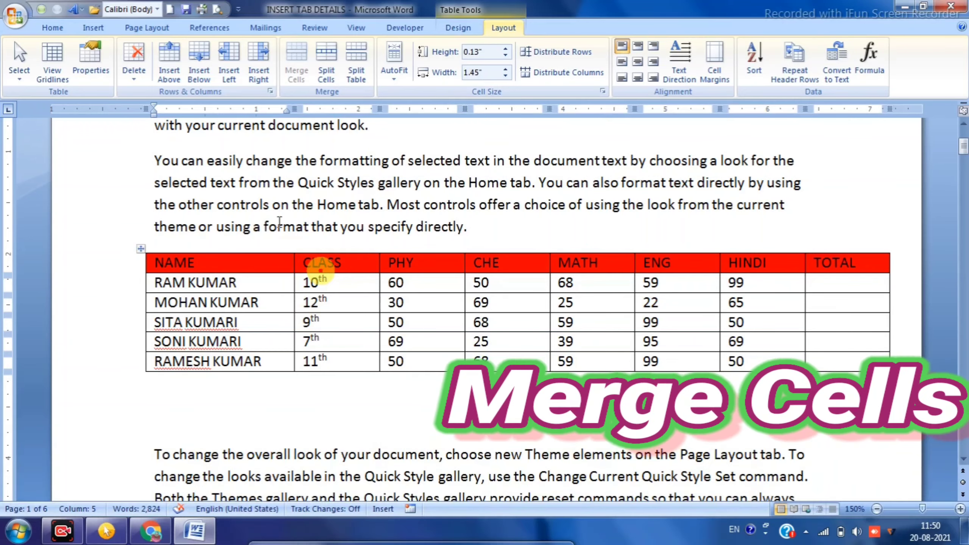
left_click(176, 67)
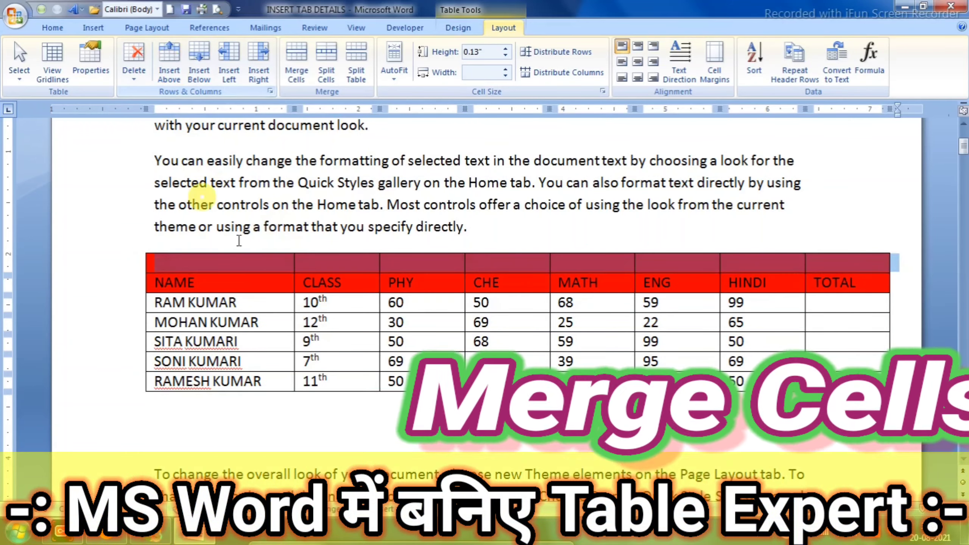
left_click_drag(271, 264, 833, 255)
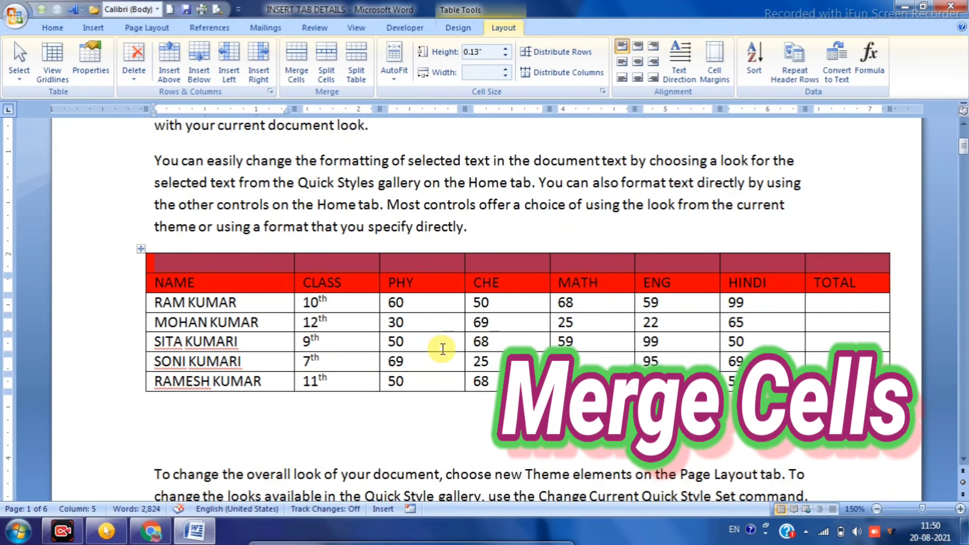
left_click(422, 324)
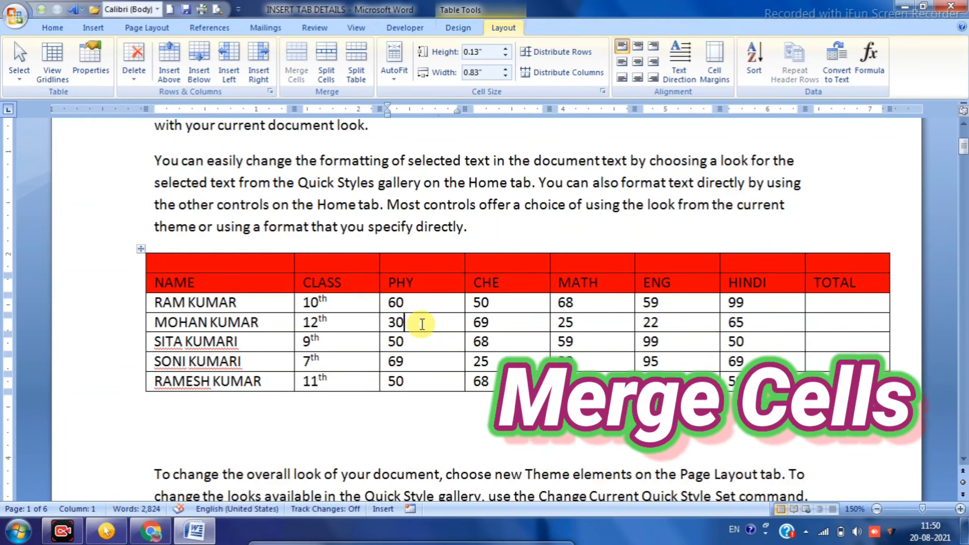
Merge all the cells of the empty row above the headers into one cell.
left_click(229, 264)
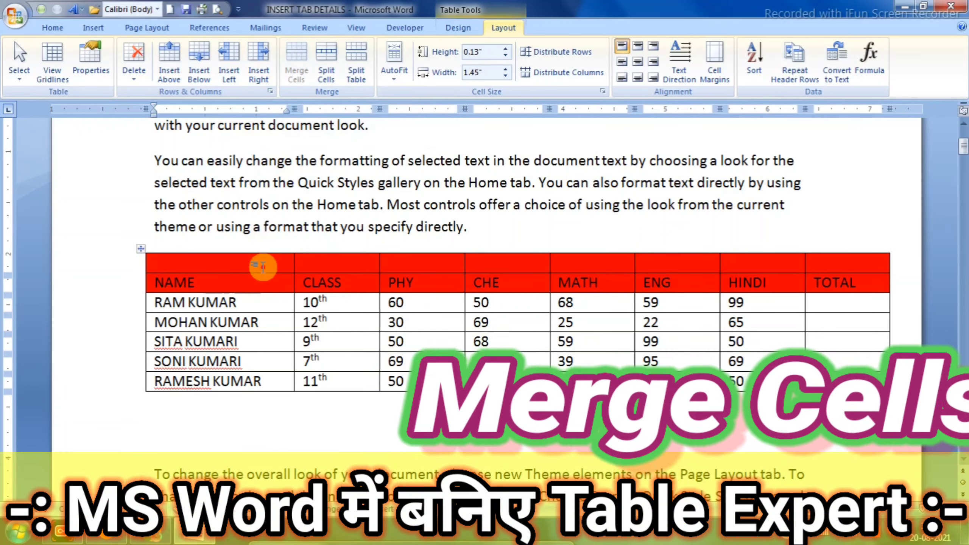
left_click_drag(263, 266, 325, 267)
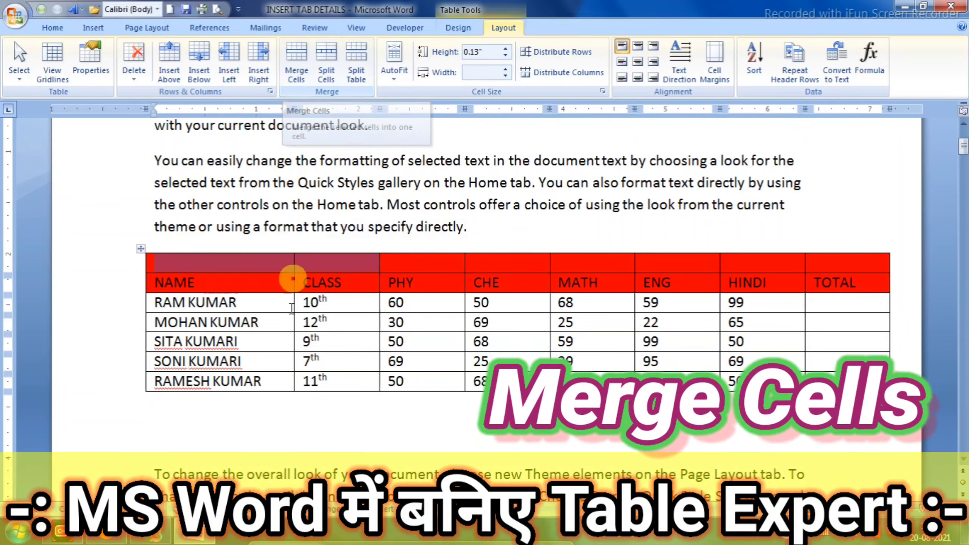
left_click(269, 263)
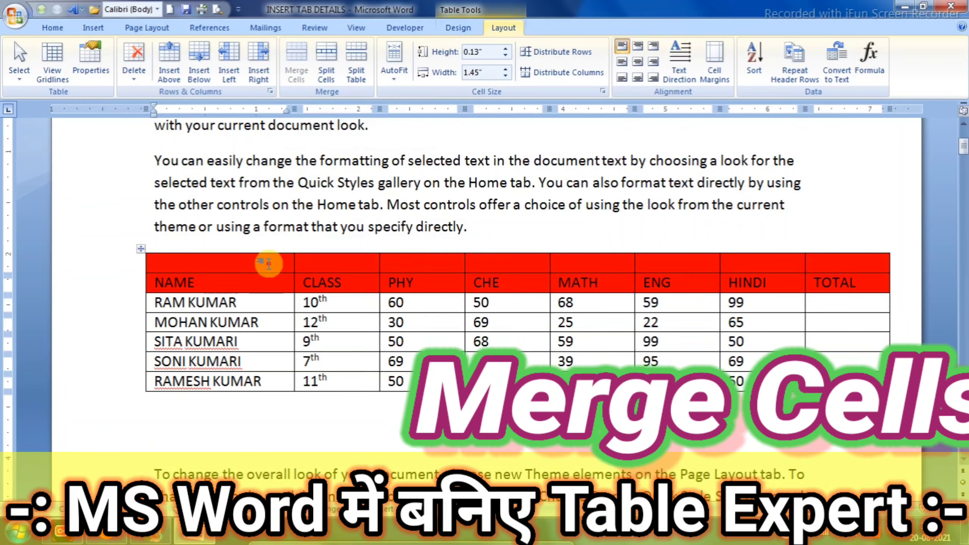
left_click_drag(269, 264, 819, 263)
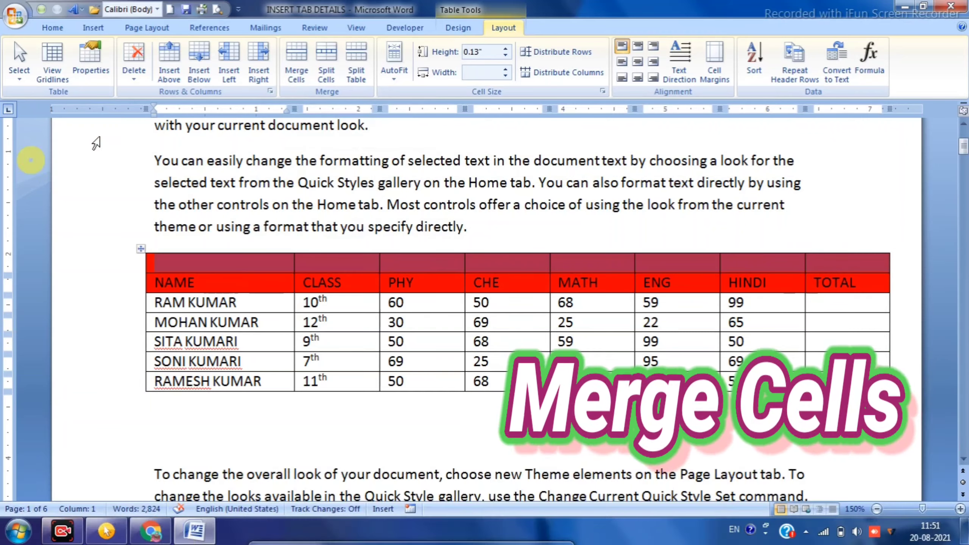
left_click(298, 56)
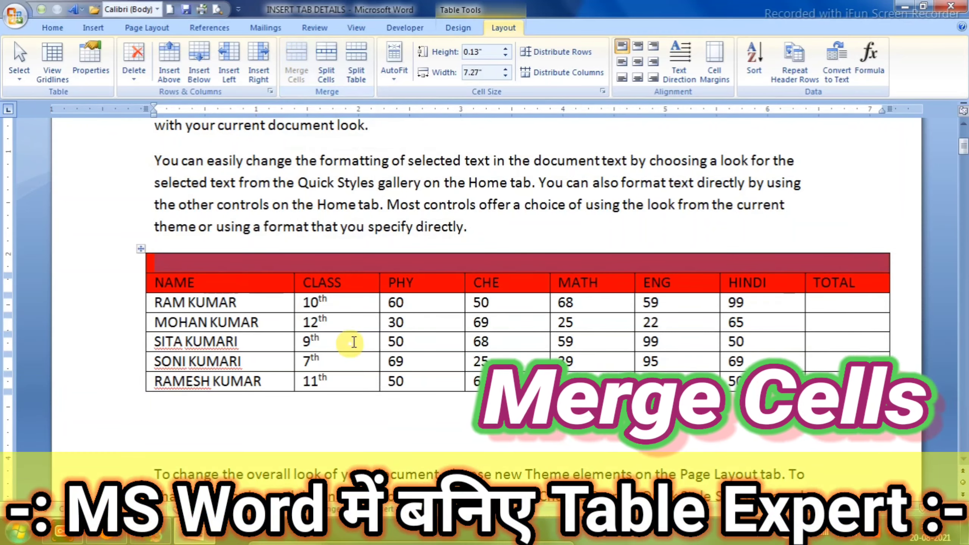
Remove the red shading from the merged cell above the headers by setting it to No Color.
left_click(287, 266)
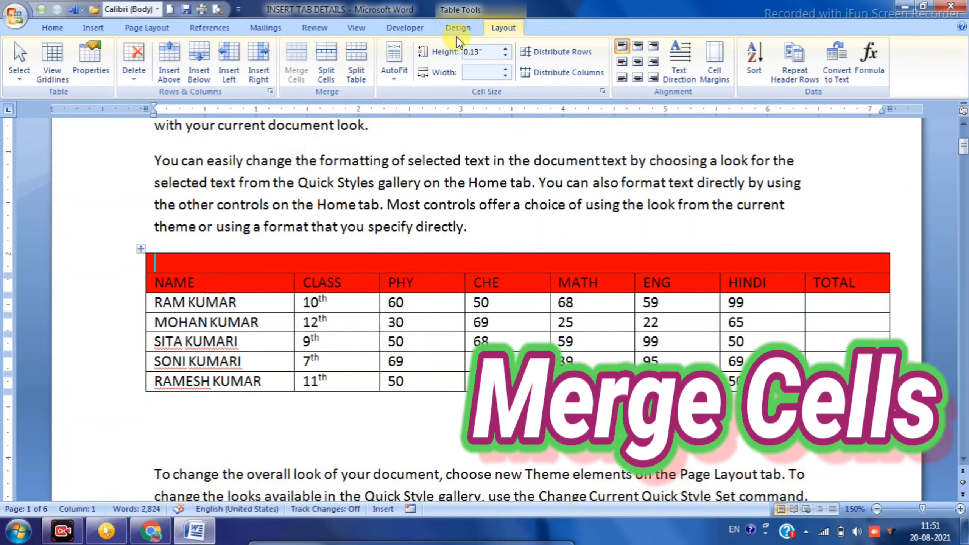
left_click(459, 29)
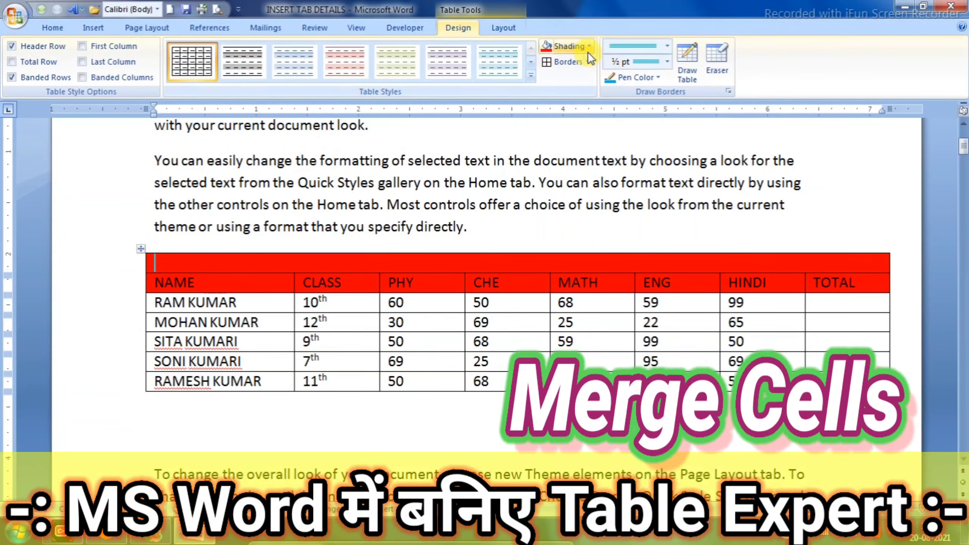
left_click(588, 49)
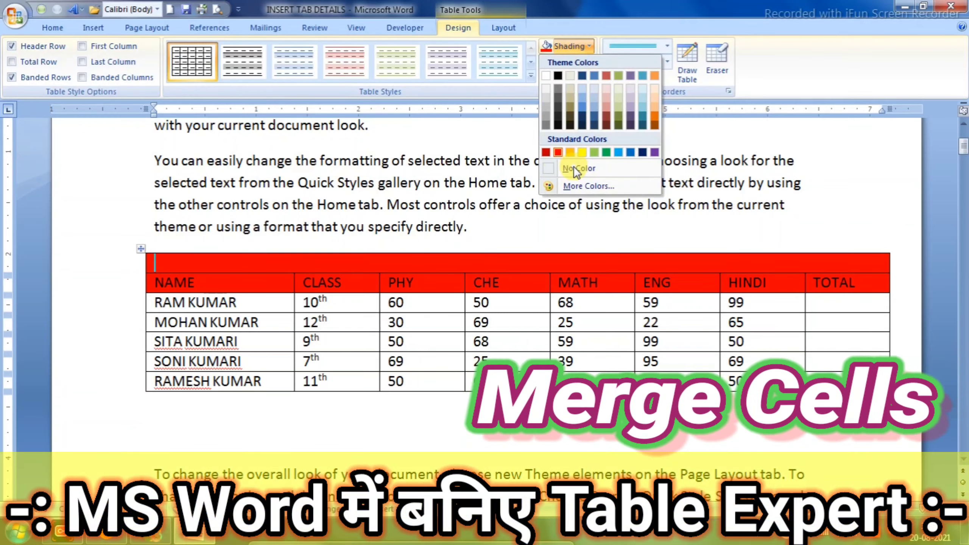
left_click(575, 168)
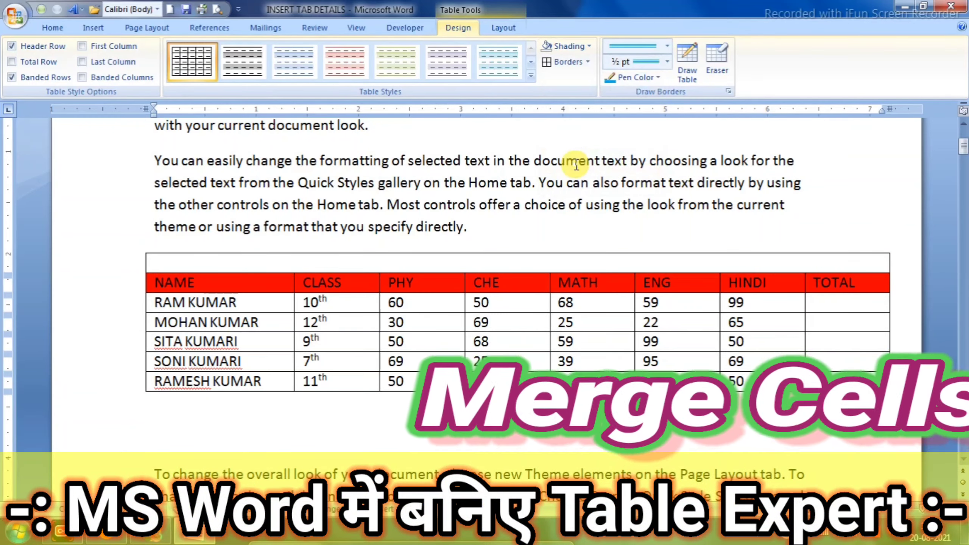
left_click(420, 359)
Enter the title "iMas Computer" in the merged cell above the headers.
left_click(441, 251)
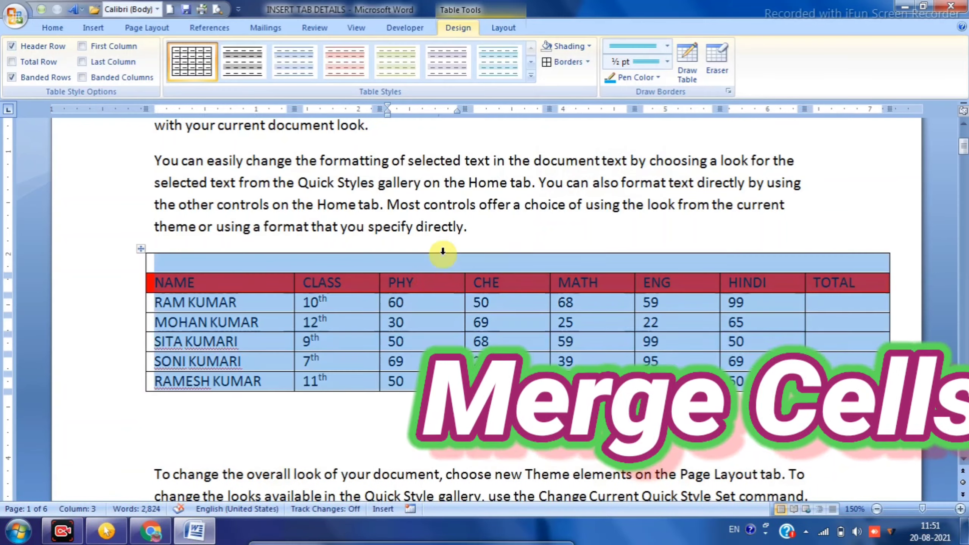
left_click(437, 263)
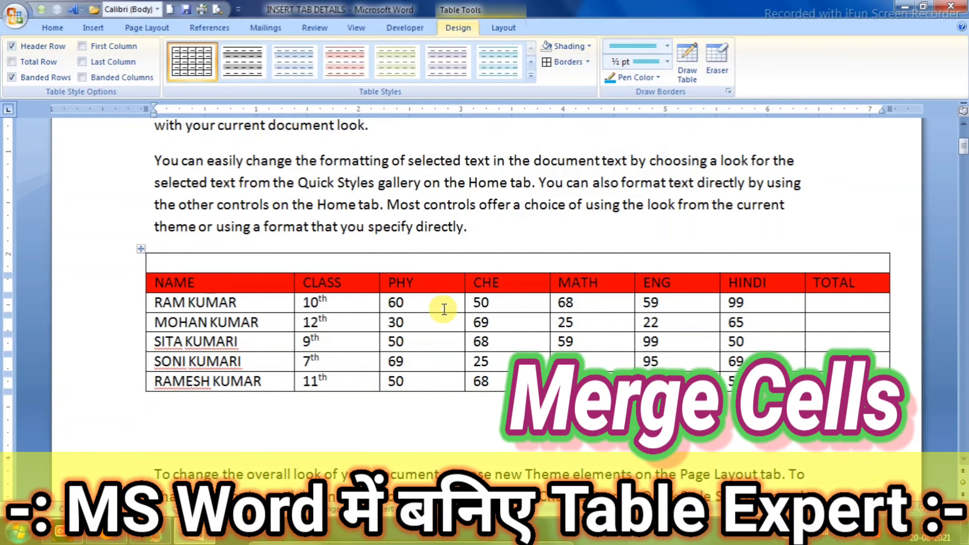
type("I")
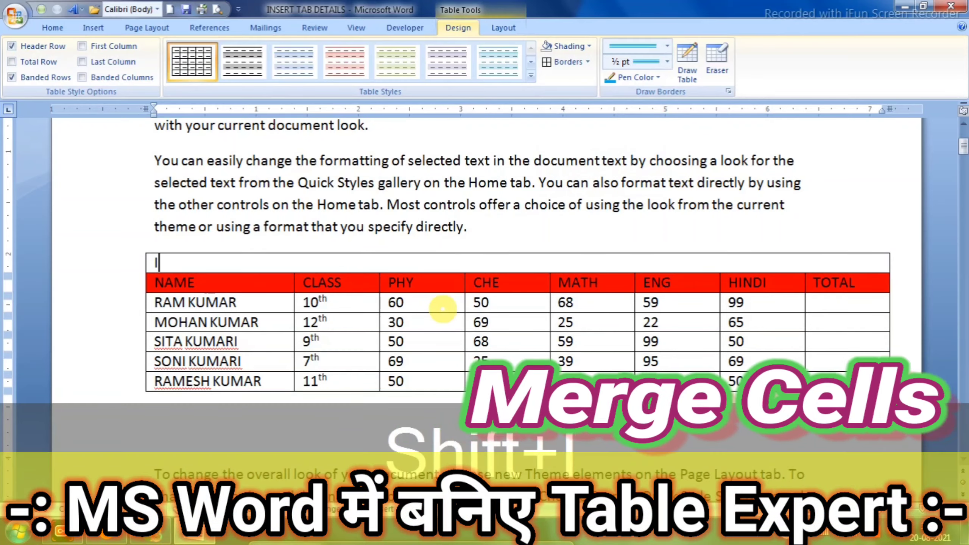
type("Mas ")
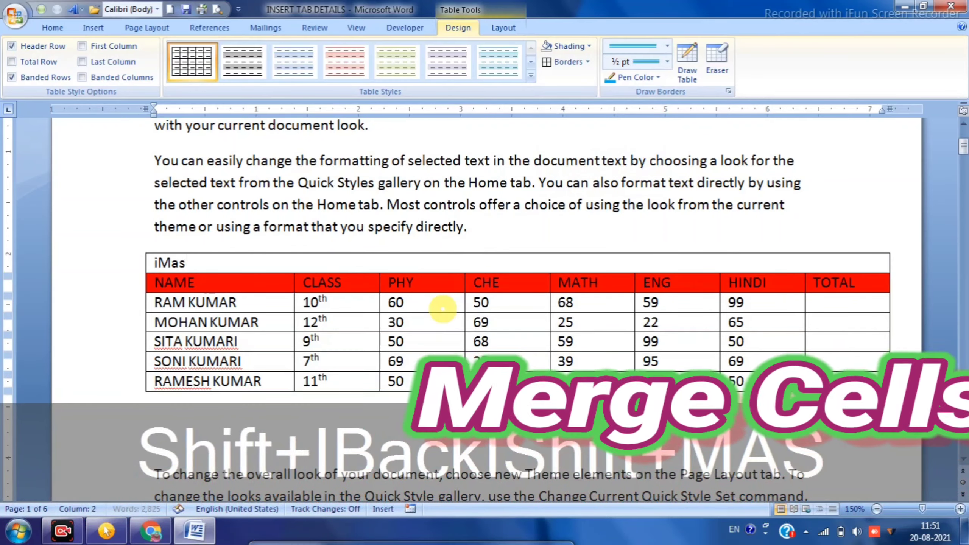
type("Computer")
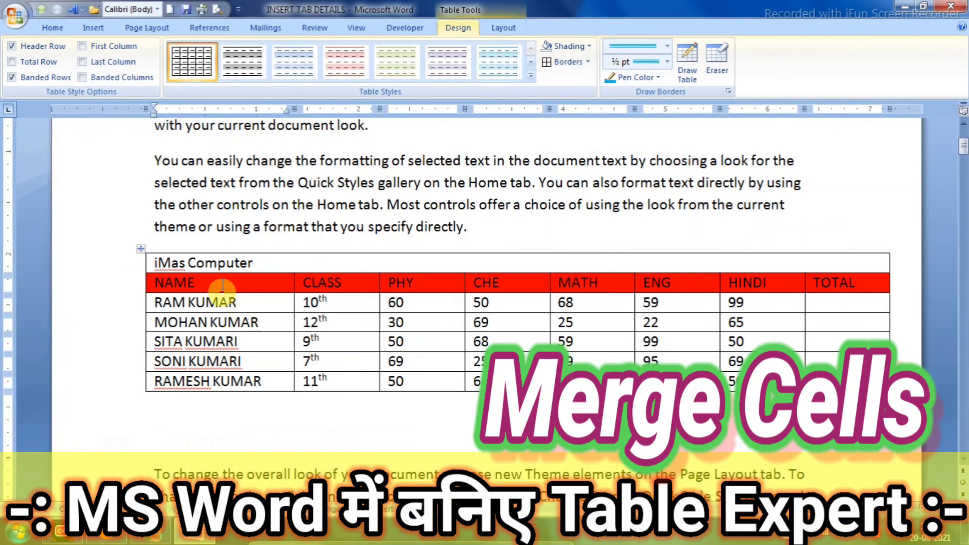
Format the "iMas Computer" title in the merged cell as bold text in the standard green colour.
triple_click(224, 263)
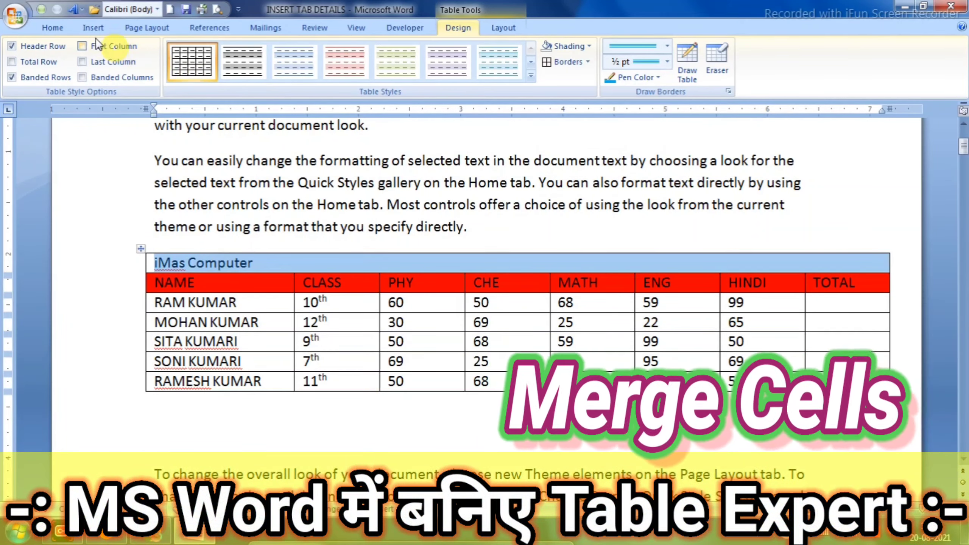
left_click(65, 29)
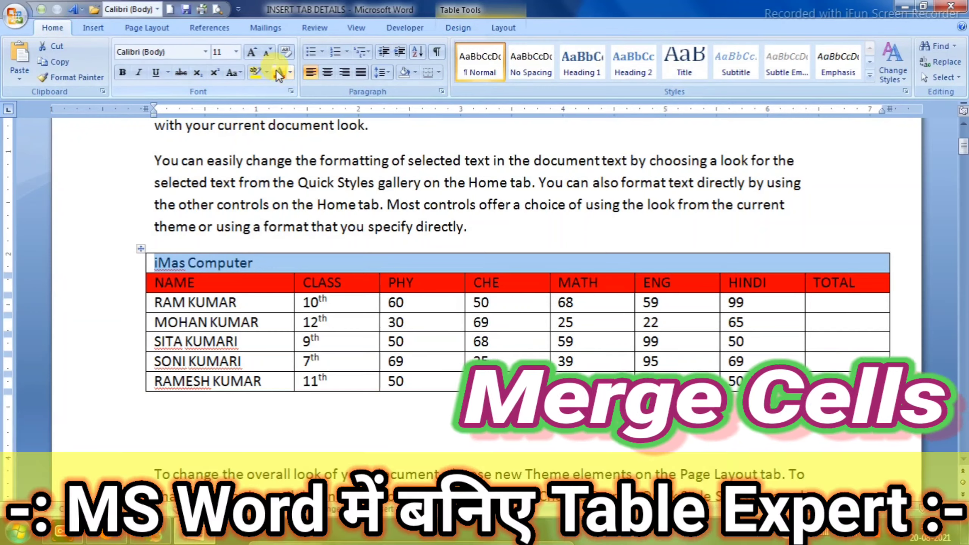
left_click(290, 72)
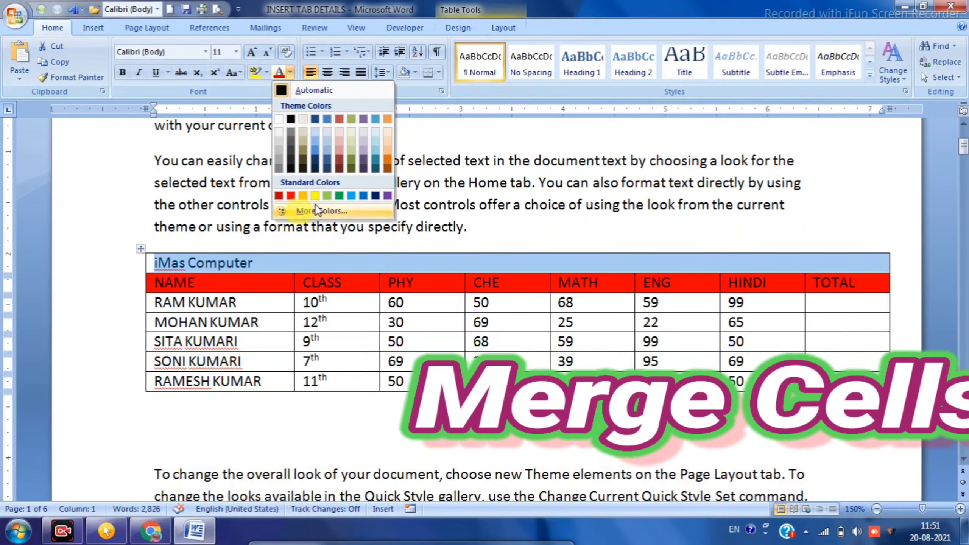
left_click(339, 195)
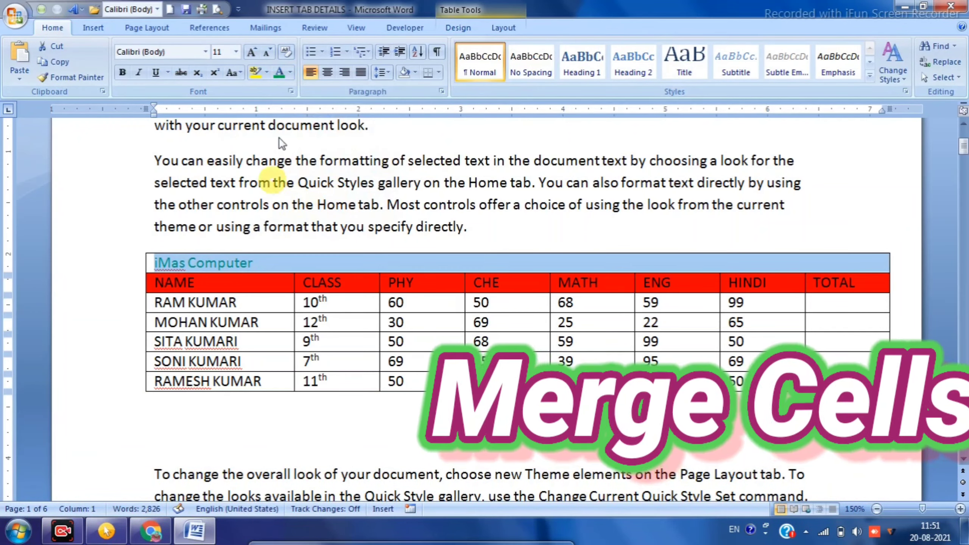
left_click(122, 73)
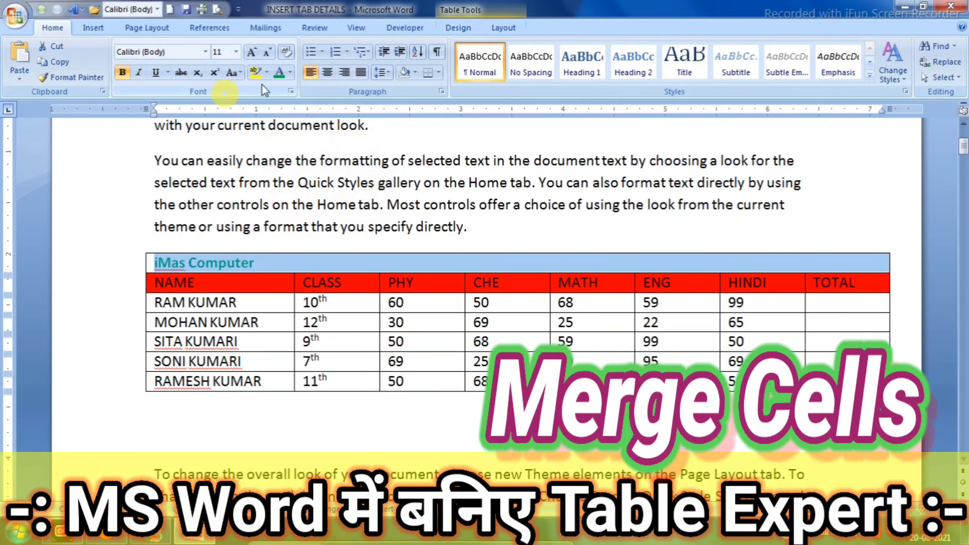
Enlarge the "iMas Computer" title to 22 pt and center it in the merged cell.
left_click(252, 52)
left_click(252, 52)
left_click(252, 52)
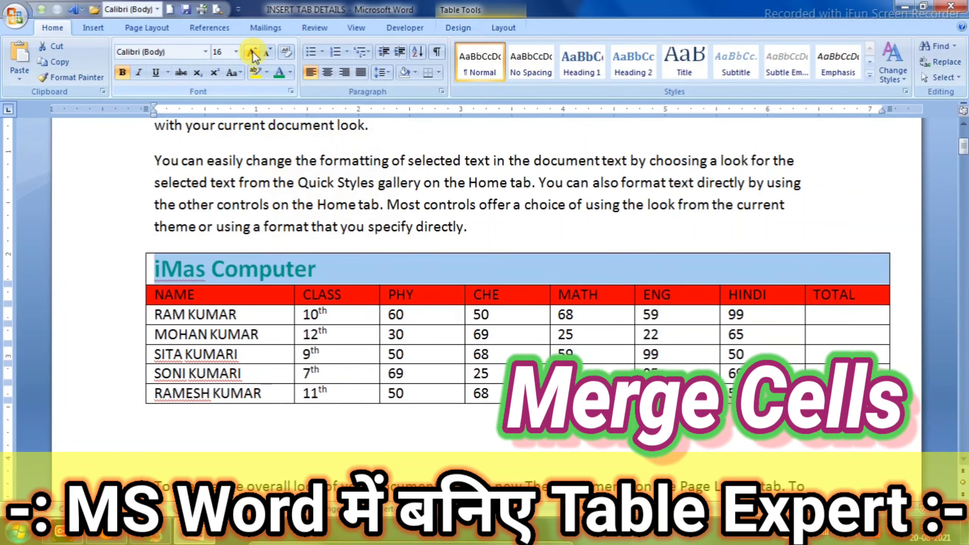
left_click(252, 52)
left_click(251, 53)
left_click(252, 52)
left_click(328, 72)
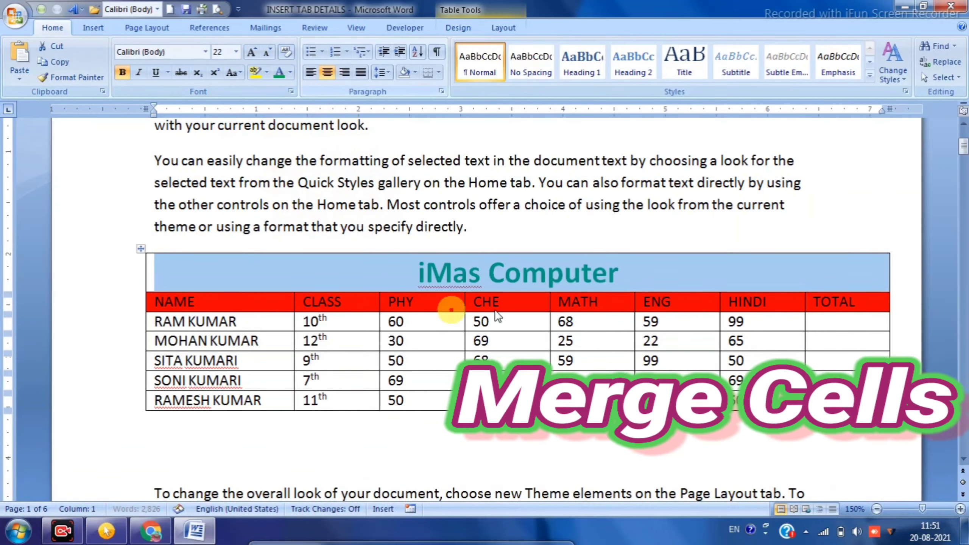
left_click(556, 274)
Split the first student's empty TOTAL cell into 3 columns and 2 rows.
scroll(474, 281, "down", 2)
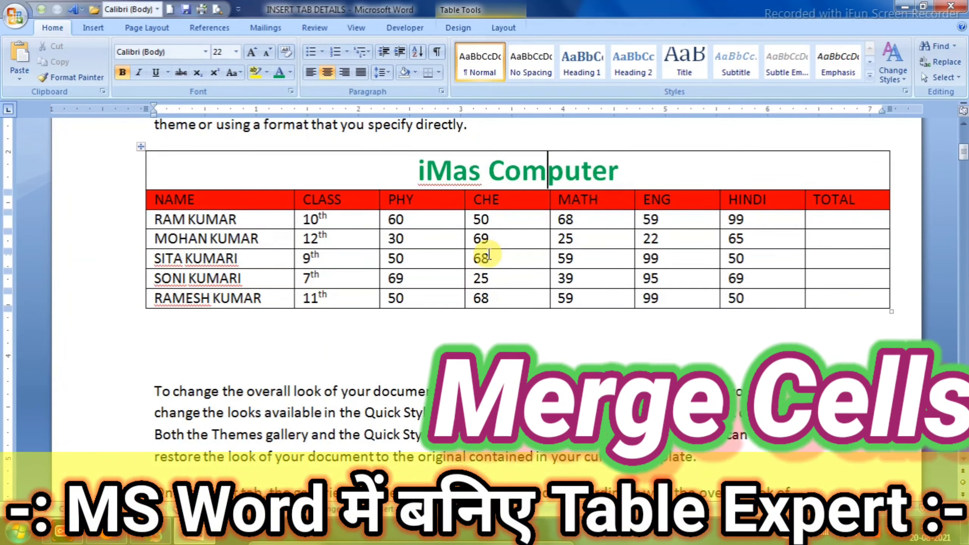
left_click(456, 260)
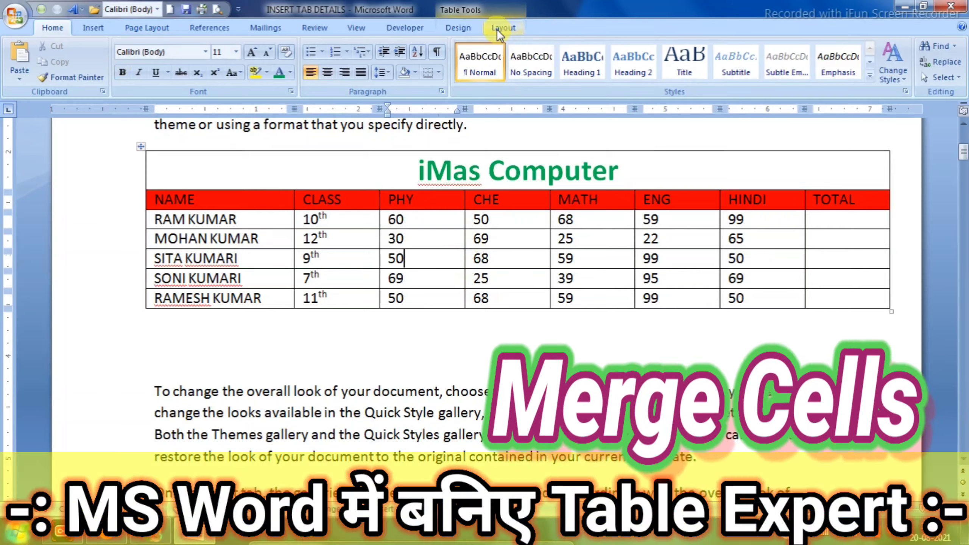
left_click(500, 28)
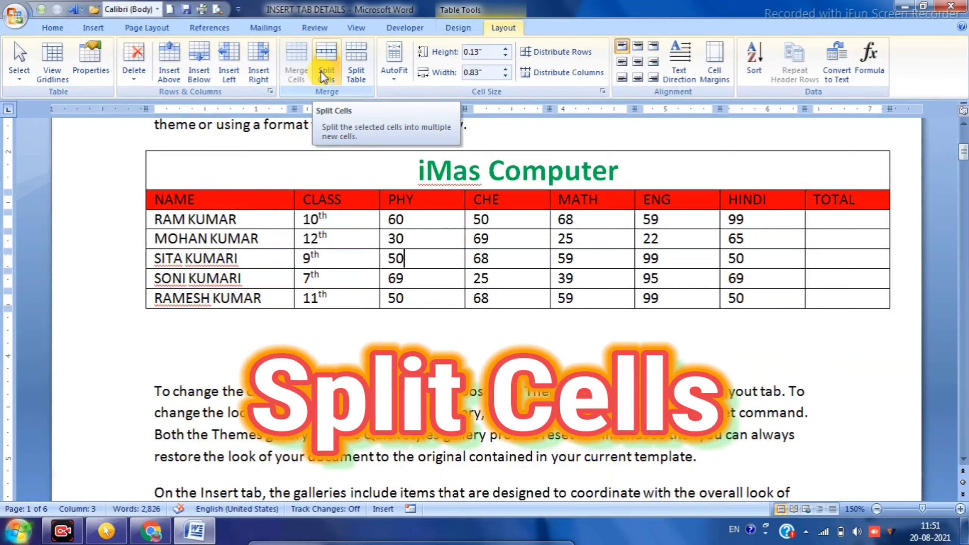
left_click(812, 219)
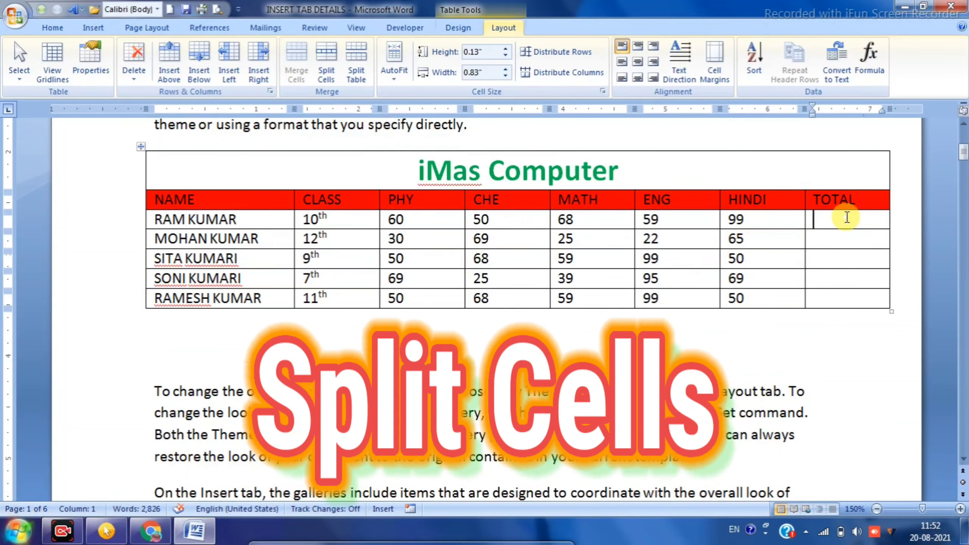
left_click(323, 64)
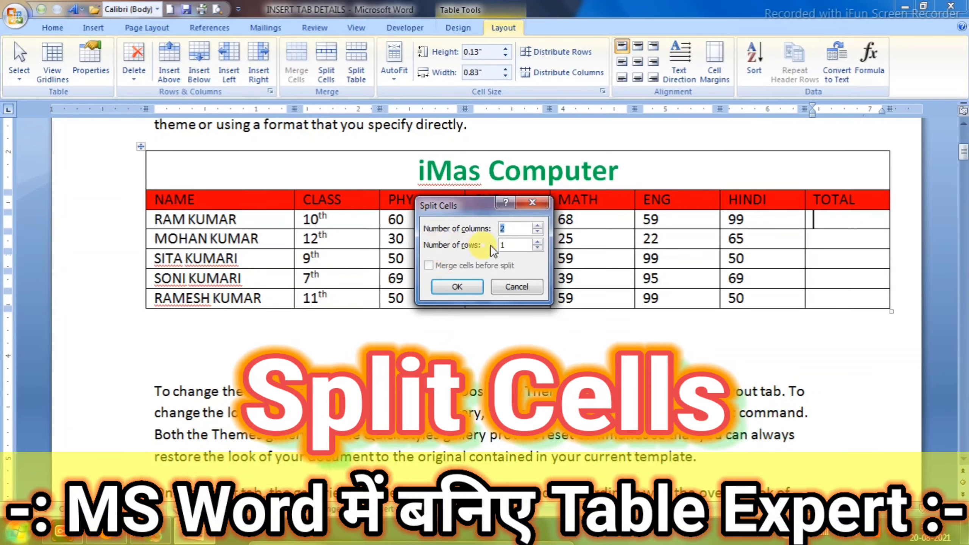
type("3")
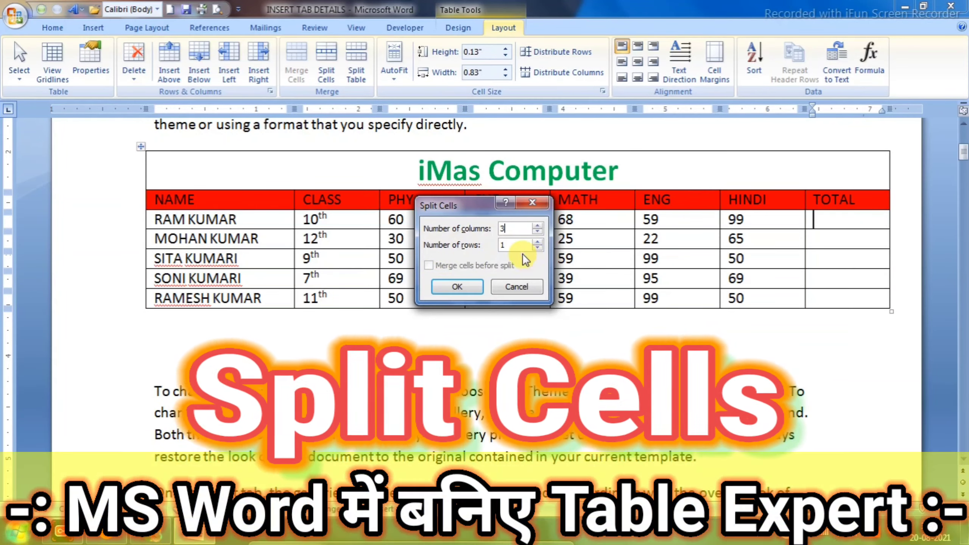
left_click_drag(513, 244, 431, 237)
type("2")
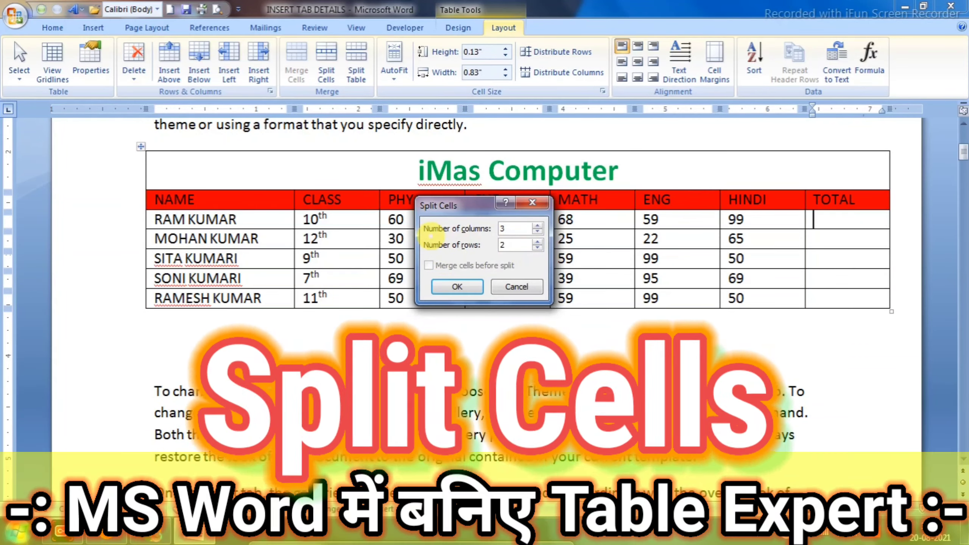
left_click(455, 284)
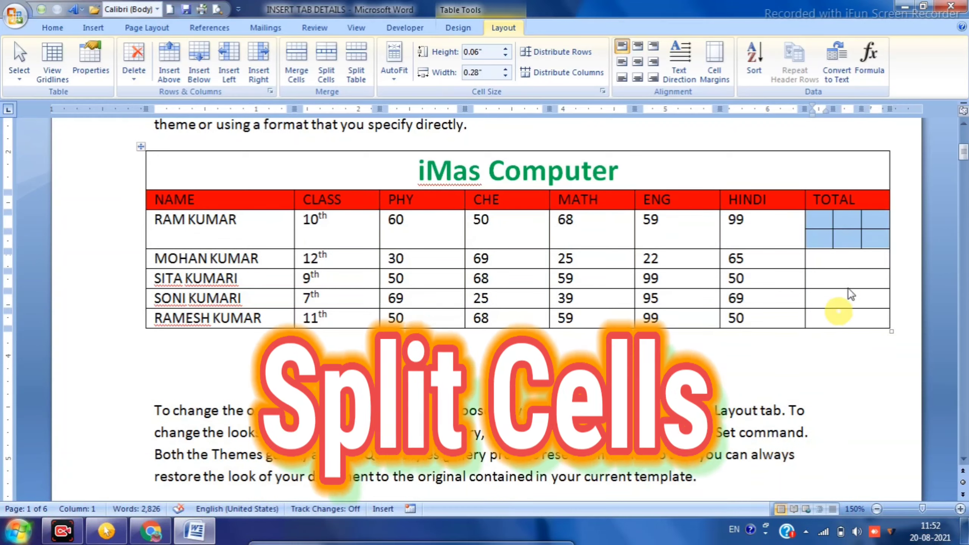
left_click(849, 281)
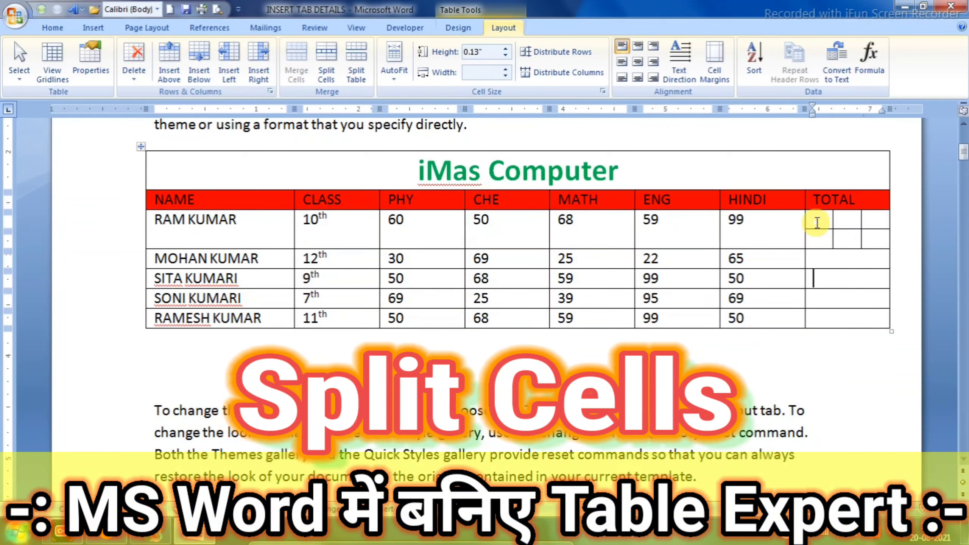
Examine the AutoFit options for the marks table without applying one.
left_click(824, 224)
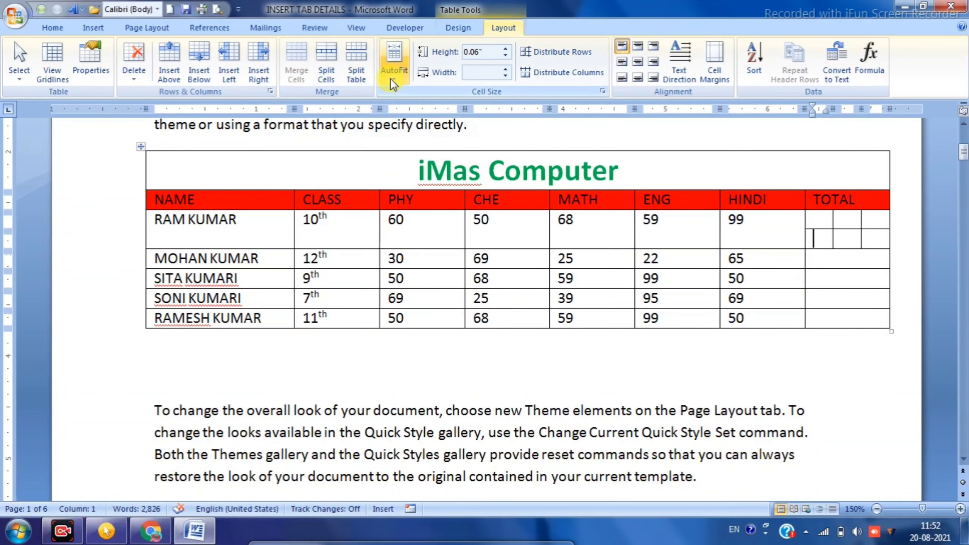
left_click(391, 79)
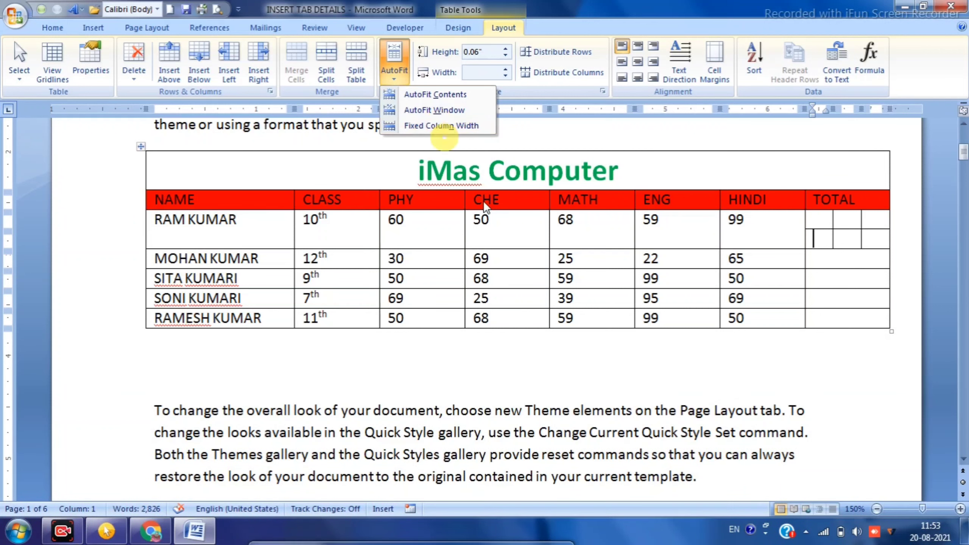
left_click(774, 262)
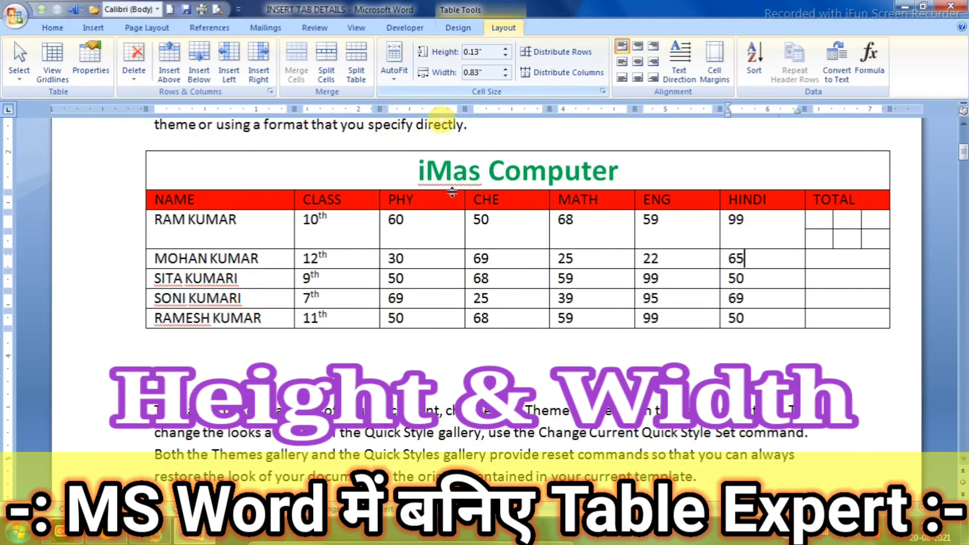
Increase the title row's height to 1.5" as a trial and bring it down to 0.4".
left_click(278, 257)
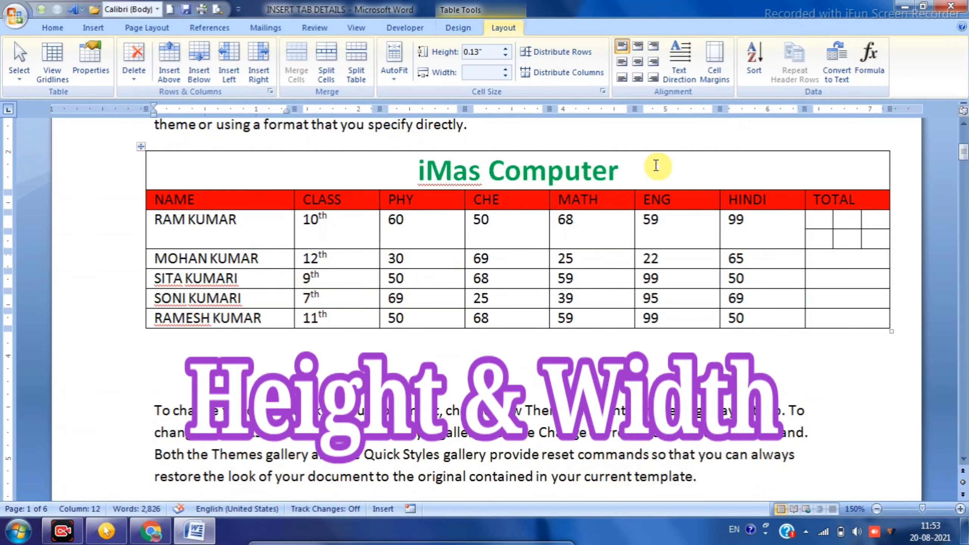
left_click(656, 165)
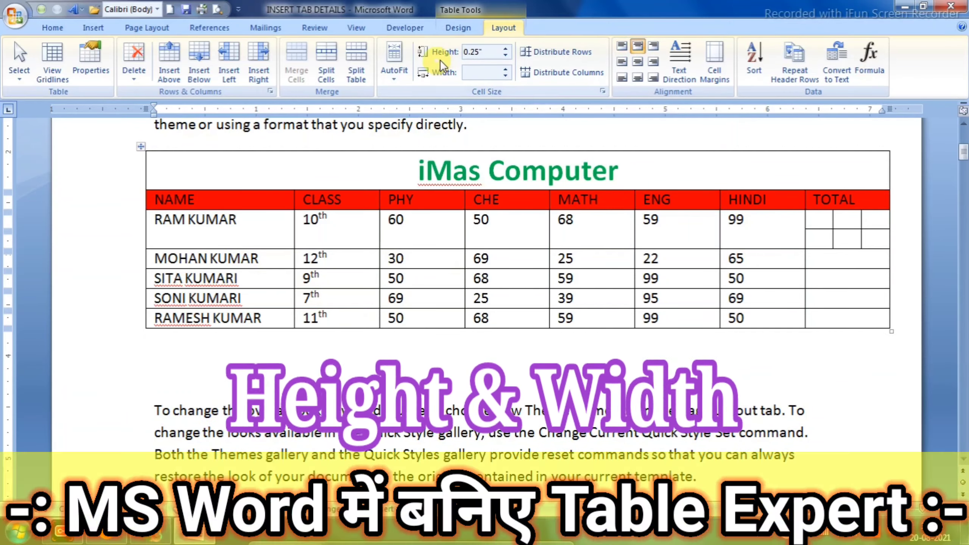
left_click(505, 49)
left_click(505, 49)
left_click(506, 49)
left_click(505, 48)
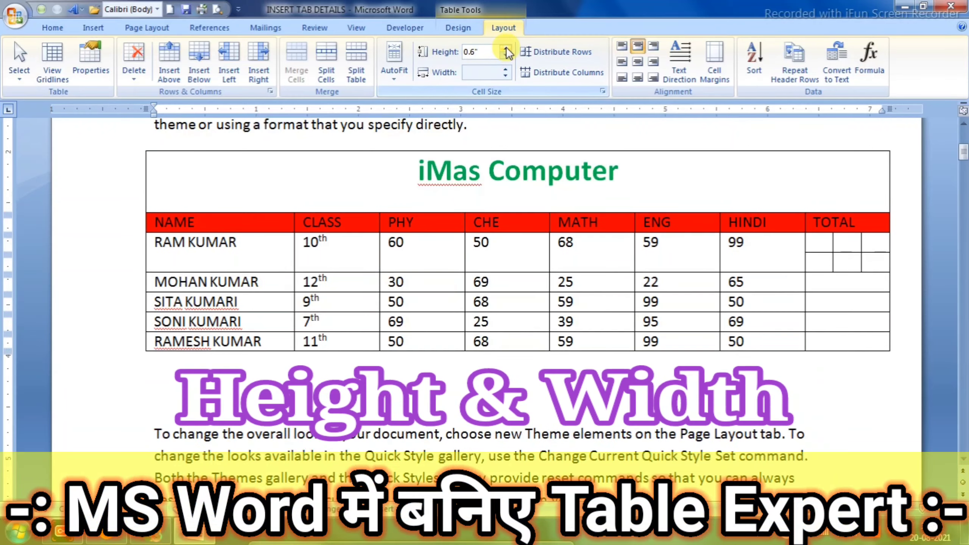
left_click(506, 49)
left_click(505, 49)
left_click(506, 49)
left_click(505, 49)
left_click(506, 49)
left_click(505, 49)
left_click(505, 48)
left_click(506, 49)
left_click(505, 49)
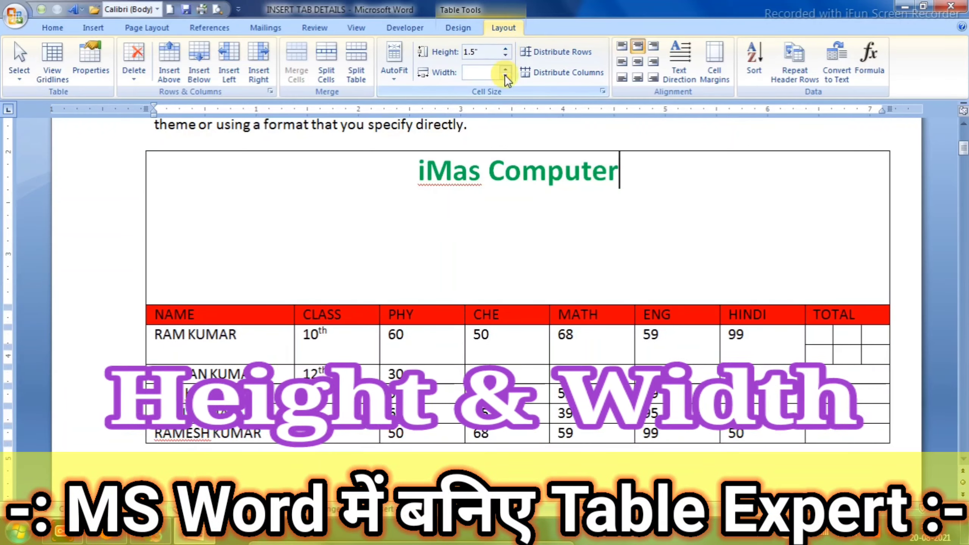
left_click_drag(504, 54, 504, 54)
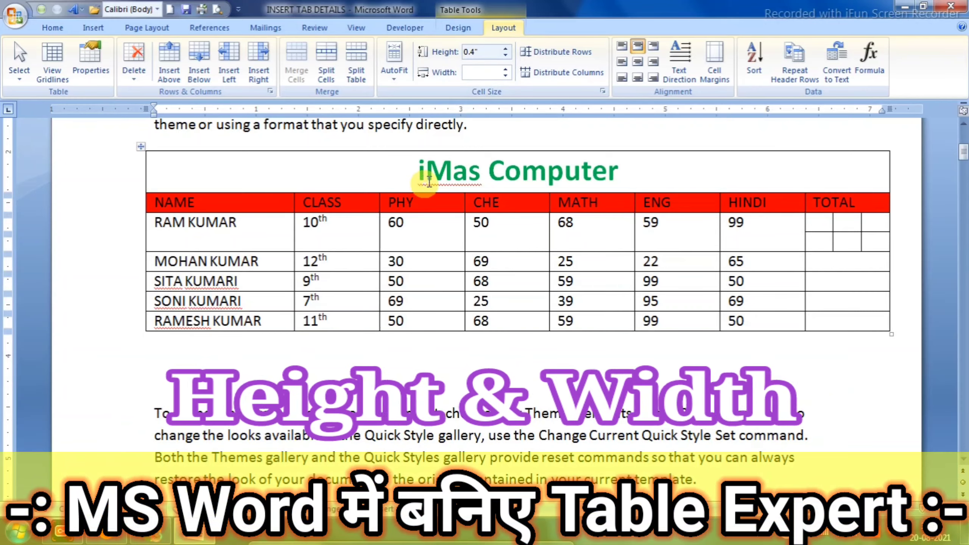
Reduce the title cell's width to 1.42" and widen it stepwise to about 4.1".
left_click(506, 76)
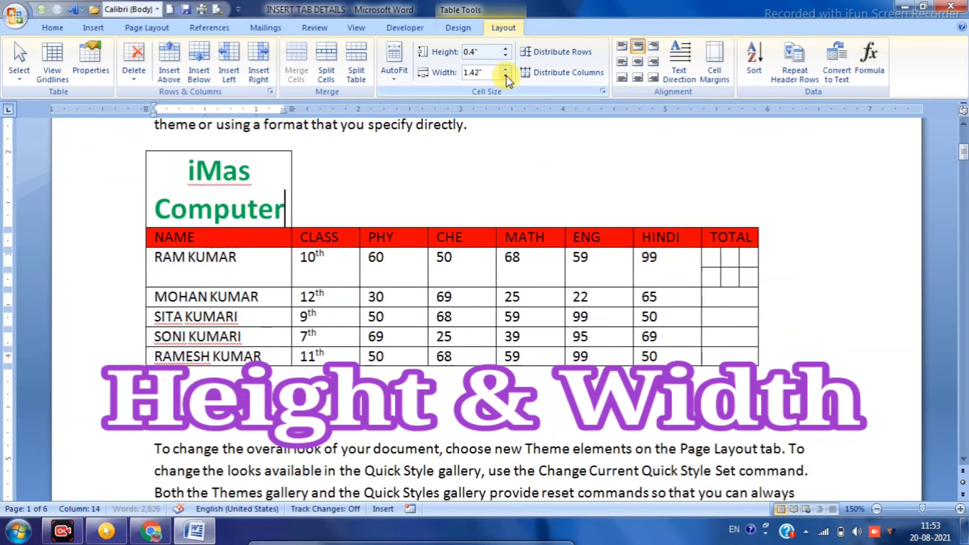
left_click(506, 76)
left_click(508, 71)
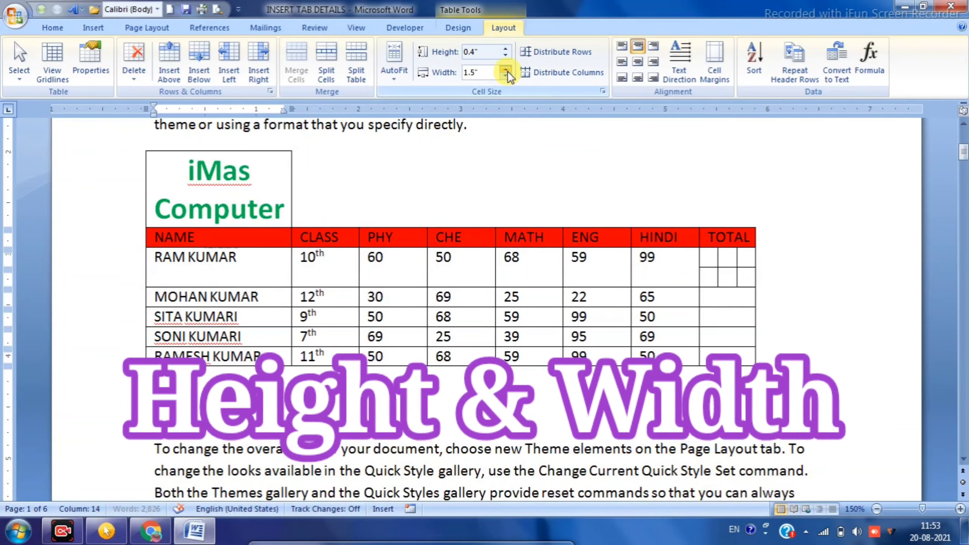
left_click(507, 72)
left_click(507, 72)
left_click(507, 71)
left_click(507, 71)
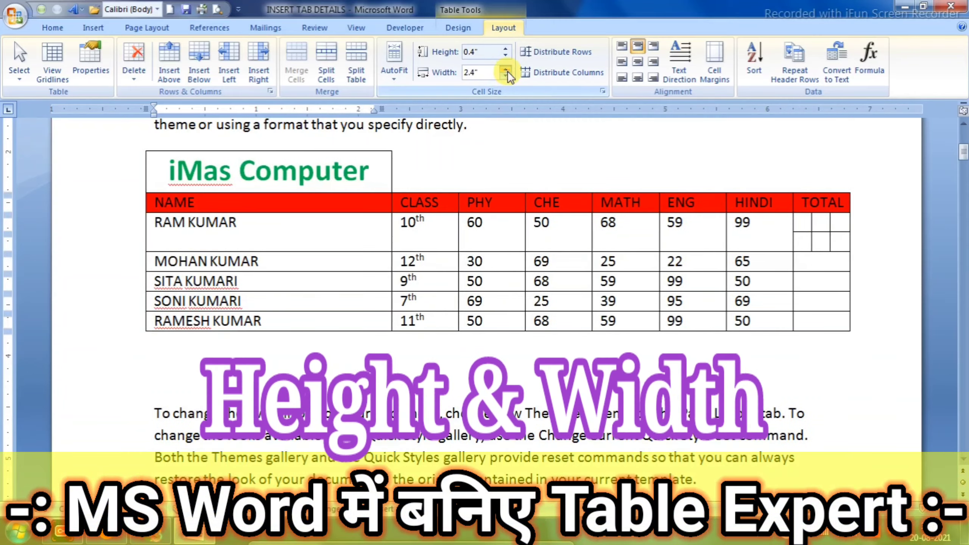
left_click(507, 72)
left_click(508, 71)
left_click(507, 72)
left_click(508, 71)
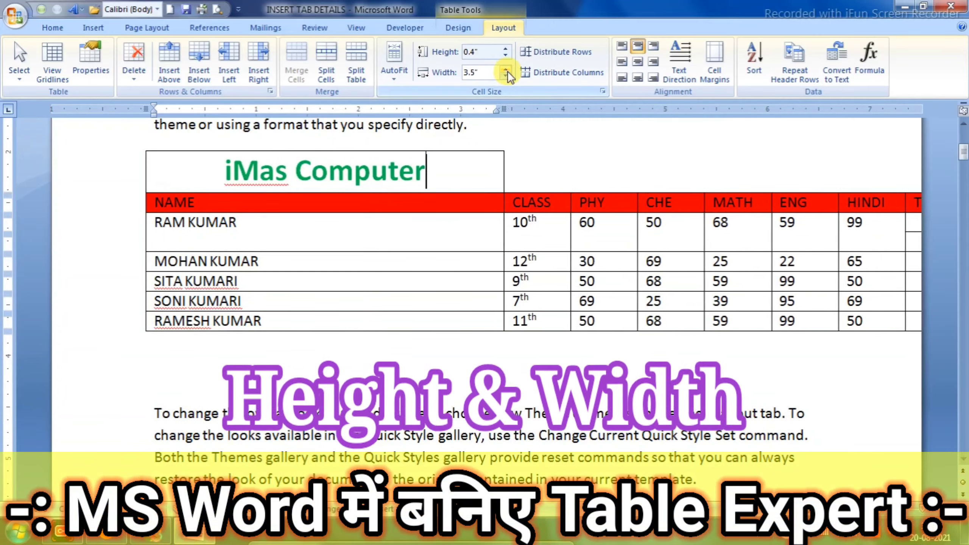
left_click(507, 71)
left_click(508, 72)
left_click(507, 72)
Narrow the title cell's width stepwise back down to 1.42".
left_click(507, 74)
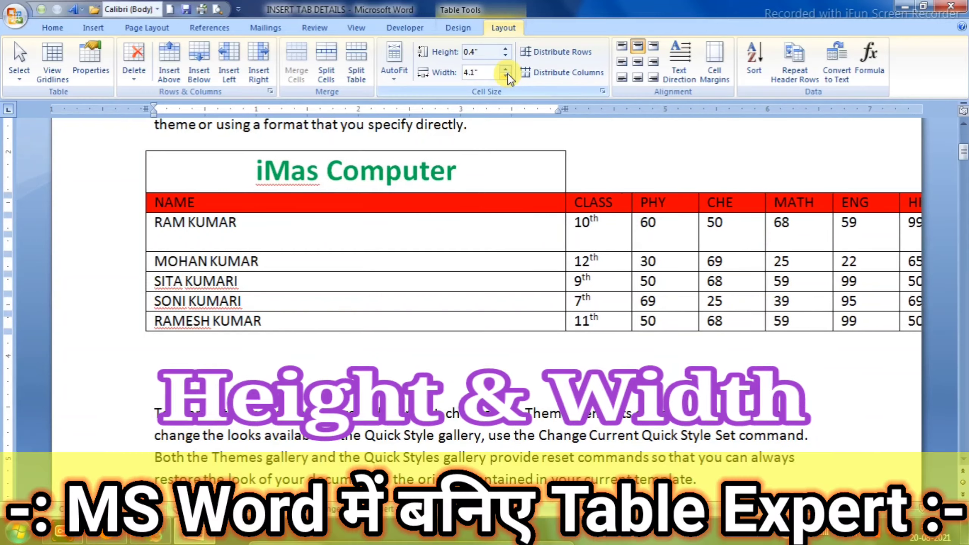
left_click(507, 74)
left_click(508, 73)
left_click(507, 74)
left_click(507, 74)
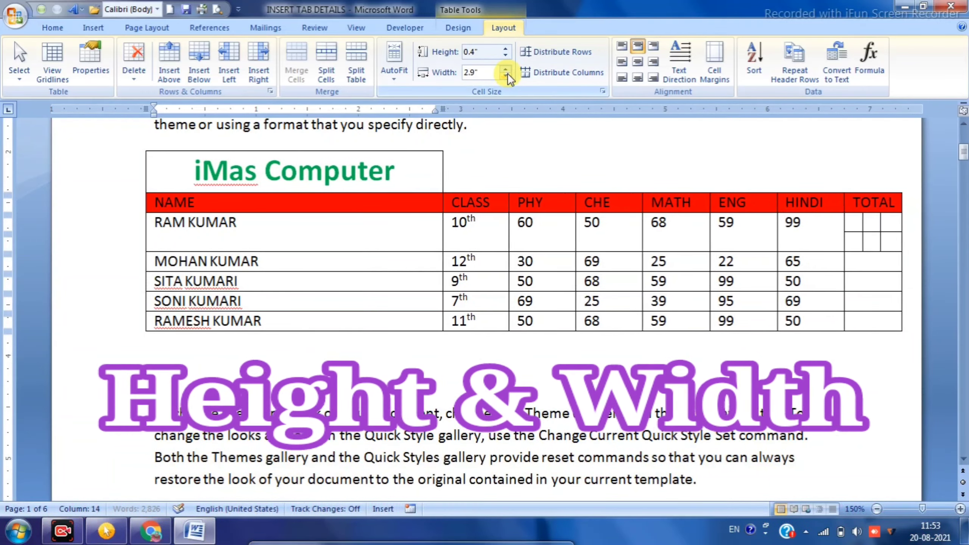
left_click(507, 73)
left_click(507, 74)
left_click(507, 74)
left_click(506, 76)
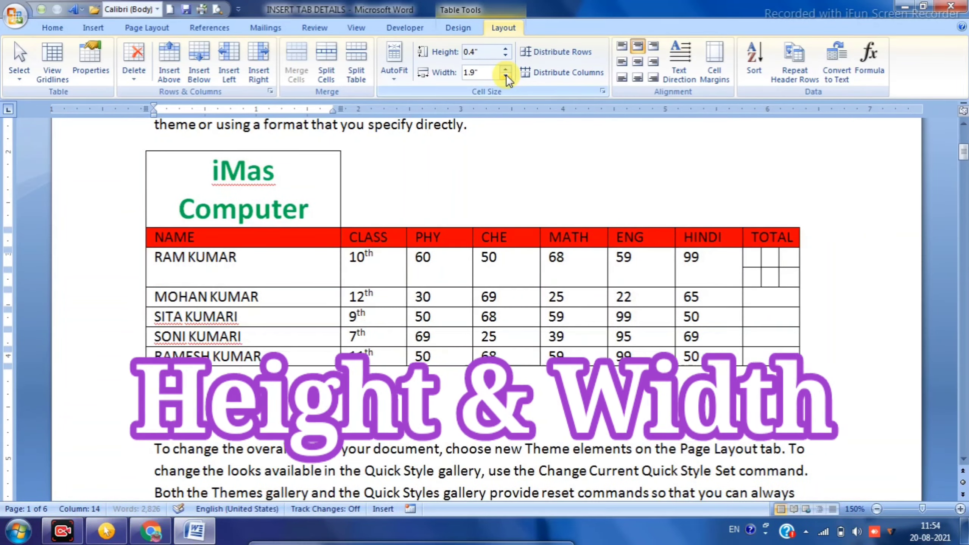
left_click(506, 76)
left_click(506, 75)
left_click(506, 76)
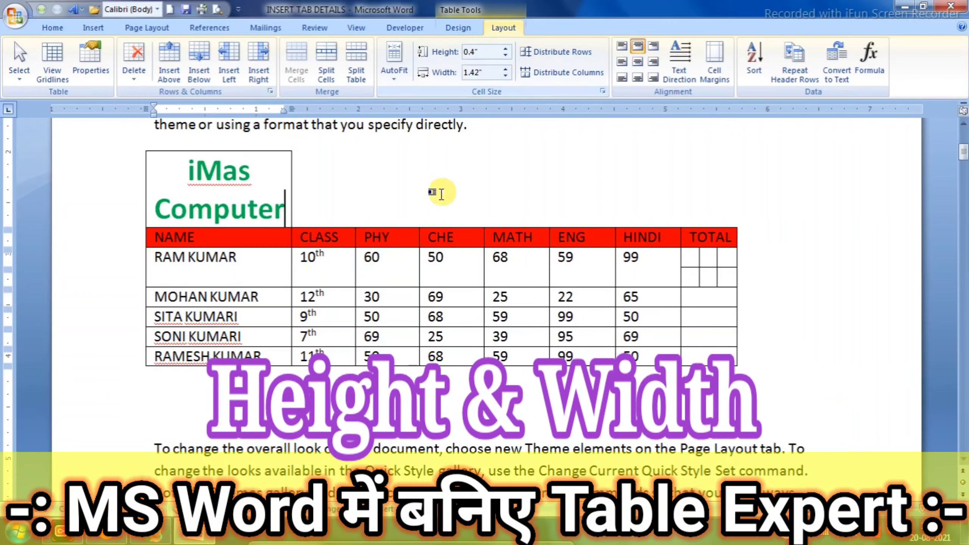
Undo all the trial width and height changes to the title cell, back to its layout spanning the full table.
key("ctrl+z")
key("ctrl+z")
key("ctrl+z")
key("ctrl+z")
key("ctrl+z")
key("ctrl+z")
key("ctrl+z")
key("ctrl+z")
key("ctrl+z")
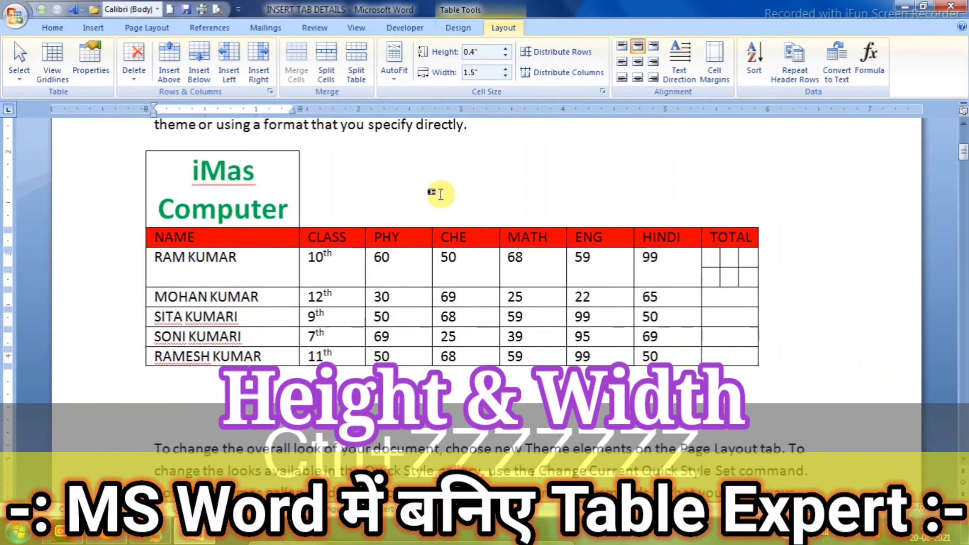
key("ctrl+z")
key("ctrl+z")
key("ctrl+z")
key("ctrl+z")
key("ctrl+z")
key("ctrl+z")
key("ctrl+z")
key("ctrl+z")
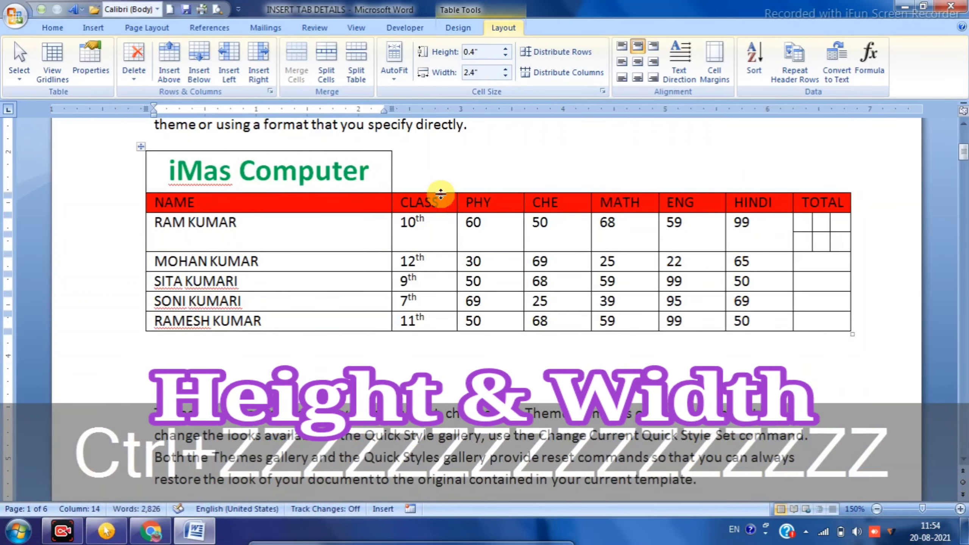
key("ctrl+z")
key("ctrl+z")
key("ctrl+z")
key("ctrl+z")
key("ctrl+z")
key("ctrl+z")
key("ctrl+z")
key("ctrl+z")
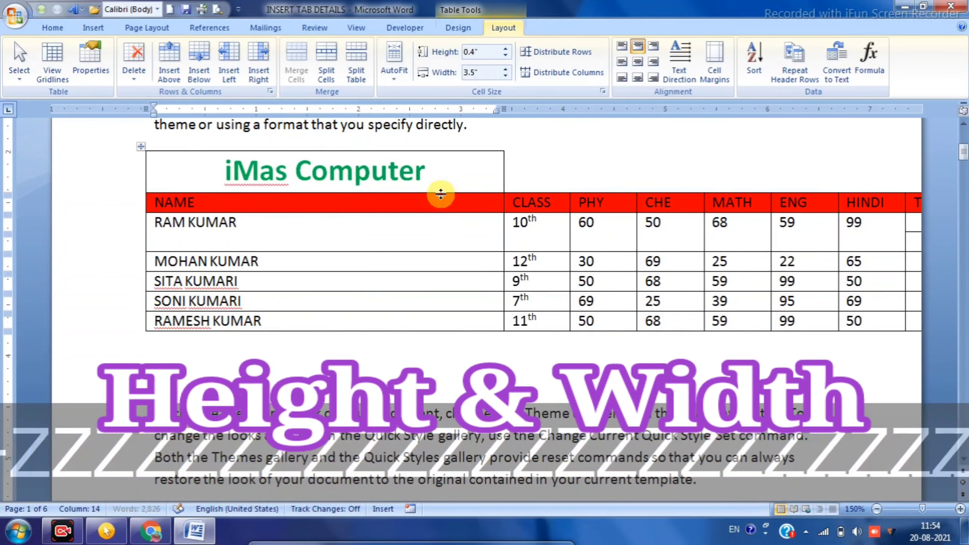
key("ctrl+z")
key("ctrl+z")
key("ctrl+z")
key("ctrl+z")
key("ctrl+z")
key("ctrl+z")
key("ctrl+z")
key("ctrl+z")
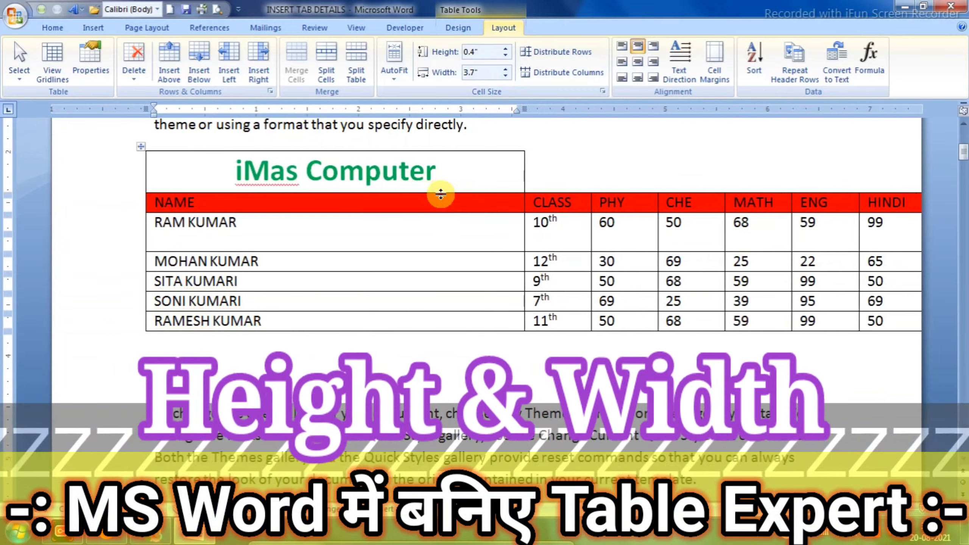
key("ctrl+z")
key("ctrl+z")
key("ctrl+z")
key("ctrl+z")
key("ctrl+z")
key("ctrl+z")
key("ctrl+z")
key("ctrl+z")
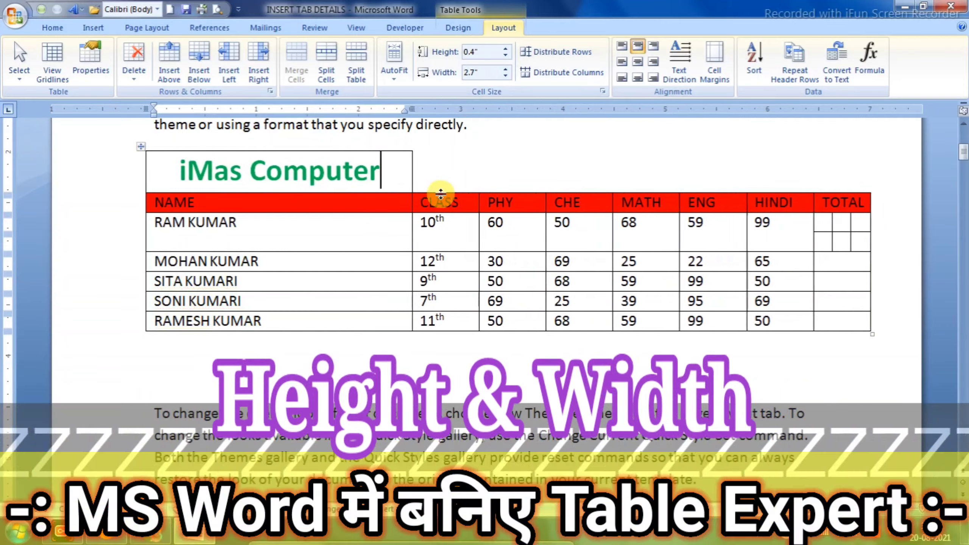
key("ctrl+z")
key("ctrl+z")
key("ctrl+z")
key("ctrl+z")
key("ctrl+z")
key("ctrl+z")
key("ctrl+z")
key("ctrl+z")
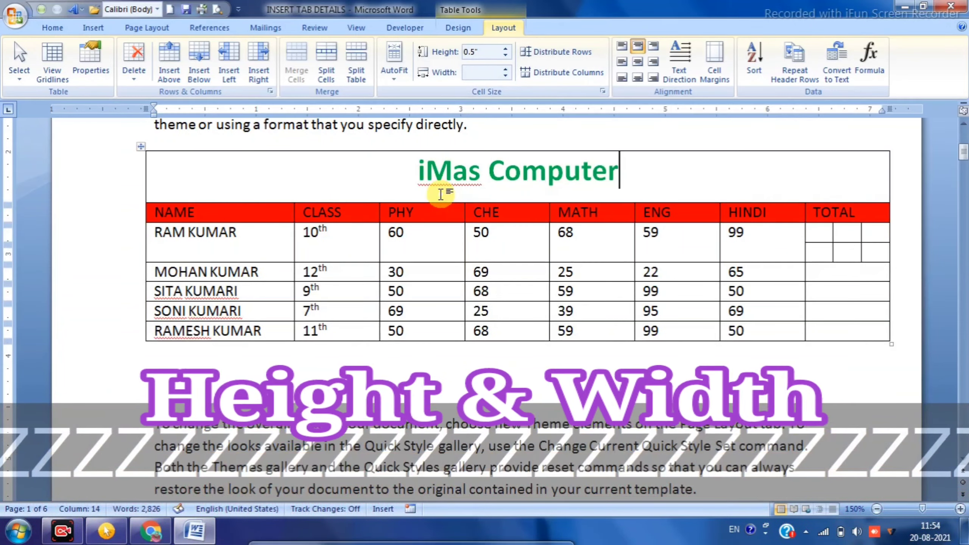
left_click(484, 180)
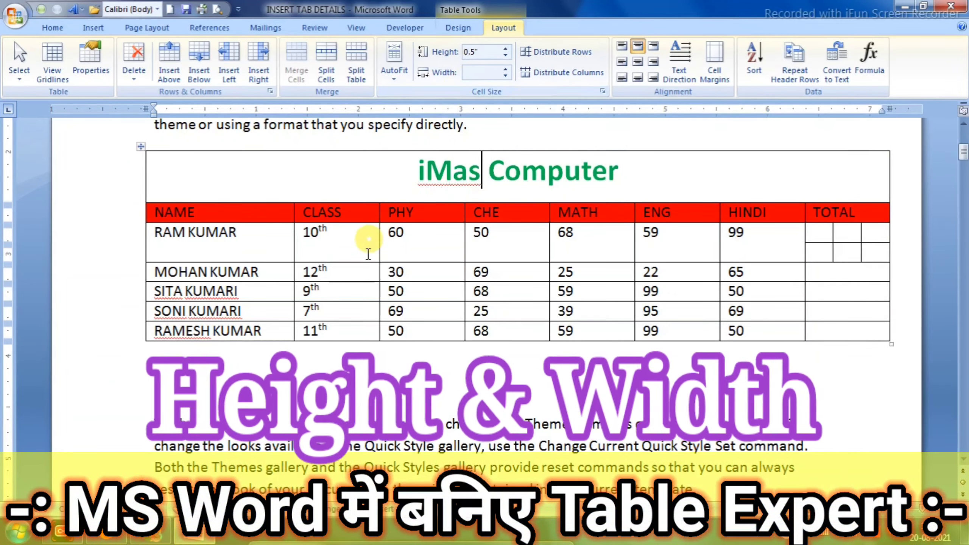
Widen the CLASS column stepwise to 1.4".
left_click(369, 245)
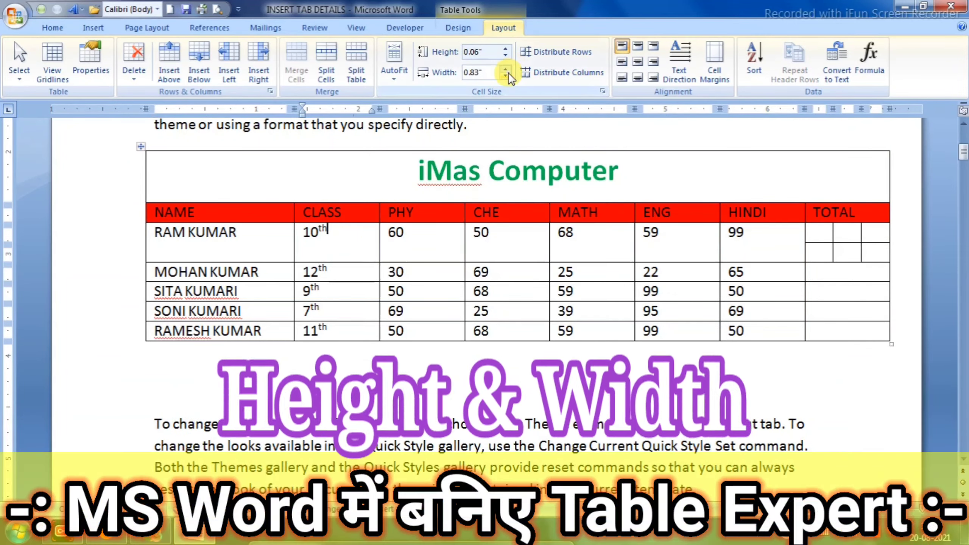
left_click(506, 70)
left_click(505, 70)
left_click(506, 69)
left_click(506, 69)
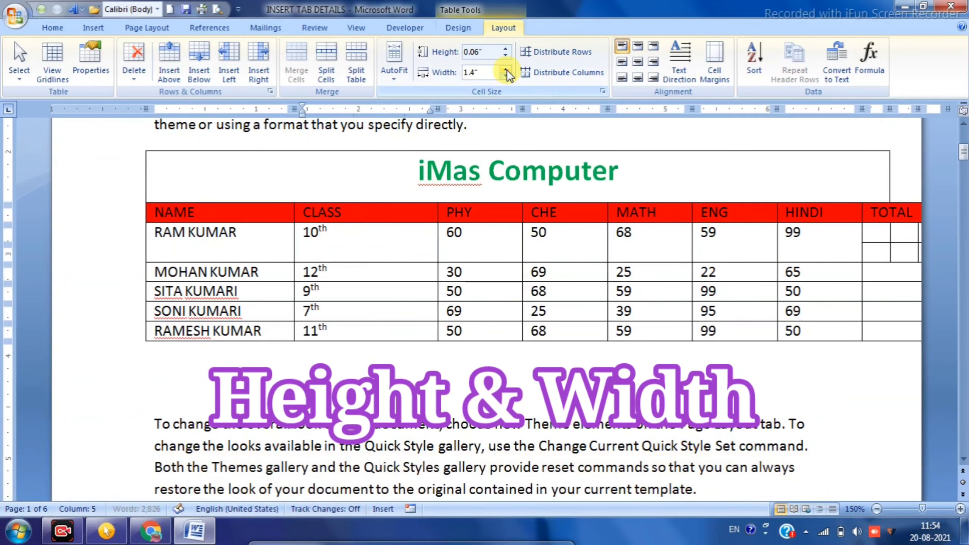
Narrow the CLASS column stepwise to below 0.8", barely wider than its heading text.
left_click(506, 76)
left_click(506, 76)
left_click(506, 76)
left_click(505, 76)
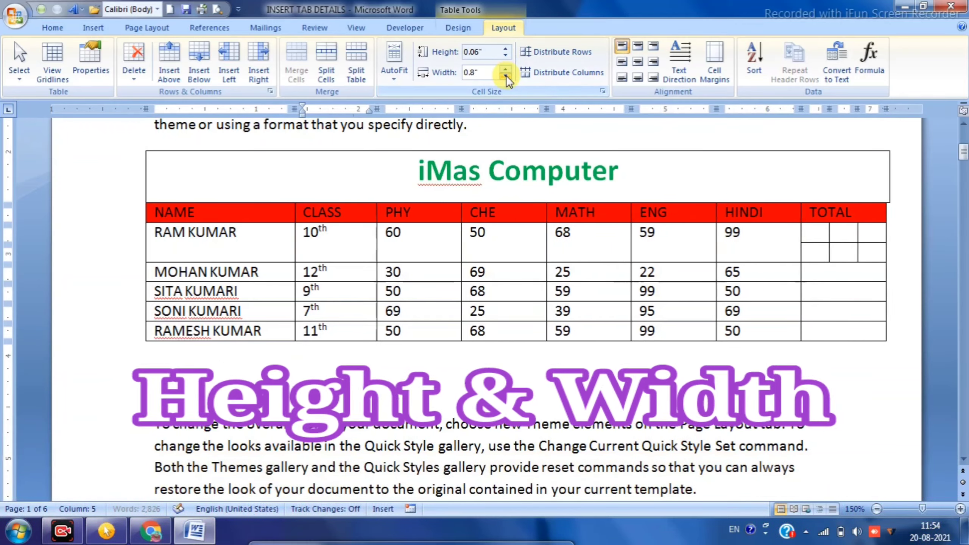
left_click(506, 76)
left_click(506, 76)
left_click(505, 76)
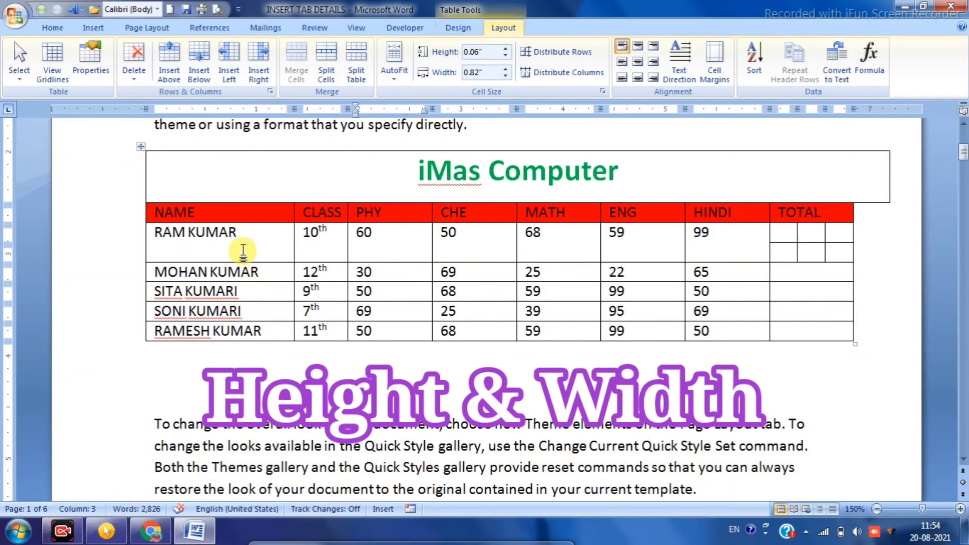
Stretch the first student row to about 1.17" high and merge its six small TOTAL cells into one.
left_click_drag(209, 263, 206, 343)
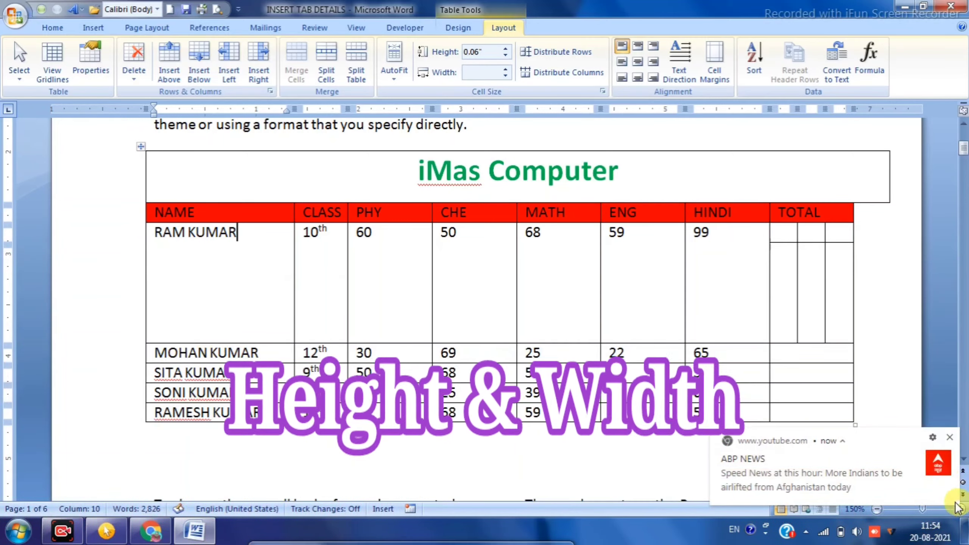
left_click(951, 437)
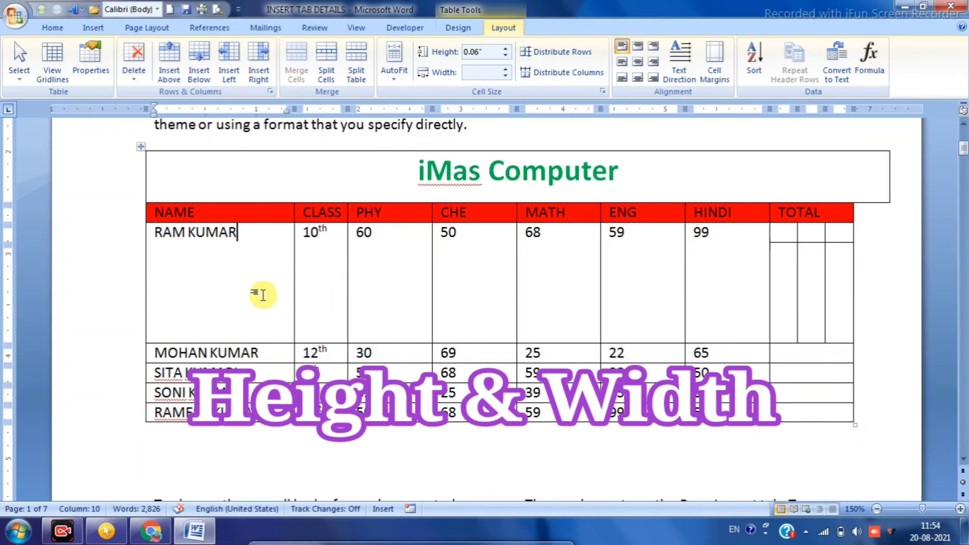
left_click_drag(796, 243, 836, 282)
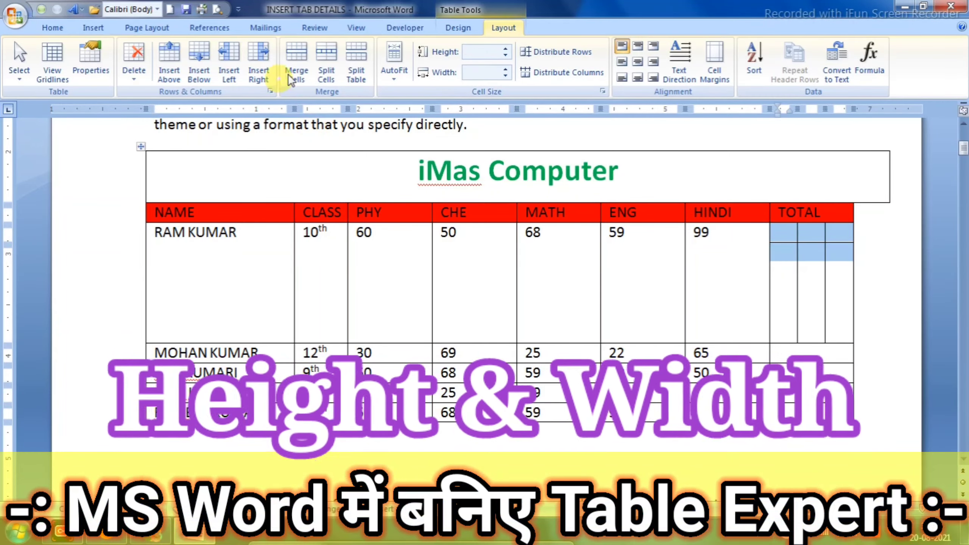
left_click(300, 67)
left_click(681, 270)
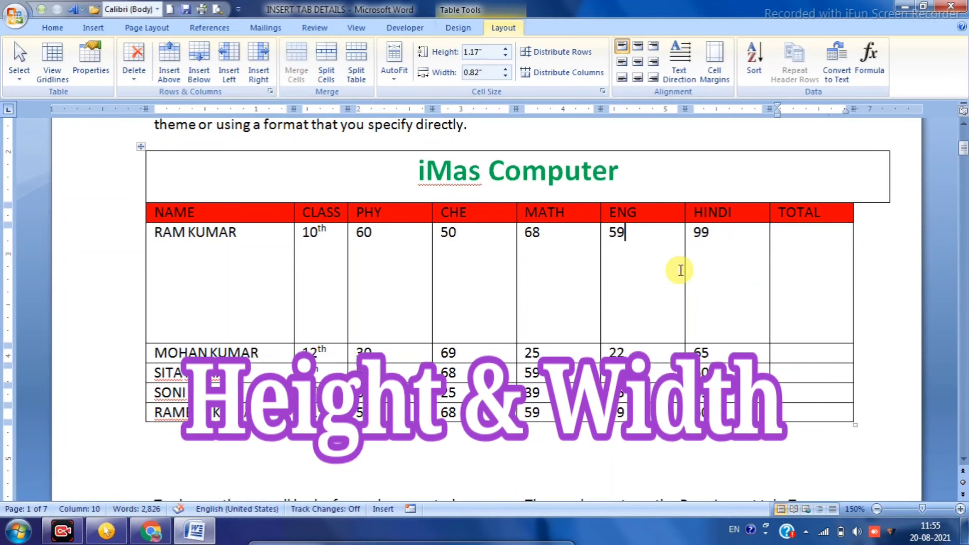
Narrow the CHE column to about half its width and widen the MATH column to about 1.56".
left_click(387, 188)
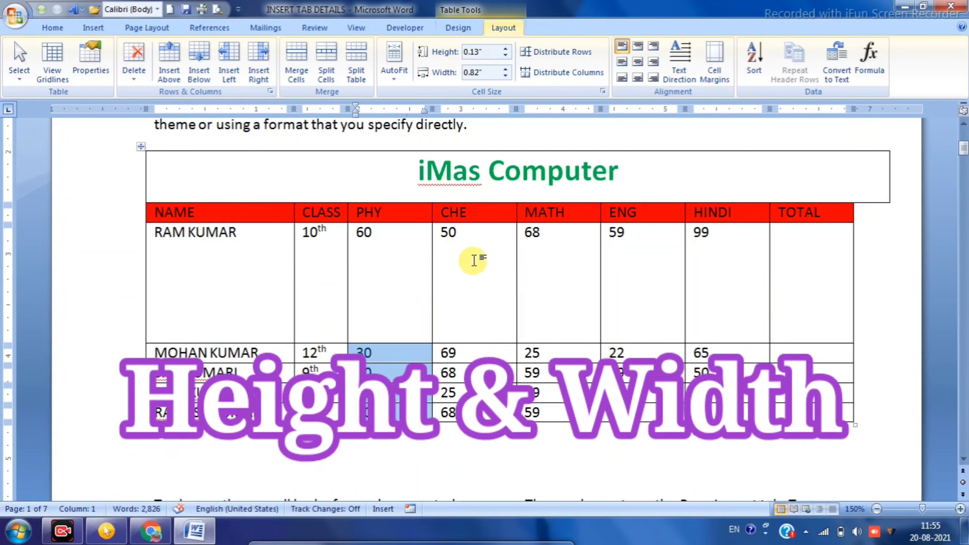
left_click(496, 248)
left_click_drag(516, 108, 471, 108)
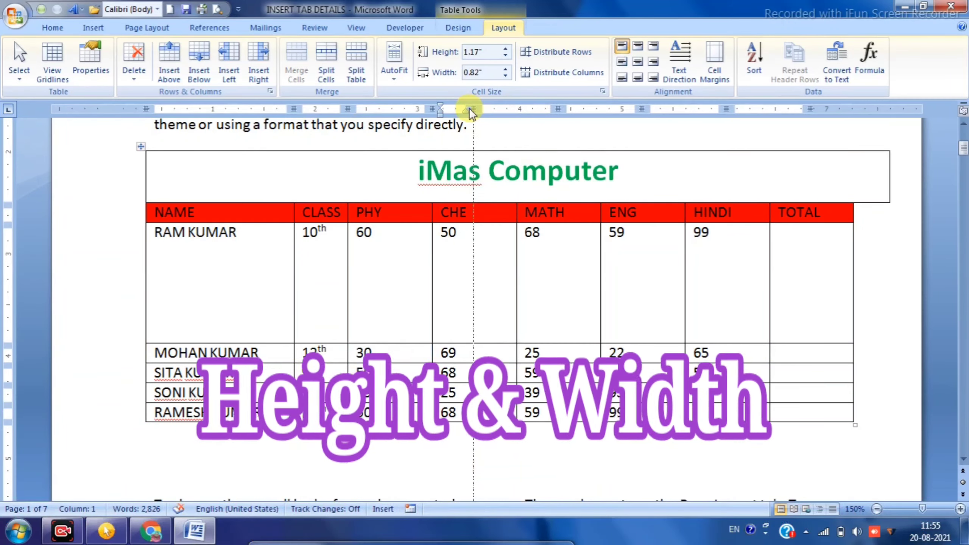
left_click_drag(558, 108, 633, 108)
Stretch the first student row to about 1.24" high and make the second student row taller as well.
left_click(372, 274)
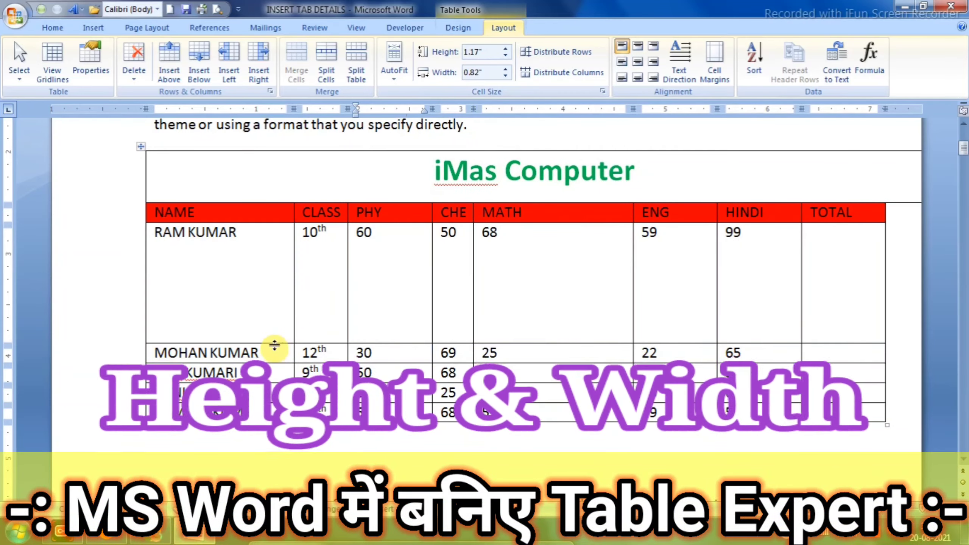
mouse_move(275, 343)
left_mouse_down()
mouse_move(278, 360)
mouse_move(286, 254)
mouse_move(271, 342)
mouse_move(278, 349)
left_mouse_up()
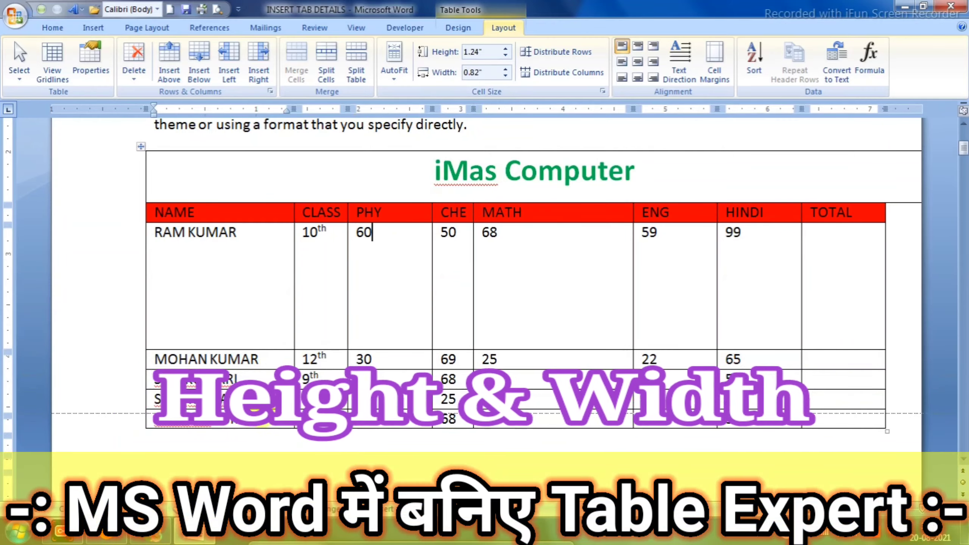
left_click_drag(271, 370, 272, 413)
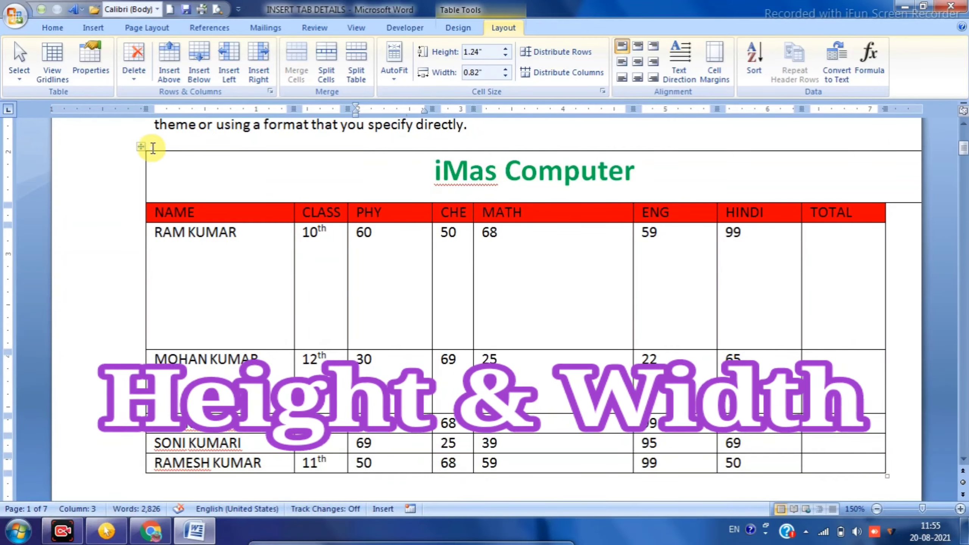
Distribute the height of all rows evenly across the entire marks table.
left_click(141, 147)
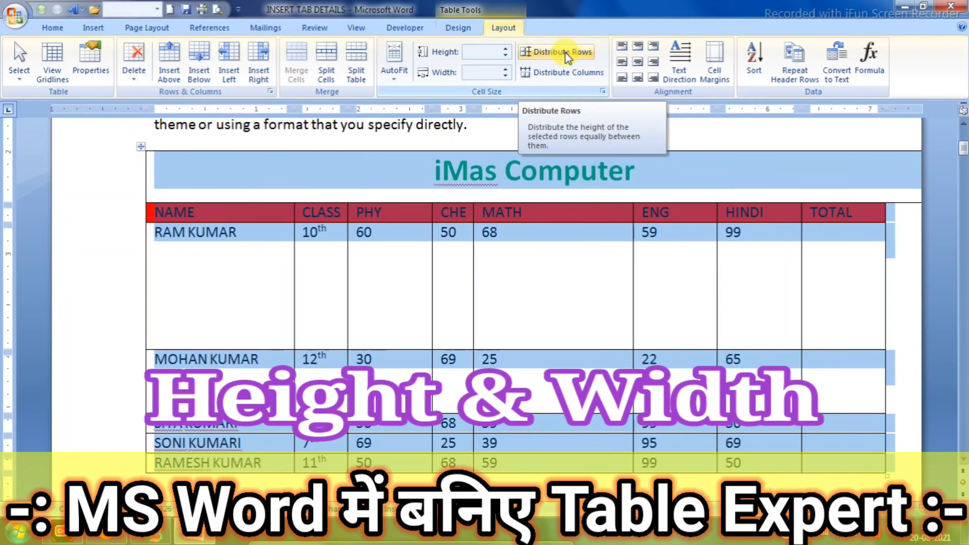
left_click(565, 52)
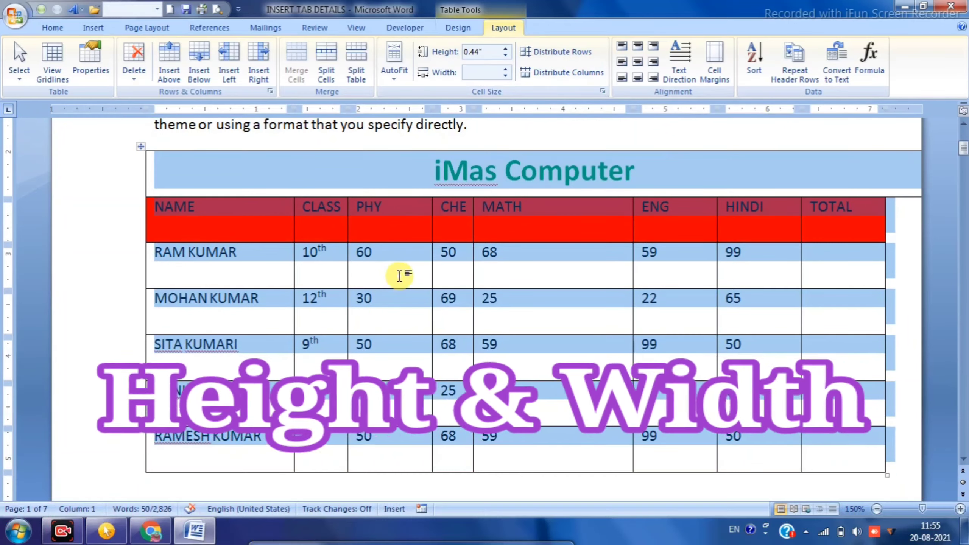
left_click(400, 275)
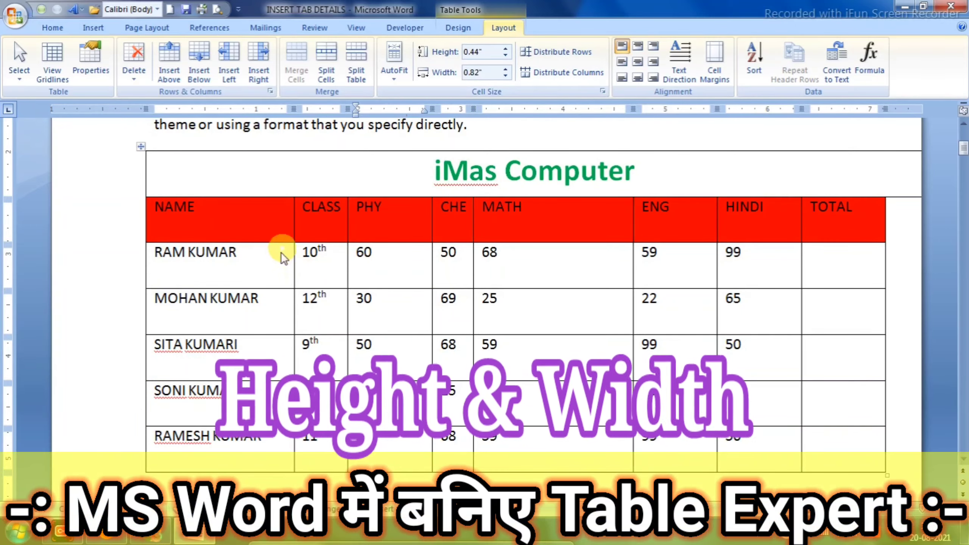
left_click_drag(283, 257, 677, 284)
left_click(550, 267)
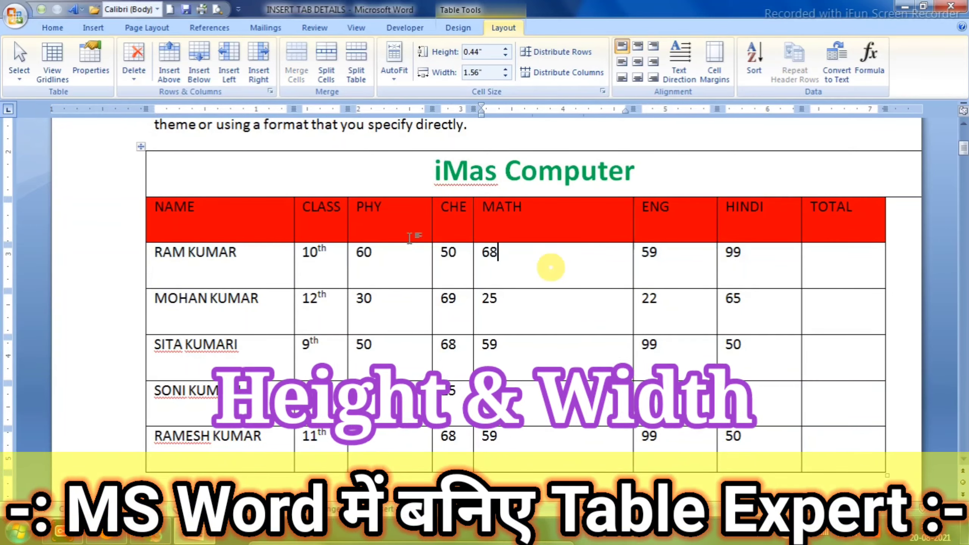
Distribute the width of all columns evenly across the entire marks table and dismiss the browser notifications.
left_click(142, 147)
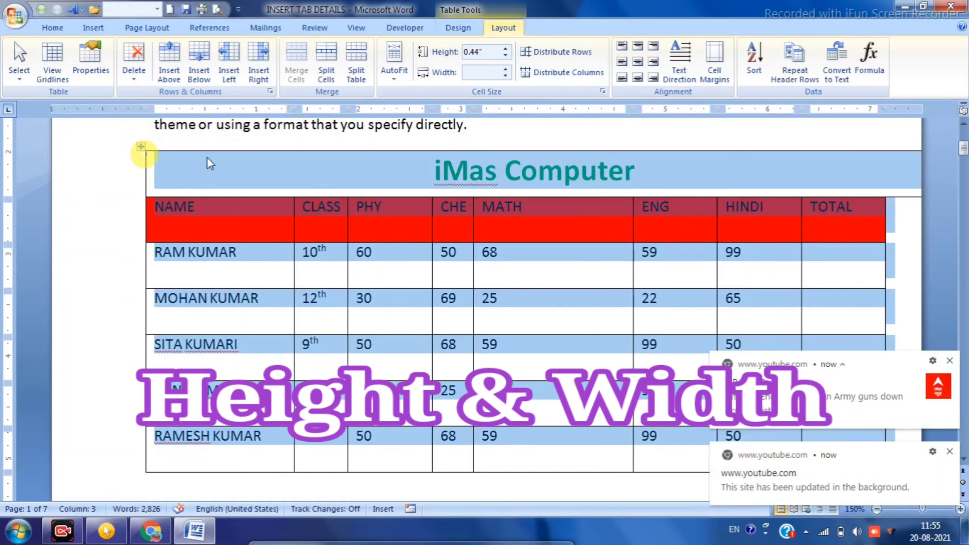
left_click(575, 74)
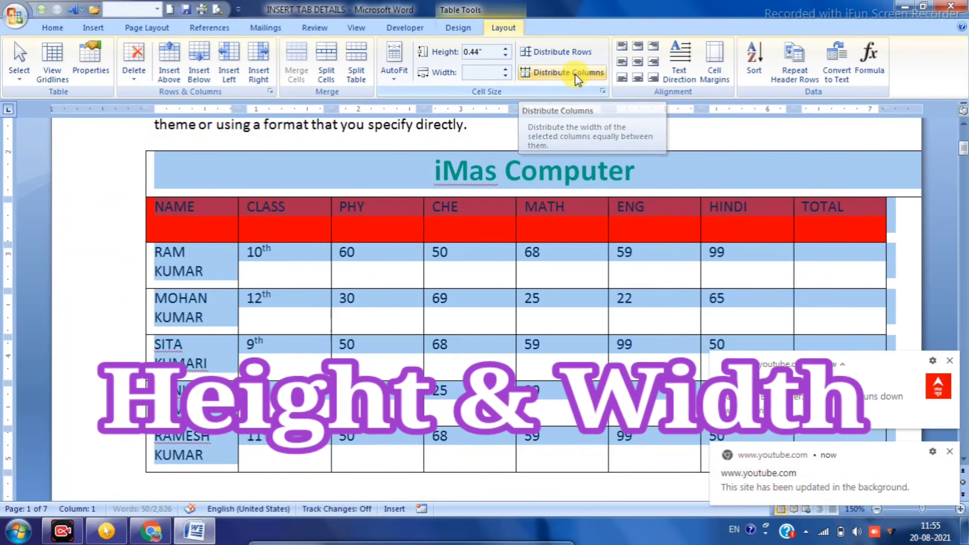
left_click(950, 361)
left_click(750, 267)
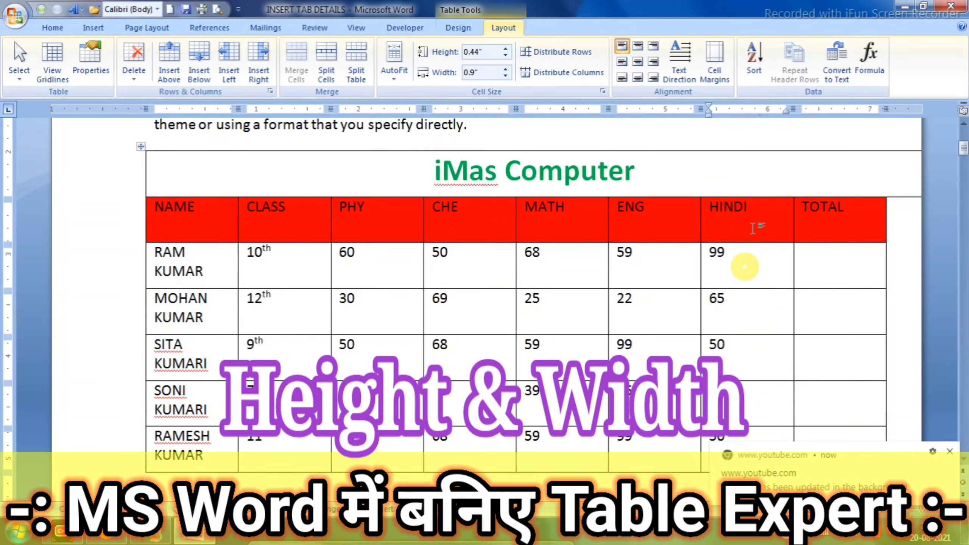
left_click(797, 181)
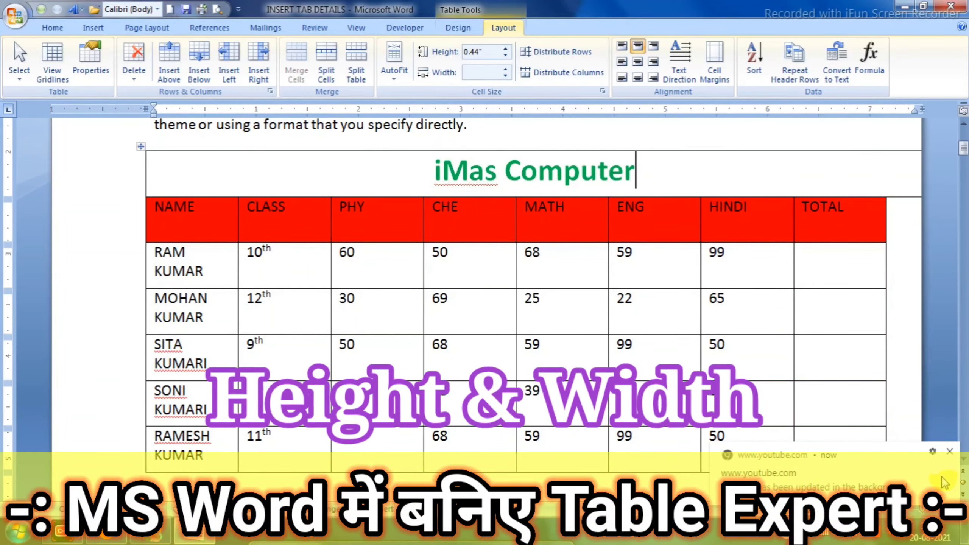
left_click(950, 452)
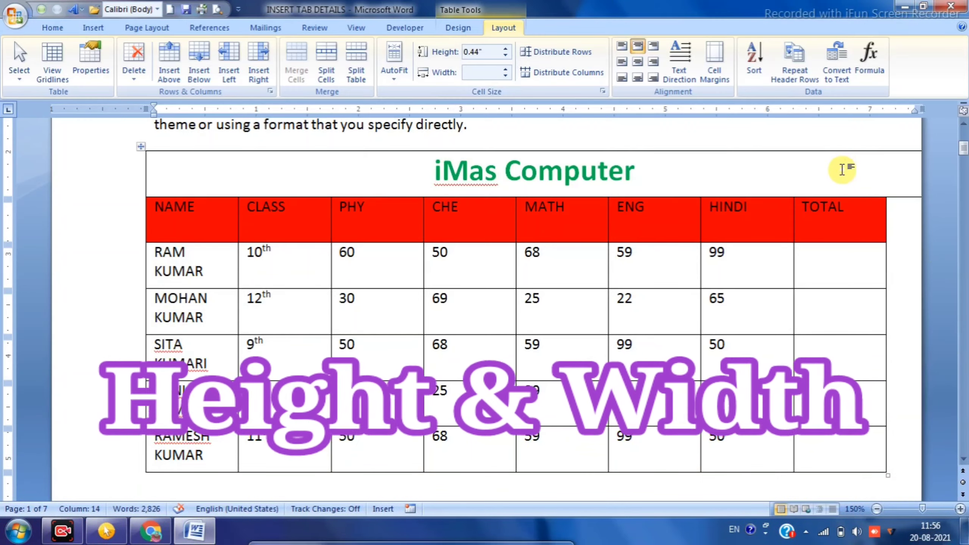
Undo a trial shift of the title cell's left border and align its right border with the TOTAL column's edge.
left_click_drag(145, 165, 77, 177)
key("ctrl+z")
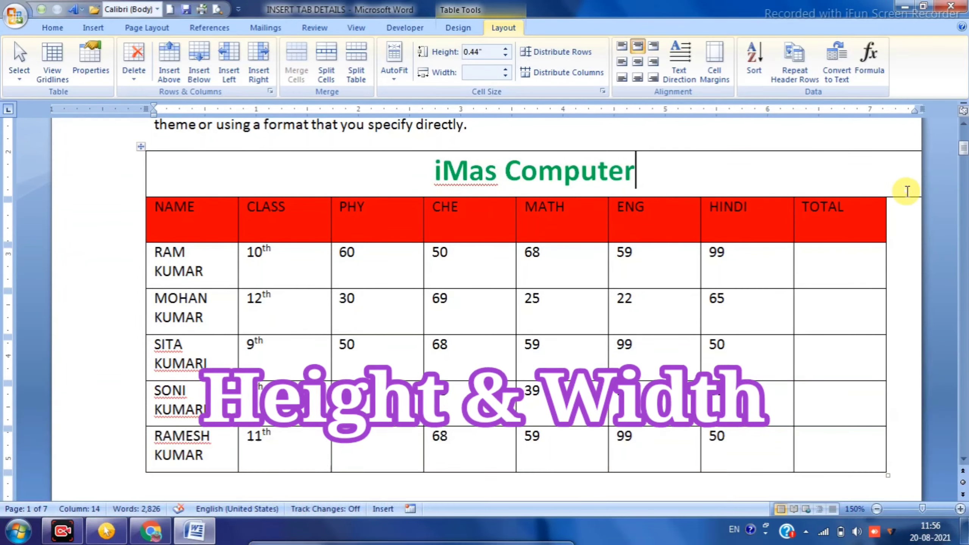
left_click(905, 182)
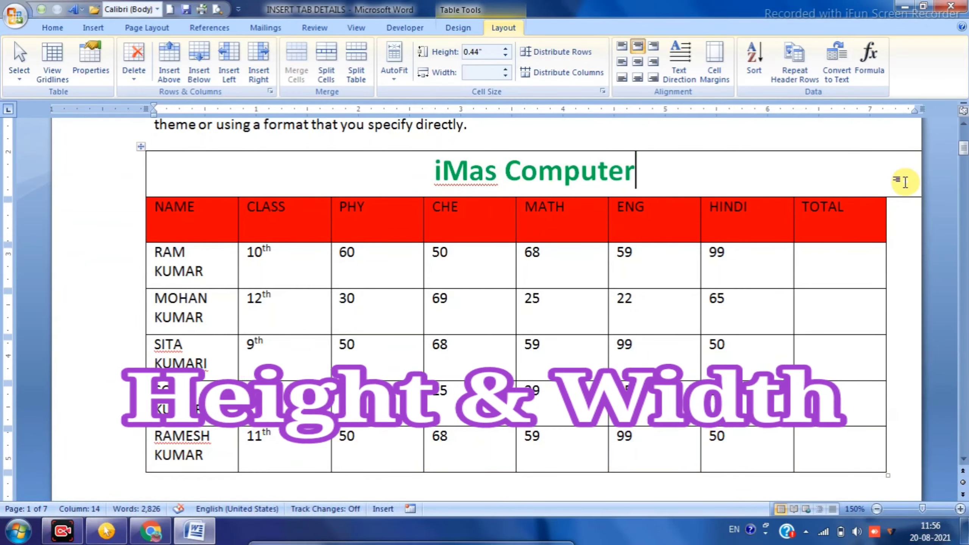
left_click_drag(916, 107, 888, 113)
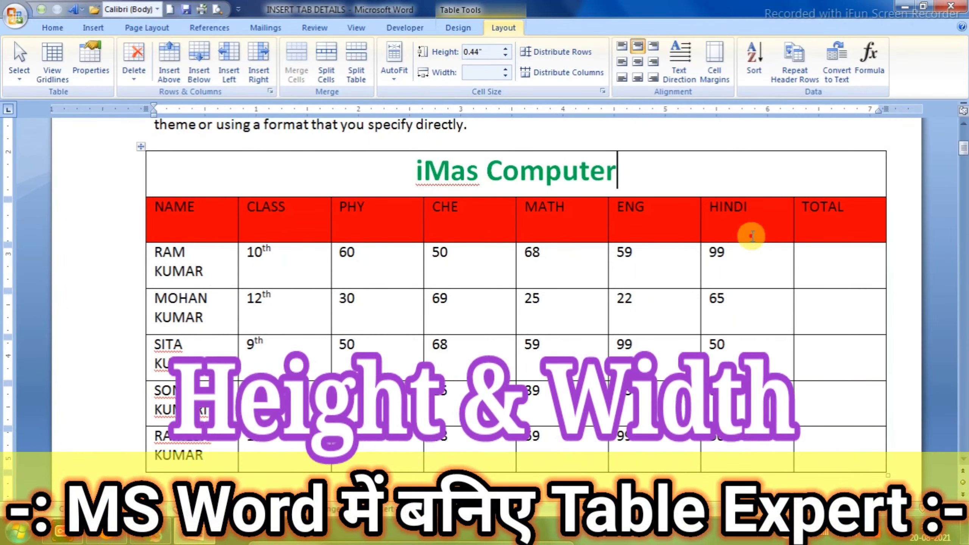
left_click(753, 236)
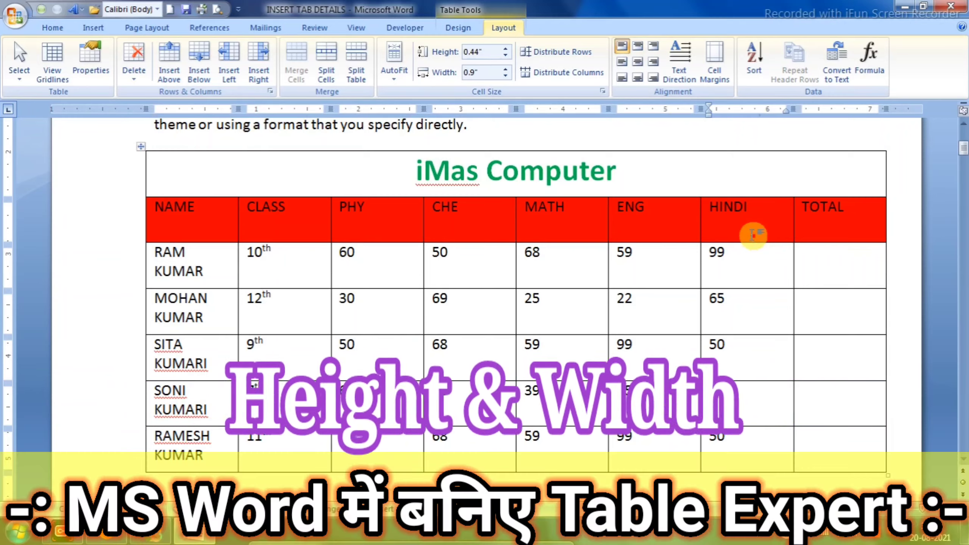
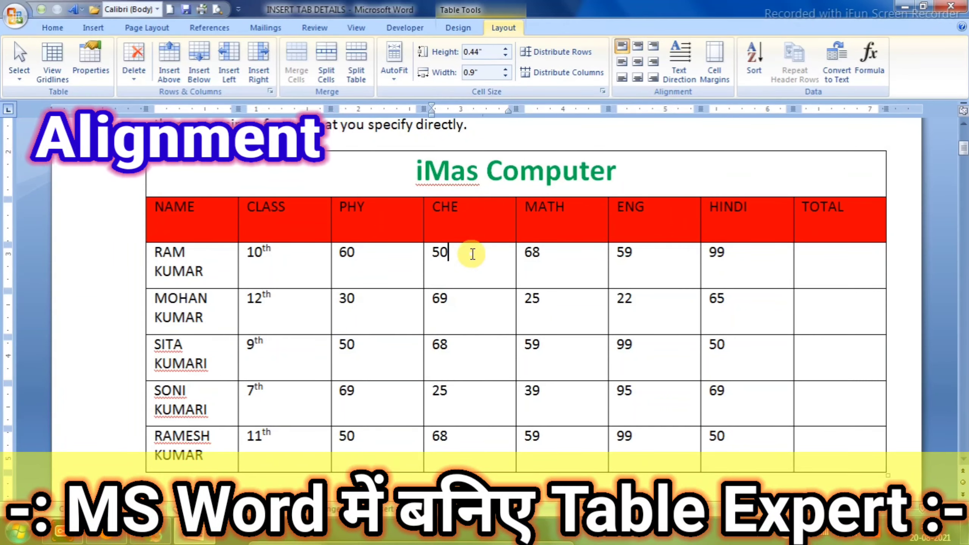
Add a blank line to the first student's CHE cell and try Top Center, Top Right and Top Left alignment on it.
key("Return")
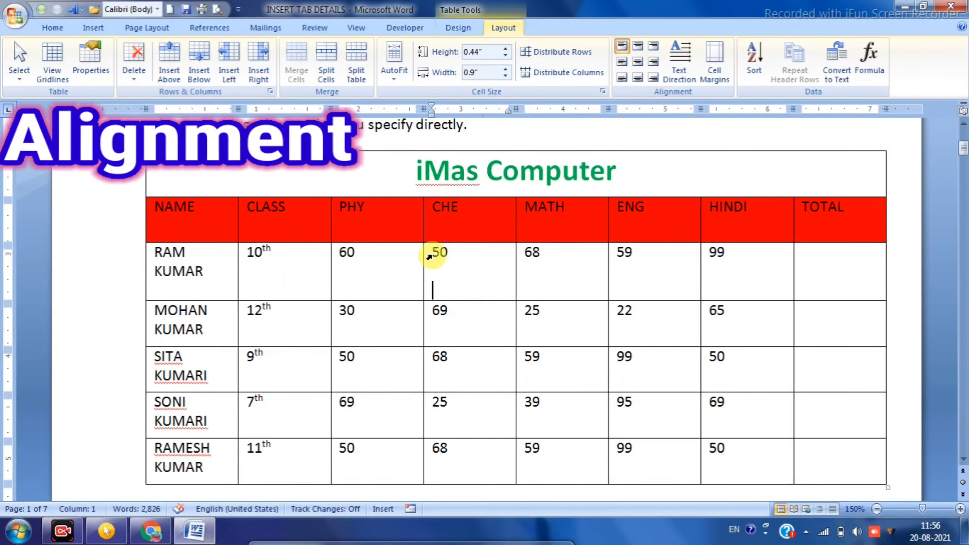
left_click(429, 257)
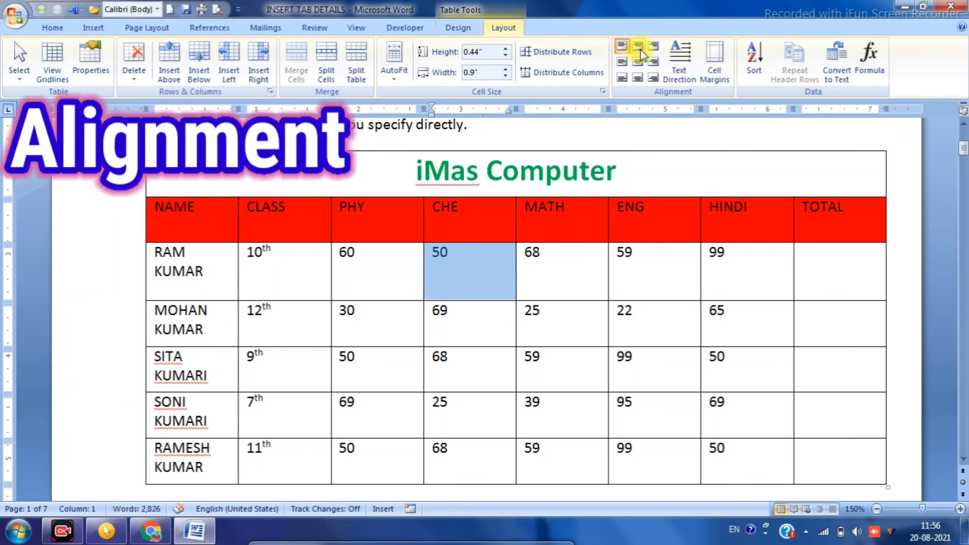
left_click(641, 48)
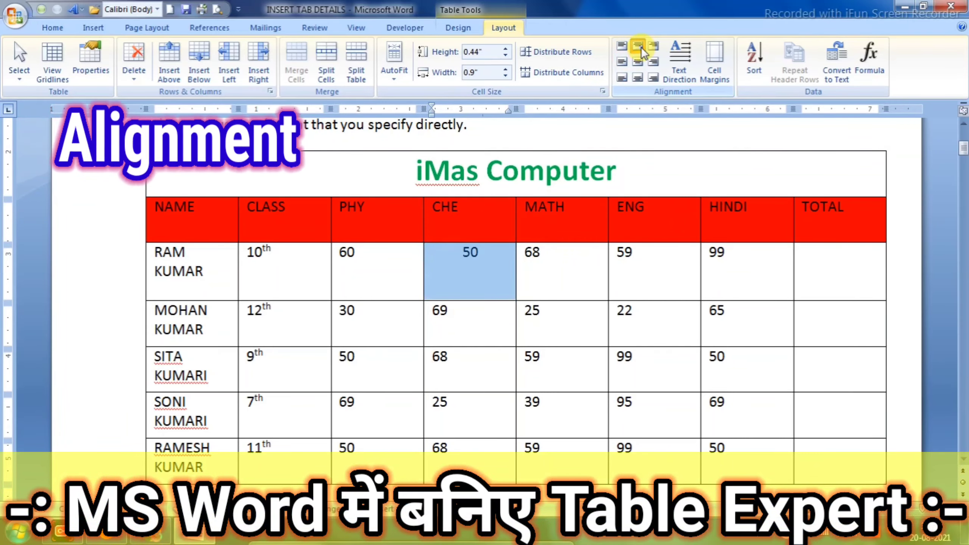
left_click(653, 48)
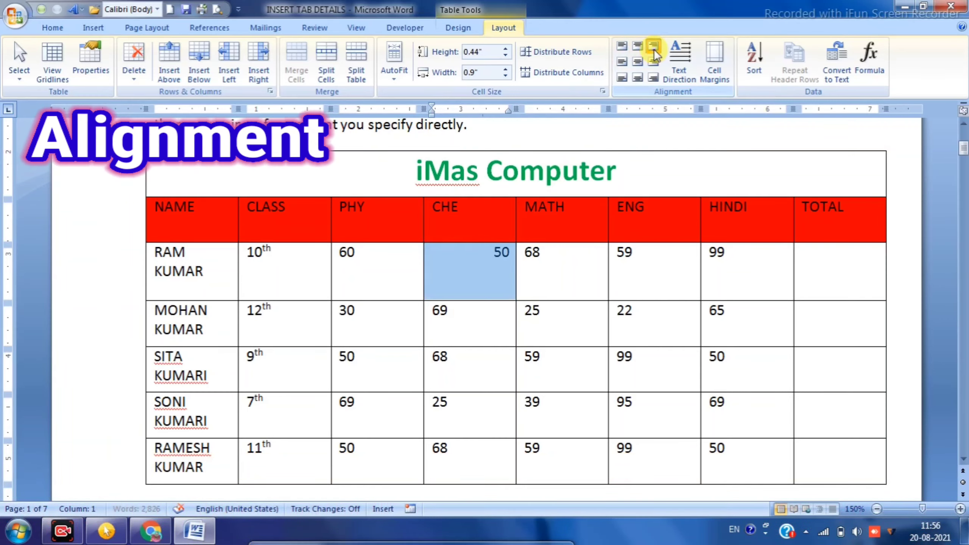
left_click(622, 47)
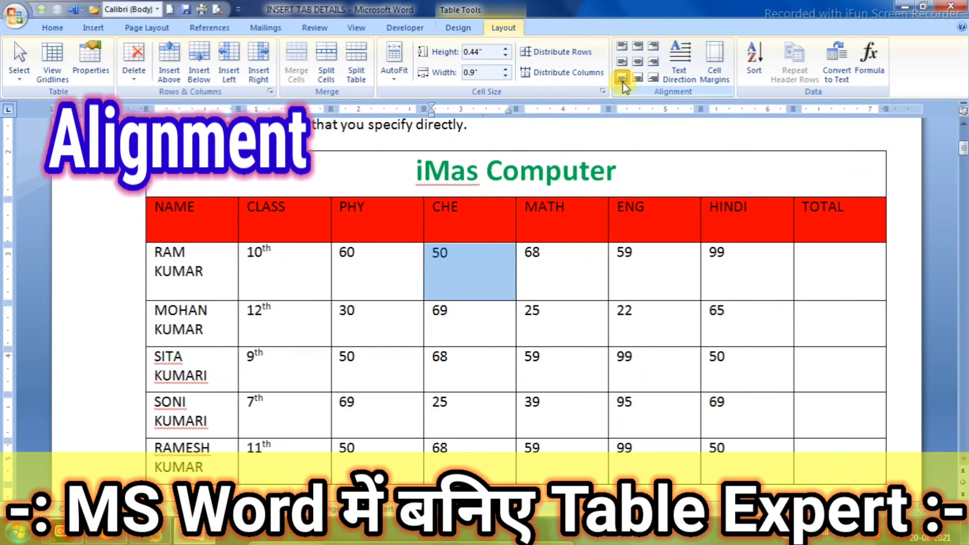
Try Bottom Left, Bottom Center and Bottom Right alignment on the first student's CHE cell.
left_click(448, 264)
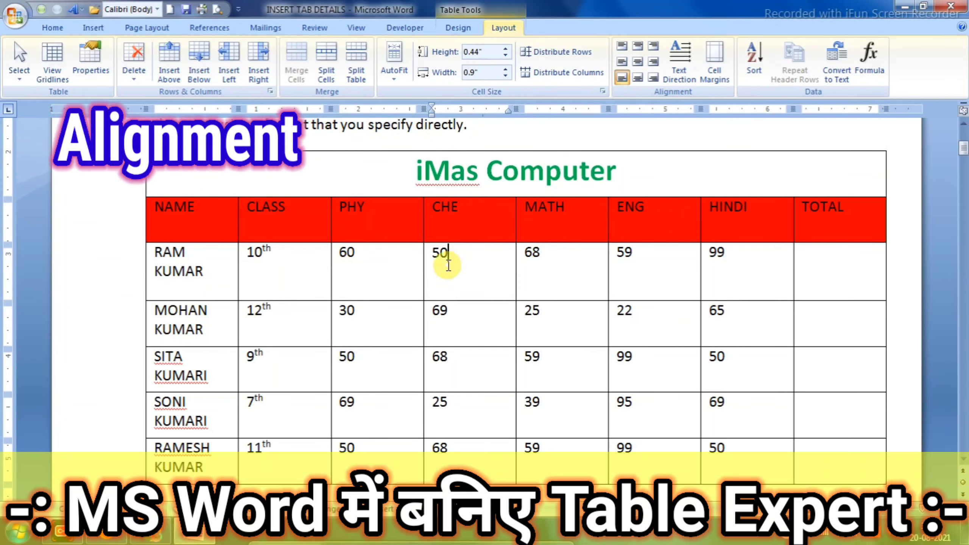
left_click(428, 254)
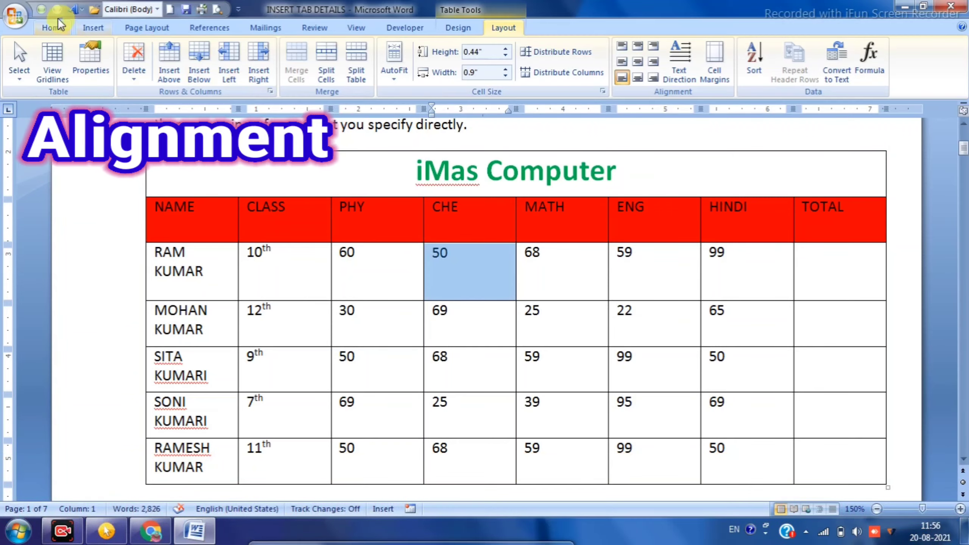
left_click(458, 259)
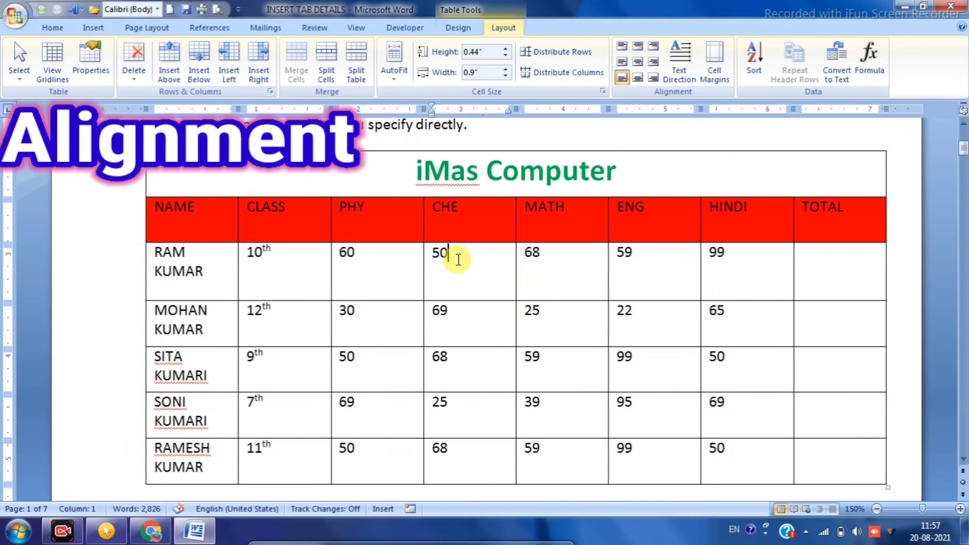
triple_click(435, 252)
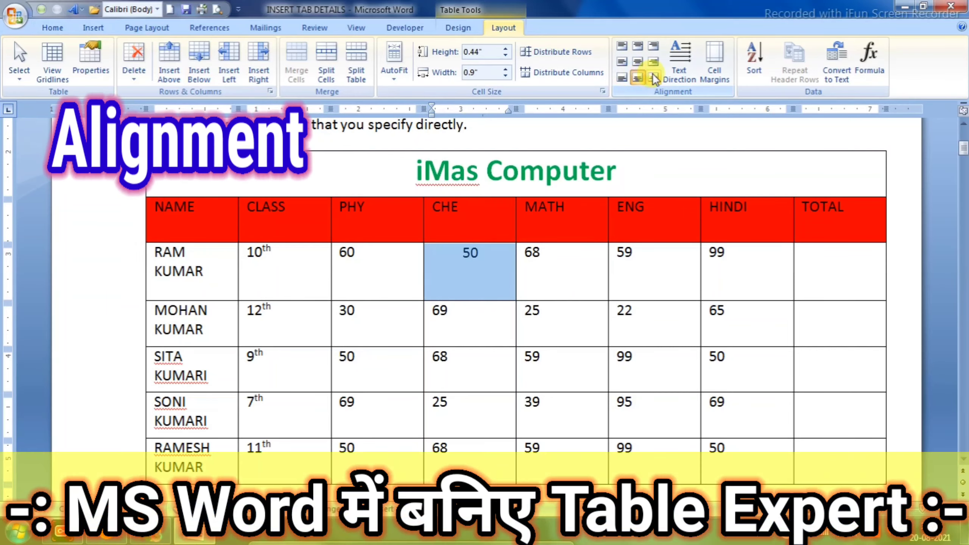
left_click(510, 257)
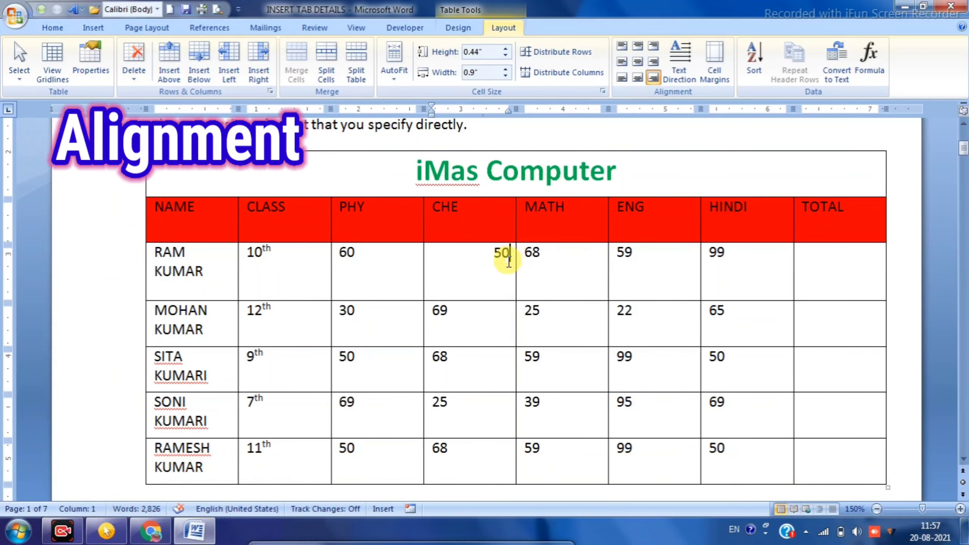
Add three more blank lines to the first student's CHE cell, align it Center, and delete all the blank lines around the mark.
key("Return")
key("Return")
key("Return")
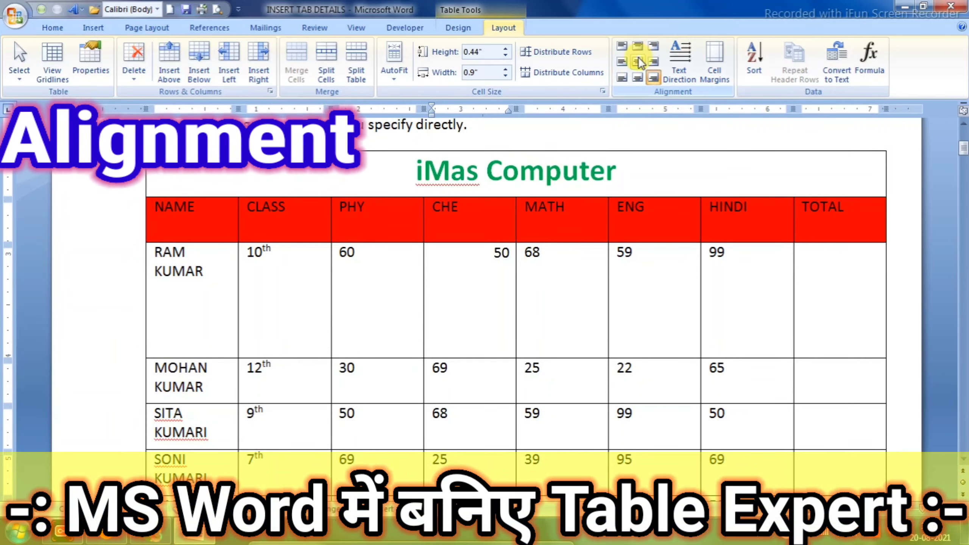
left_click(639, 62)
left_click(478, 258)
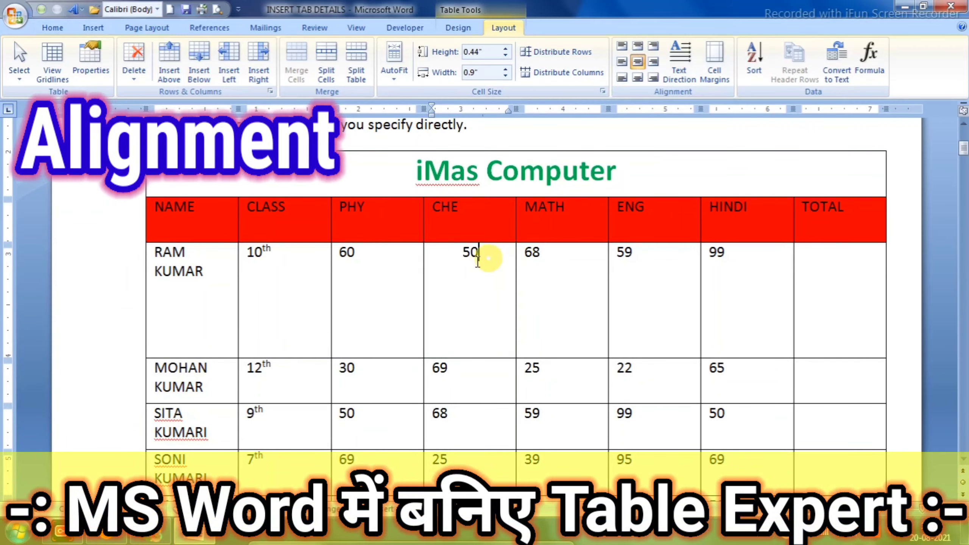
key("Delete")
key("Delete")
key("Delete")
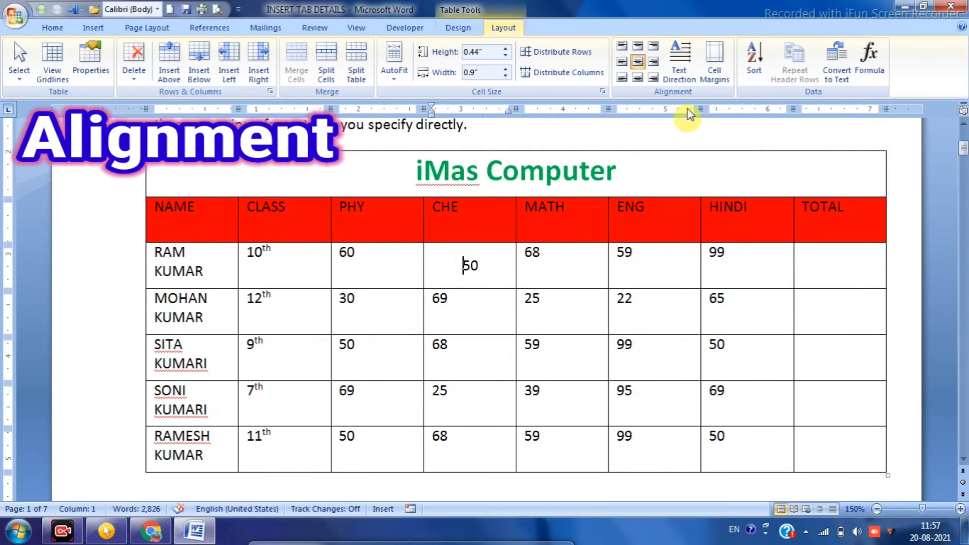
Try Top Left, Top Right, Top Center, Center Left and Center Right alignment on the first student's CHE mark.
left_click(622, 45)
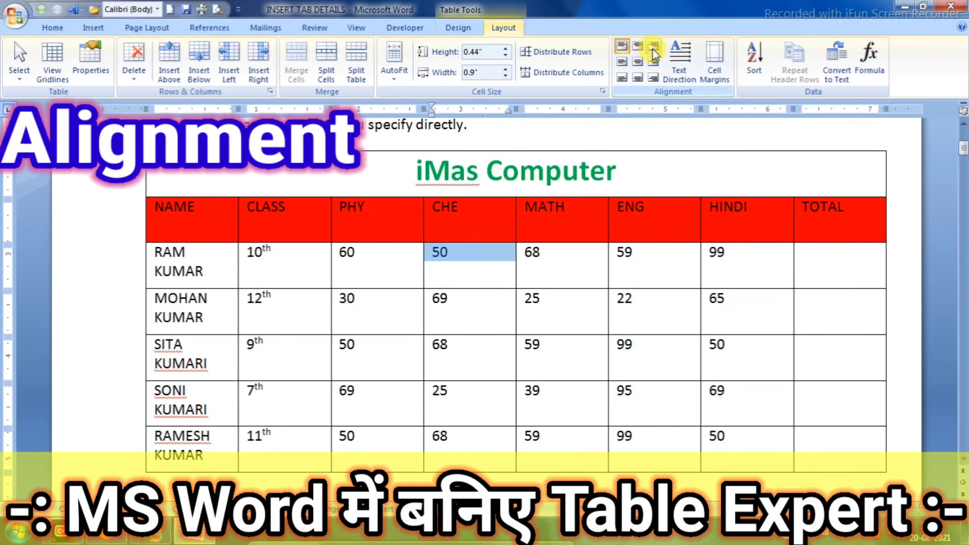
left_click(653, 49)
left_click(642, 47)
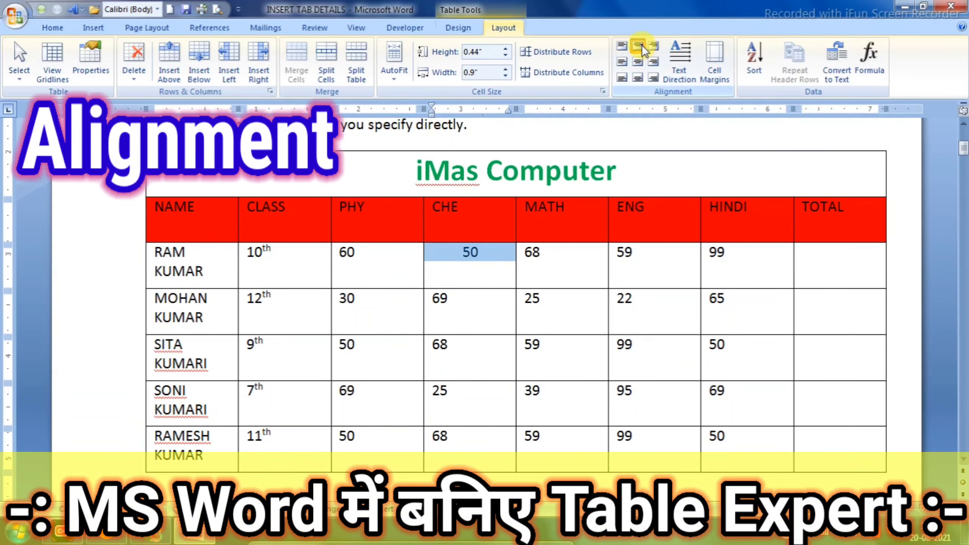
left_click(621, 65)
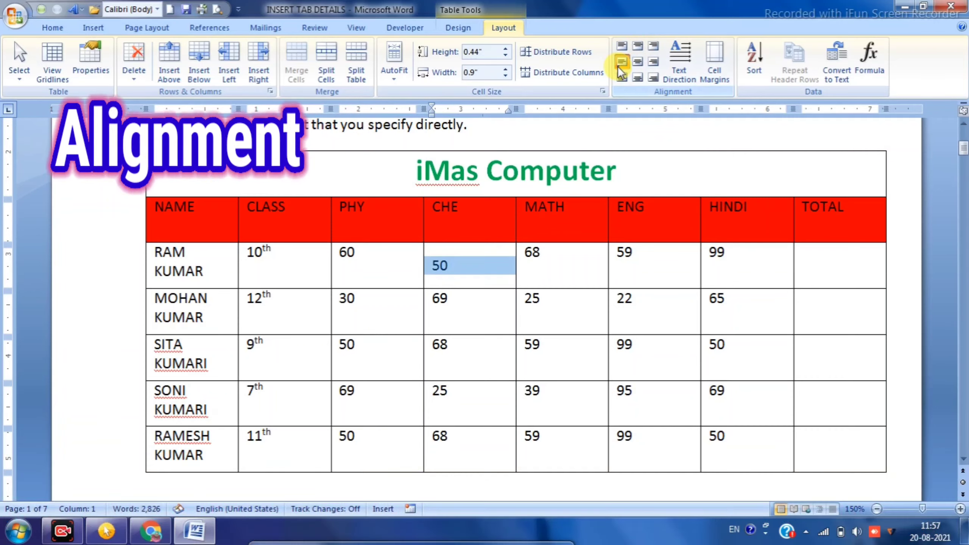
left_click(652, 63)
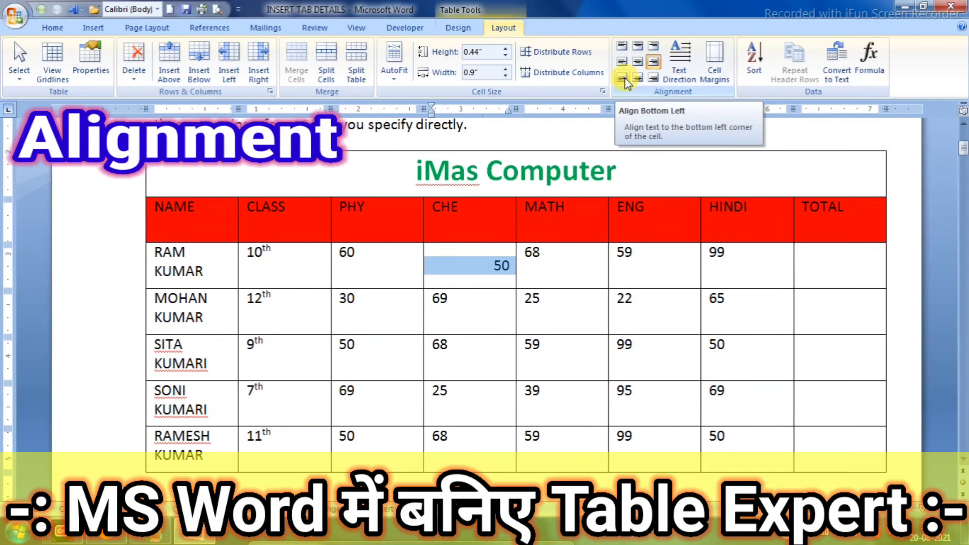
Step the first student's CHE mark through Bottom Left, Bottom Center and Bottom Right alignment.
left_click(624, 78)
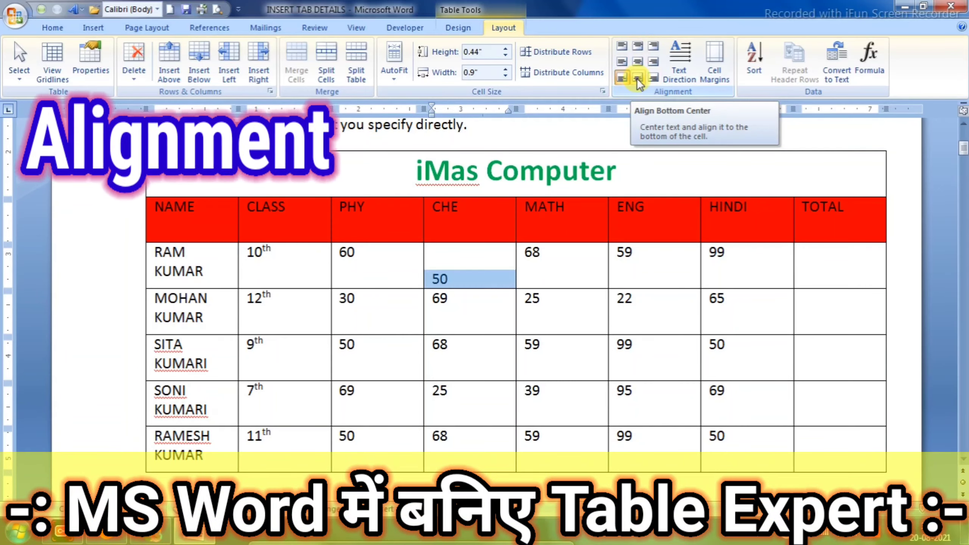
left_click(637, 78)
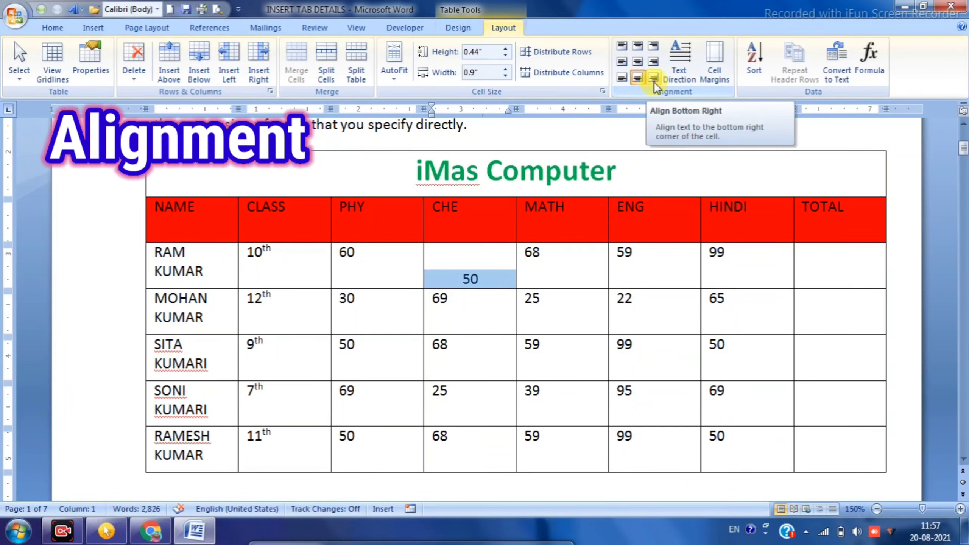
left_click(654, 82)
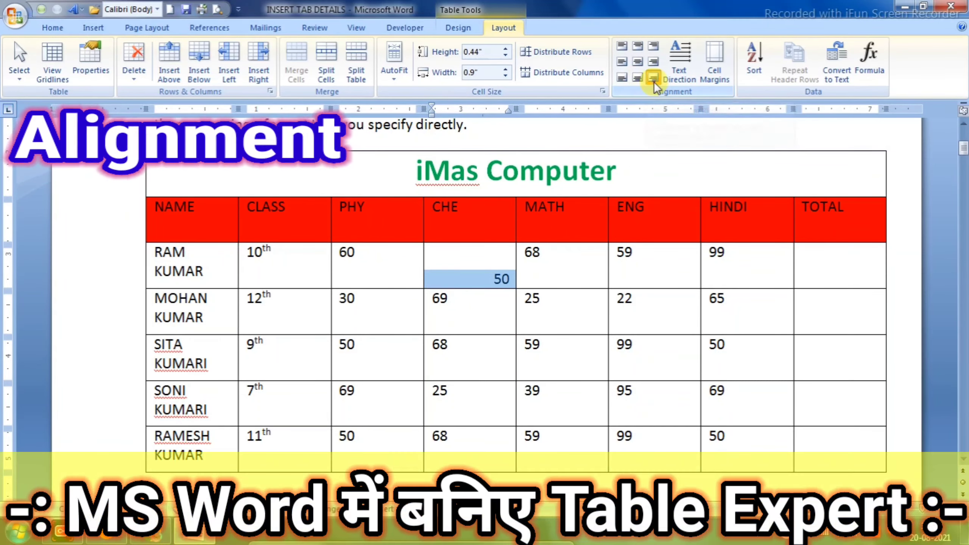
Try Center Left alignment on the first student's CHE mark and settle on centering it both horizontally and vertically.
left_click(622, 63)
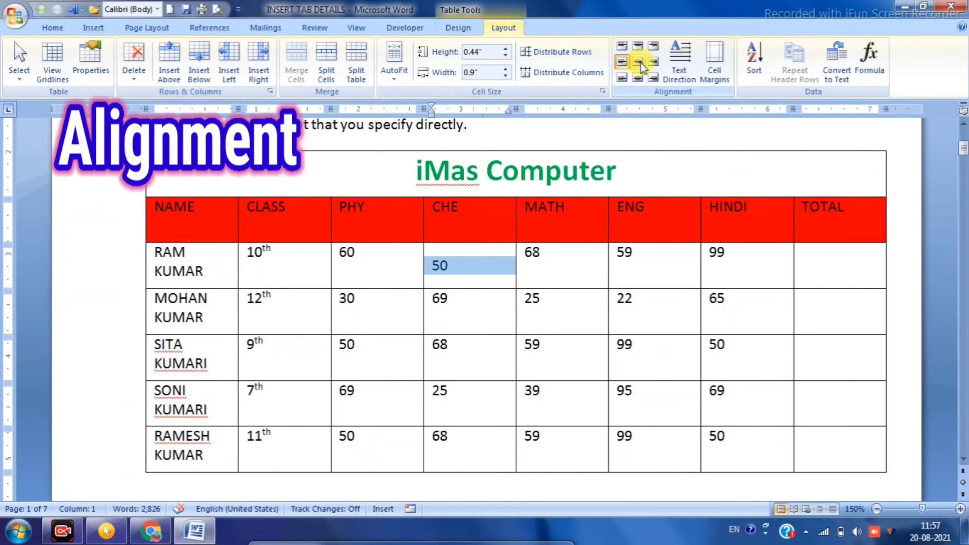
left_click(640, 62)
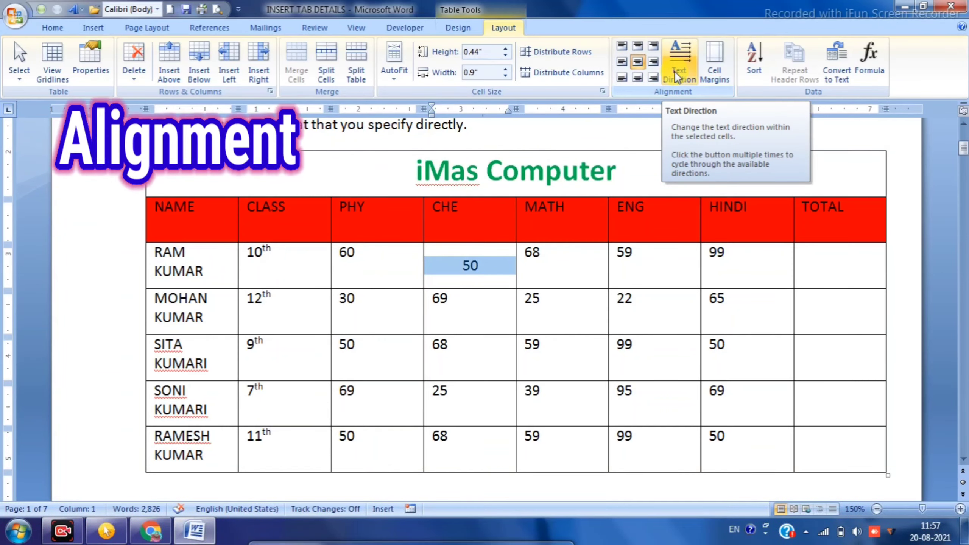
left_click(440, 345)
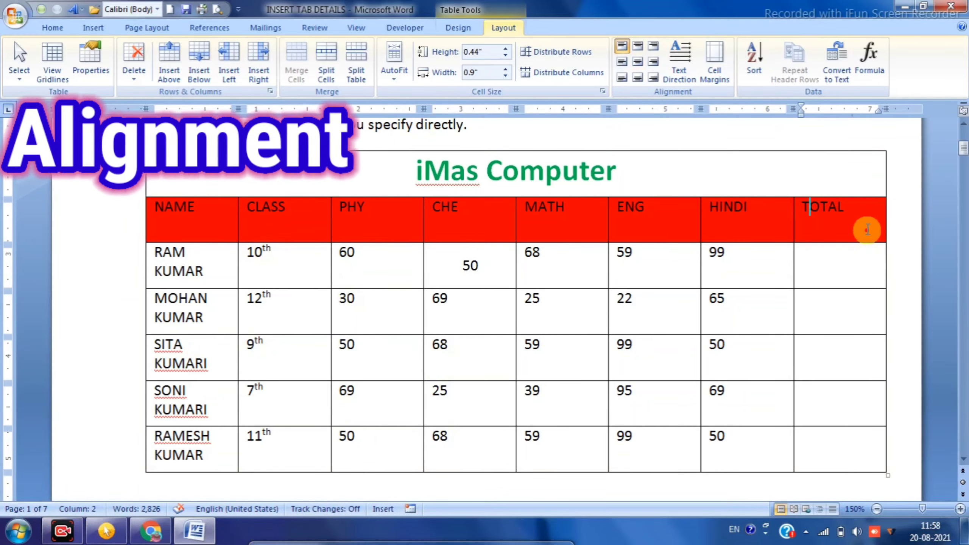
Insert four new columns to the right of the TOTAL column, based on the header cells from MATH to TOTAL.
left_click_drag(518, 204, 829, 209)
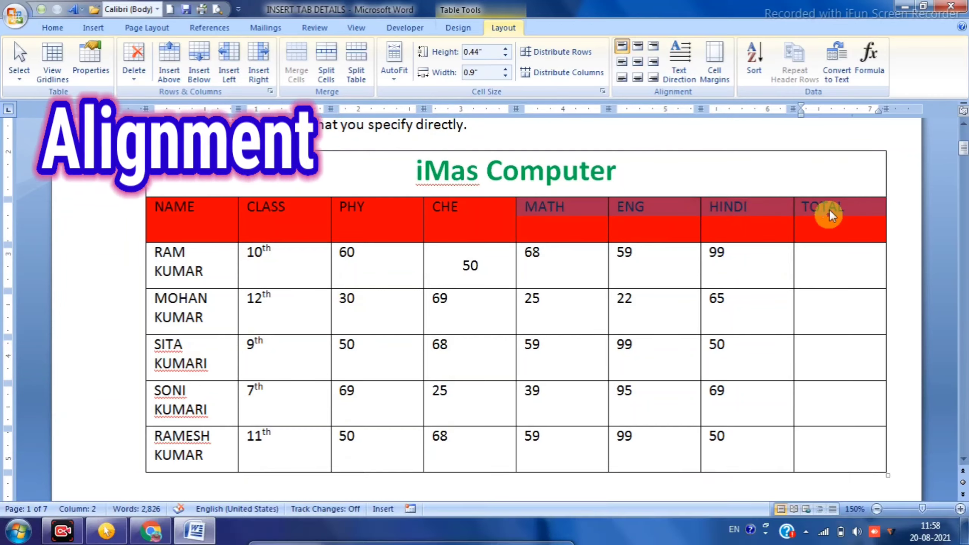
right_click(829, 209)
mouse_move(868, 281)
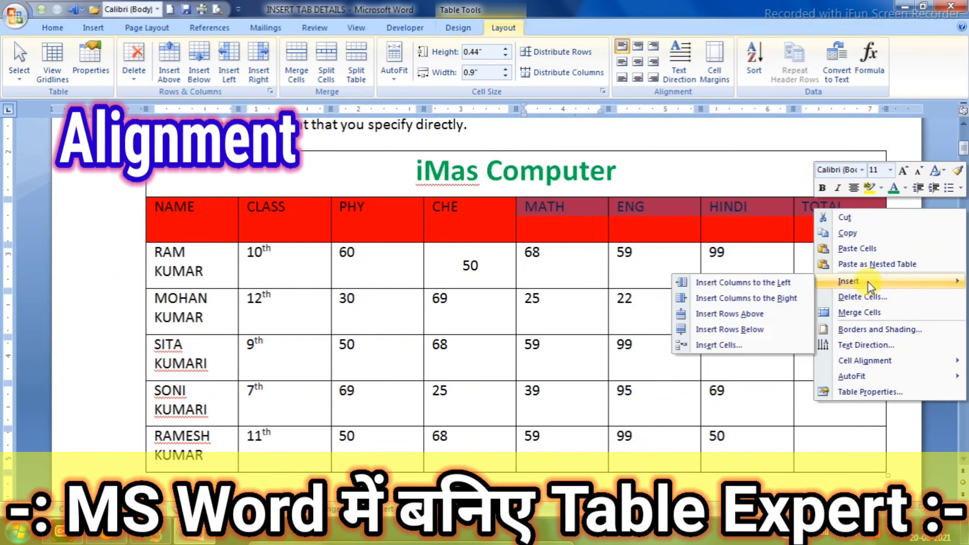
left_click(764, 298)
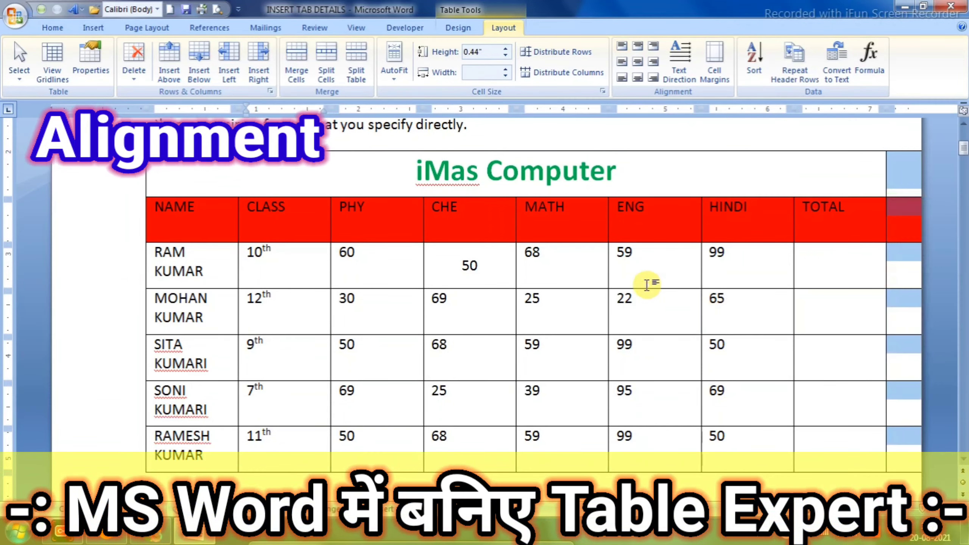
left_click(653, 277)
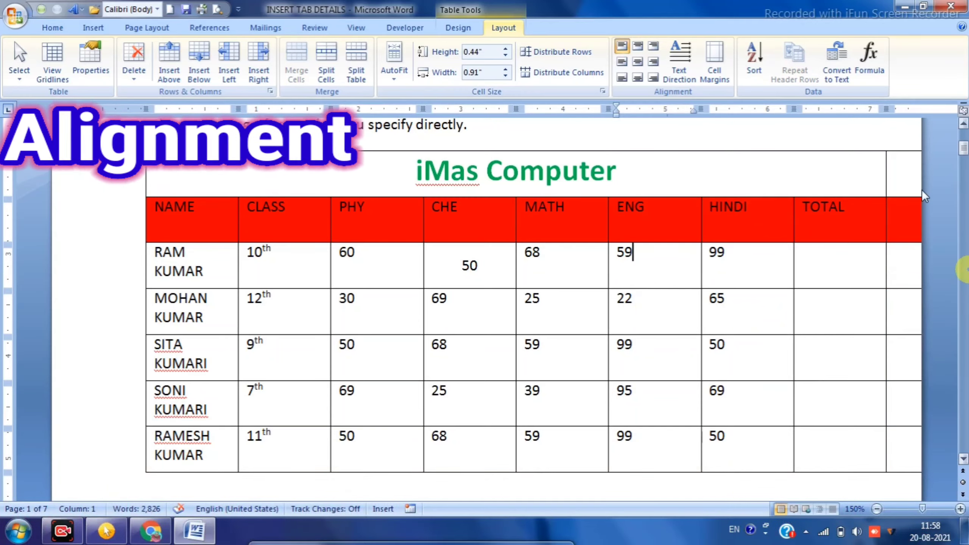
Narrow the HINDI, TOTAL, CLASS, PHY and new blank columns until the whole table fits on the page.
left_click_drag(888, 108, 813, 110)
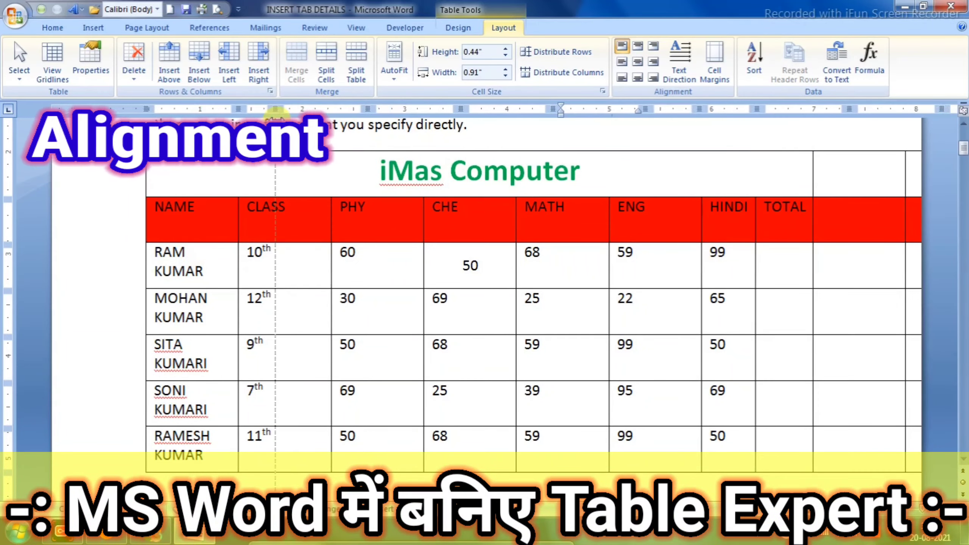
left_click_drag(331, 109, 276, 109)
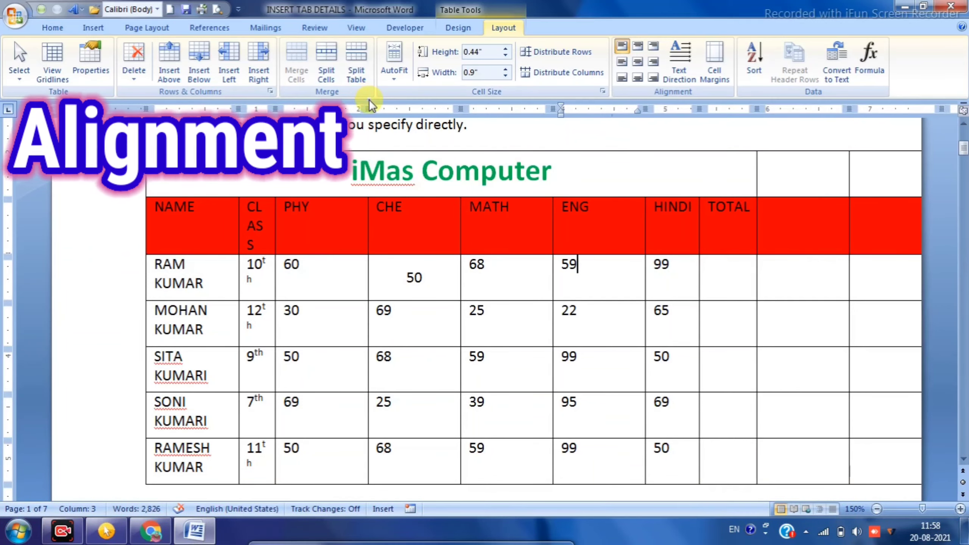
left_click_drag(368, 109, 313, 110)
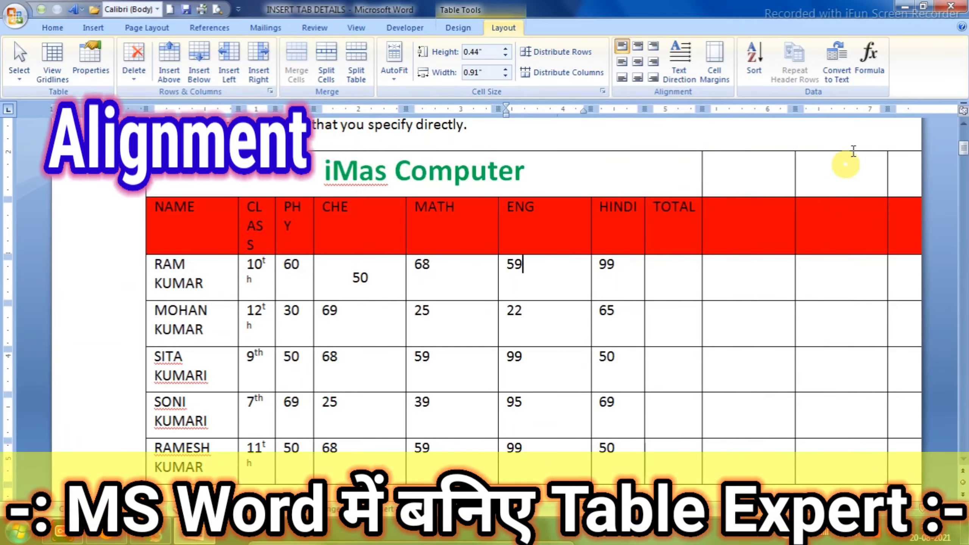
left_click_drag(793, 118, 762, 119)
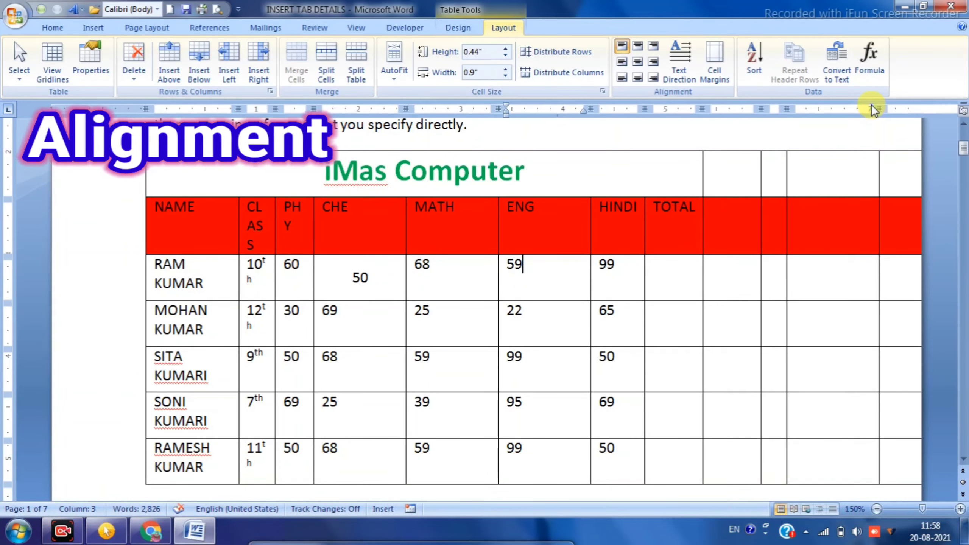
left_click_drag(879, 109, 826, 124)
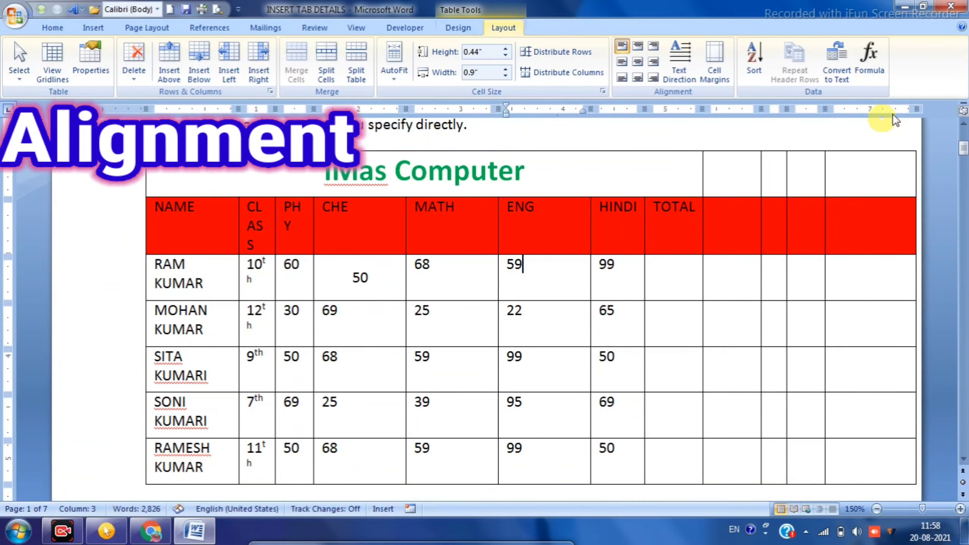
left_click_drag(917, 109, 858, 122)
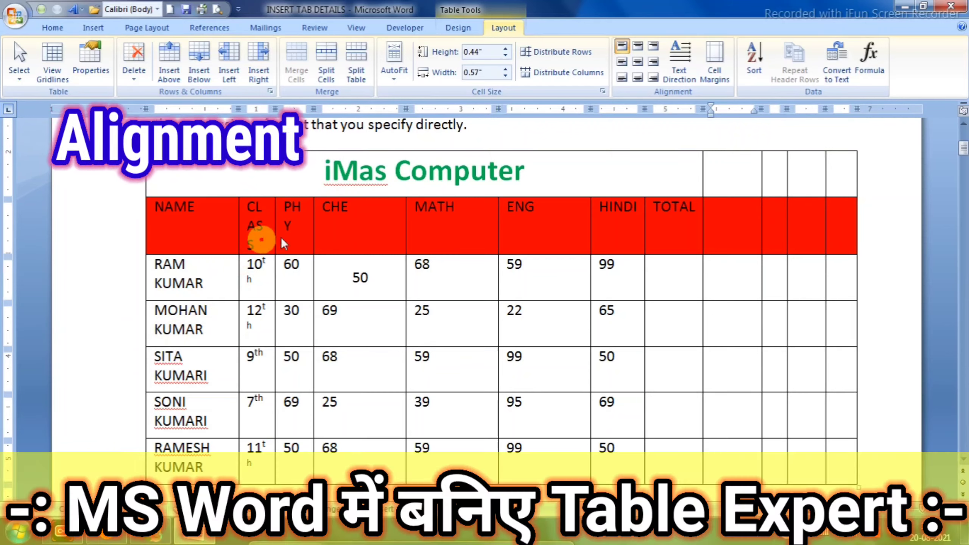
Copy the PHY, CHE, MATH and ENG headings into the header cells of the four blank columns after TOTAL.
left_click_drag(287, 212, 568, 218)
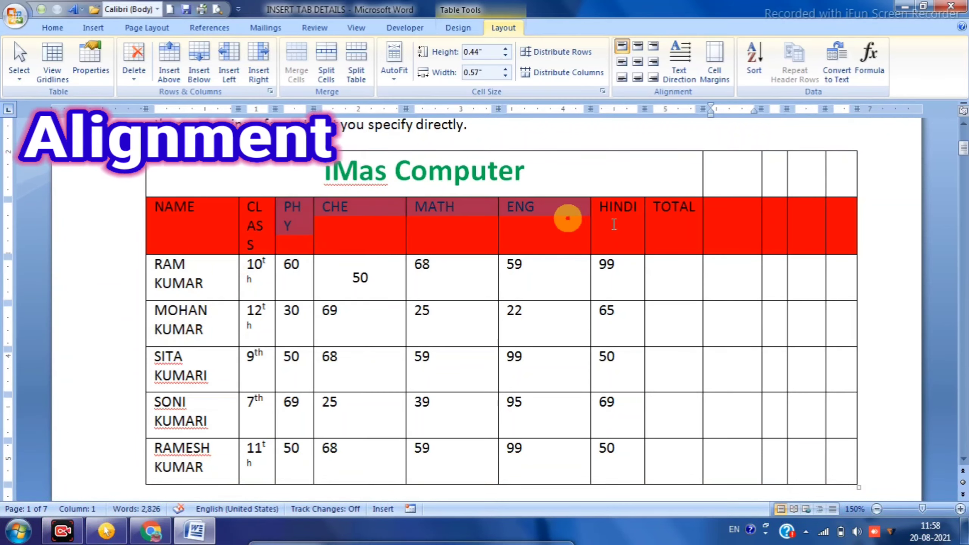
left_click_drag(705, 233, 617, 236)
key("ctrl+c")
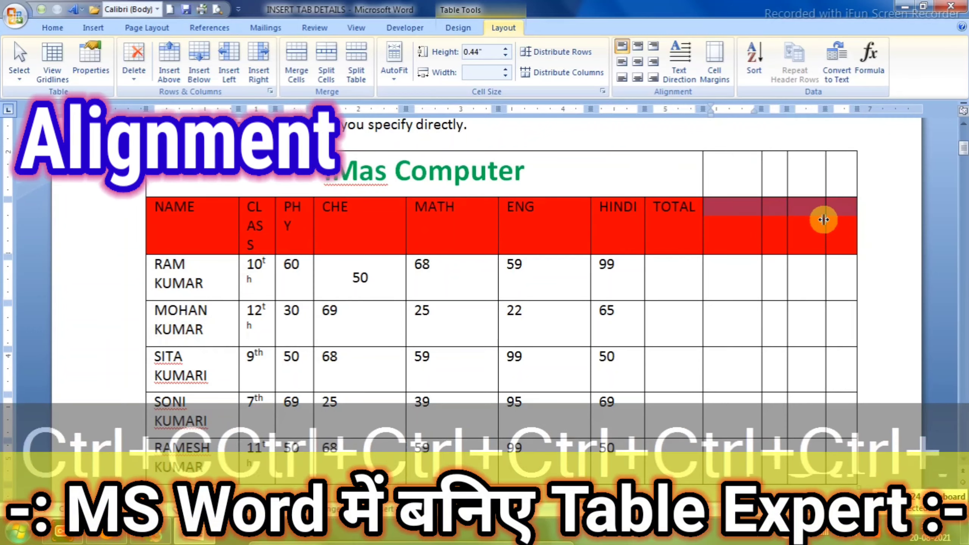
key("ctrl+v")
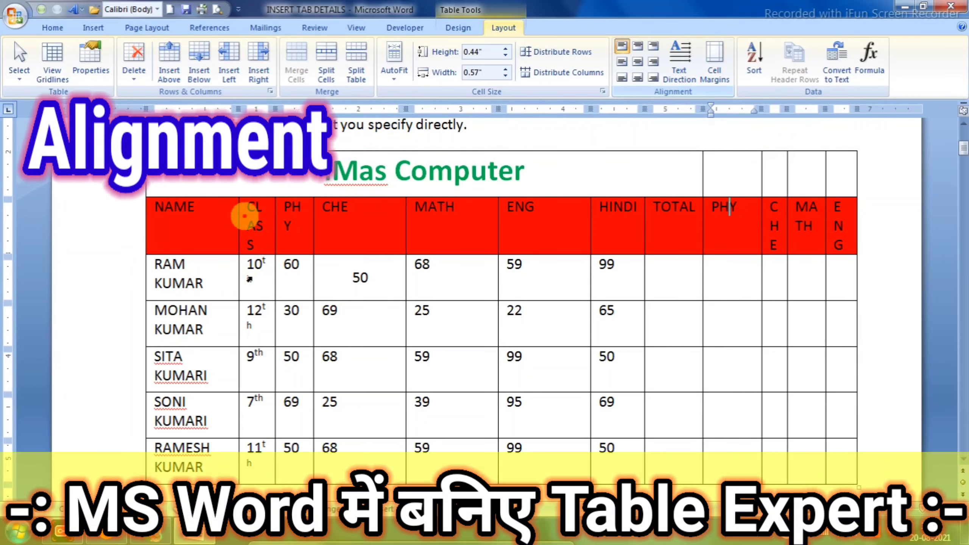
Rotate the header text from CLASS to the last ENG column so that it reads vertically downwards.
double_click(361, 277)
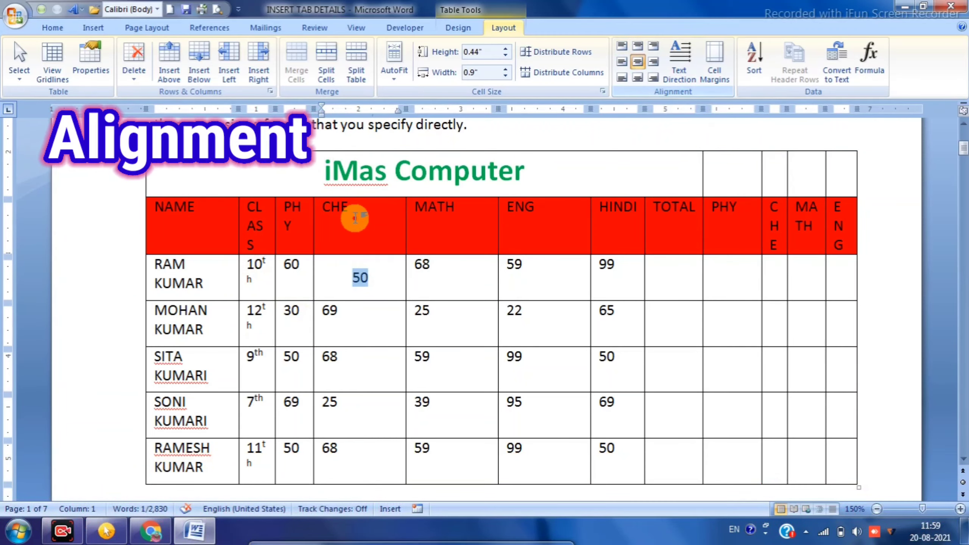
left_click(388, 293)
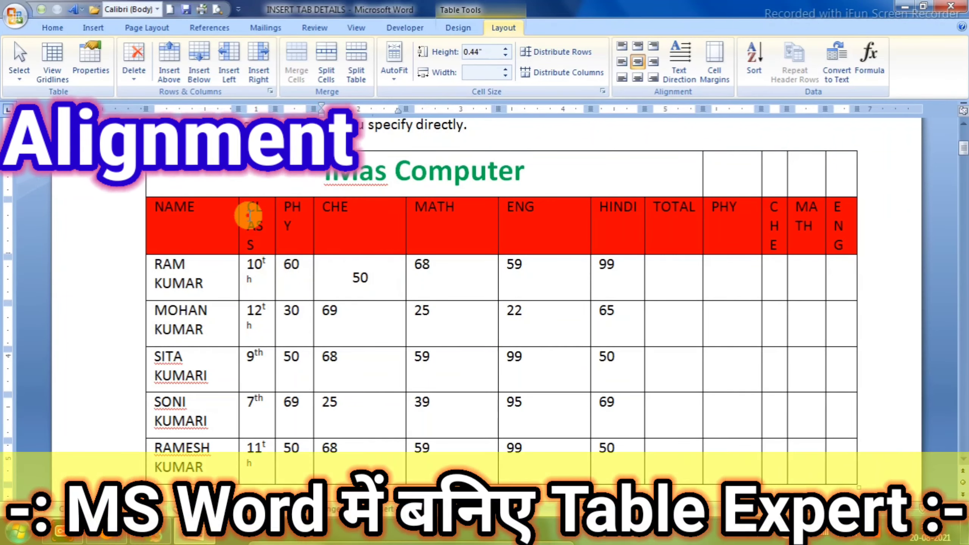
left_click_drag(244, 217, 854, 214)
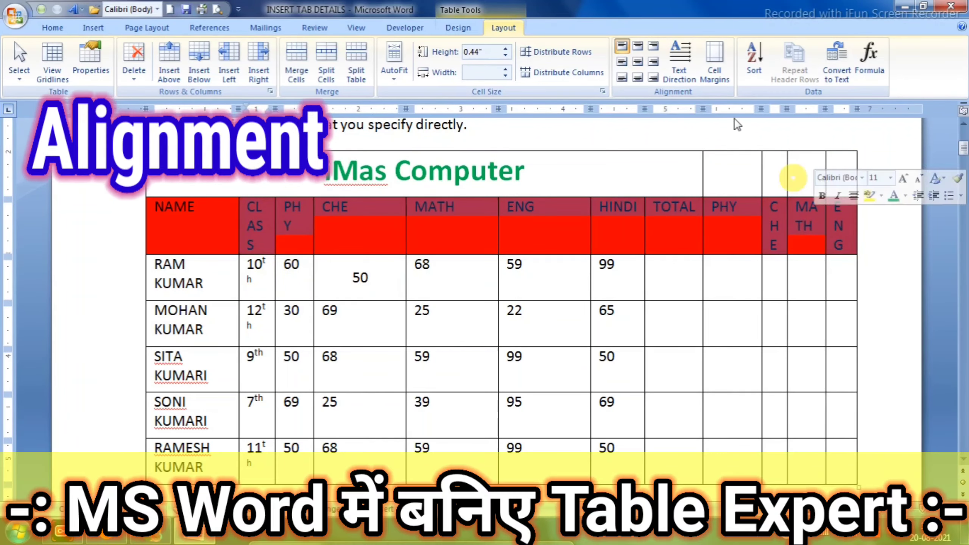
left_click(681, 64)
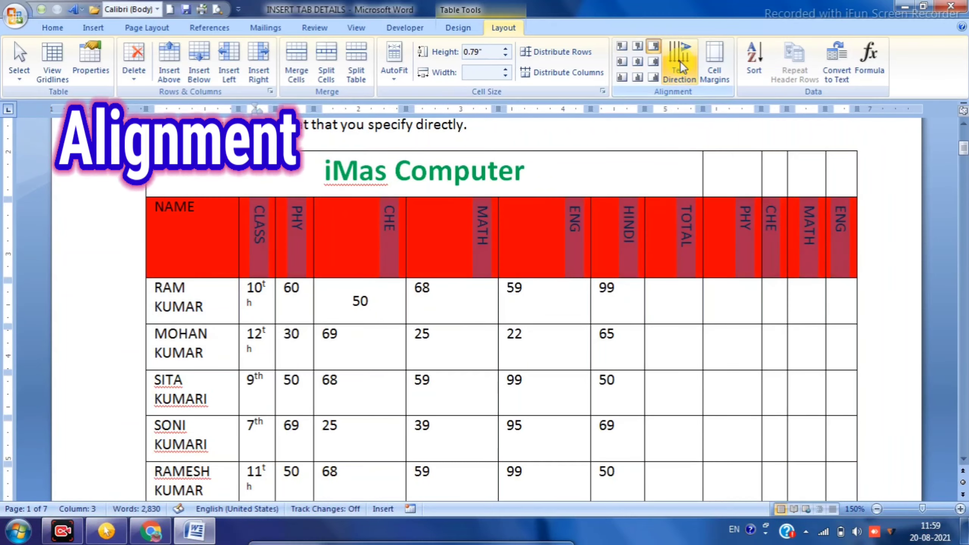
left_click(351, 307)
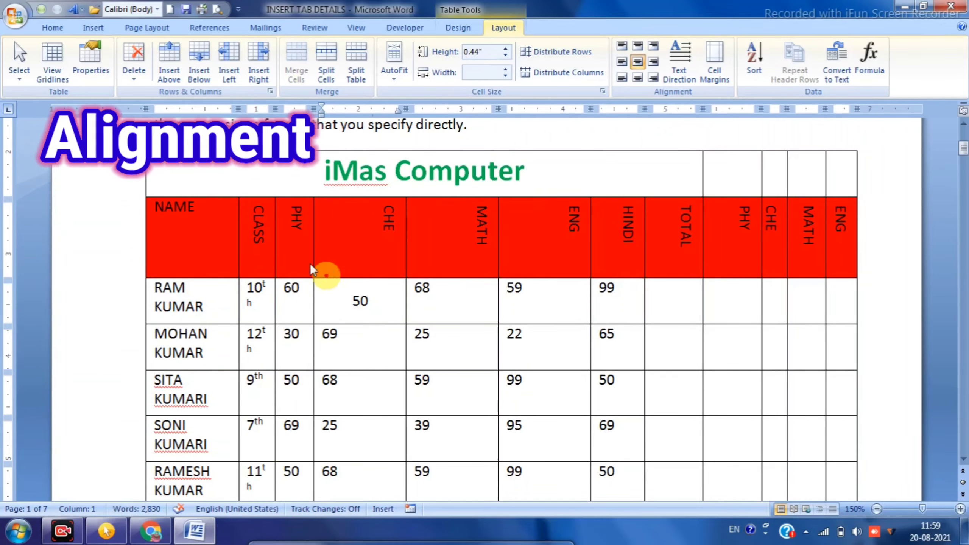
Fit the table's columns to their contents with AutoFit Contents.
left_click_drag(257, 261, 842, 249)
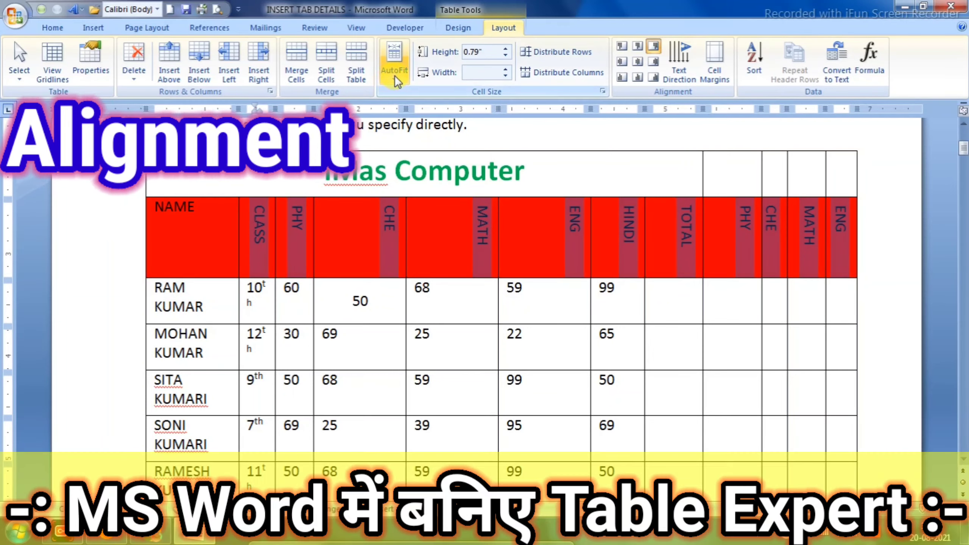
left_click(394, 75)
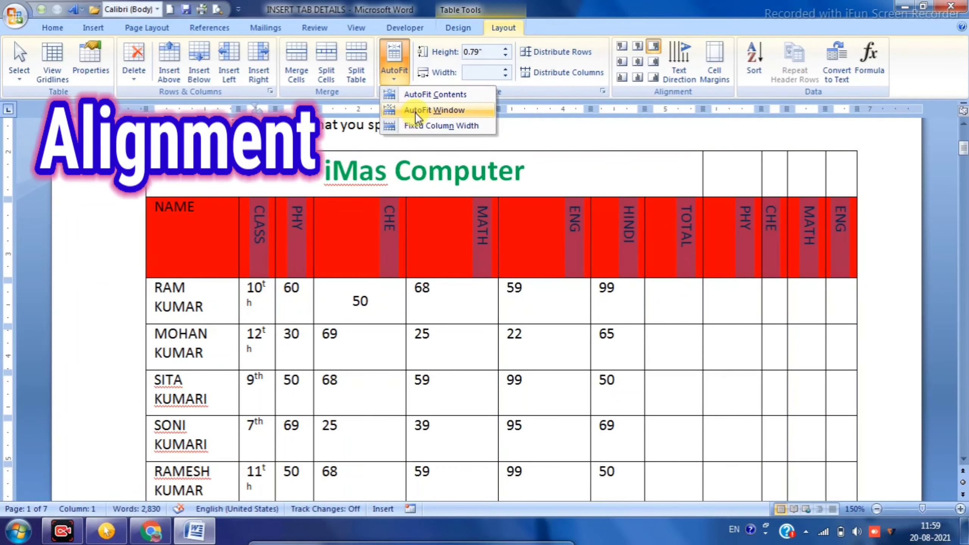
left_click(422, 95)
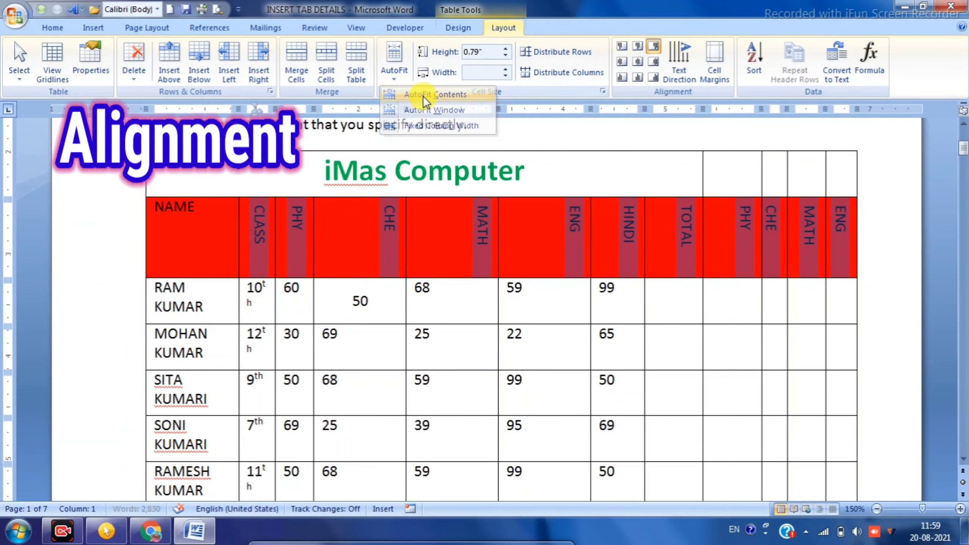
left_click(512, 314)
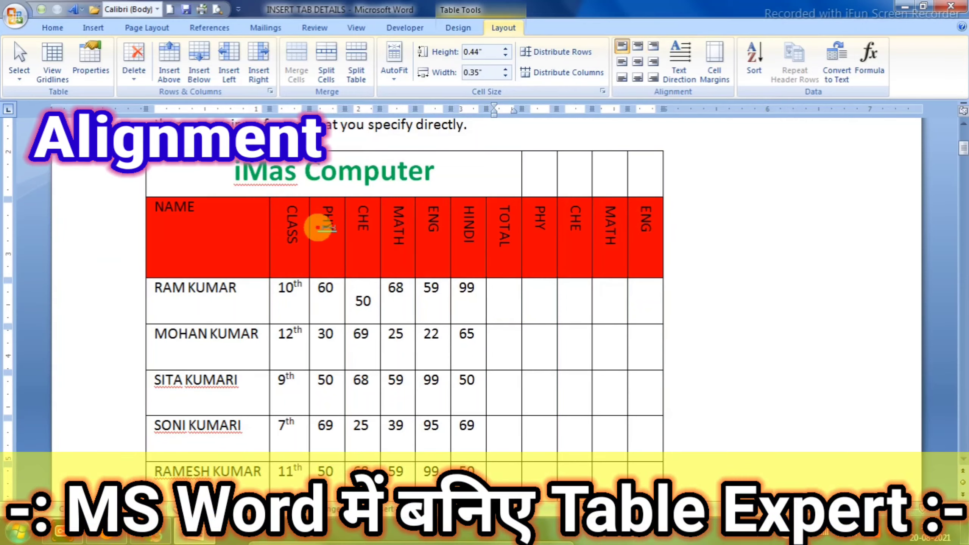
Insert ten more columns at the table's right end, based on the header cells from PHY to the last ENG.
left_click_drag(318, 227, 647, 246)
right_click(645, 246)
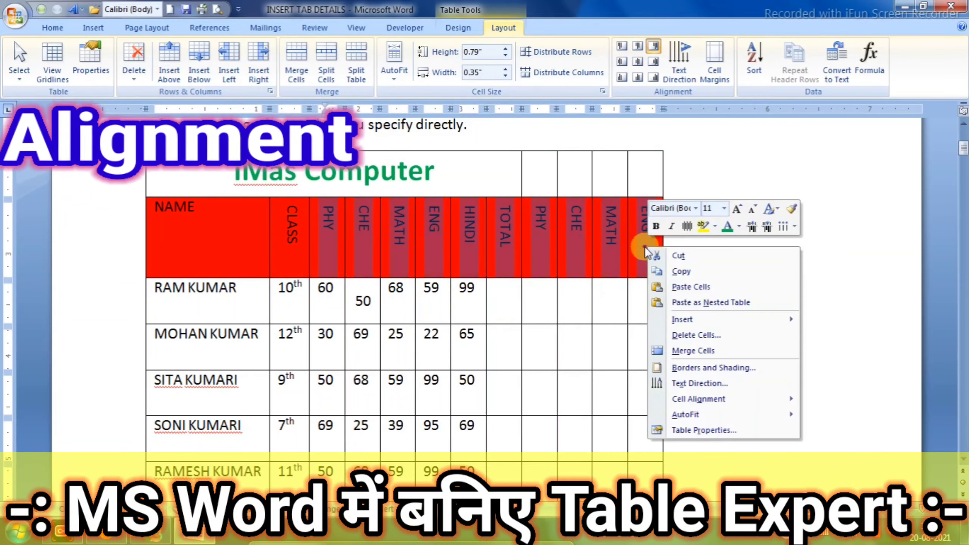
mouse_move(690, 321)
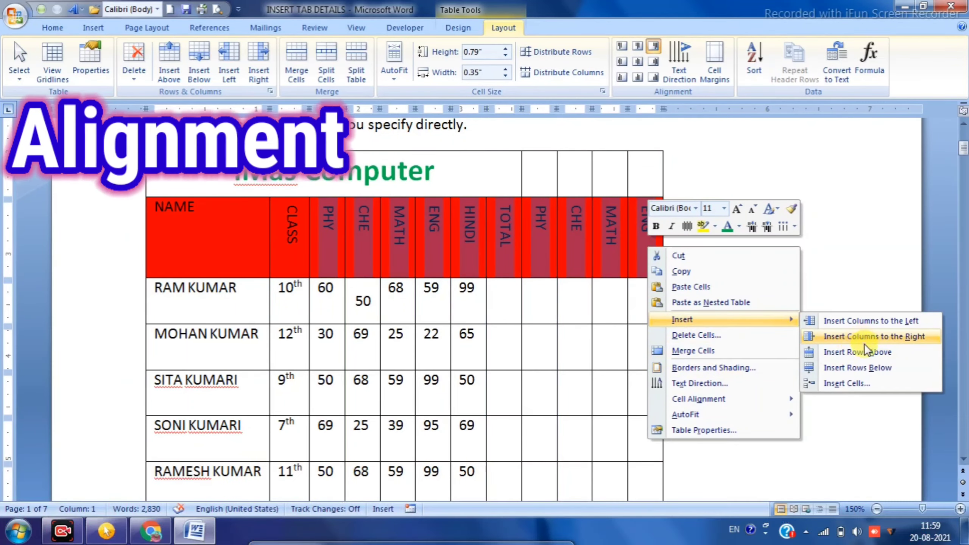
left_click(864, 338)
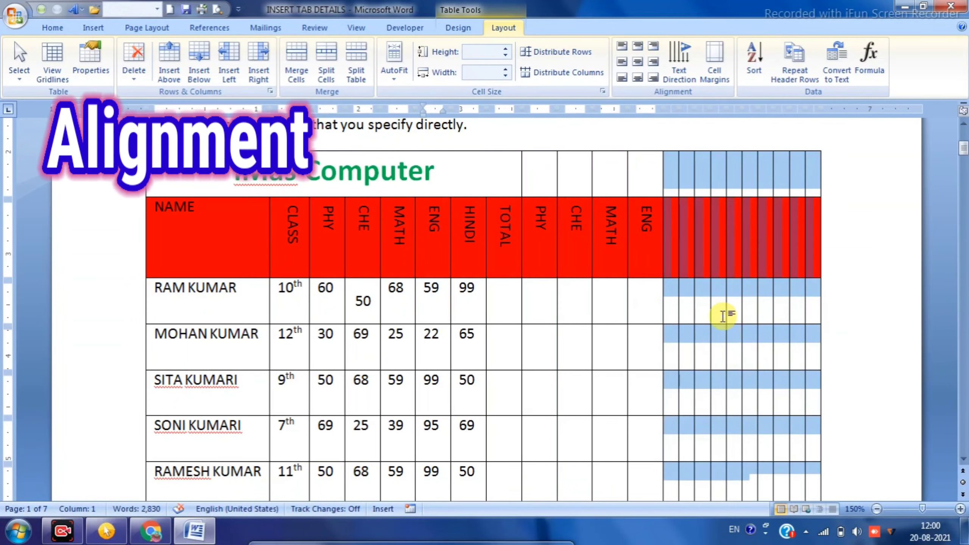
Copy the headings from the first MATH to the last ENG into the header cells of the ten new columns.
left_click(723, 315)
left_click_drag(396, 217, 816, 243)
key("ctrl+c")
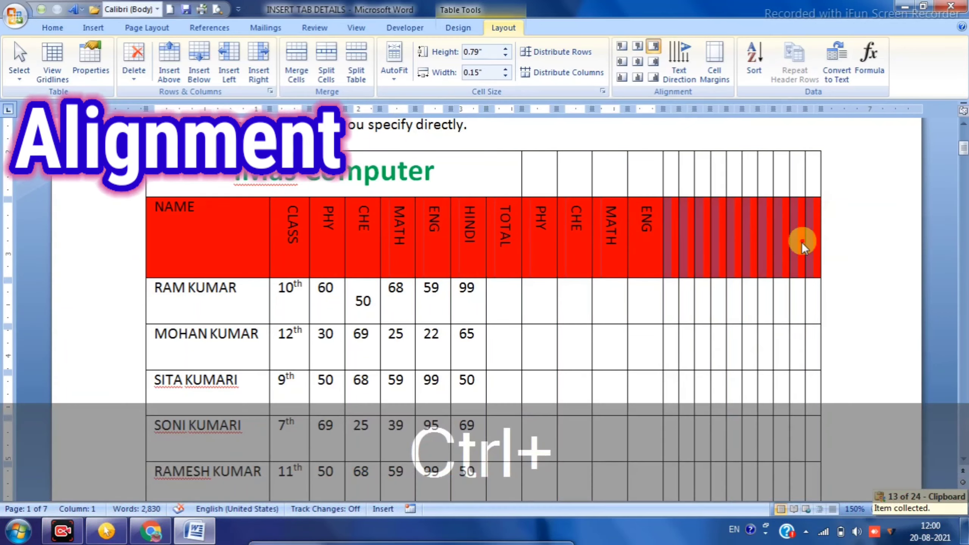
key("ctrl+v")
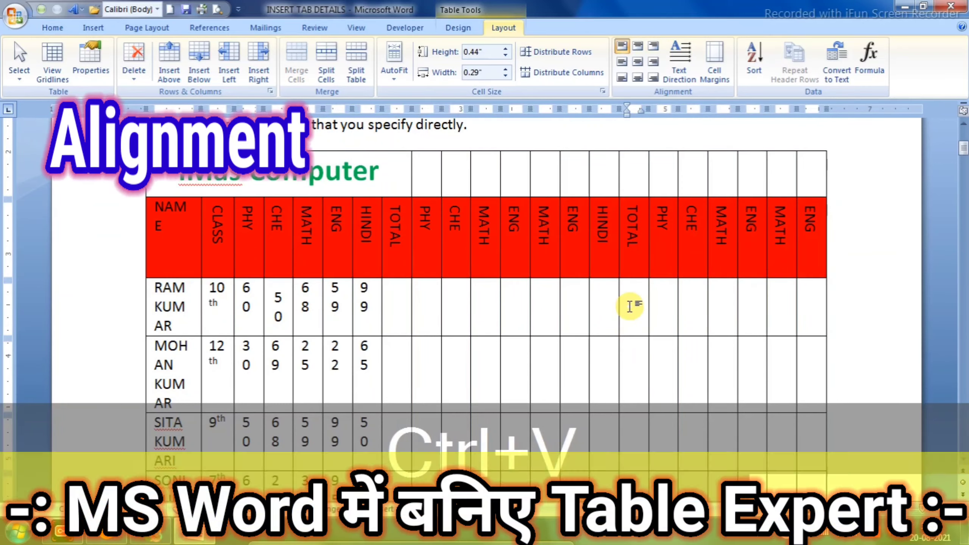
Cycle through the text directions in a blank cell of the first student's row.
left_click(630, 306)
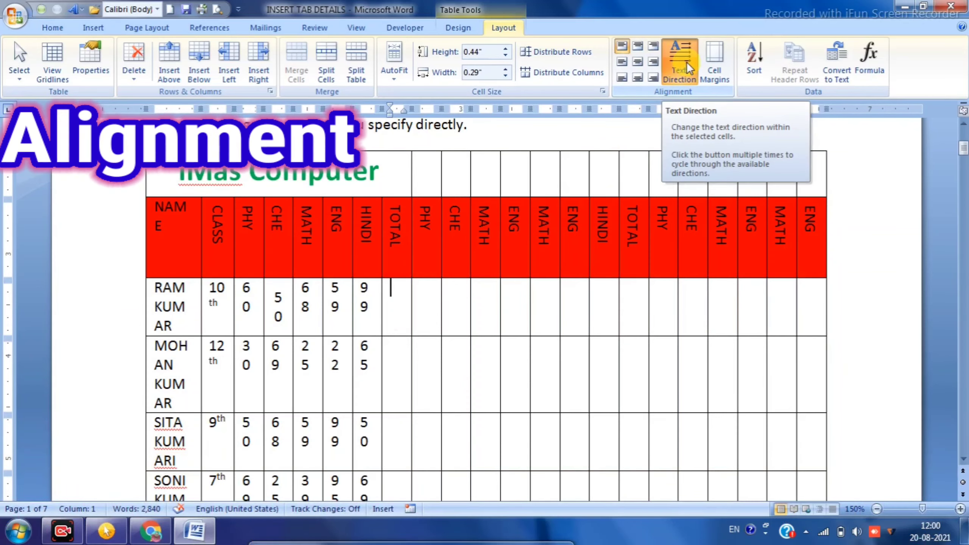
left_click(686, 62)
left_click(688, 61)
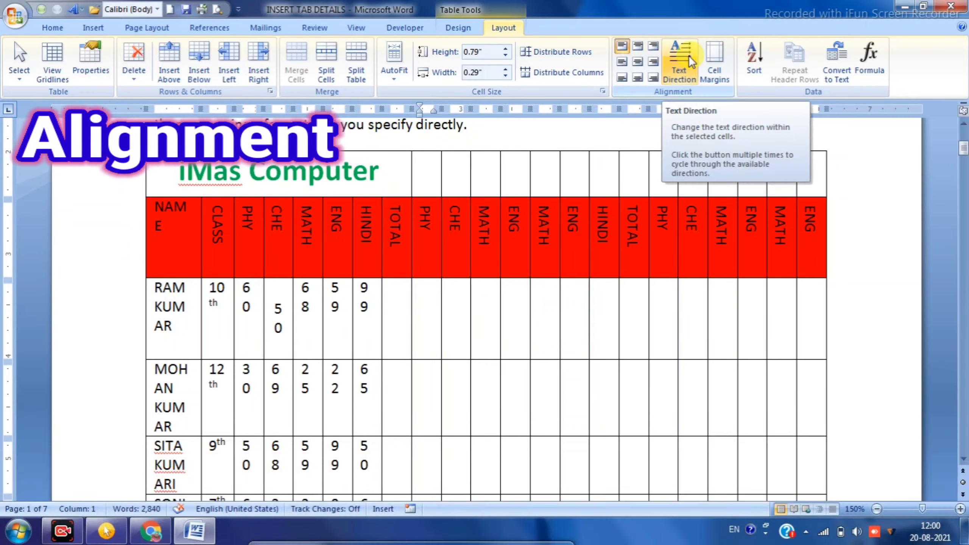
Undo the text direction trials, the ten extra columns with their headings, the AutoFit and the vertical header text.
key("ctrl+z")
key("ctrl+z")
key("ctrl+z")
key("ctrl+z")
key("ctrl+z")
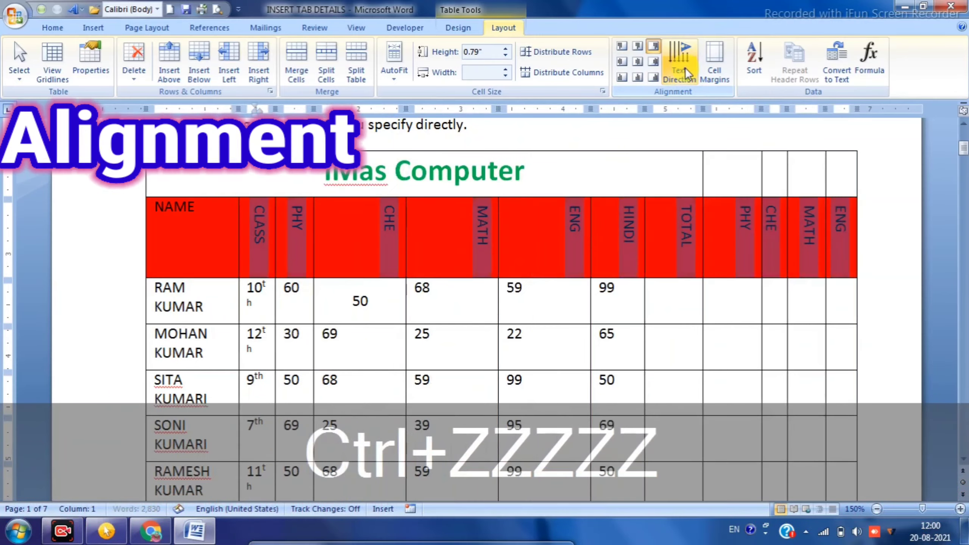
key("ctrl+z")
left_click(696, 285)
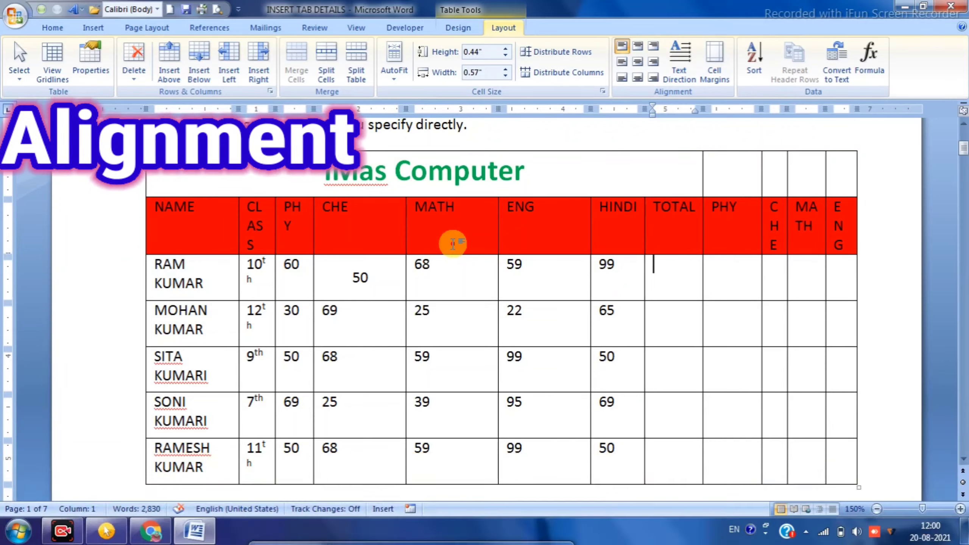
Undo the pasting of the PHY, CHE, MATH and ENG headings into the four columns after TOTAL.
key("ctrl+z")
key("ctrl+z")
key("ctrl+z")
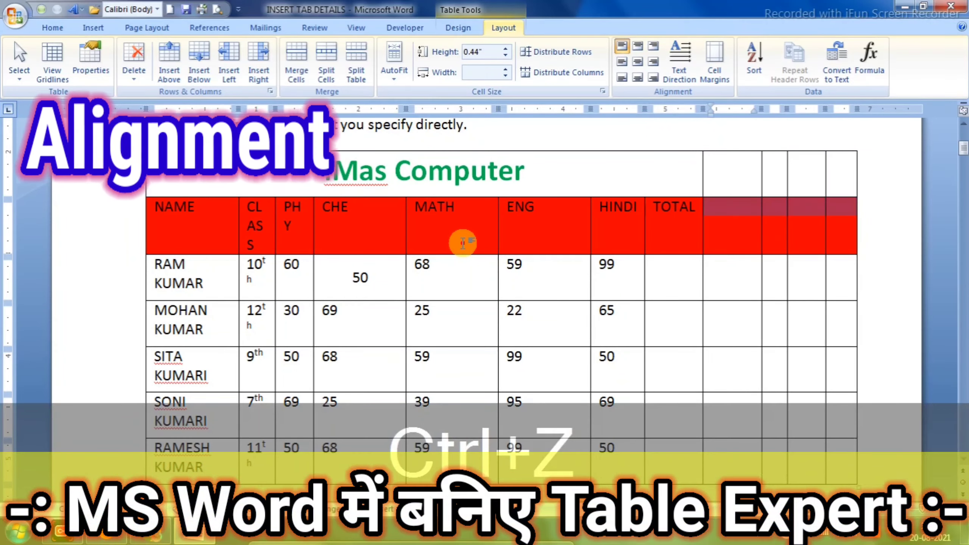
Undo the column narrowing and the insertion of the four blank columns after TOTAL.
key("ctrl+z")
key("ctrl+z")
key("ctrl+z")
key("ctrl+z")
key("ctrl+z")
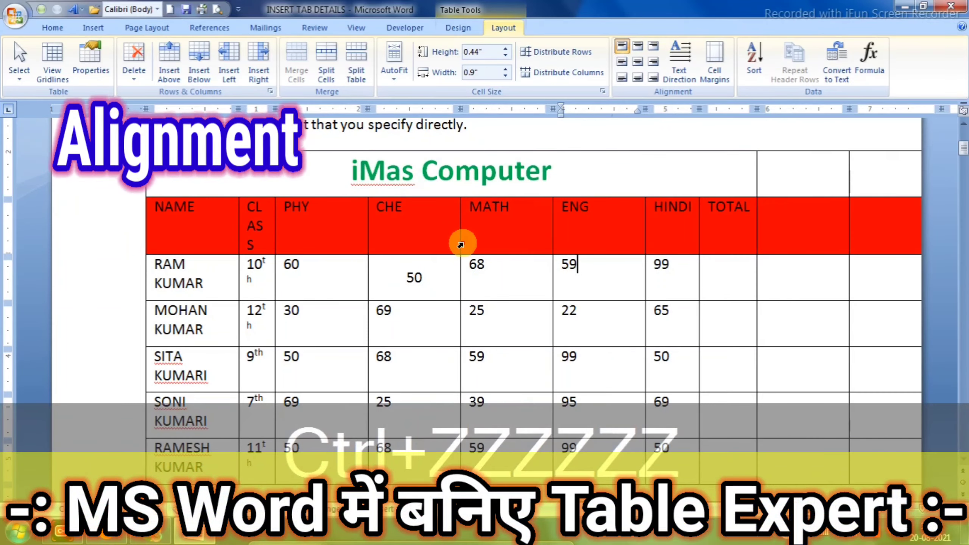
key("ctrl+z")
key("ctrl+z")
key("ctrl+z")
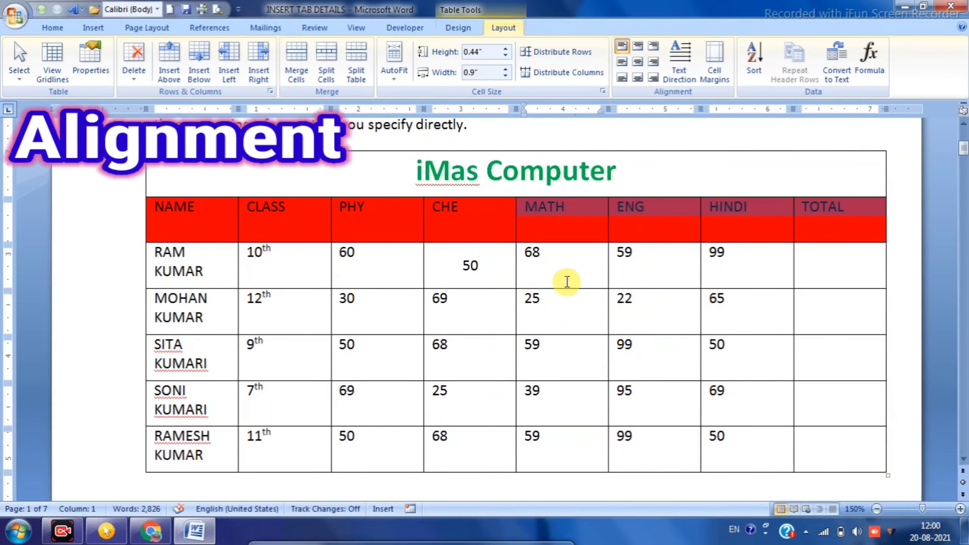
Undo the alignment trials on the first student's CHE mark and its row's height changes, back to top left alignment.
key("ctrl+z")
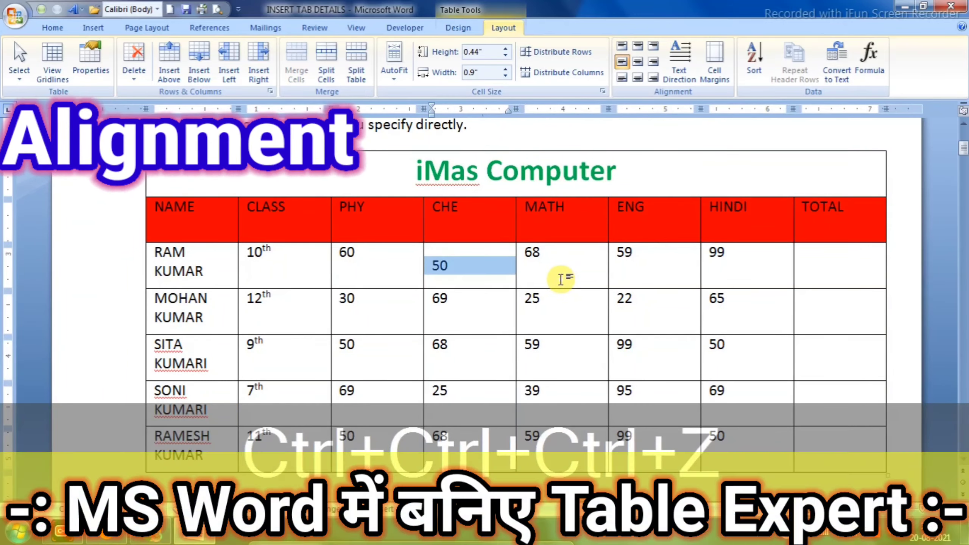
key("ctrl+shift+z")
key("ctrl+shift+z")
key("ctrl+shift+z")
key("ctrl+shift+z")
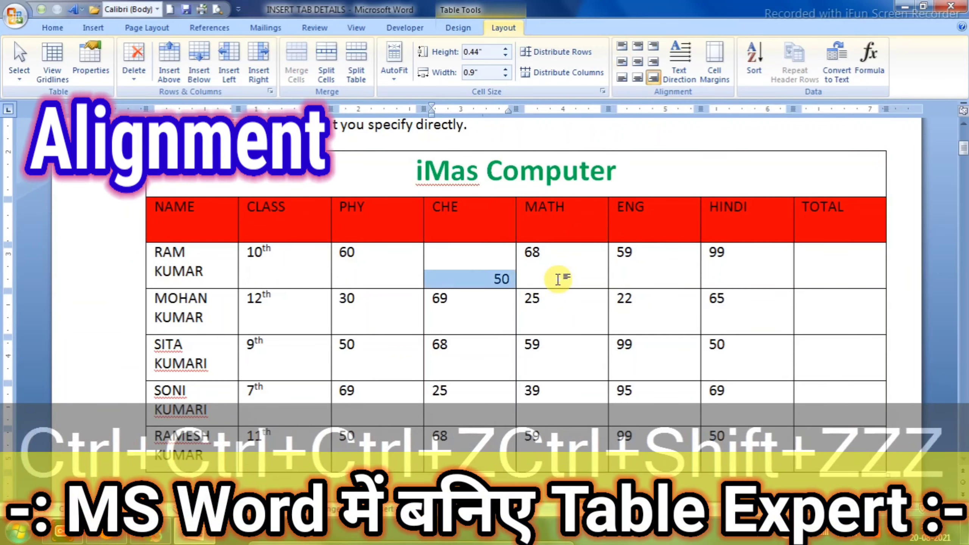
key("ctrl+shift+z")
key("ctrl+shift+z")
key("ctrl+shift+z")
key("ctrl+shift+z")
key("ctrl+shift+z")
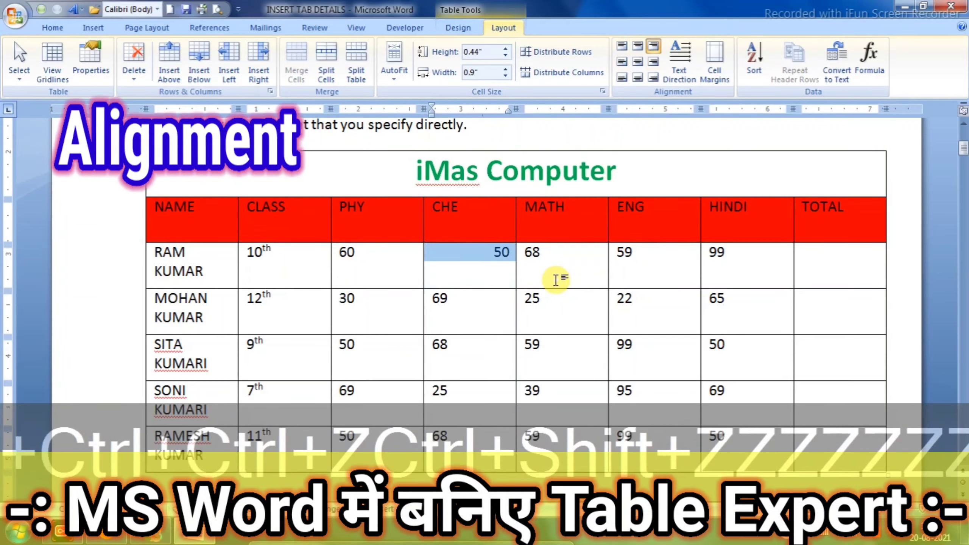
key("ctrl+shift+z")
key("ctrl+shift+z")
key("ctrl+shift+z")
key("ctrl+shift+z")
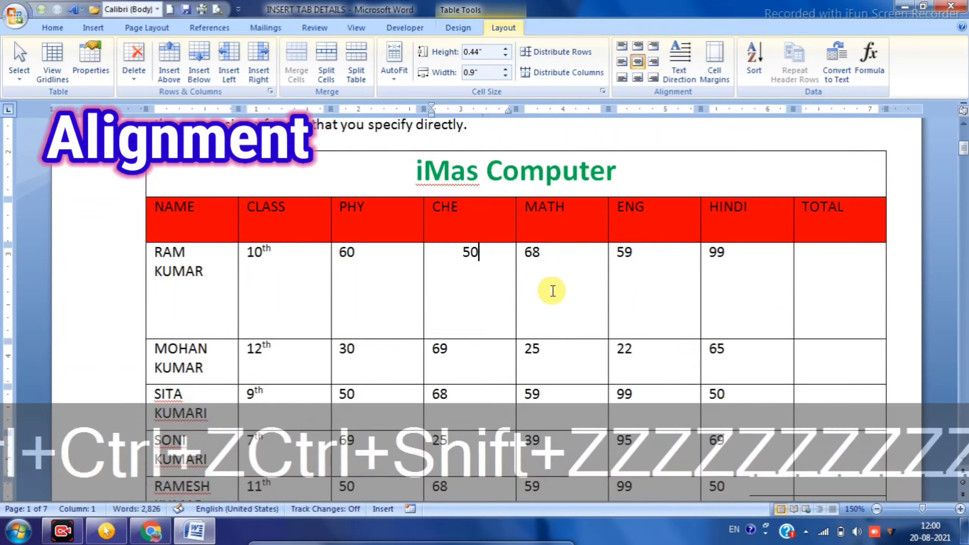
key("ctrl+shift+z")
key("ctrl+shift+z")
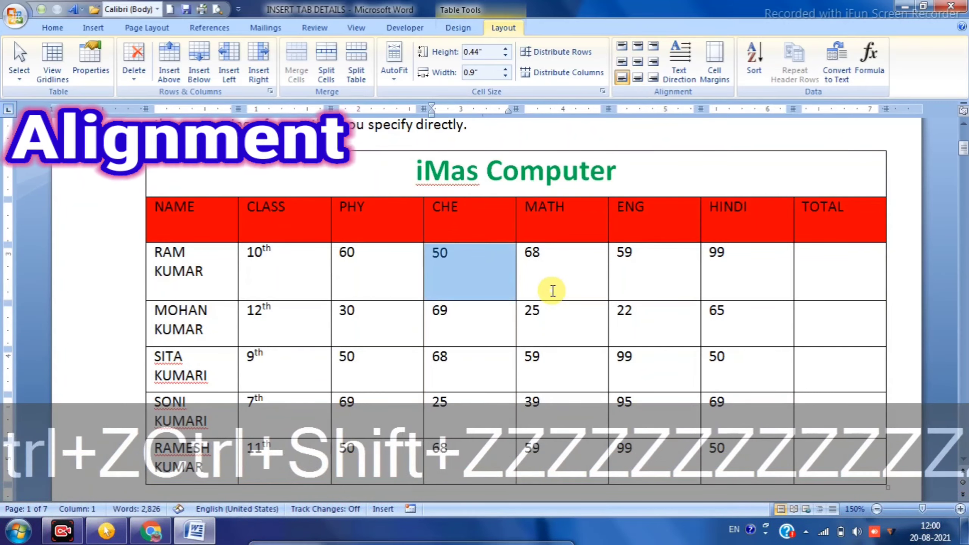
key("ctrl+shift+z")
key("ctrl+shift+z")
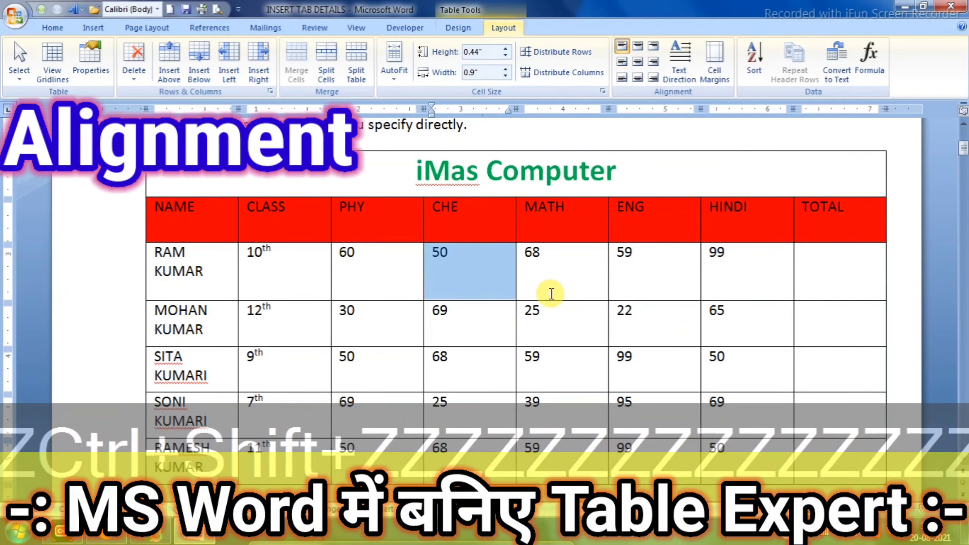
left_click(552, 278)
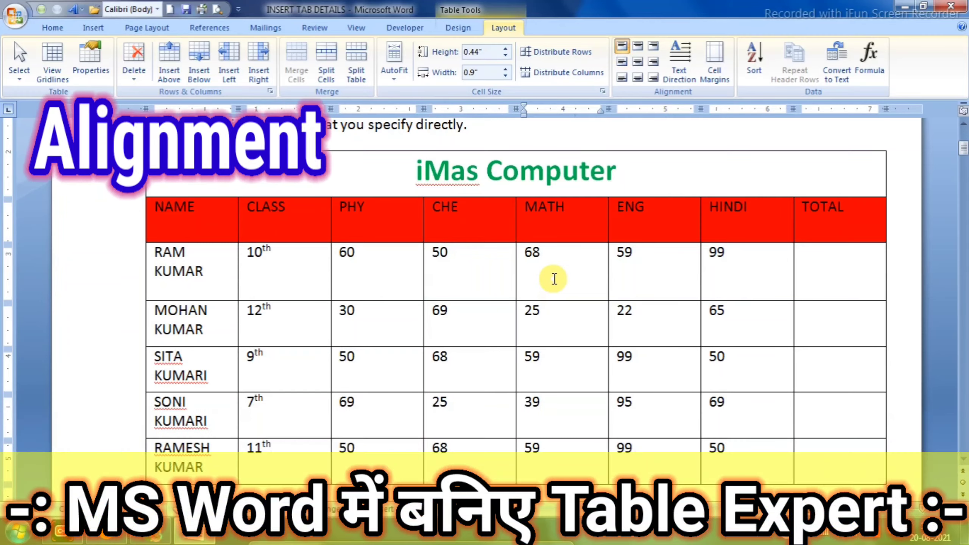
Add the sample text "fdsfafasfsfsafasfas" directly after CHE in its header cell.
scroll(551, 293, "down", 3)
scroll(551, 293, "up", 3)
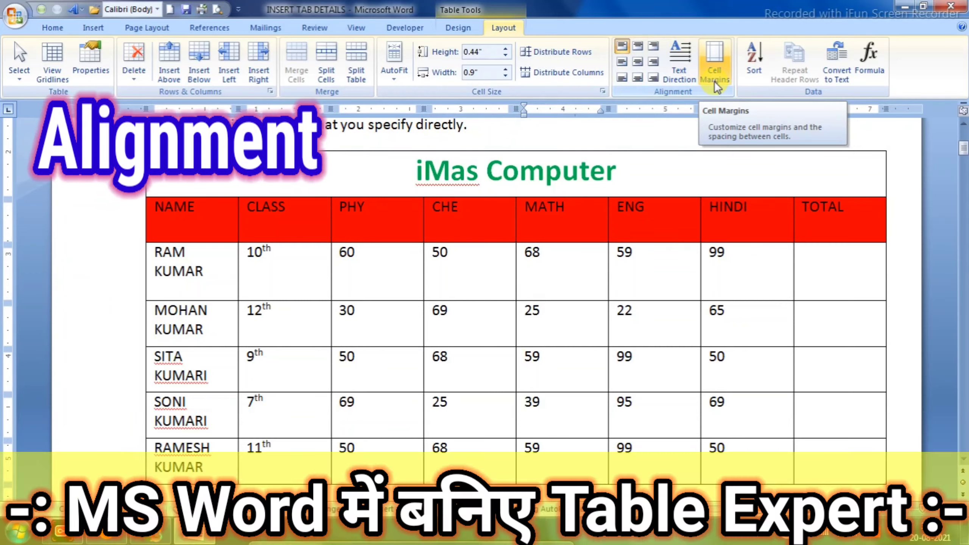
left_click(472, 261)
left_click(465, 201)
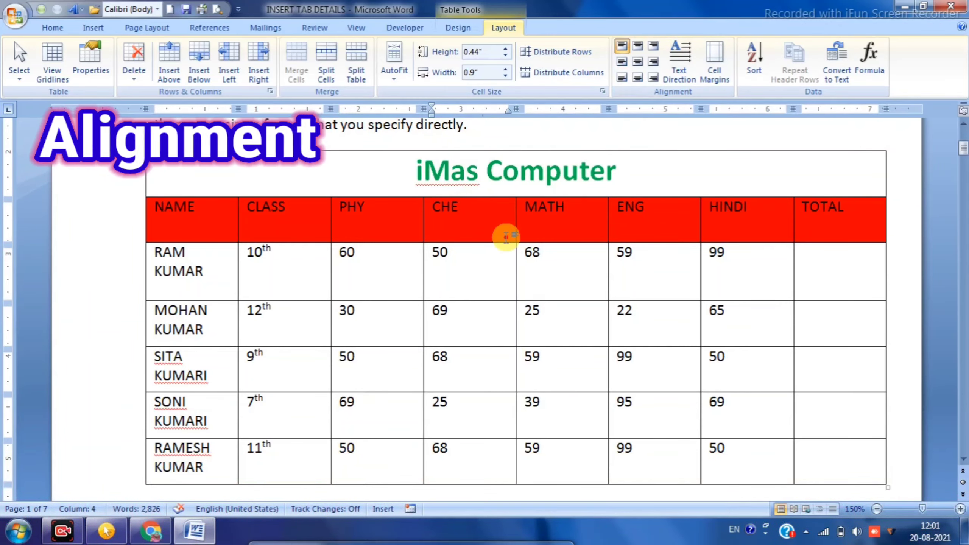
type("fdsfafasfsfsa")
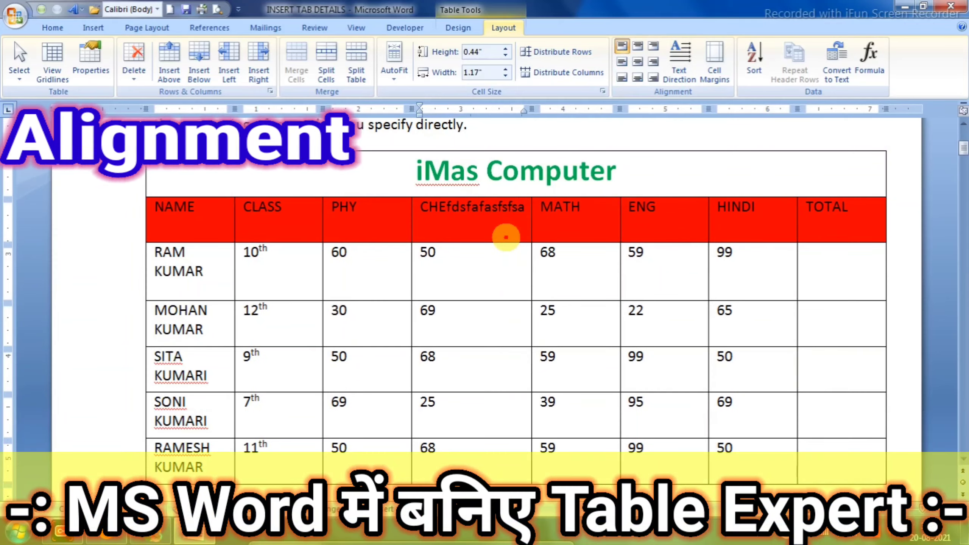
type("fasfas")
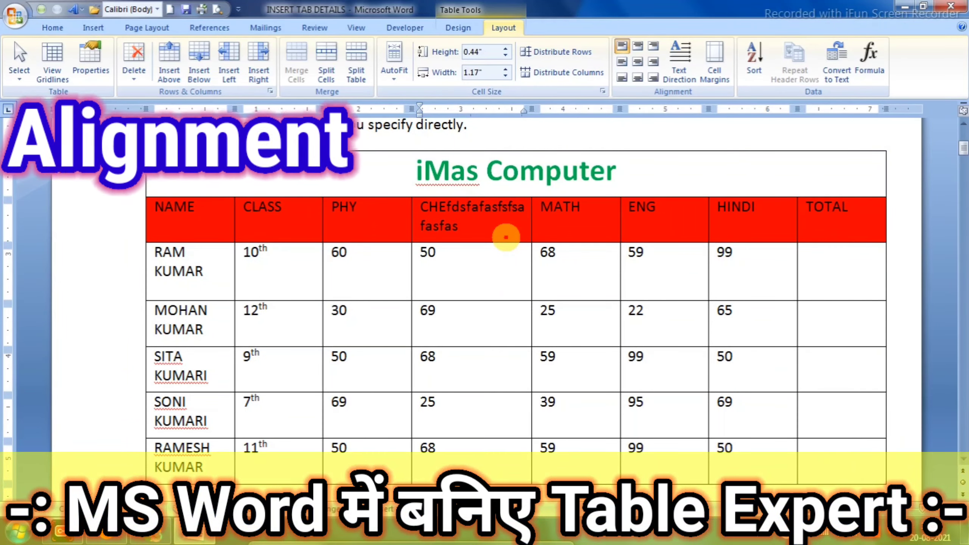
Lengthen the sample text in the CHE header cell by adding "fasfasfasfasfasfas" and "fasfasfasfasfas".
type("fasfasfasfasfasfas")
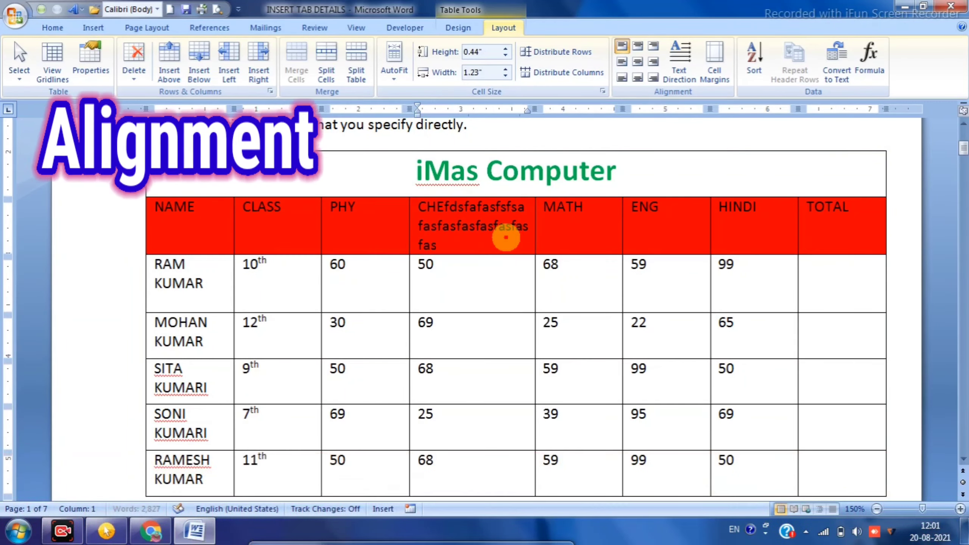
type("fasfasfasfasfas")
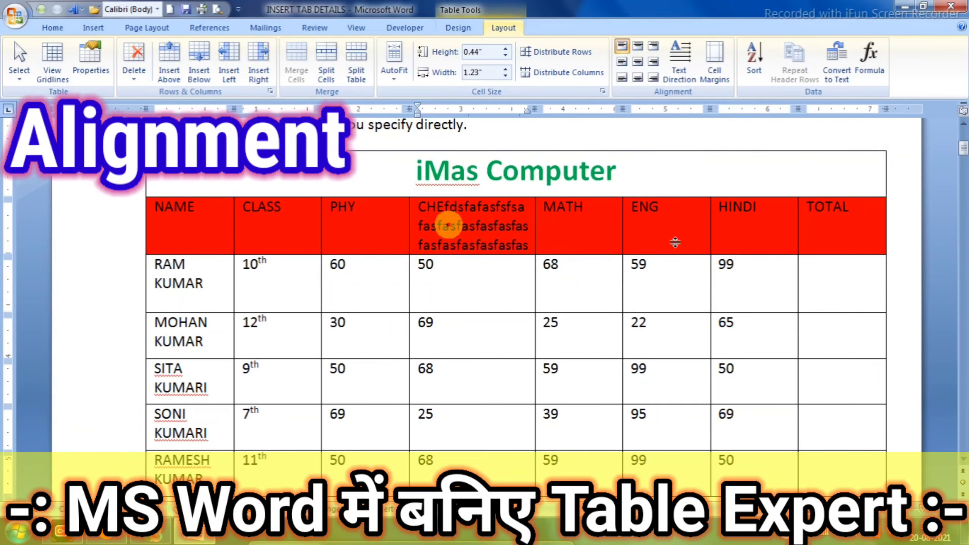
Set the table's default cell margins to 0.05" for top, bottom, left and right.
left_click(714, 63)
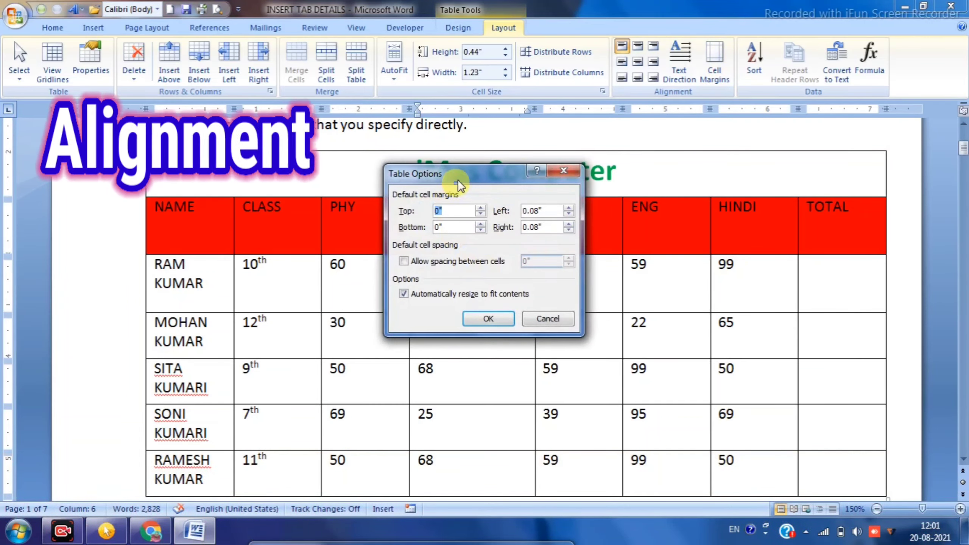
left_click_drag(457, 180, 682, 174)
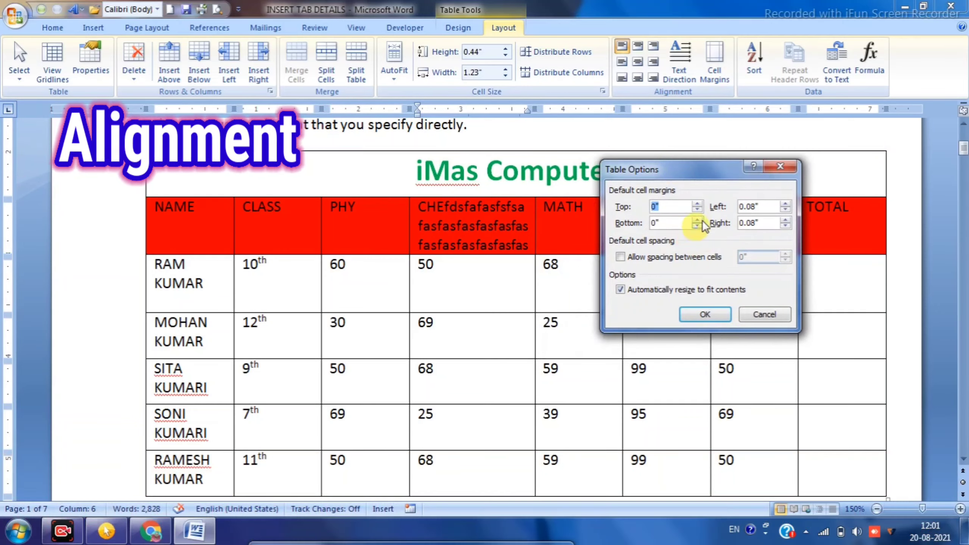
left_click(697, 208)
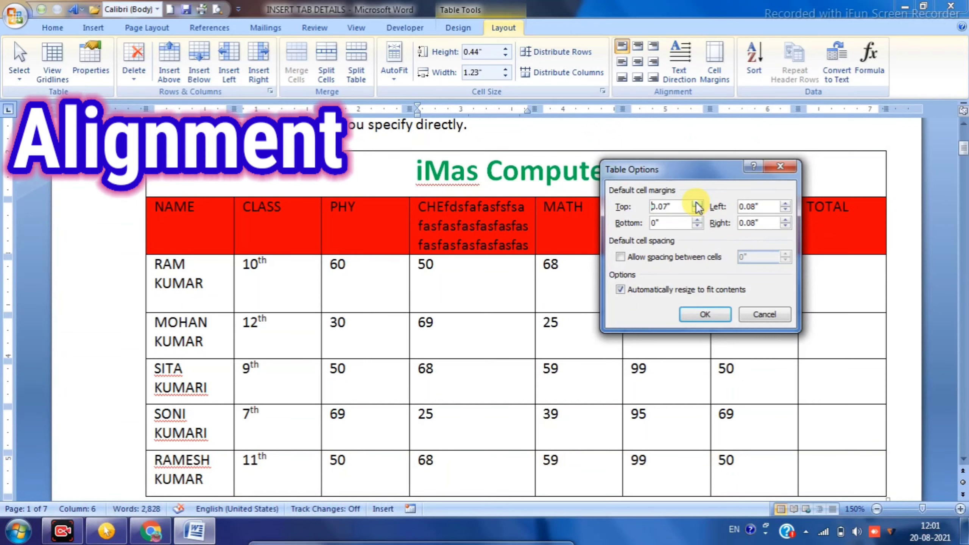
left_click(697, 210)
left_click(697, 210)
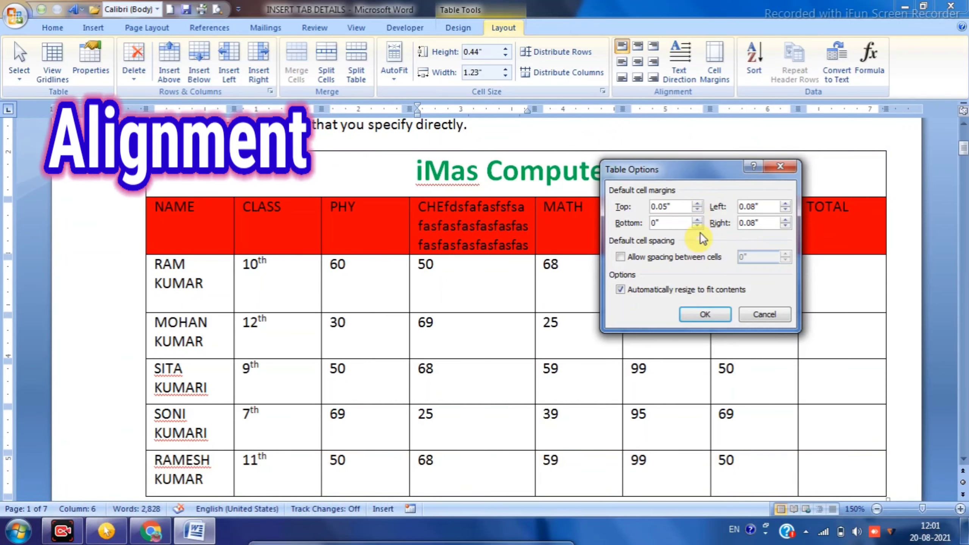
left_click(697, 221)
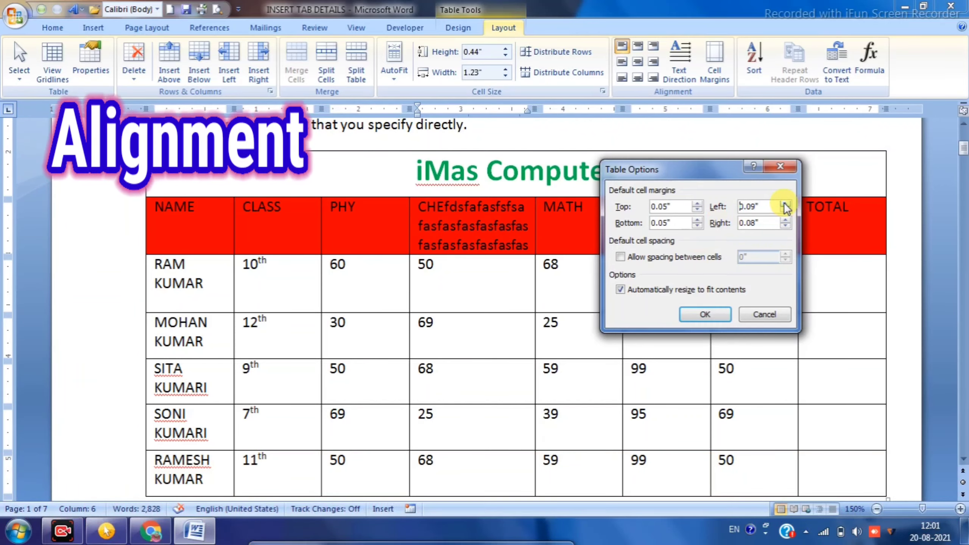
left_click(785, 225)
left_click(785, 225)
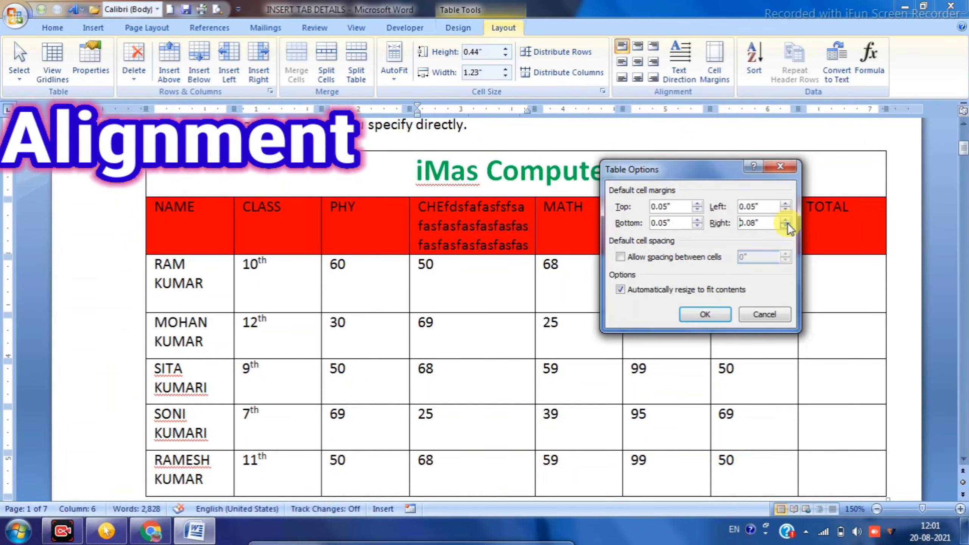
left_click(785, 225)
left_click(785, 226)
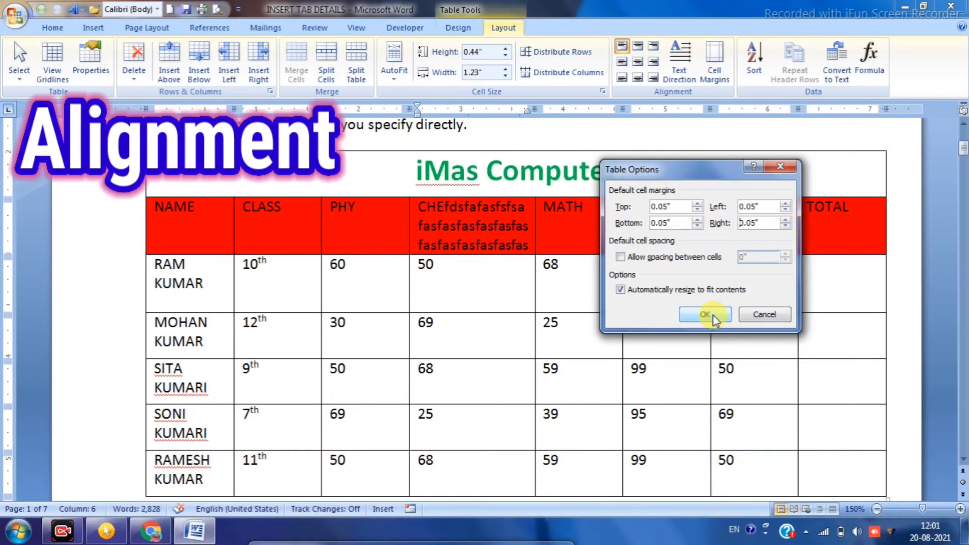
left_click(705, 314)
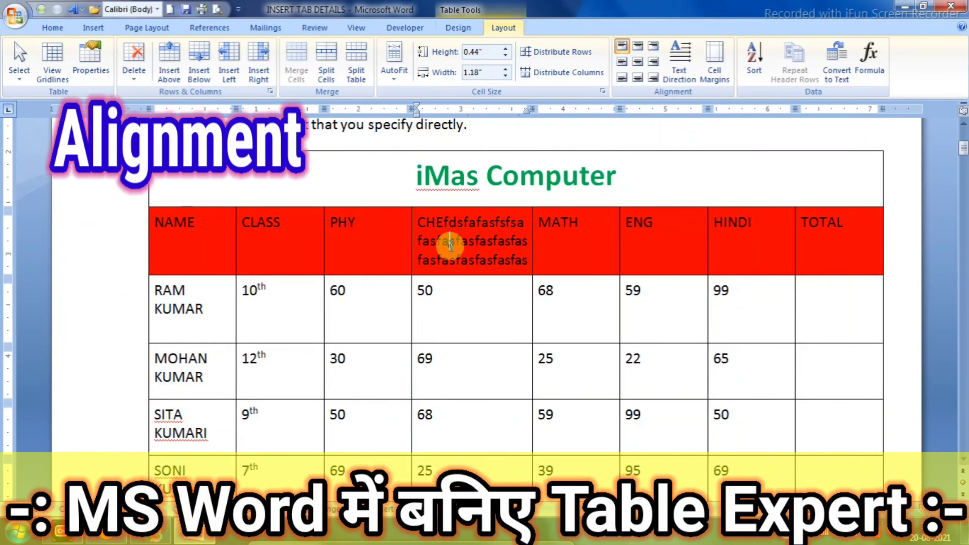
Try default cell margins of 1 inch on all four sides and examine the table's enlarged cells.
left_click(415, 222)
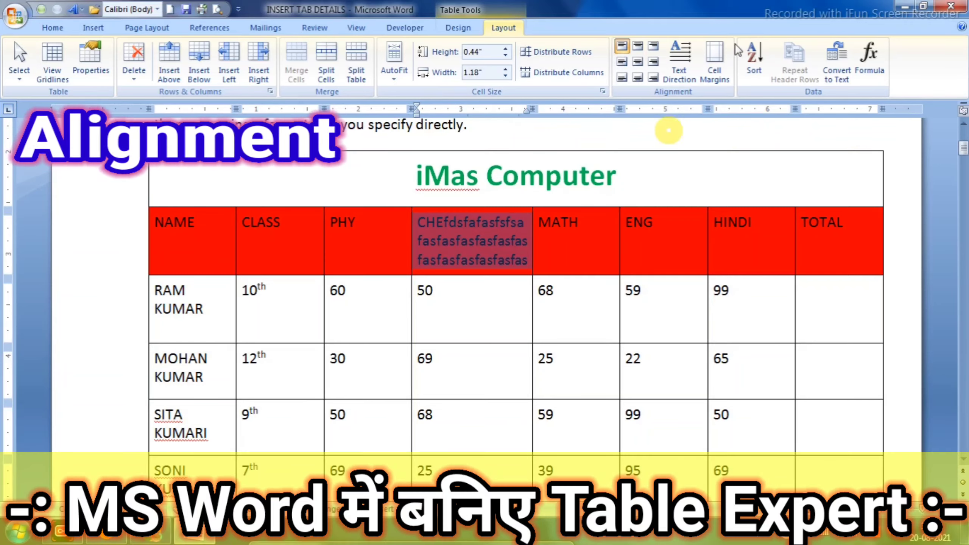
left_click(725, 55)
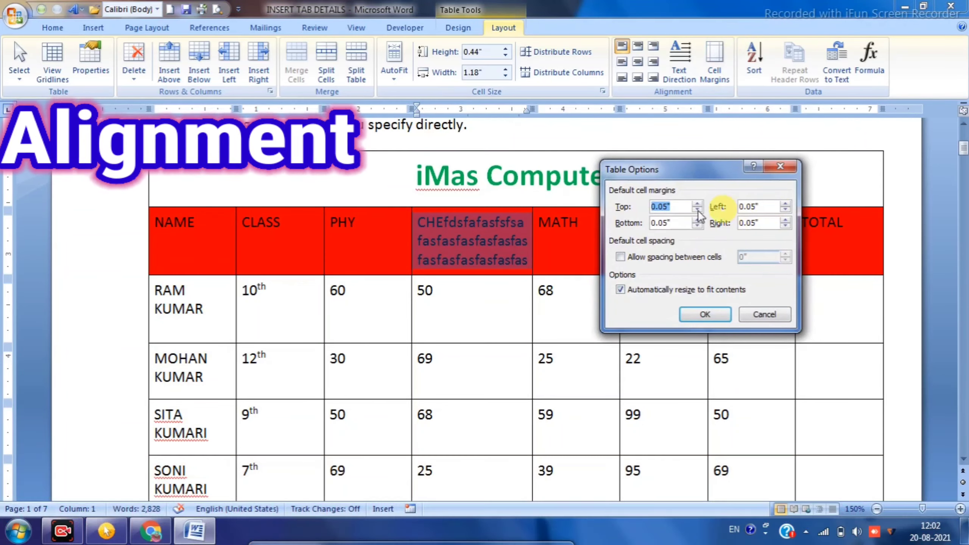
type("1")
key("Tab")
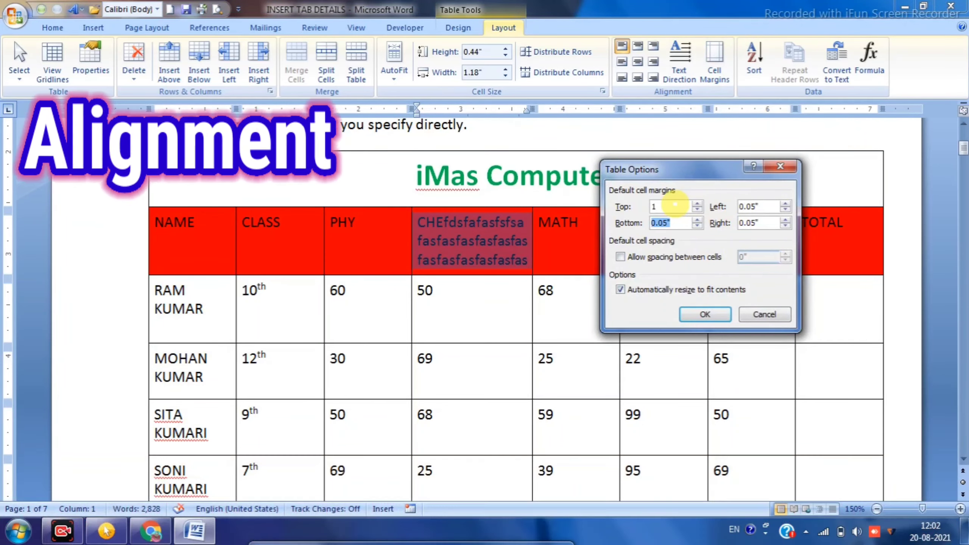
type("1")
key("Tab")
type("1")
key("Tab")
type("1")
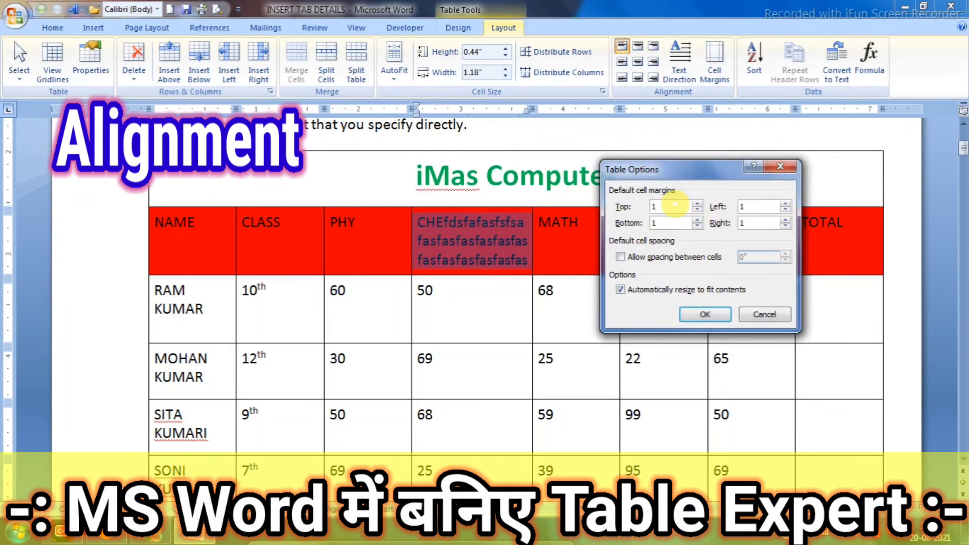
left_click(700, 316)
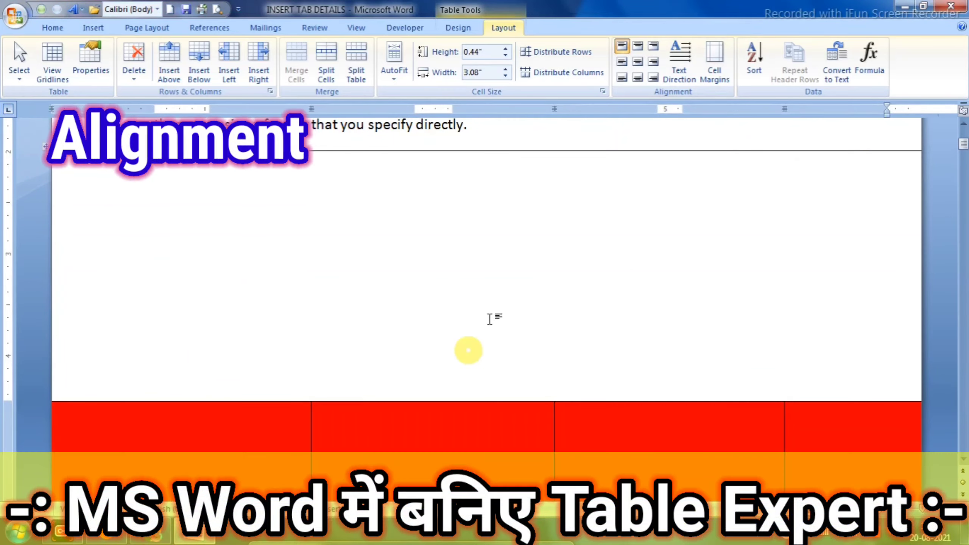
scroll(504, 294, "down", 3)
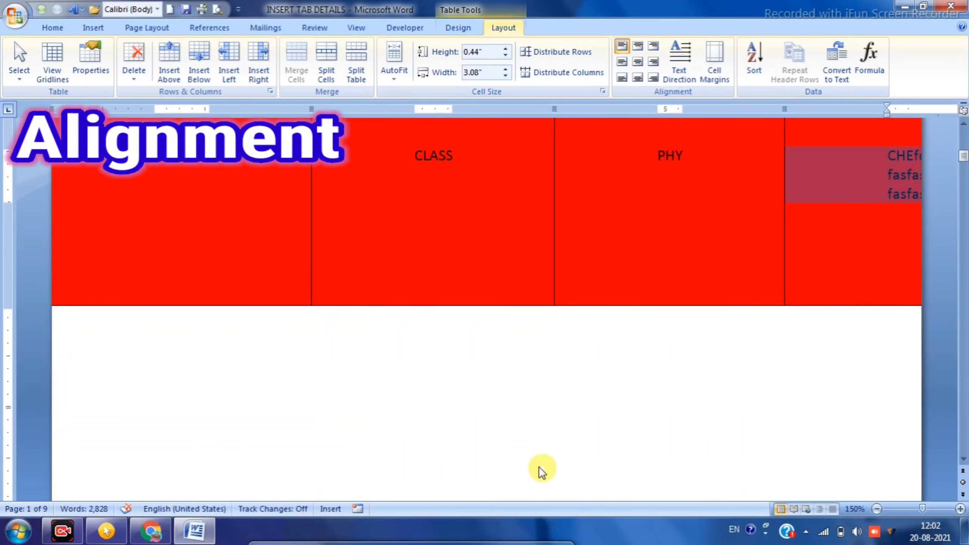
scroll(534, 451, "down", 2)
scroll(521, 424, "up", 1)
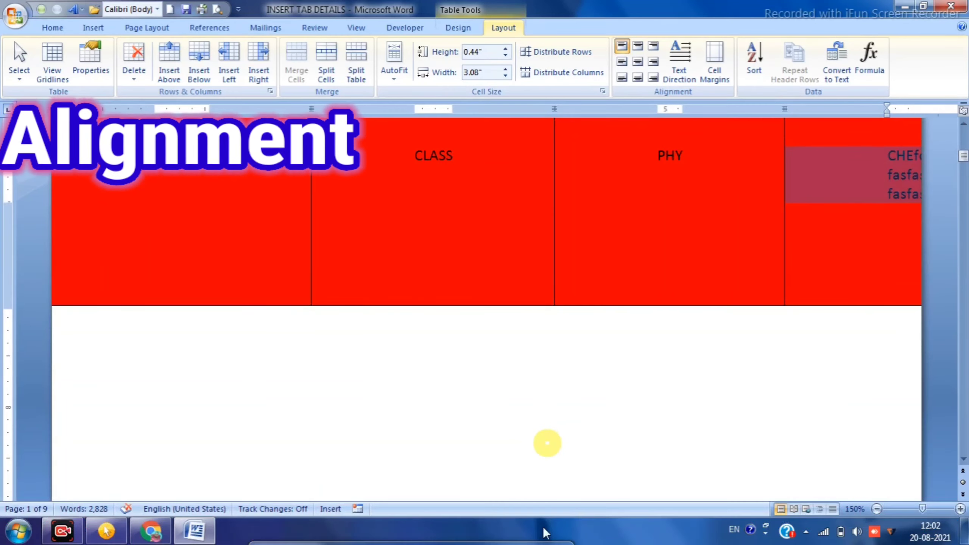
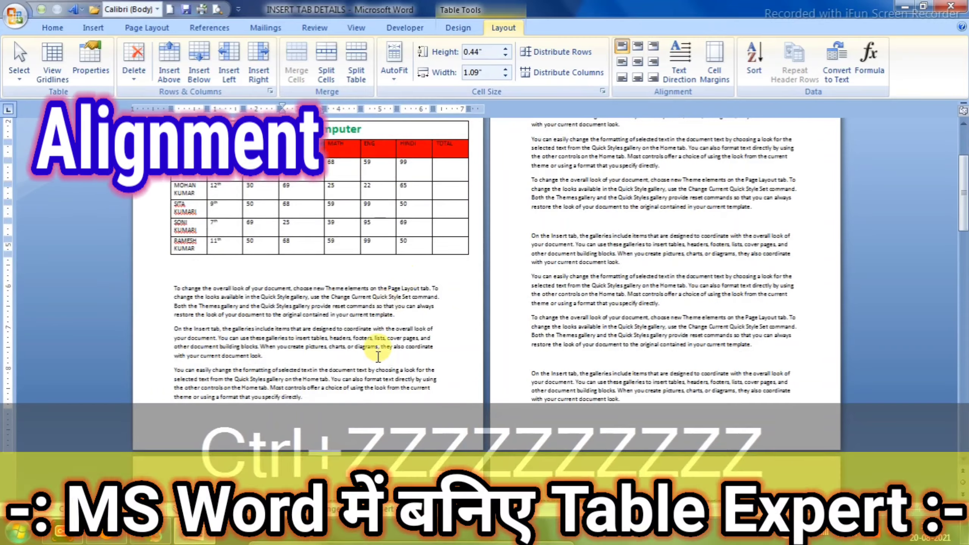
Undo the cell margin changes and the trial edits made to the table.
key("ctrl+z")
key("ctrl+z")
scroll(358, 239, "up", 2, "ctrl")
scroll(357, 240, "up", 5, "ctrl")
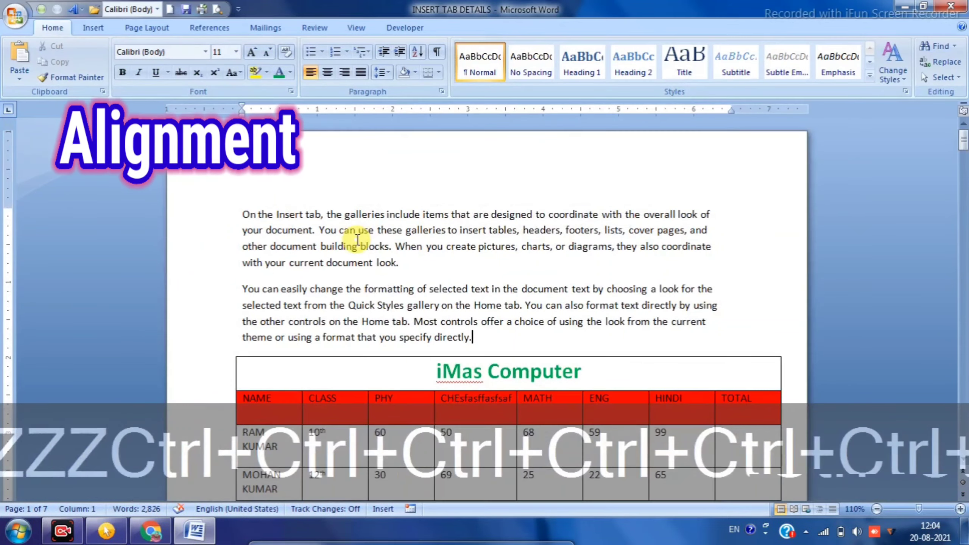
scroll(346, 251, "up", 3)
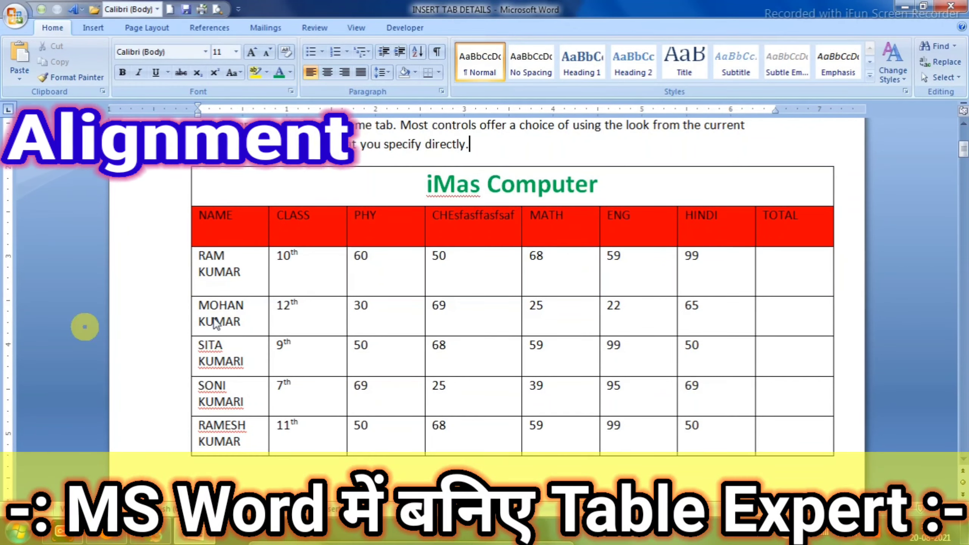
Add the sample text "gasdgagagas asfasfasfasfasfas" directly after PHY in its header cell, without the stray "fasf".
left_click(388, 225)
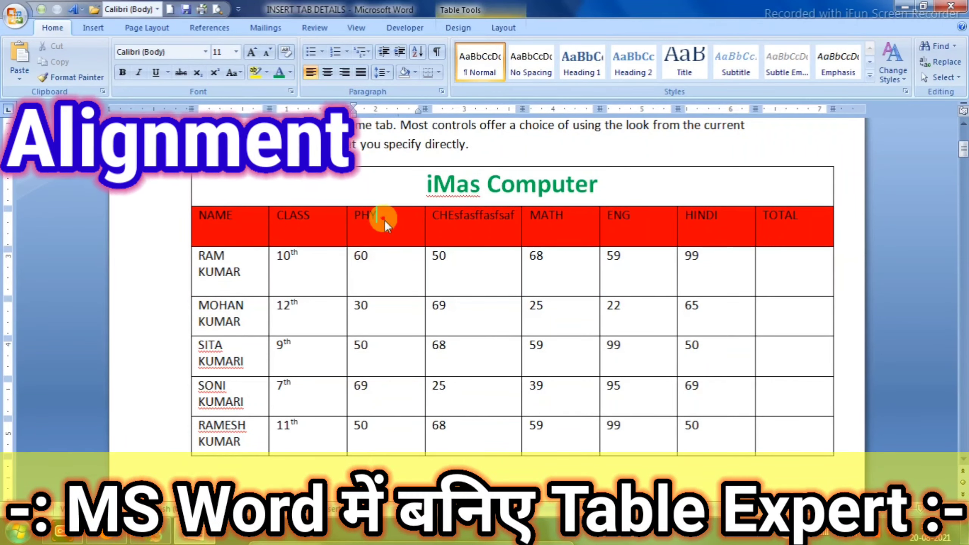
type("gasdgagagas ")
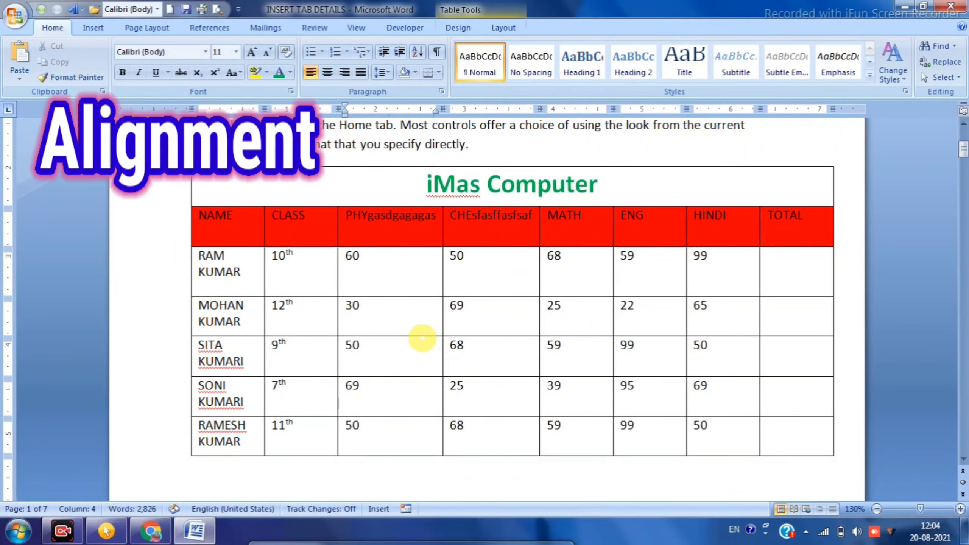
type("fasf asfasfasfasfasfas")
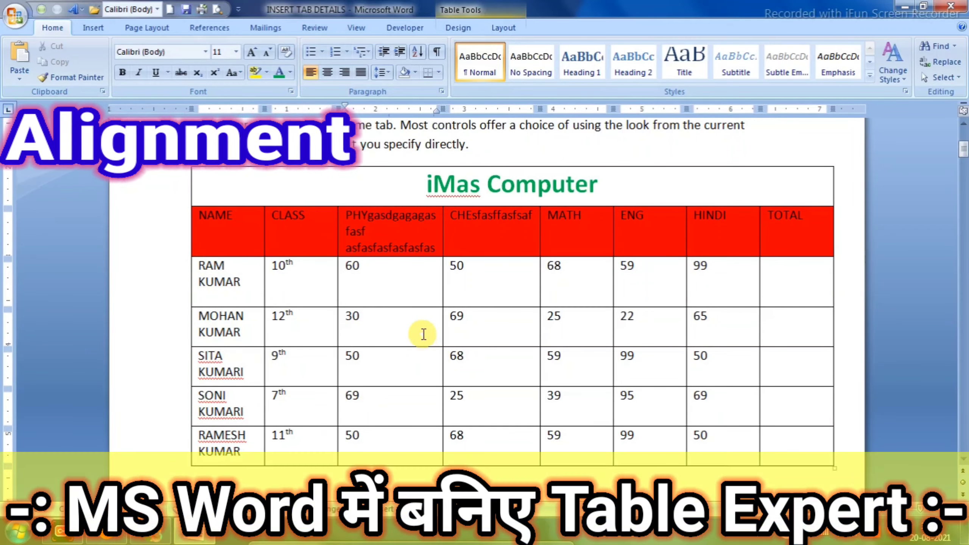
left_click(369, 247)
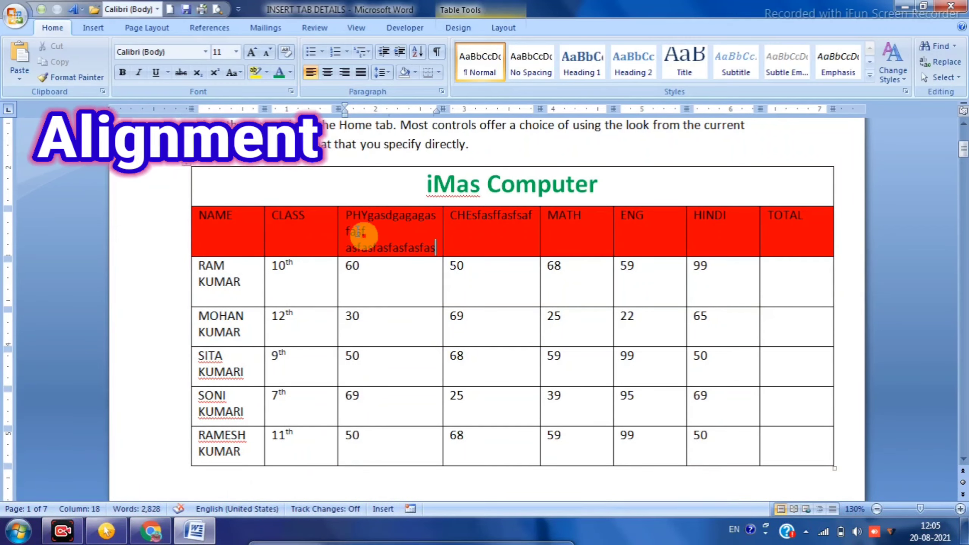
key("BackSpace")
key("BackSpace")
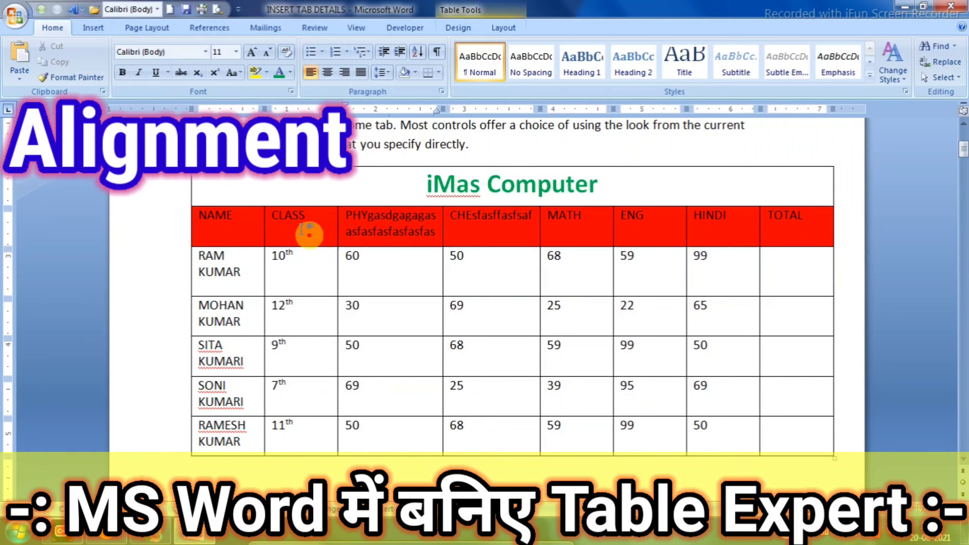
Set the table's default cell margins to 0.2 inch for top, bottom, left and right.
left_click(377, 231)
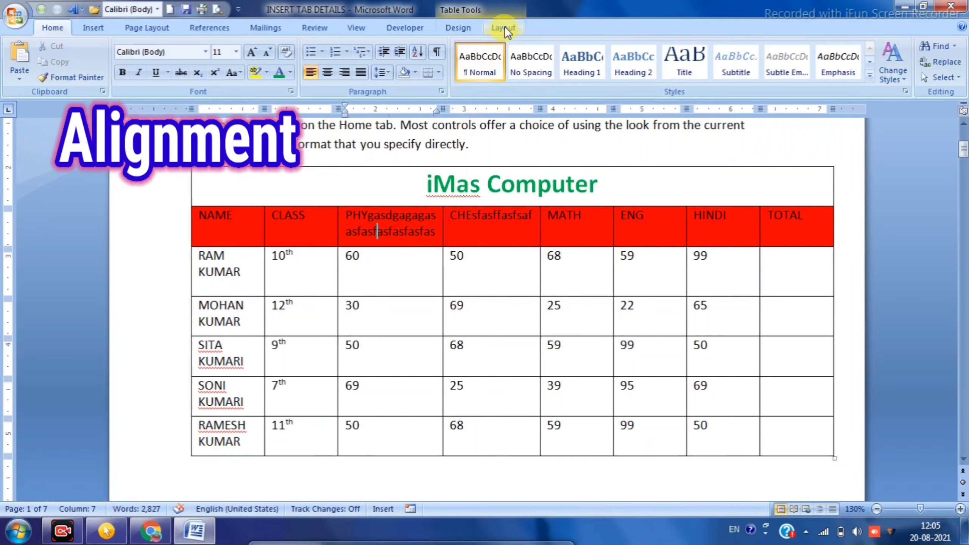
left_click(505, 28)
left_click(719, 54)
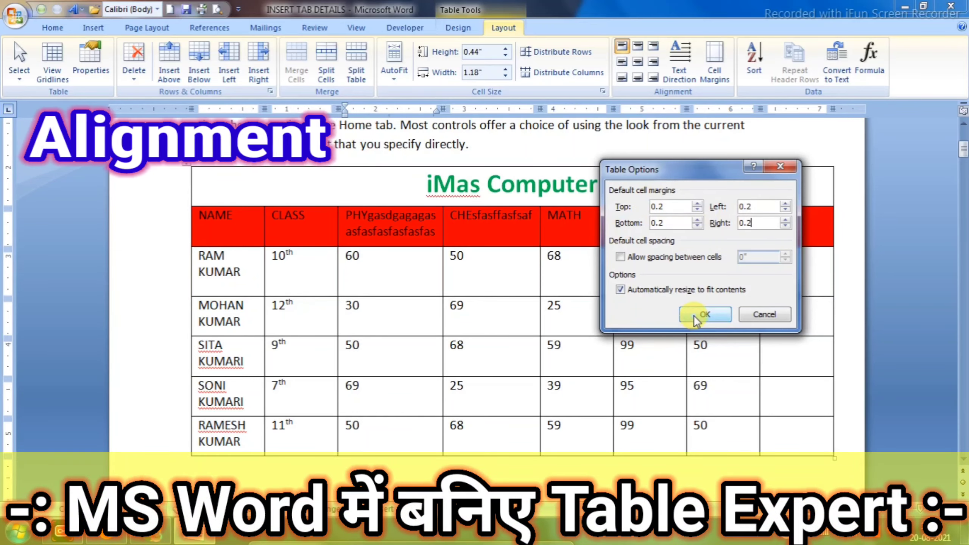
left_click(693, 316)
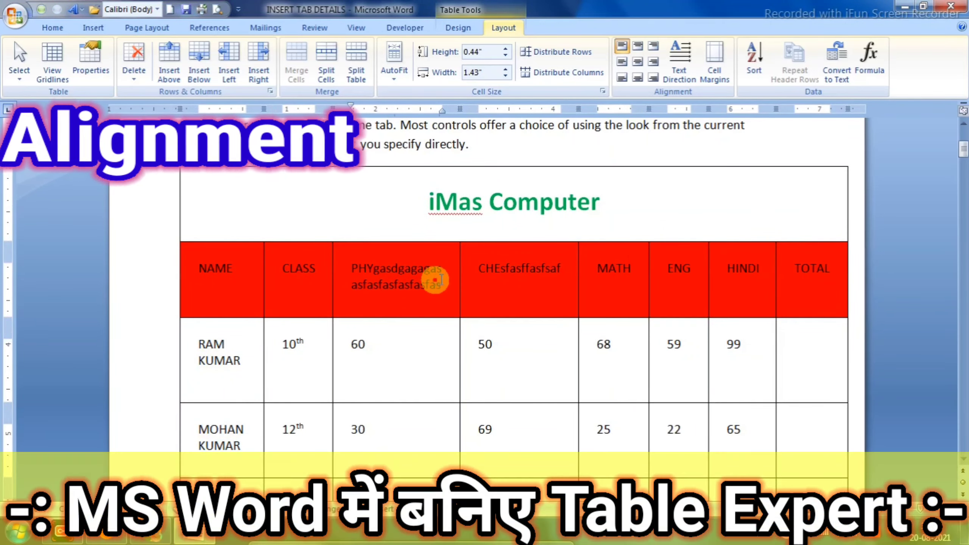
Insert "ffzx" at the end of the PHY header's first line, plus two filler lines starting "czcZCZcZ" and a blank line before "asfasfasfasfasfas".
type("ffzx")
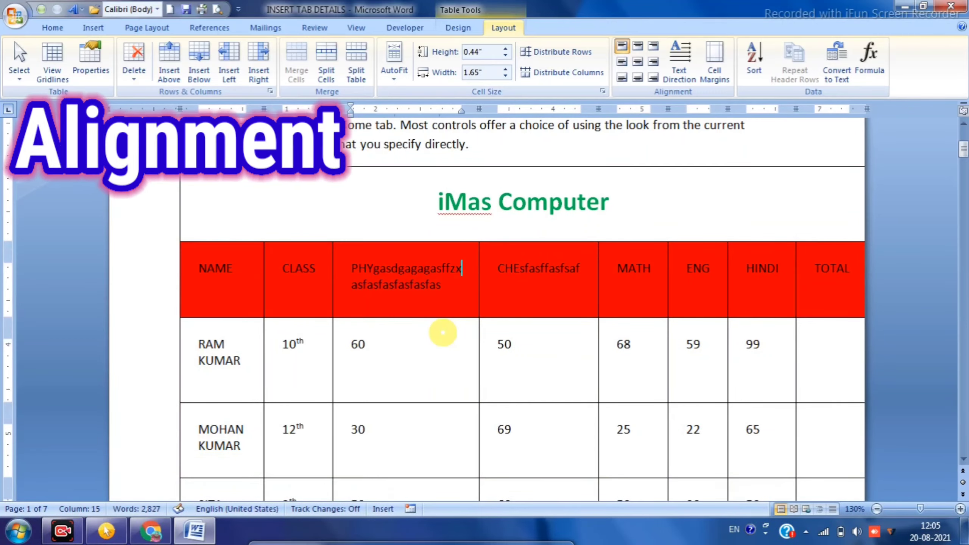
key("Return")
type("czcZCZcZ")
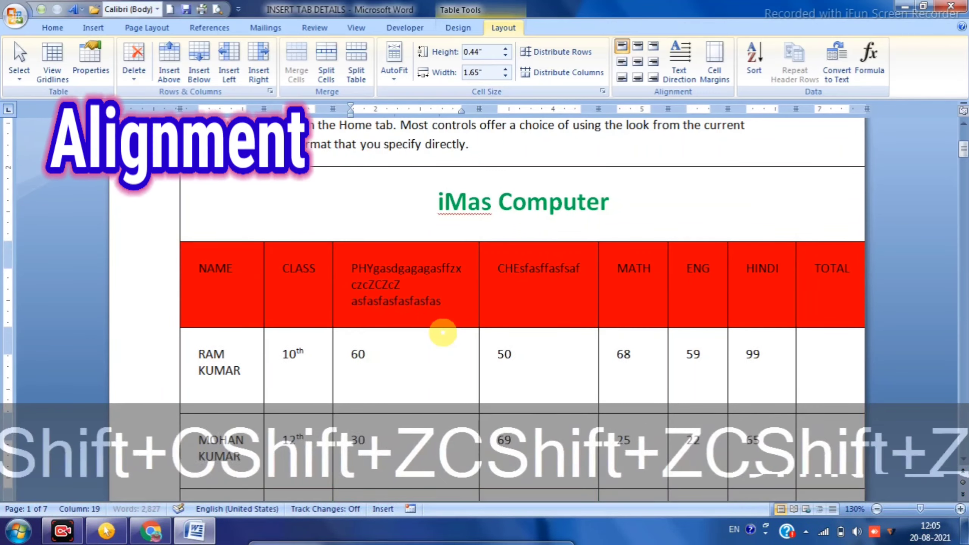
type("CZCZcZcZcZcZ")
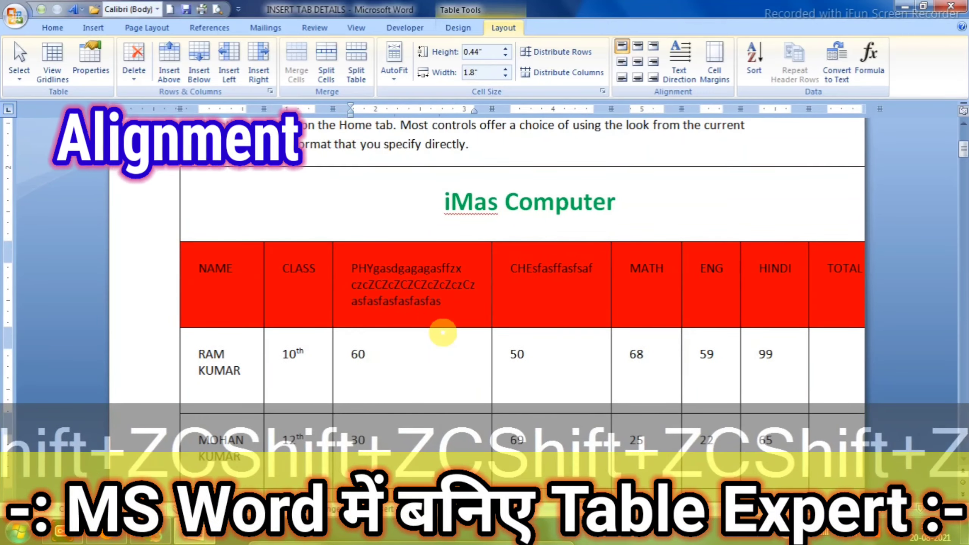
type("CzcZCZCzcZcZczc")
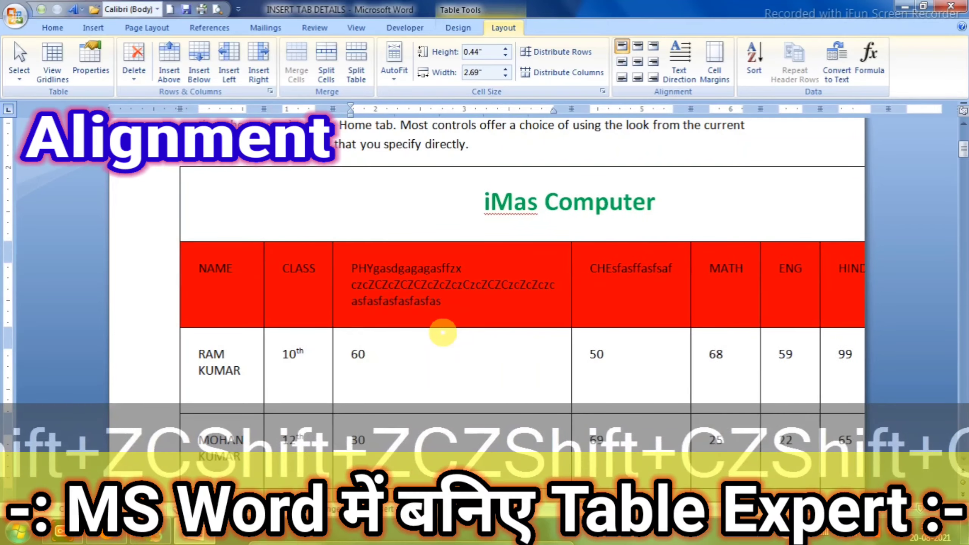
type("ZcZ ")
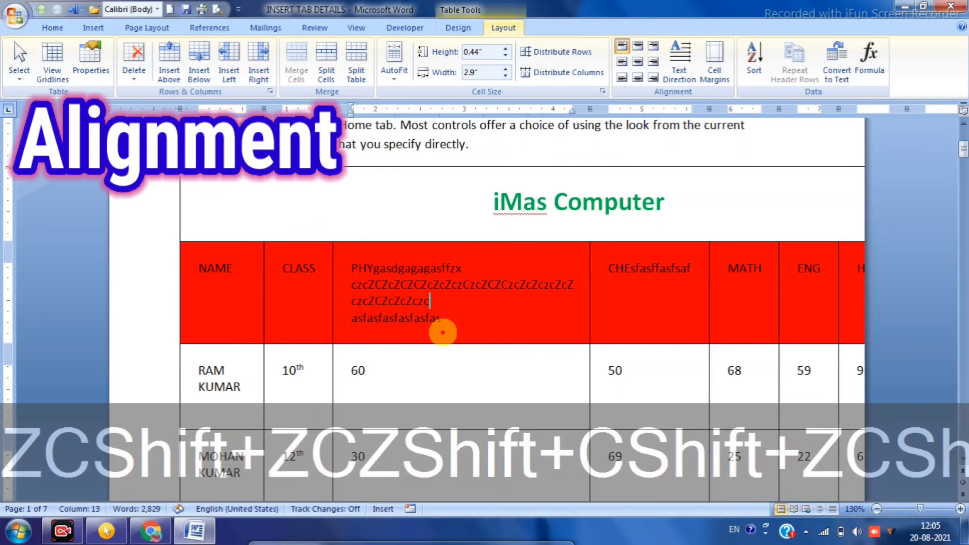
type("czcZCZcZcZczcccccccccccccccccccccccccccccccccccccccccccccc")
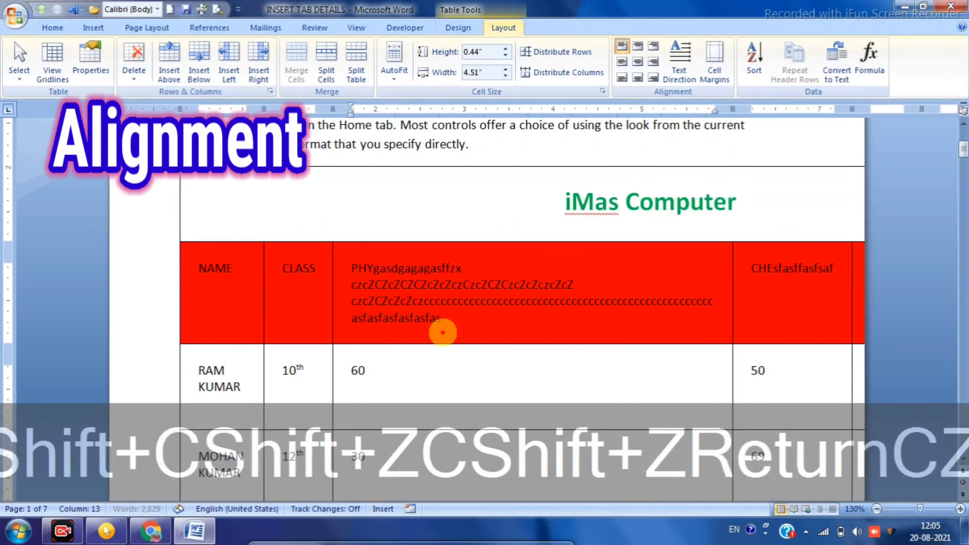
key("Return")
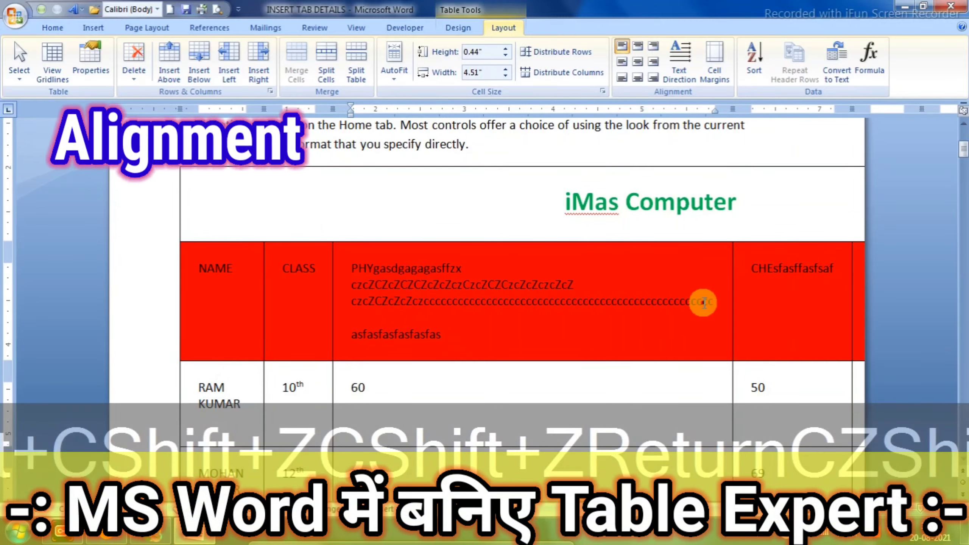
Undo the filler text in the header cells and the enlarged cell margins.
key("ctrl+z")
key("ctrl+z")
key("ctrl+z")
key("ctrl+z")
key("ctrl+z")
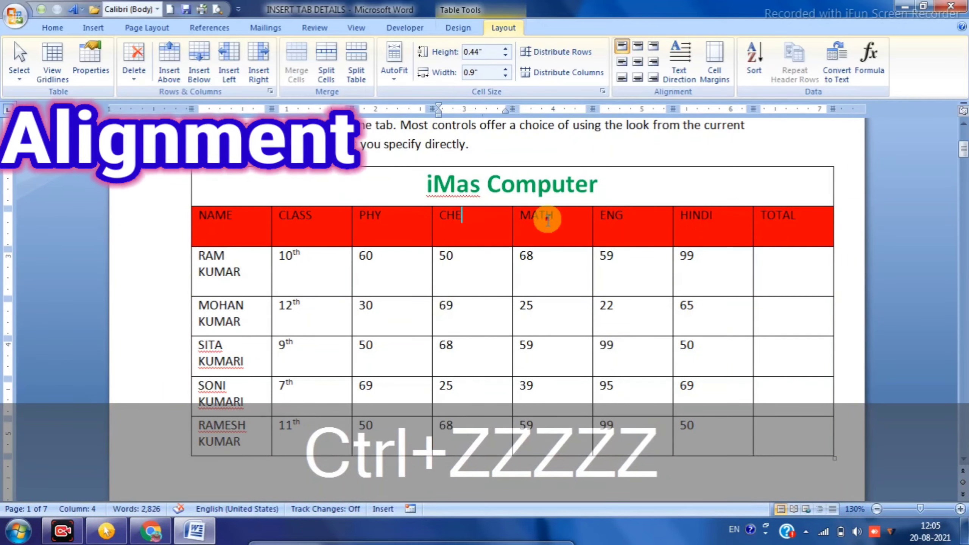
Set the table's default cell margins to 0 for top and bottom and 0.1 inch for left and right.
left_click(715, 61)
type("0.1")
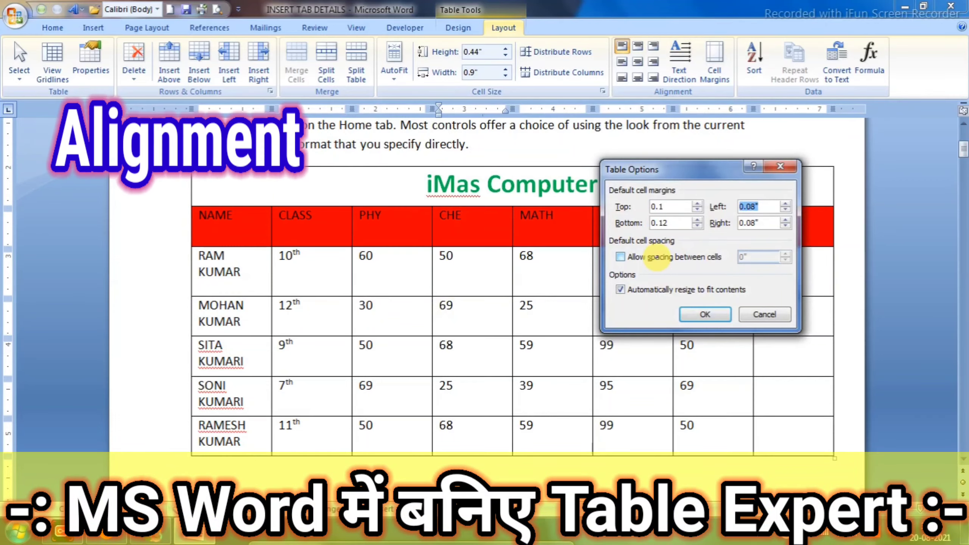
type("0")
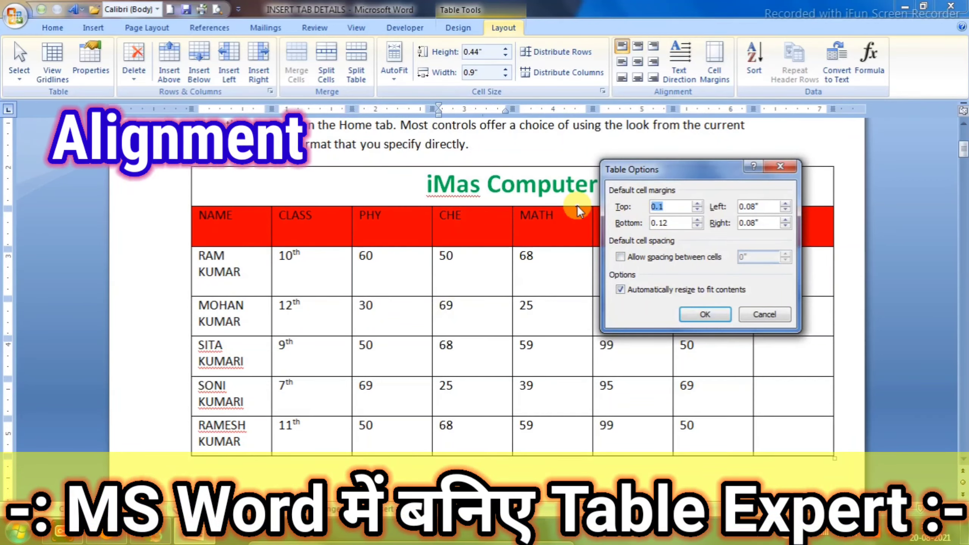
key("Tab")
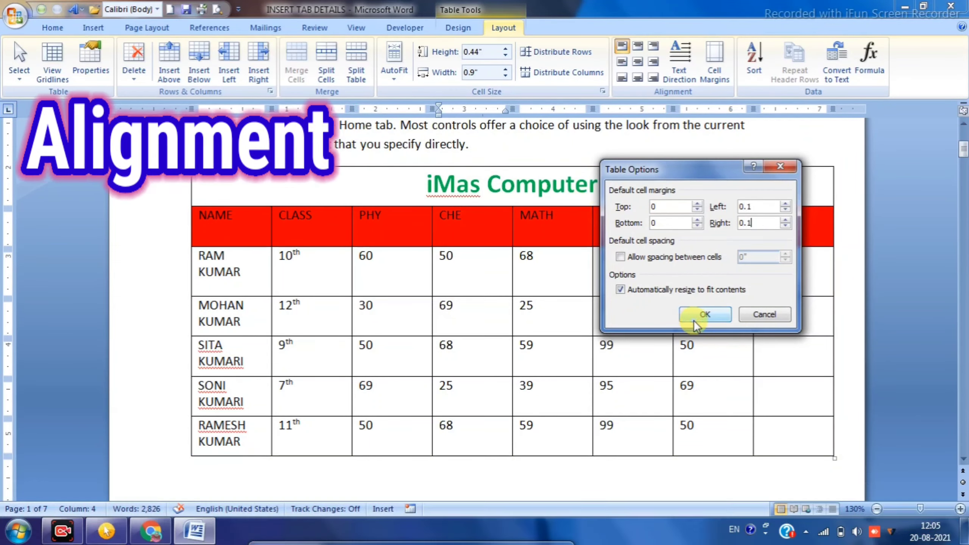
left_click(696, 317)
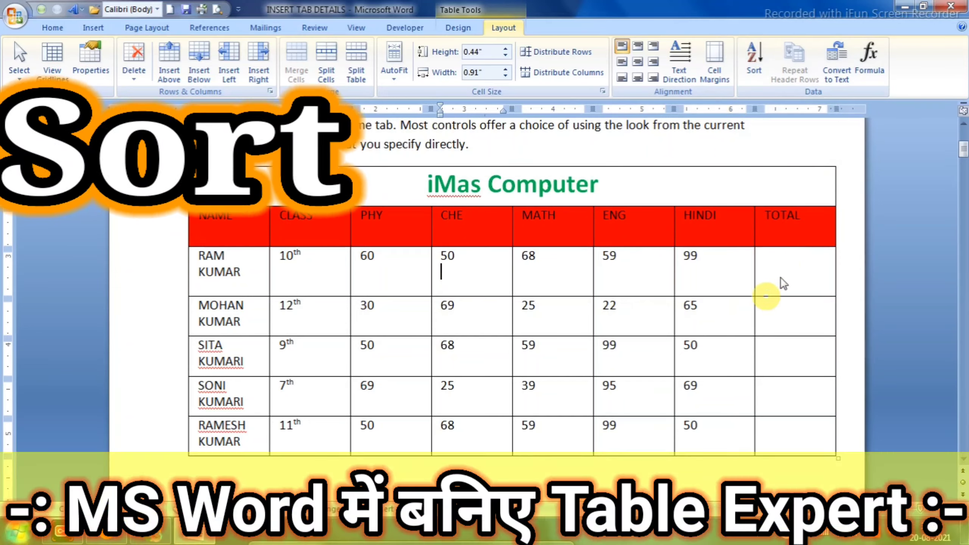
left_click(785, 267)
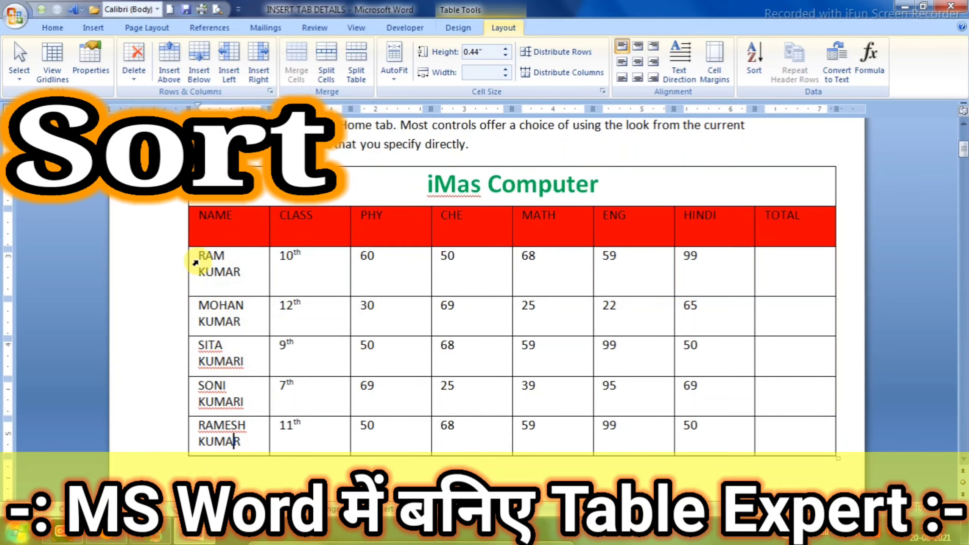
left_click_drag(196, 255, 762, 433)
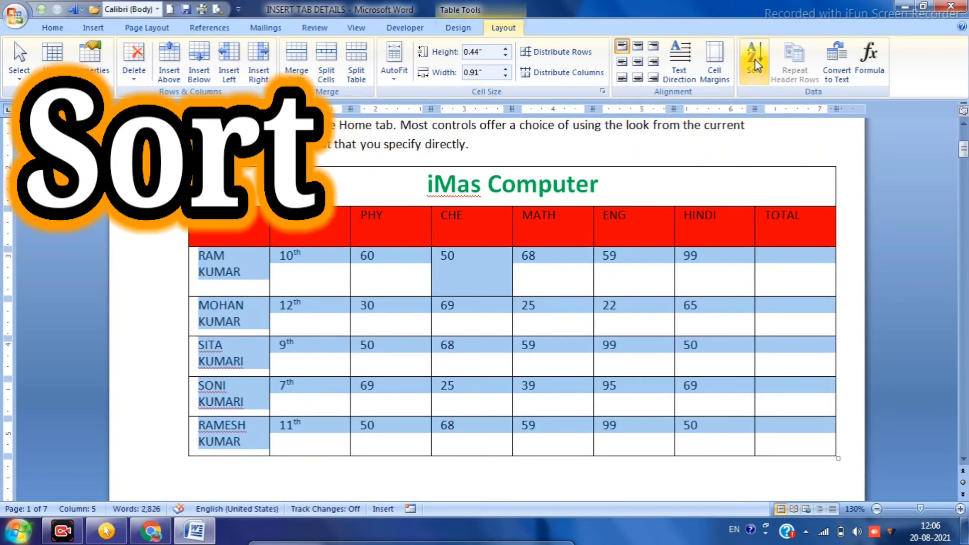
left_click(754, 57)
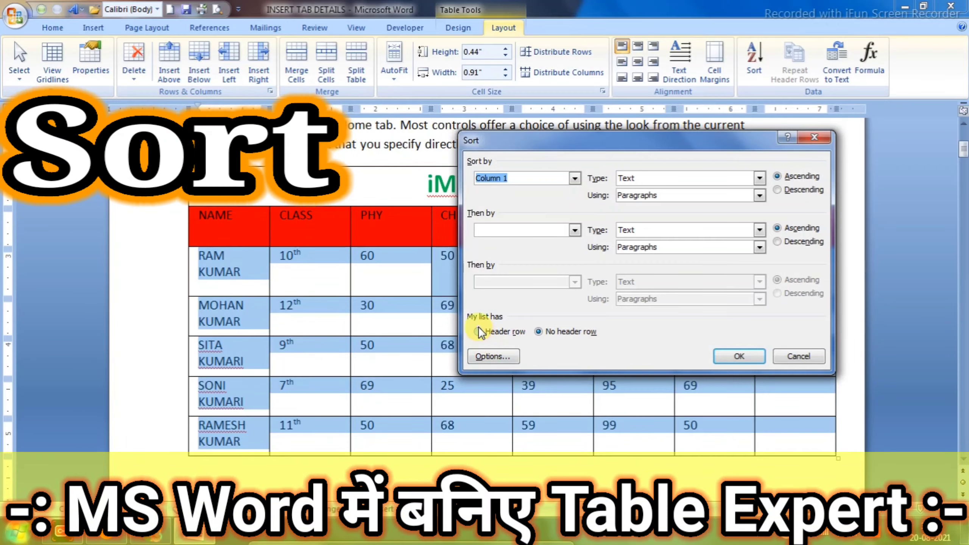
left_click(479, 330)
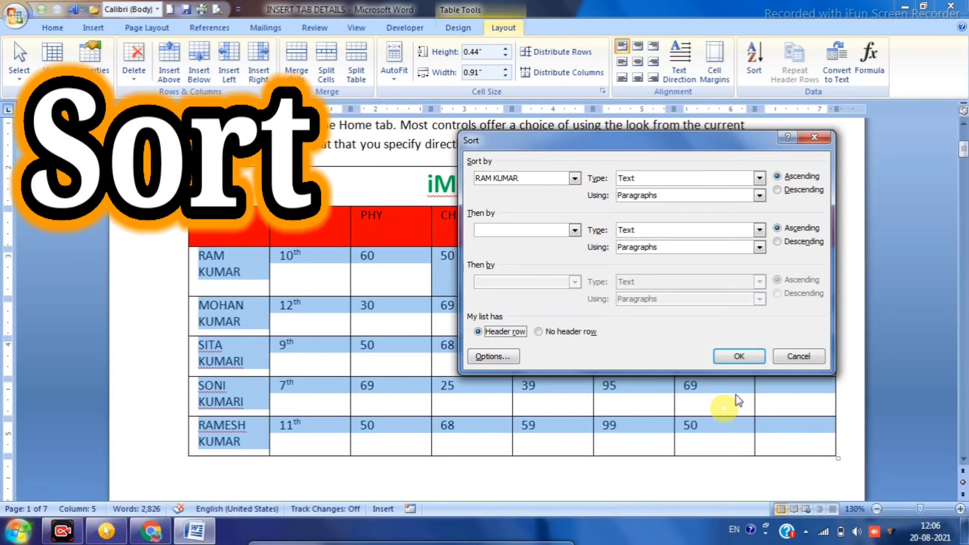
left_click(785, 357)
left_click(537, 348)
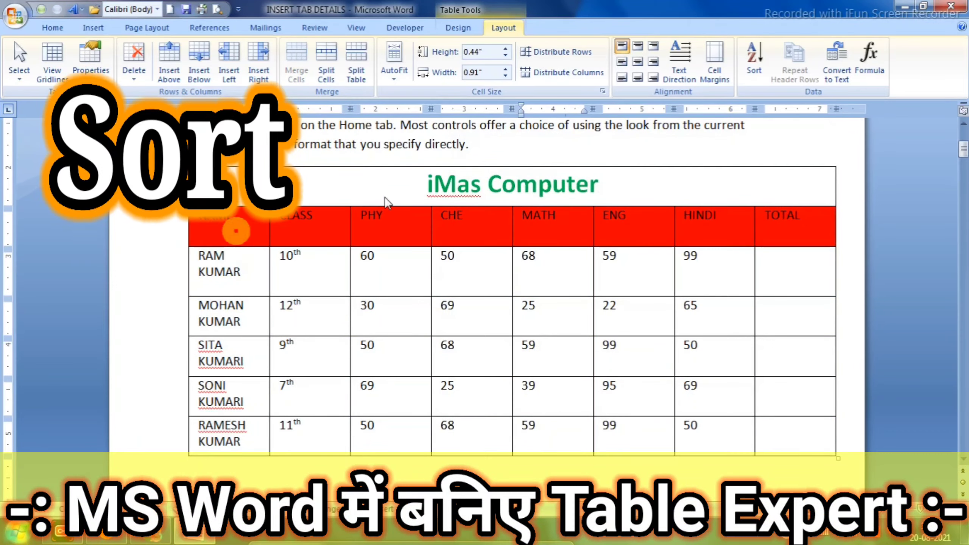
Delete the "iMas Computer" title row from the table.
left_click(396, 184)
right_click(420, 182)
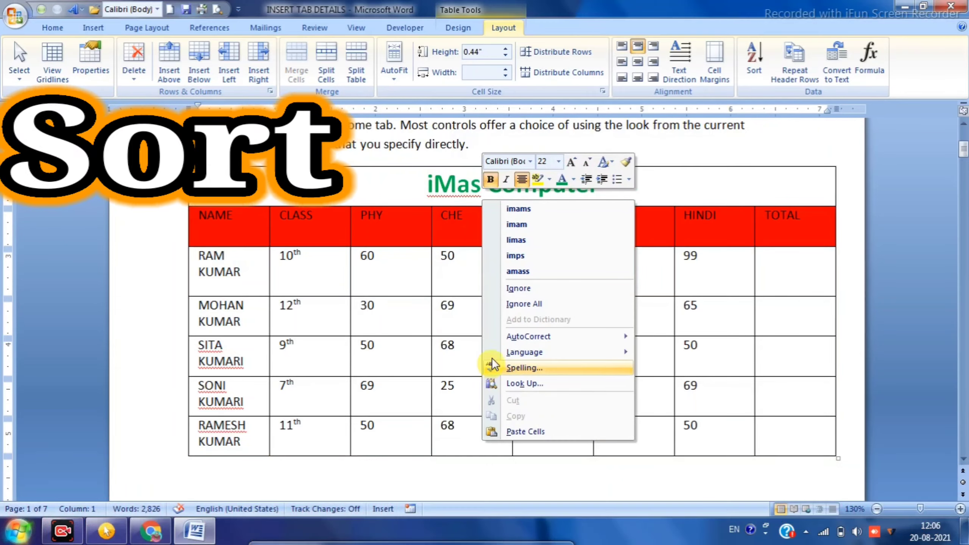
left_click(361, 281)
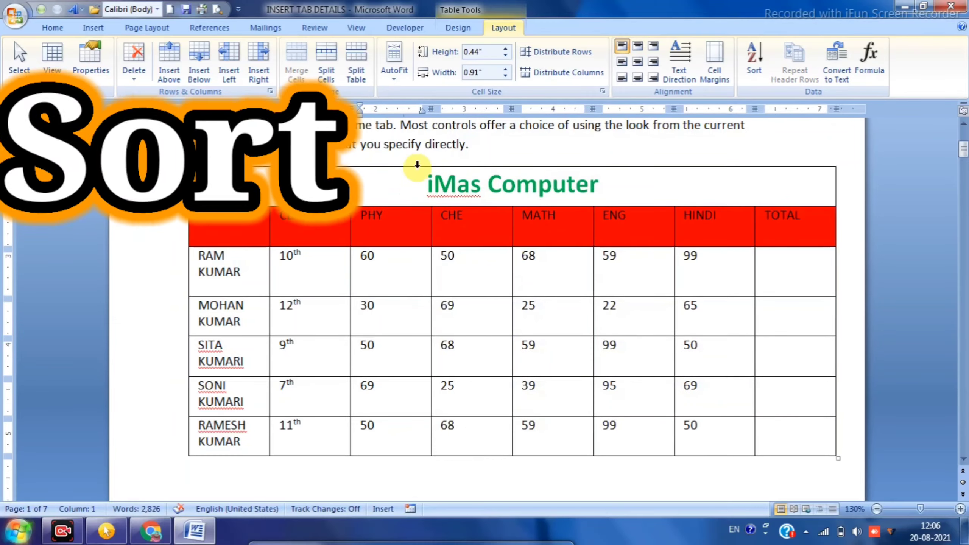
right_click(402, 188)
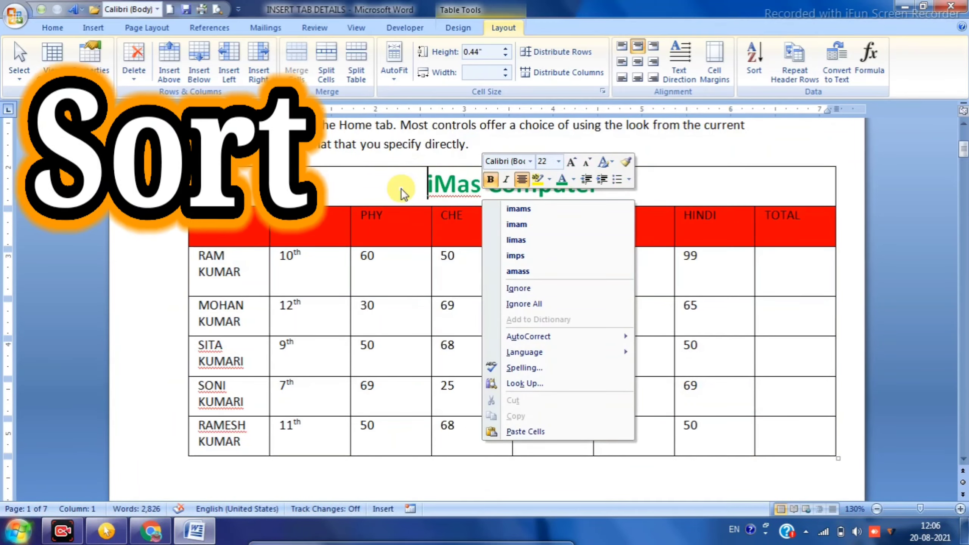
left_click(401, 187)
left_click(142, 56)
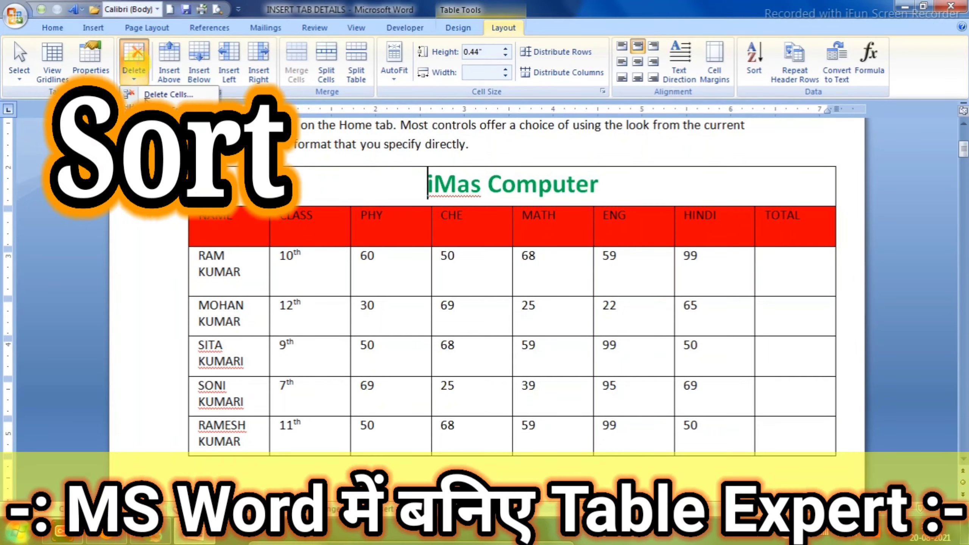
left_click(160, 128)
left_click(377, 287)
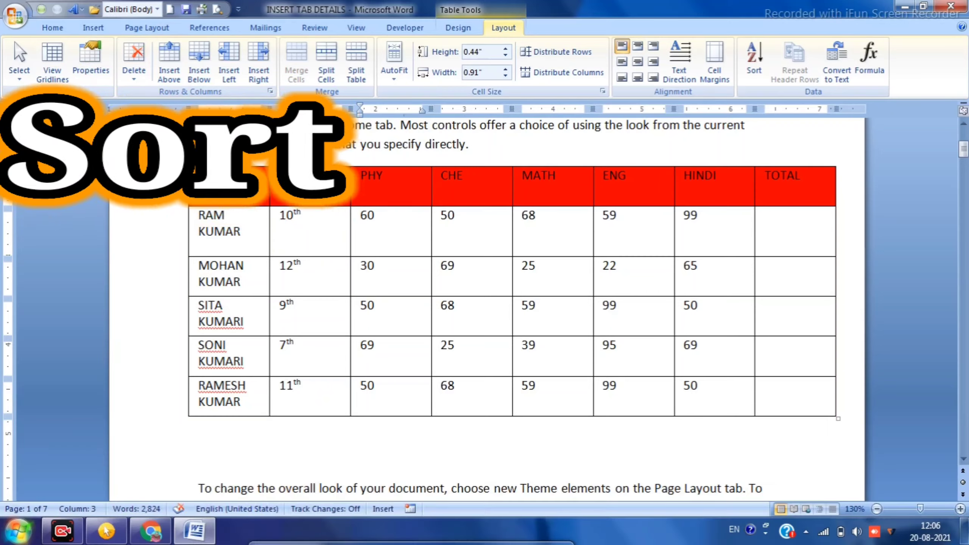
Sort the whole table by the NAME column as text in ascending order, treating the first row as a header.
left_click(183, 161)
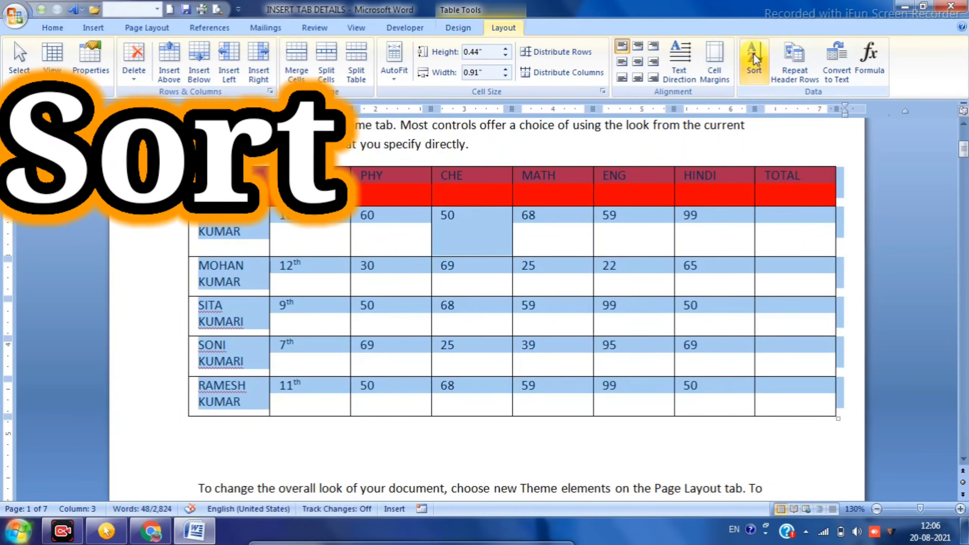
left_click(754, 57)
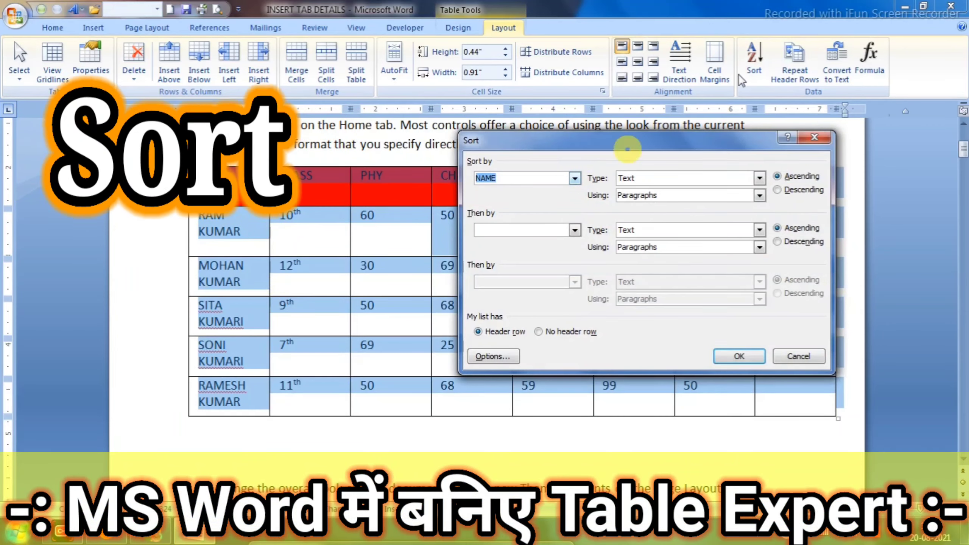
left_click(777, 189)
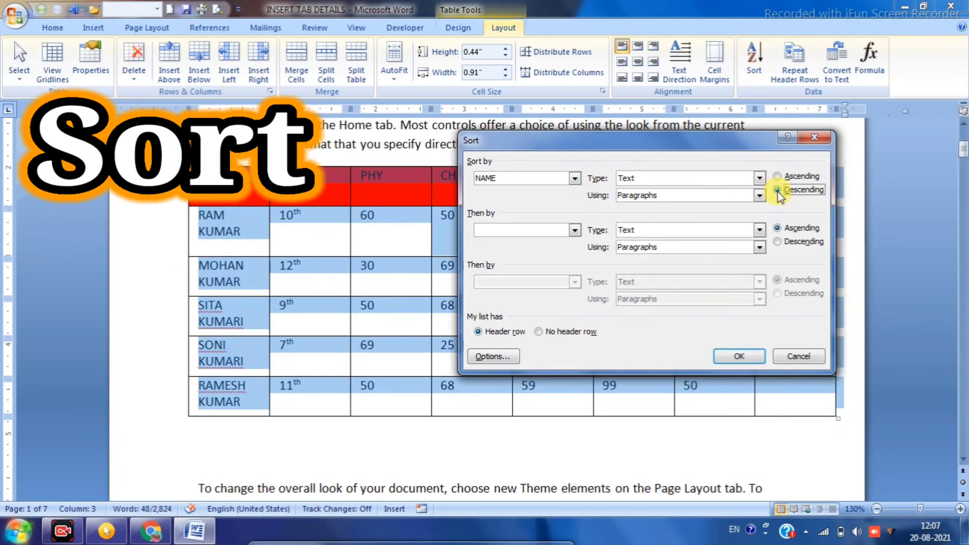
left_click(778, 176)
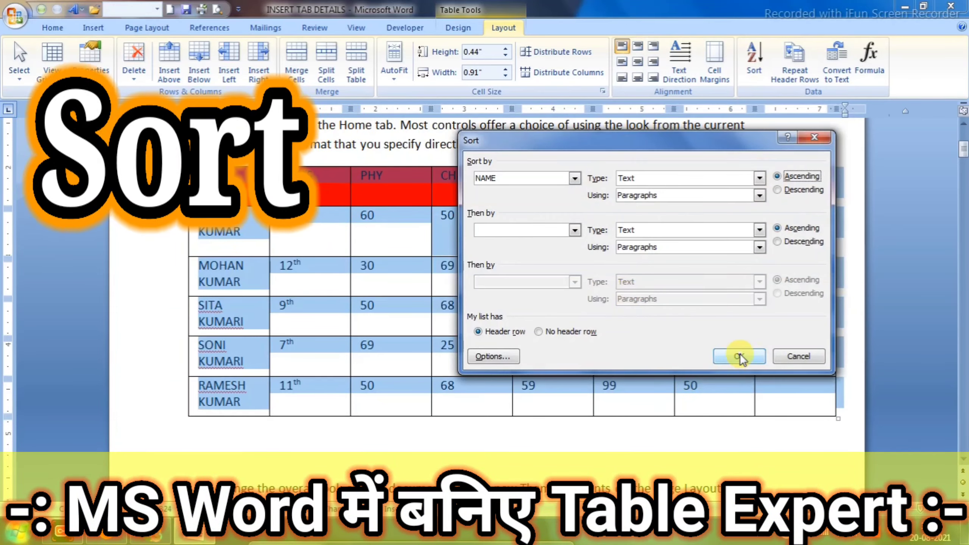
left_click(739, 355)
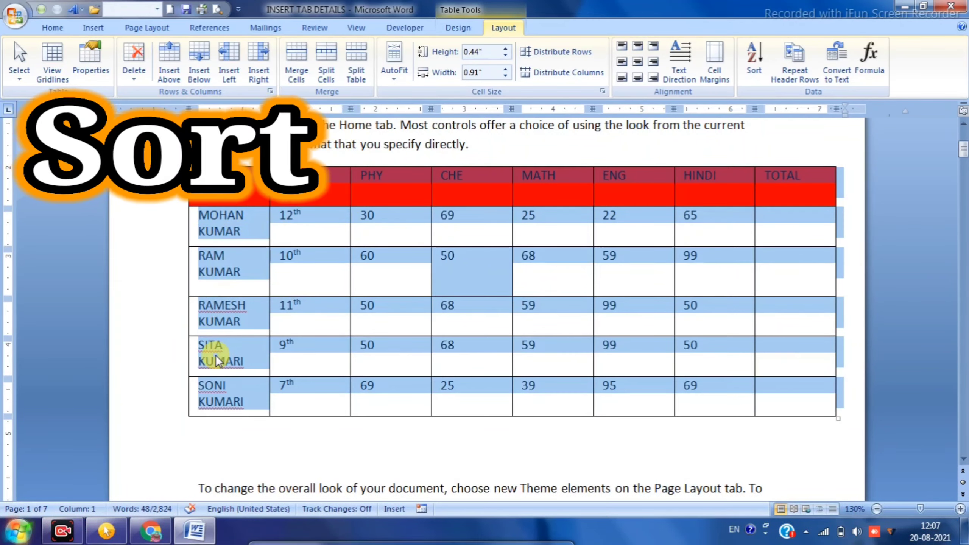
left_click(312, 264)
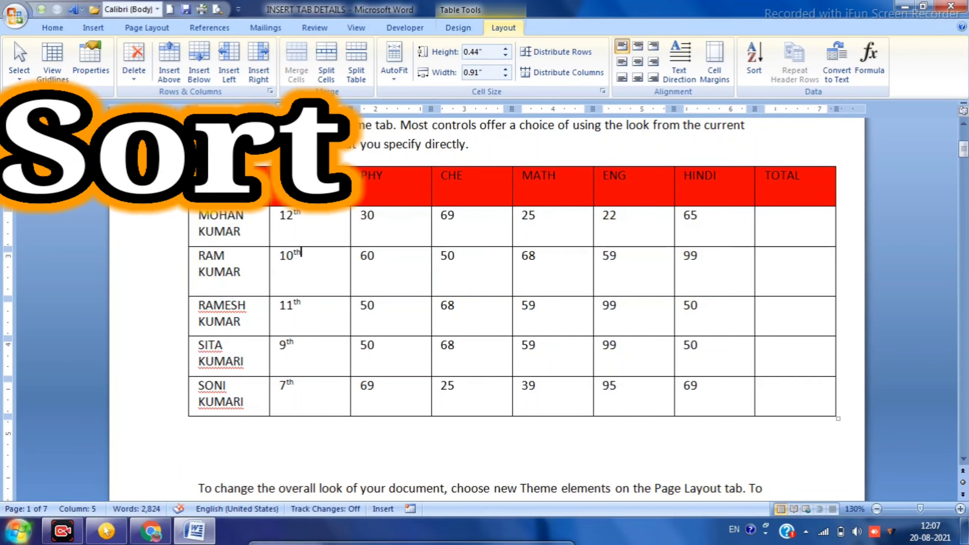
Sort the whole table by the HINDI column as numbers in descending order, keeping the header row in place.
left_click(182, 159)
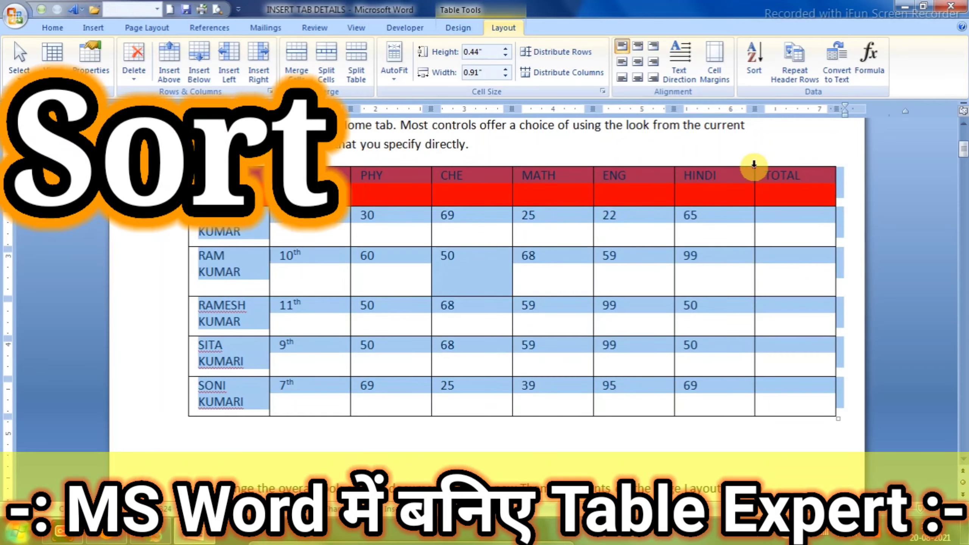
left_click(756, 63)
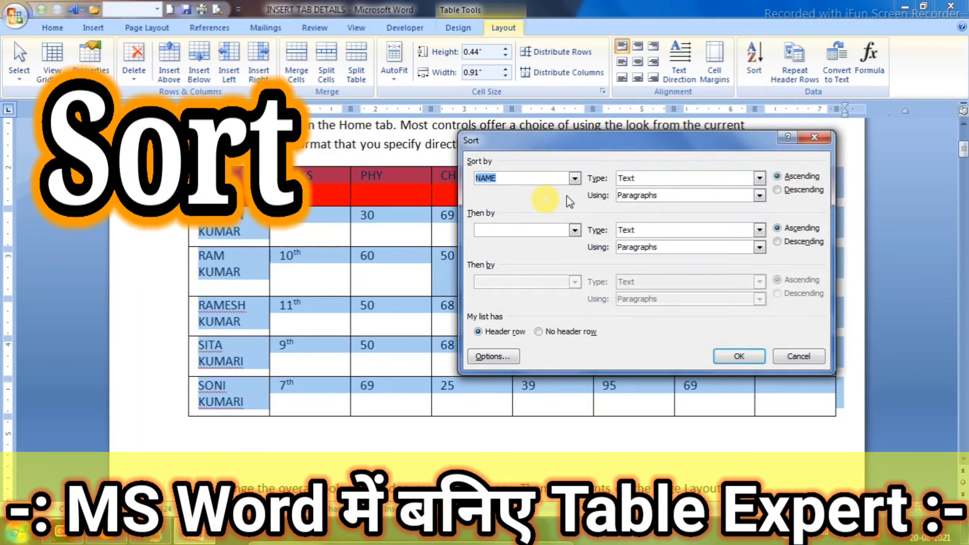
left_click(574, 178)
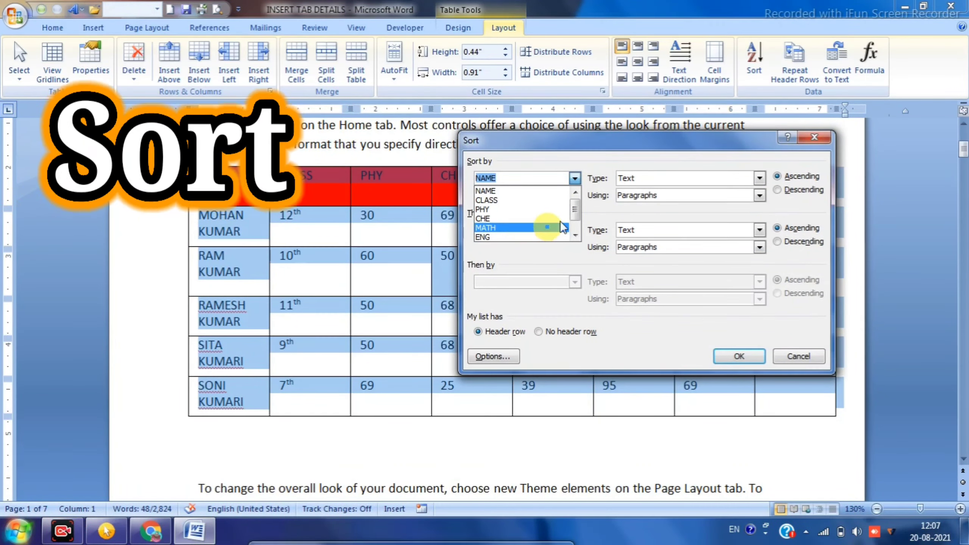
scroll(523, 234, "down", 1)
left_click(523, 237)
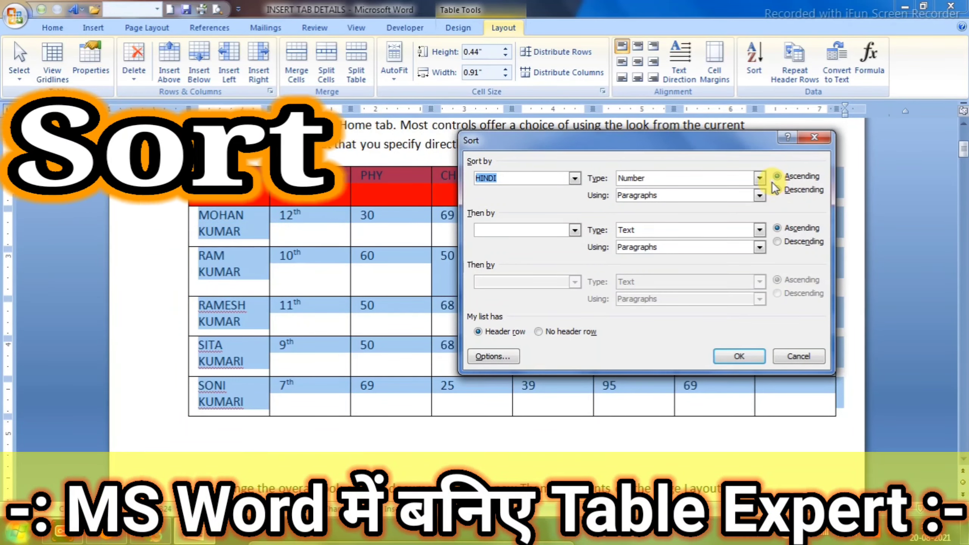
left_click(778, 190)
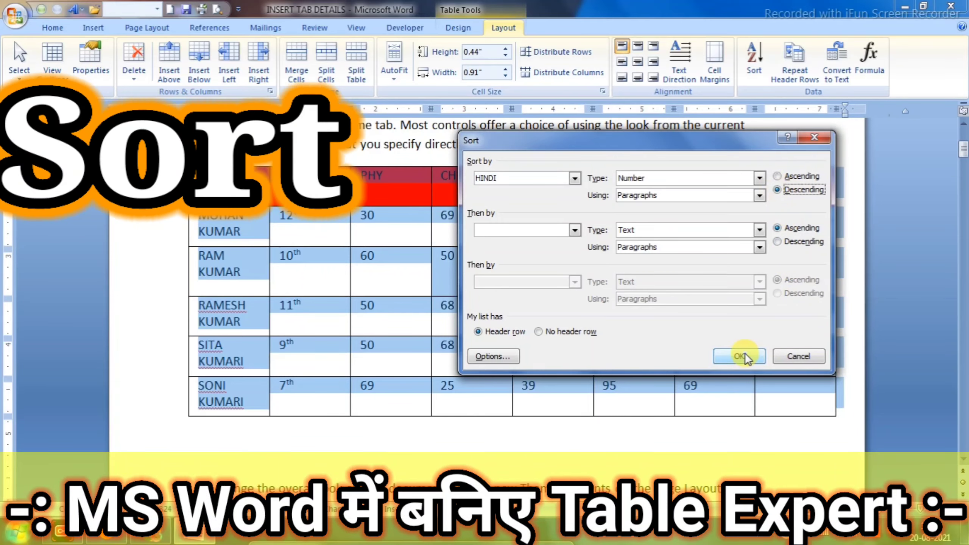
left_click(745, 353)
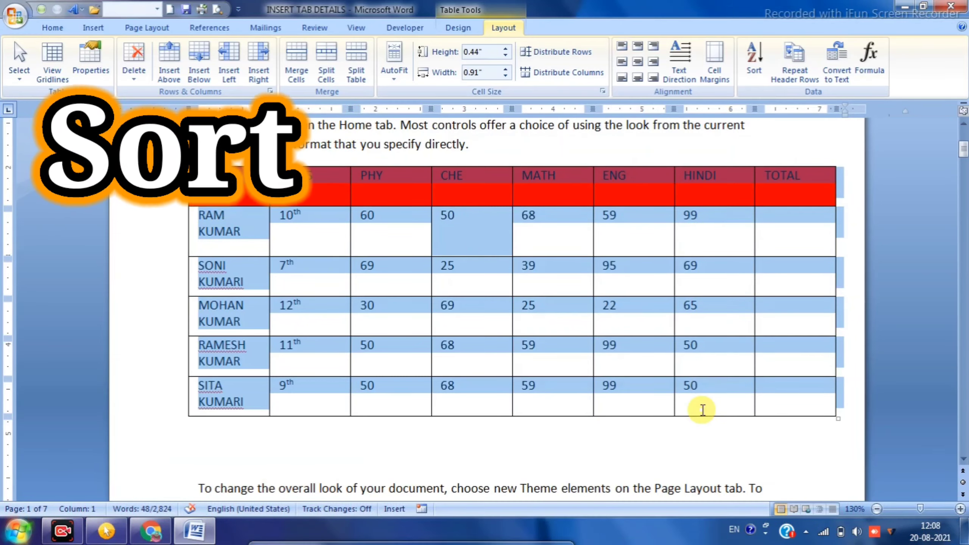
left_click(785, 223)
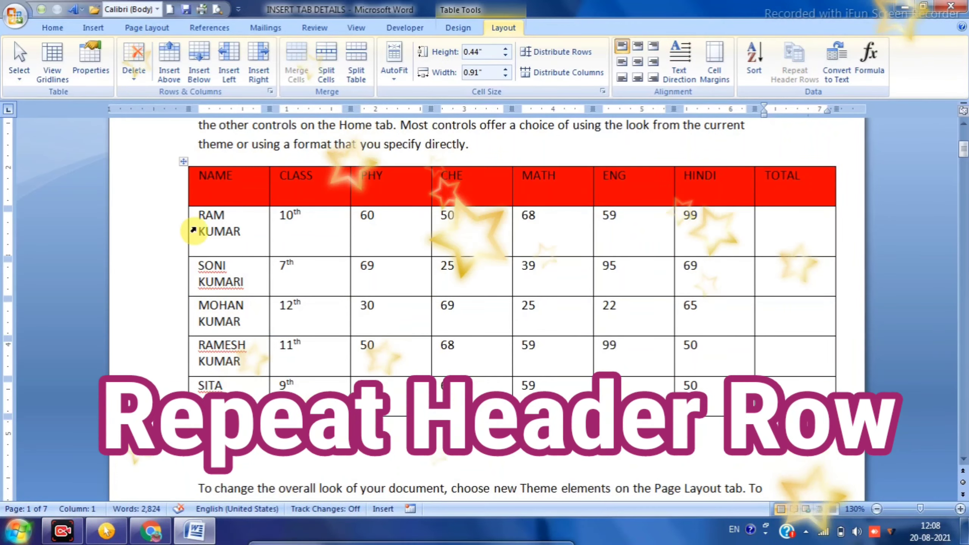
Insert five blank rows below the last student row, based on a selection of all five student rows.
left_click_drag(195, 224, 776, 385)
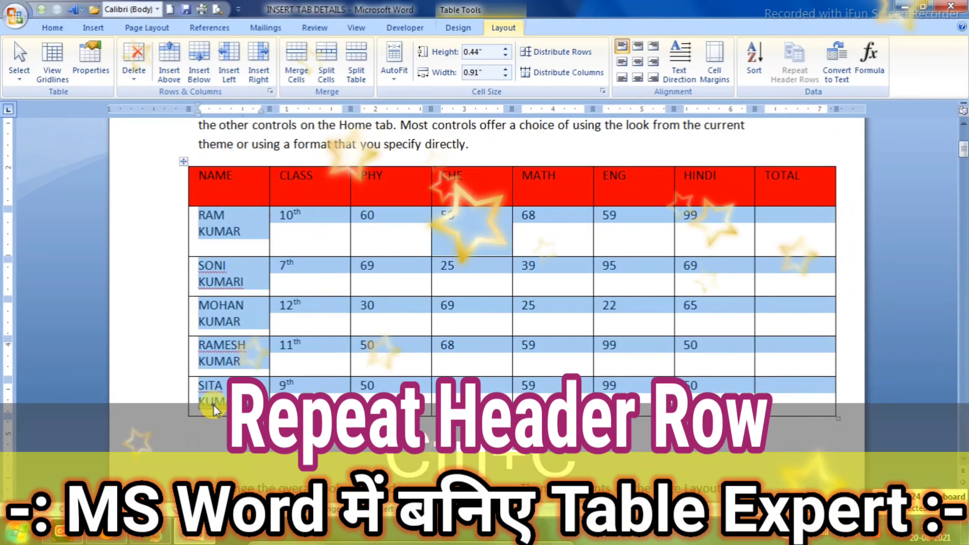
left_click(212, 405)
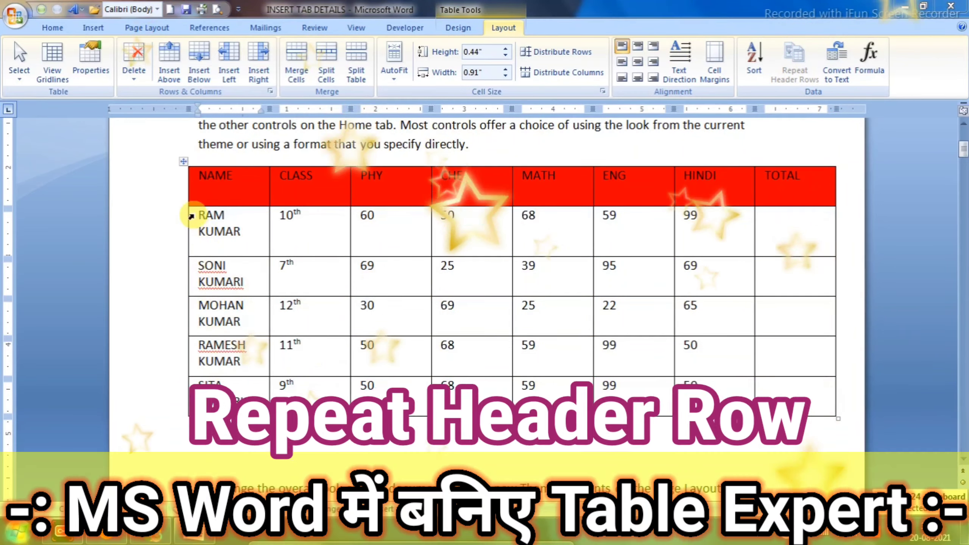
left_click_drag(190, 217, 220, 385)
right_click(221, 385)
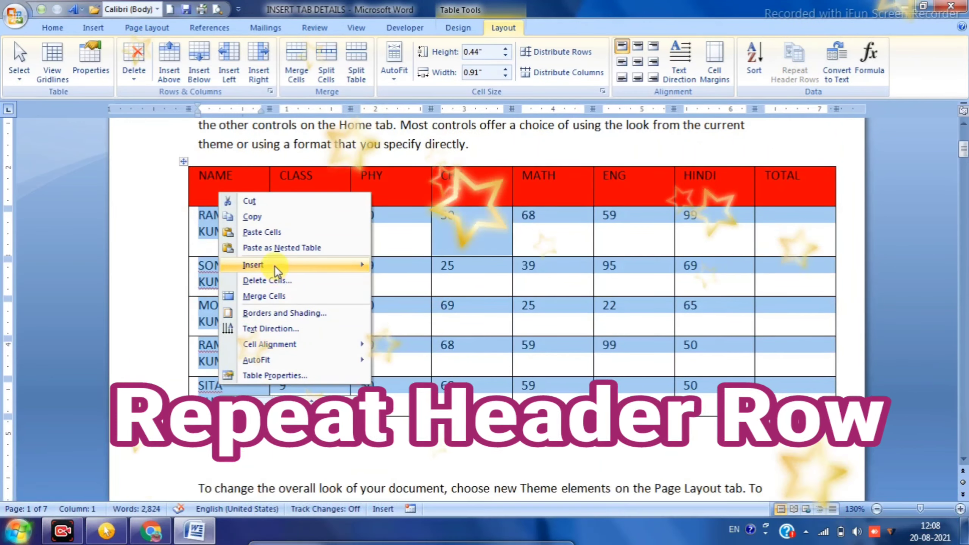
mouse_move(274, 265)
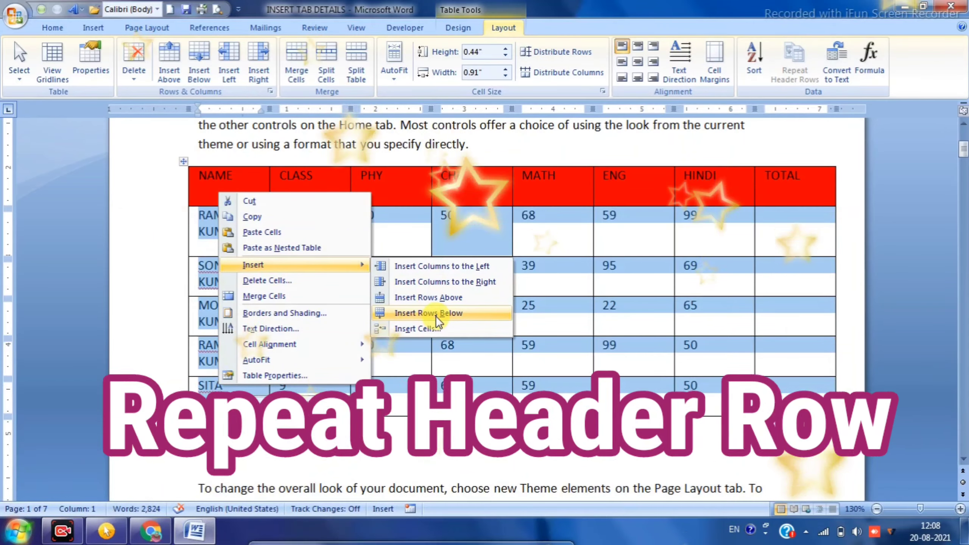
left_click(436, 313)
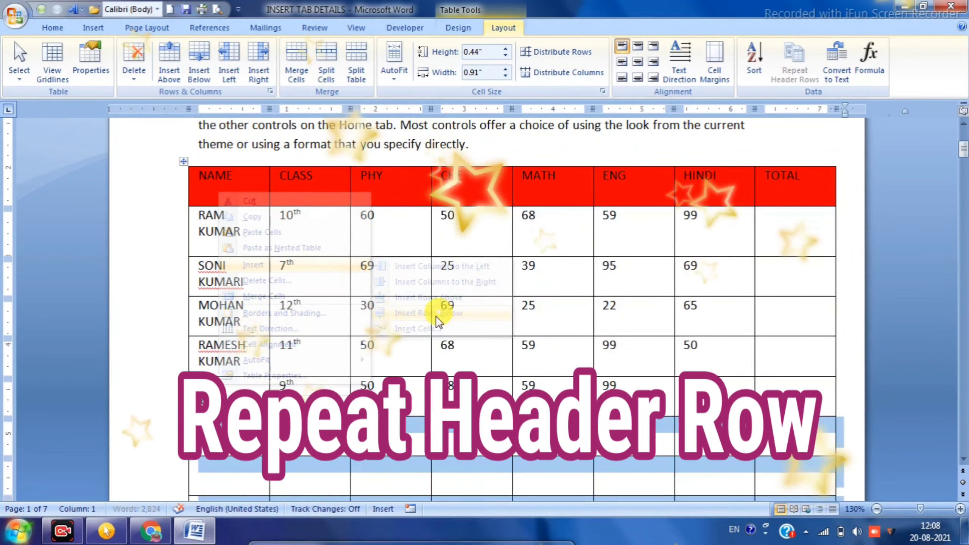
Insert two more sets of five blank rows at the end of the marks table, each based on the selected blank rows.
scroll(270, 448, "down", 3)
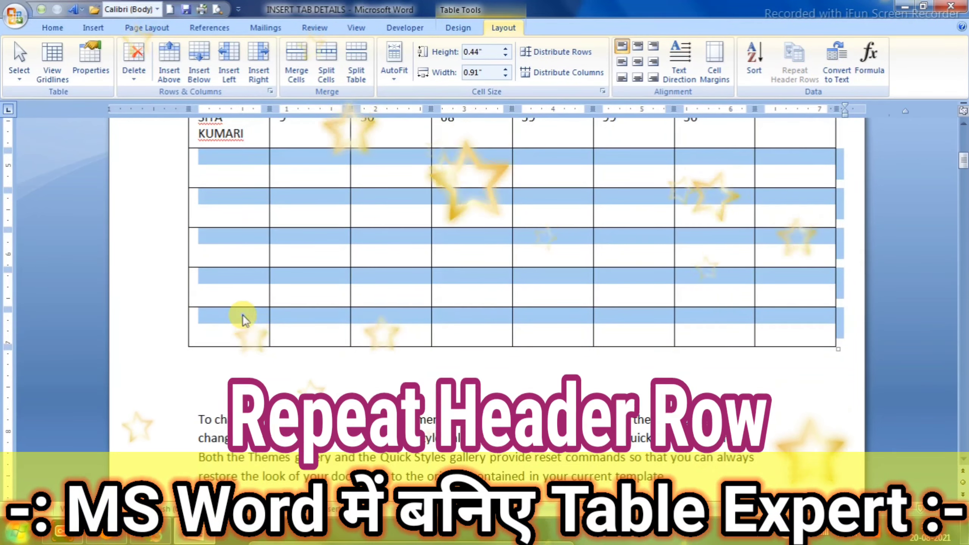
right_click(242, 314)
mouse_move(297, 167)
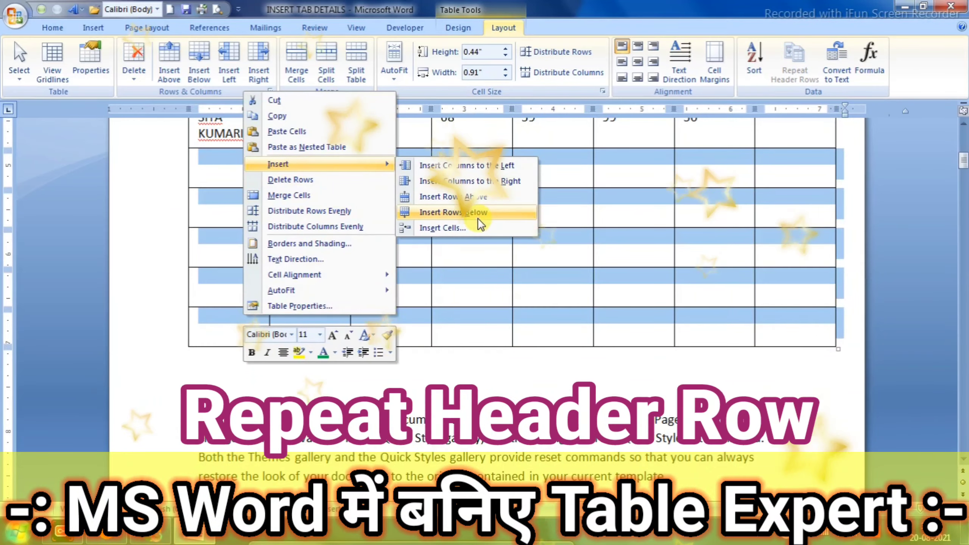
left_click(478, 214)
scroll(373, 322, "down", 2)
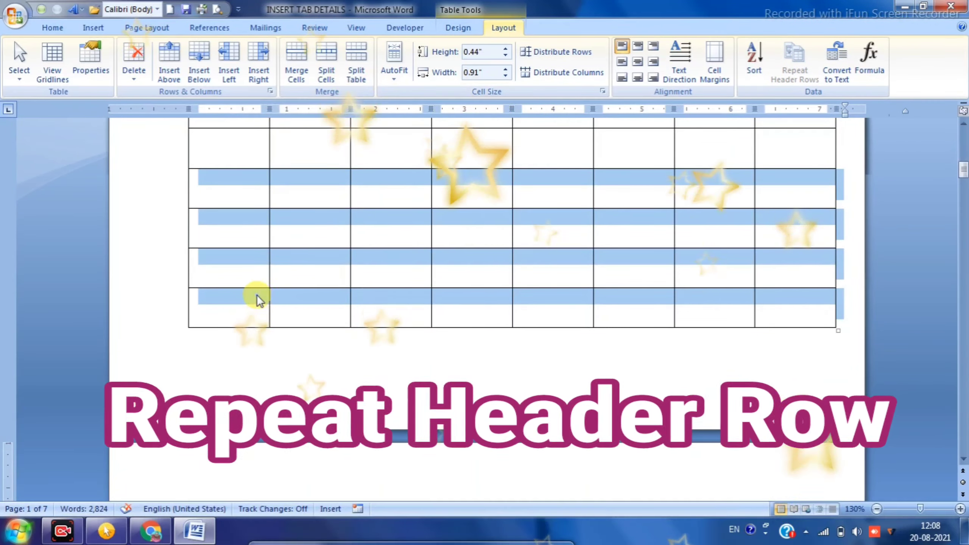
right_click(256, 294)
mouse_move(326, 145)
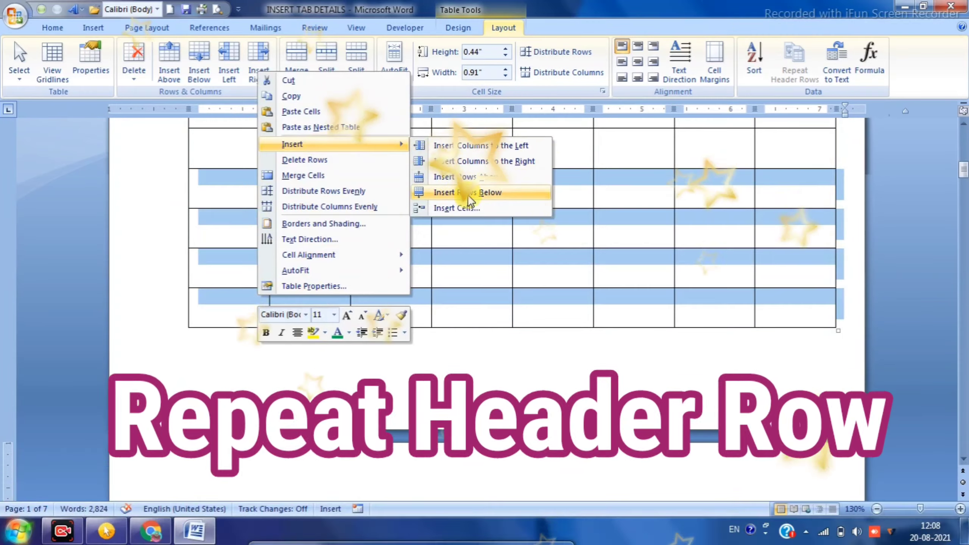
left_click(467, 192)
Copy the last four student rows from NAME to HINDI and paste them over all the blank rows, leaving the TOTAL column empty.
scroll(322, 370, "up", 10)
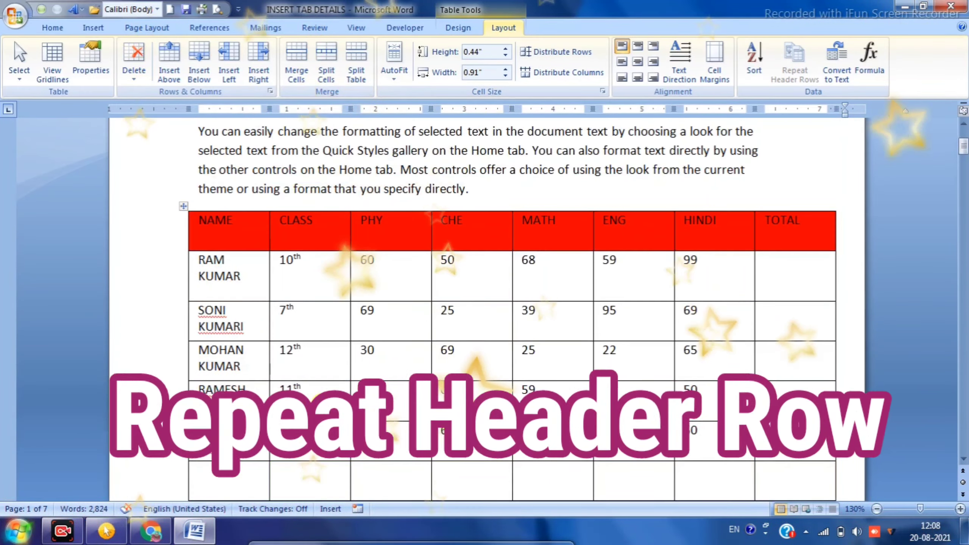
left_click(336, 473)
scroll(328, 468, "down", 2)
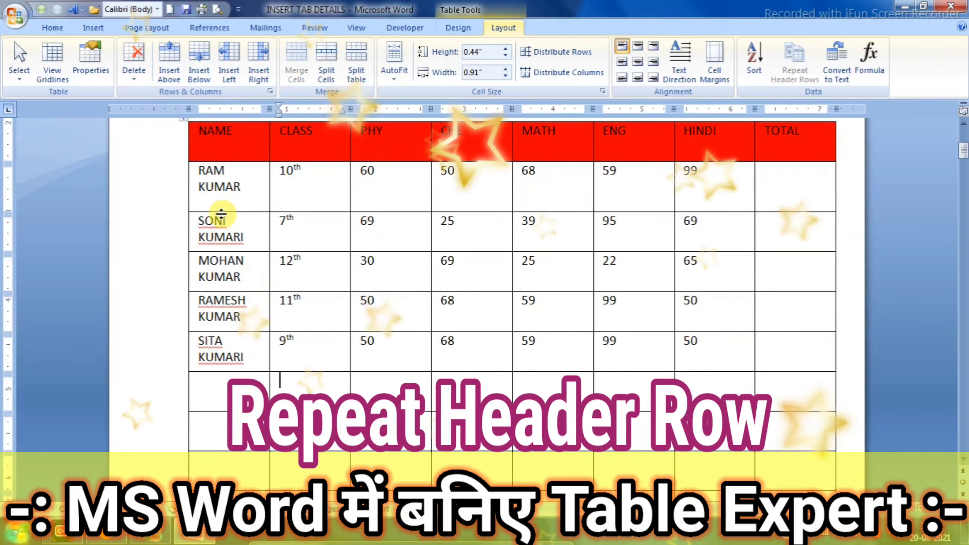
left_click_drag(205, 225, 697, 364)
key("ctrl+c")
scroll(250, 385, "down", 3)
left_click_drag(241, 258, 693, 388)
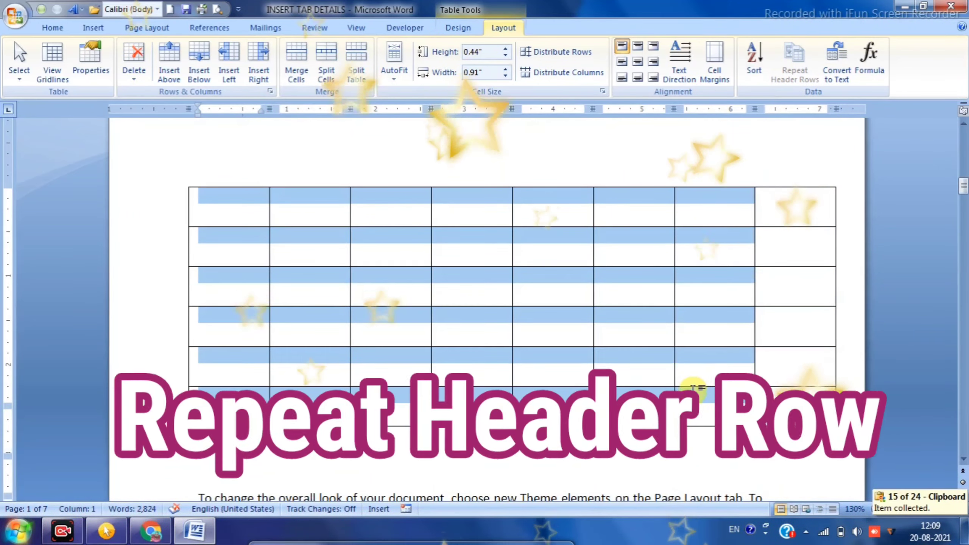
key("ctrl+v")
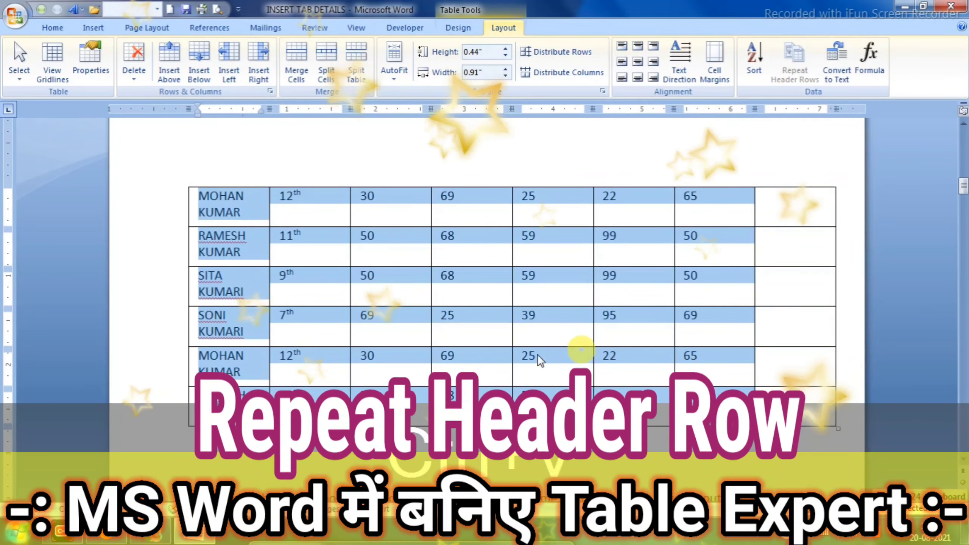
scroll(483, 344, "down", 10)
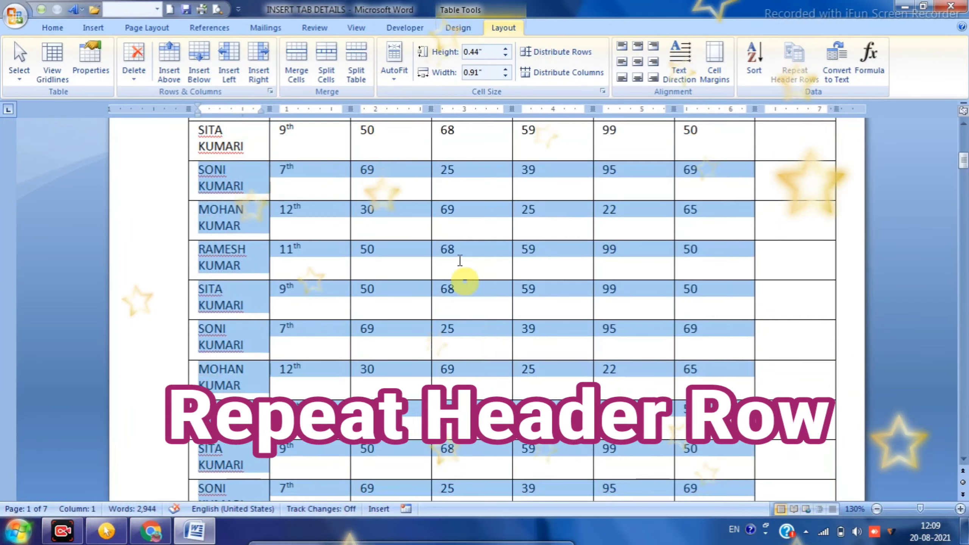
left_click(460, 261)
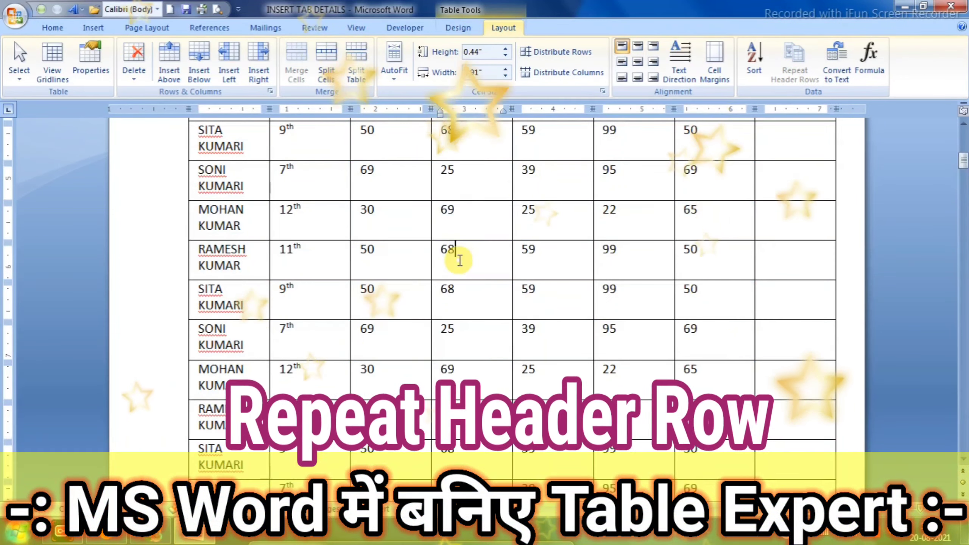
left_click(481, 196)
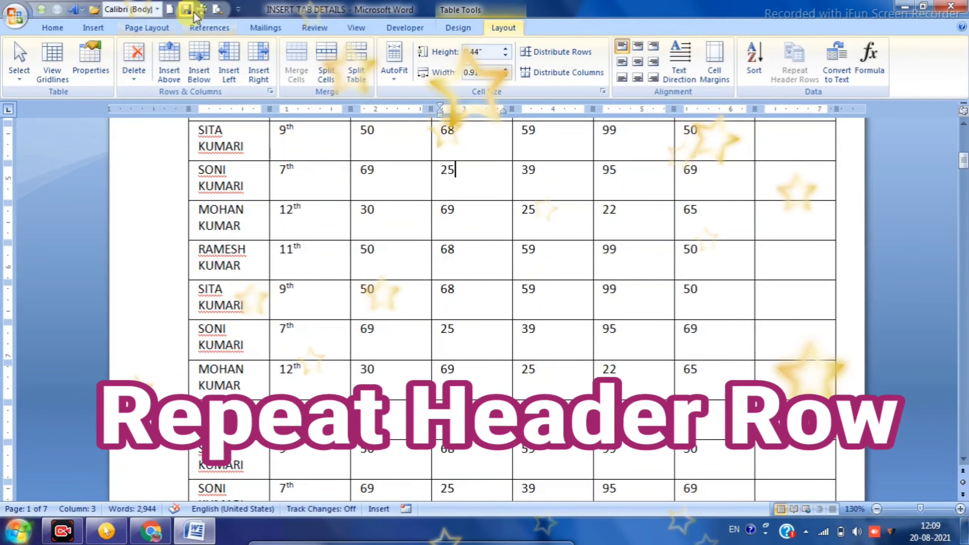
Open Print Preview and examine the marks table and its header row on the first page.
left_click(217, 10)
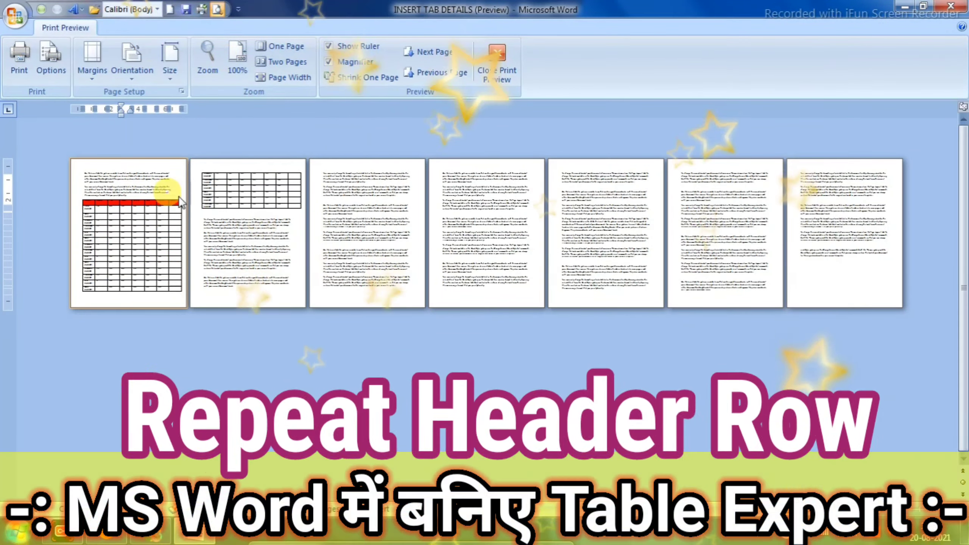
left_click(139, 225)
scroll(404, 281, "down", 1)
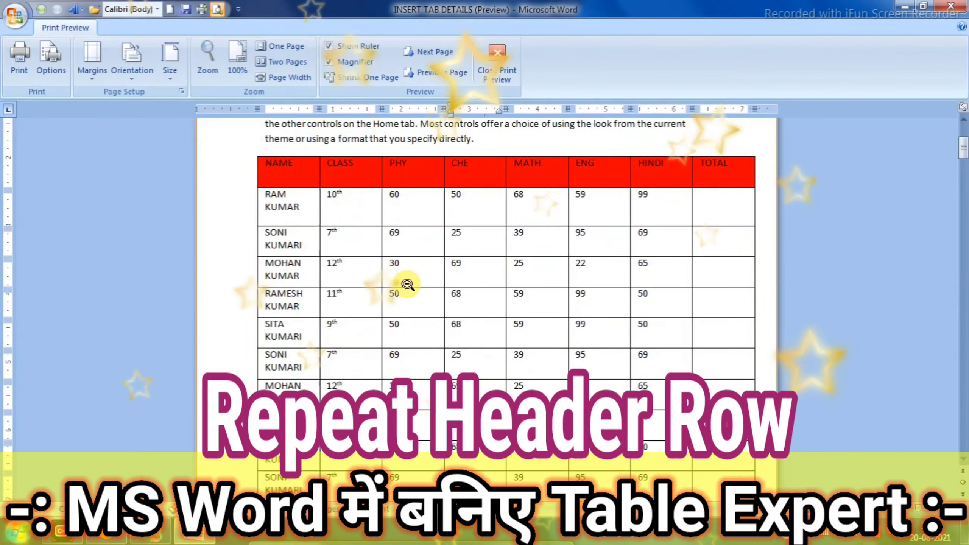
scroll(401, 283, "up", 3)
scroll(403, 286, "down", 2)
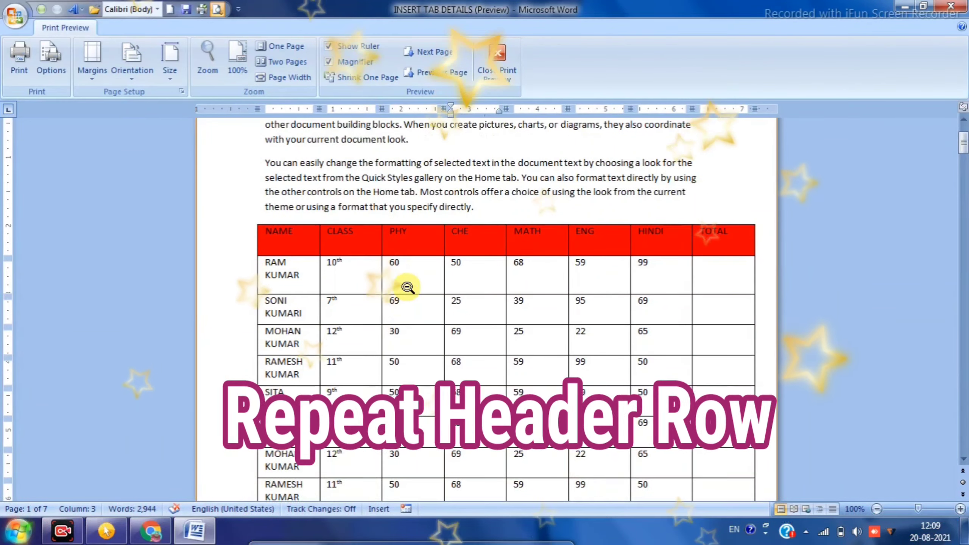
scroll(584, 240, "down", 1)
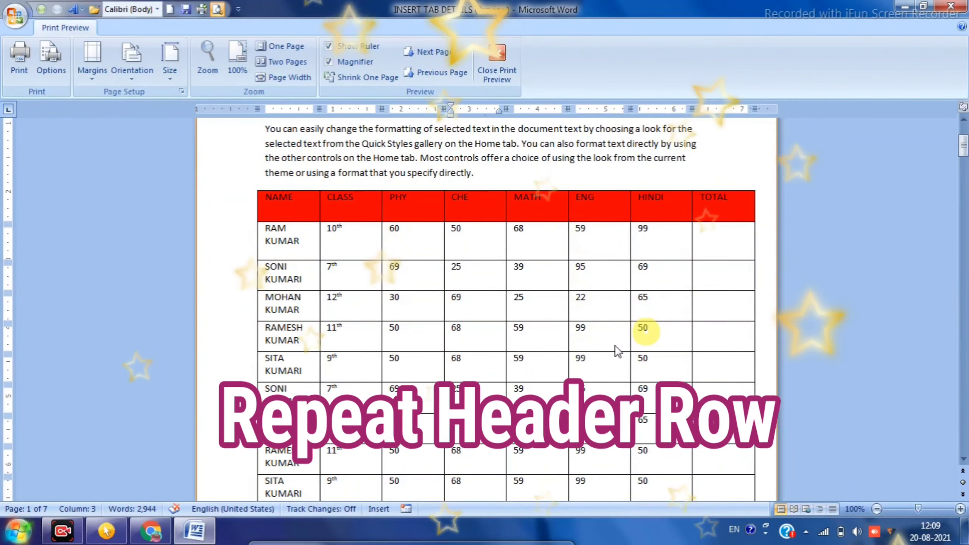
scroll(468, 347, "down", 8)
left_click(145, 210)
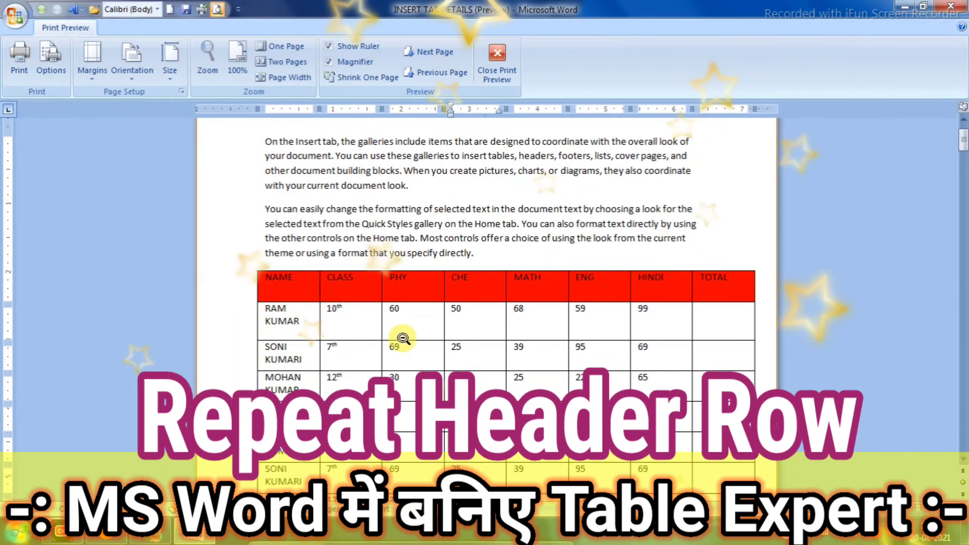
scroll(410, 382, "down", 15)
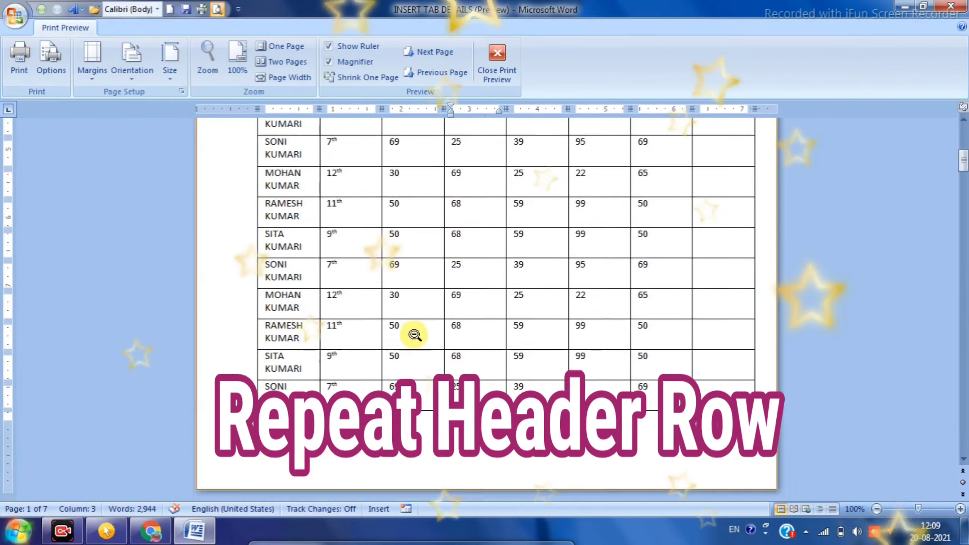
Examine the top of the table's continuation on page 2 in Print Preview and close the preview.
left_click(499, 292)
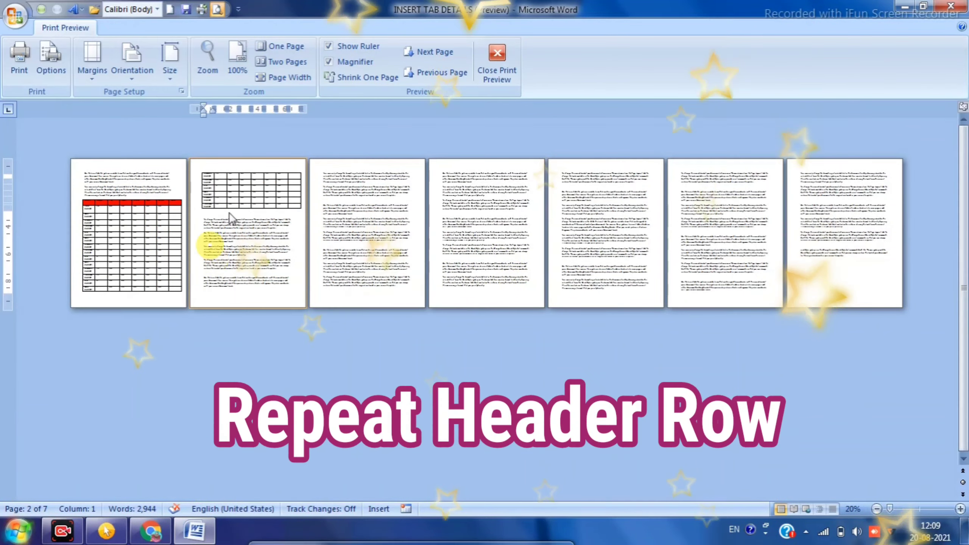
left_click(231, 219)
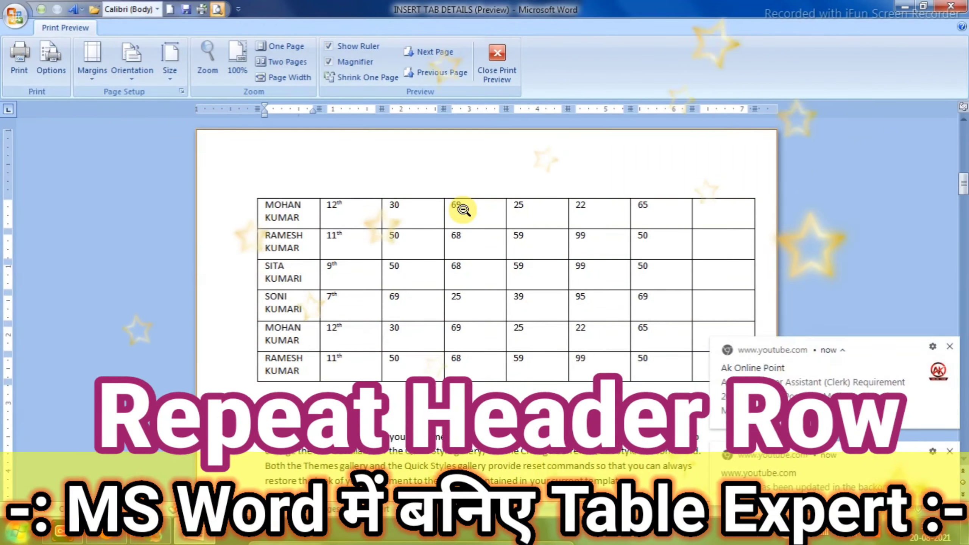
left_click(950, 347)
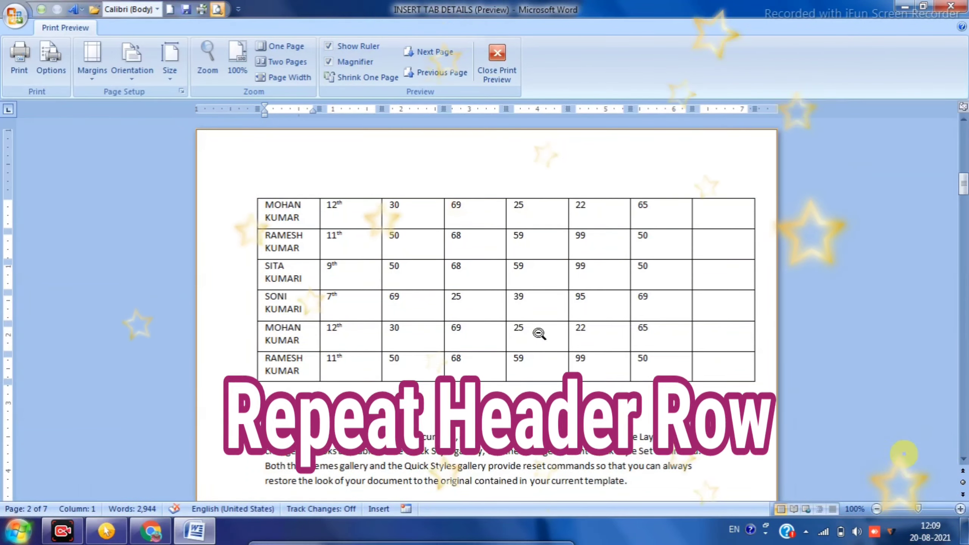
left_click(497, 61)
Try selecting the header row from NAME to TOTAL, including by extending the selection cell by cell, and clear the selection.
scroll(447, 262, "up", 6)
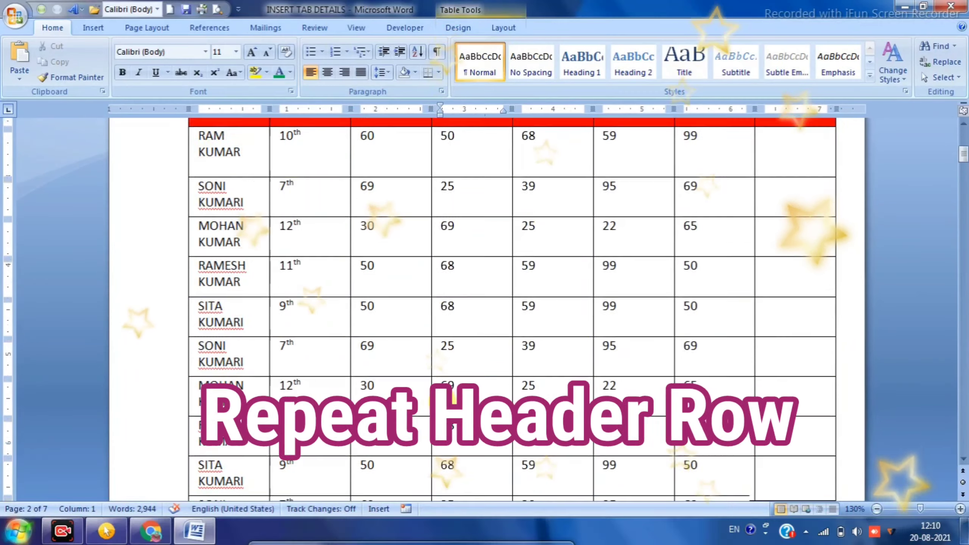
left_click(373, 295)
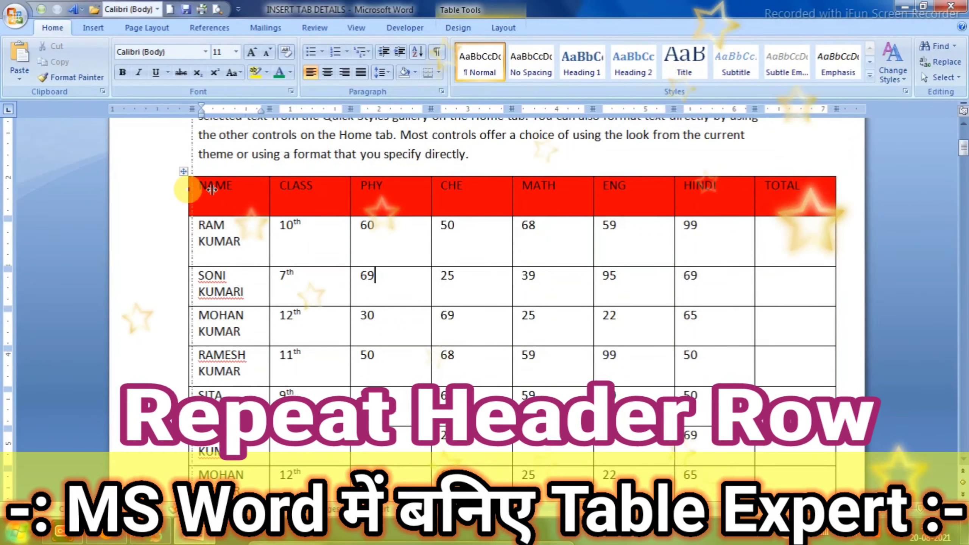
left_click_drag(189, 190, 790, 176)
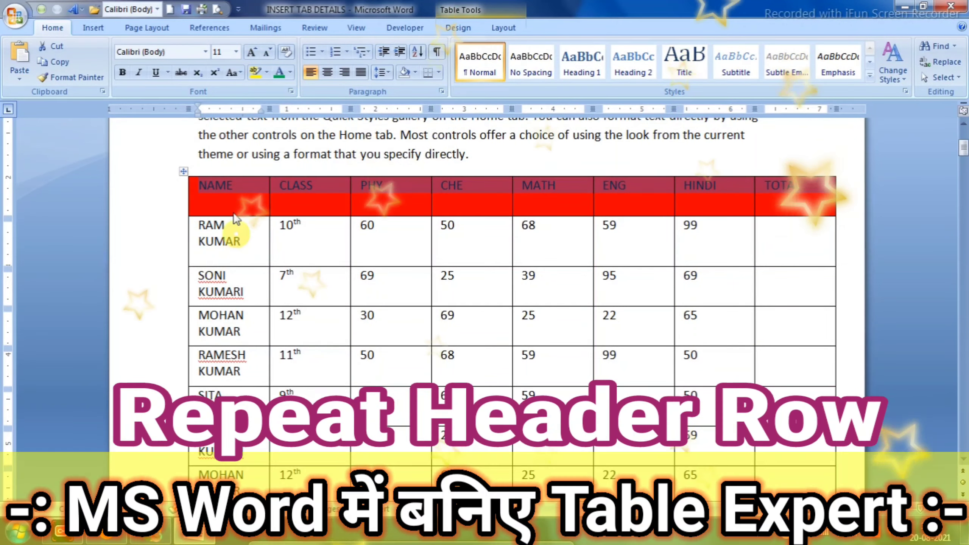
left_click(187, 187)
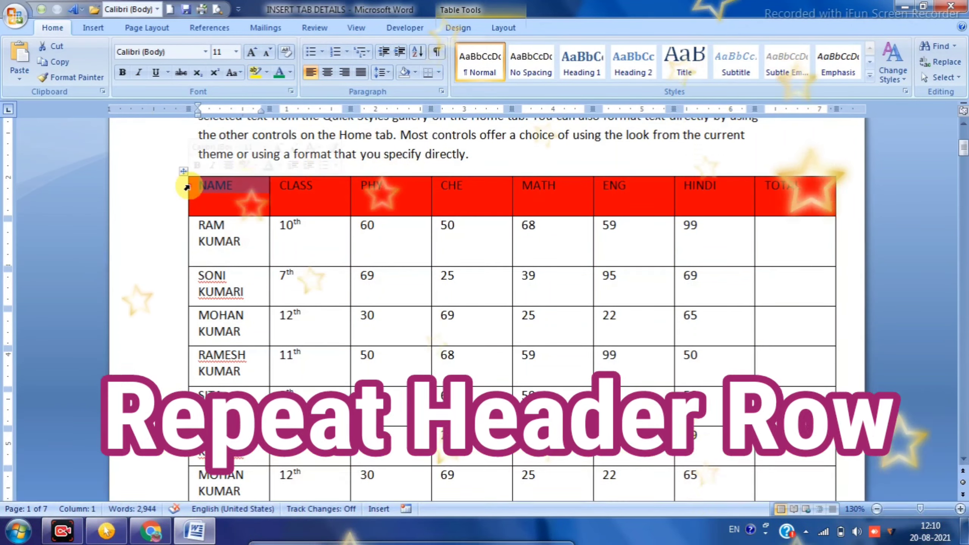
key("shift+Right")
key("shift+Right")
key("shift+Right")
key("shift+Right")
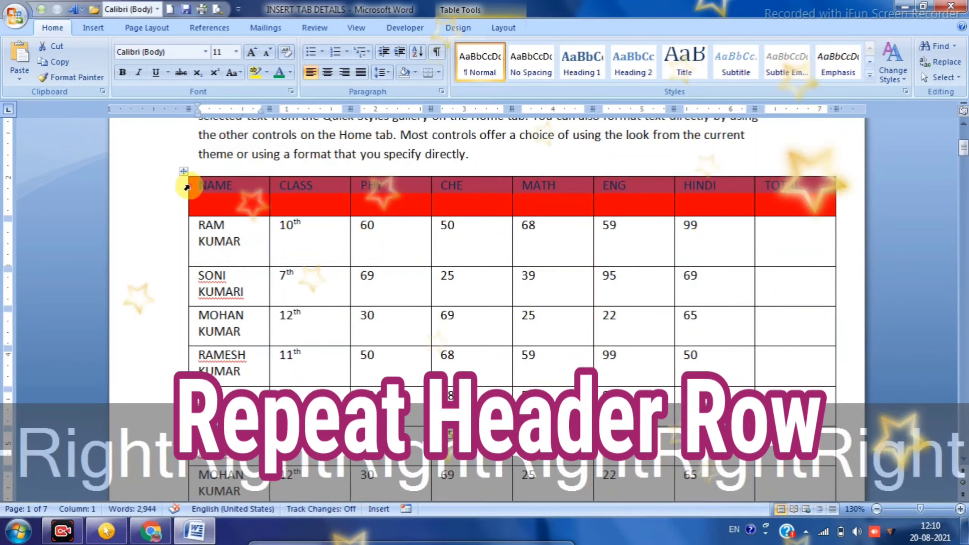
key("shift+Right")
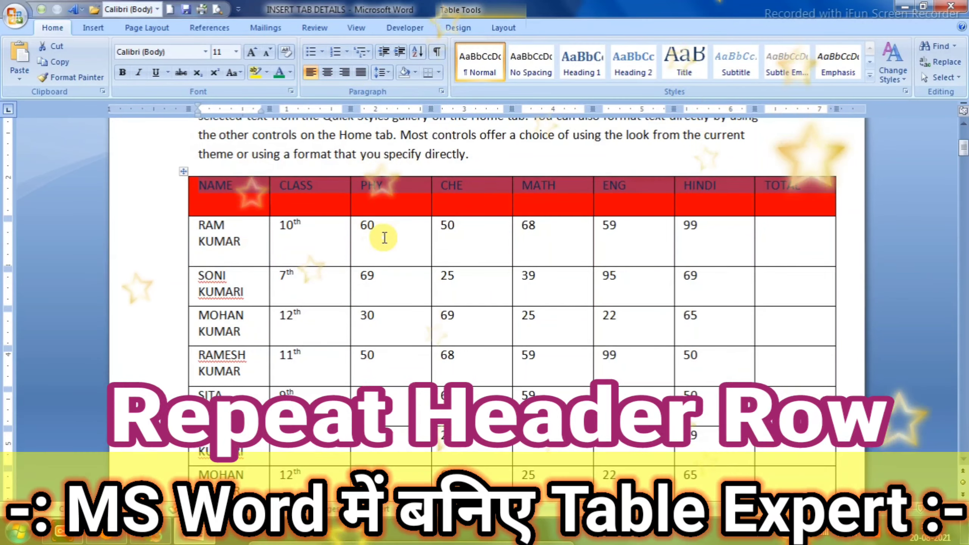
left_click(383, 239)
Set the table's header row, NAME through TOTAL, to repeat on every page with Repeat Header Rows.
left_click_drag(210, 186, 797, 176)
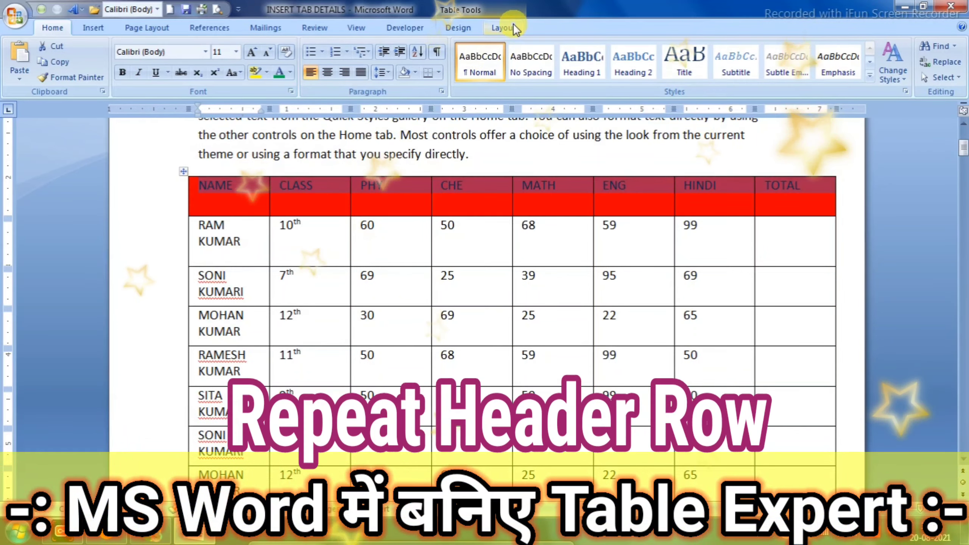
left_click(506, 27)
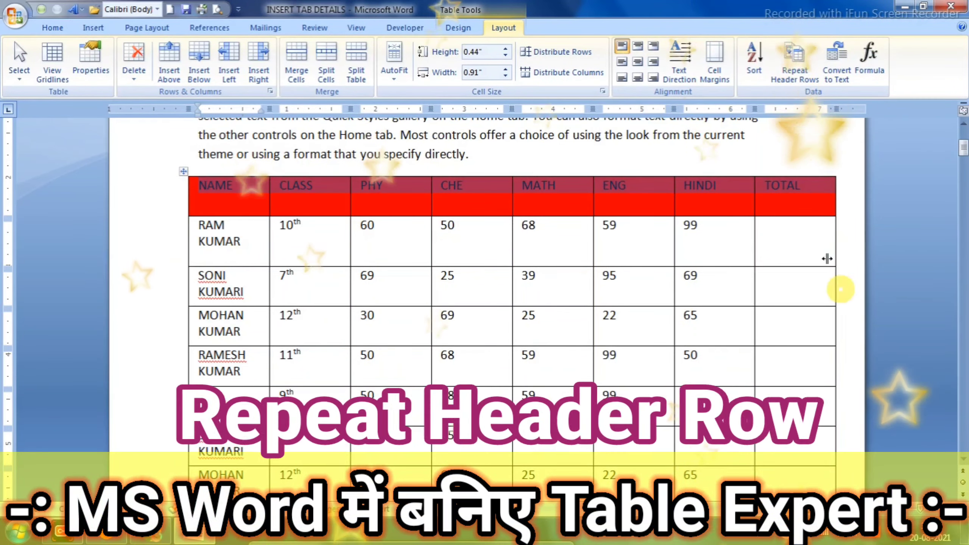
left_click(799, 56)
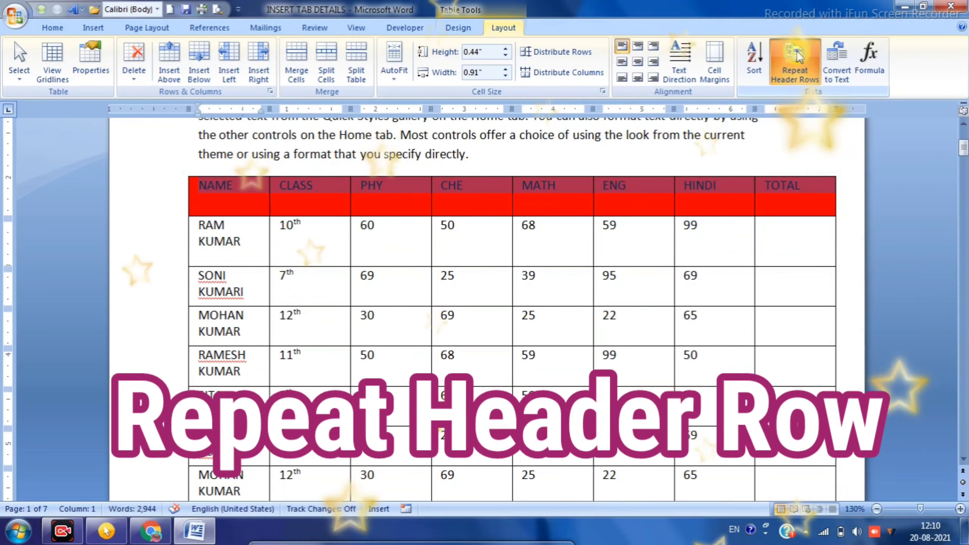
Examine the marks table across the page break, checking the top of page 2 for the header row.
scroll(569, 275, "down", 5)
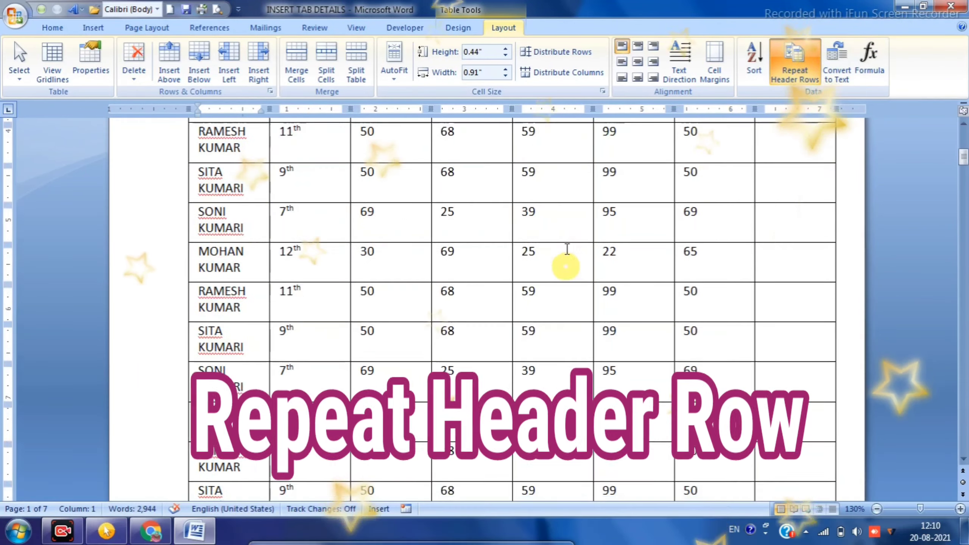
scroll(567, 244, "down", 7)
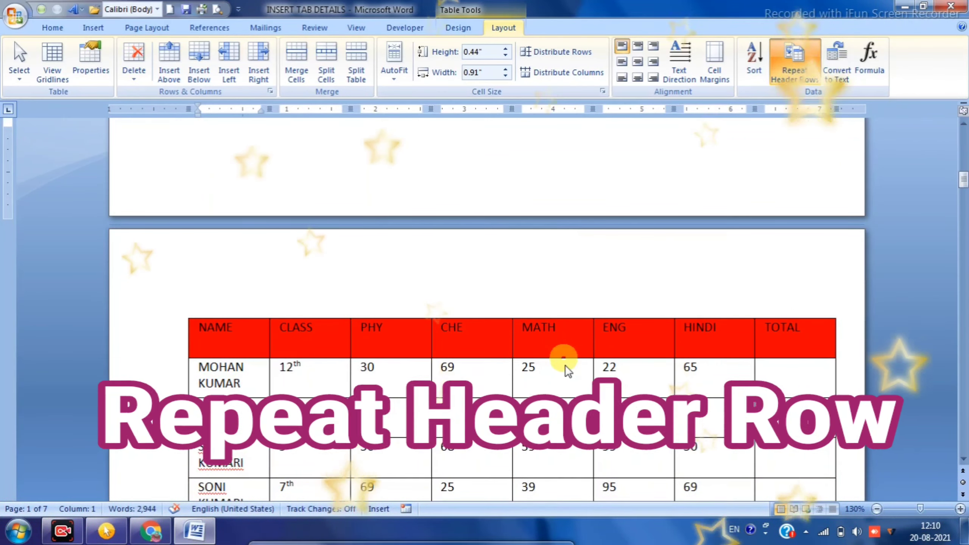
left_click(561, 383)
scroll(422, 325, "down", 2)
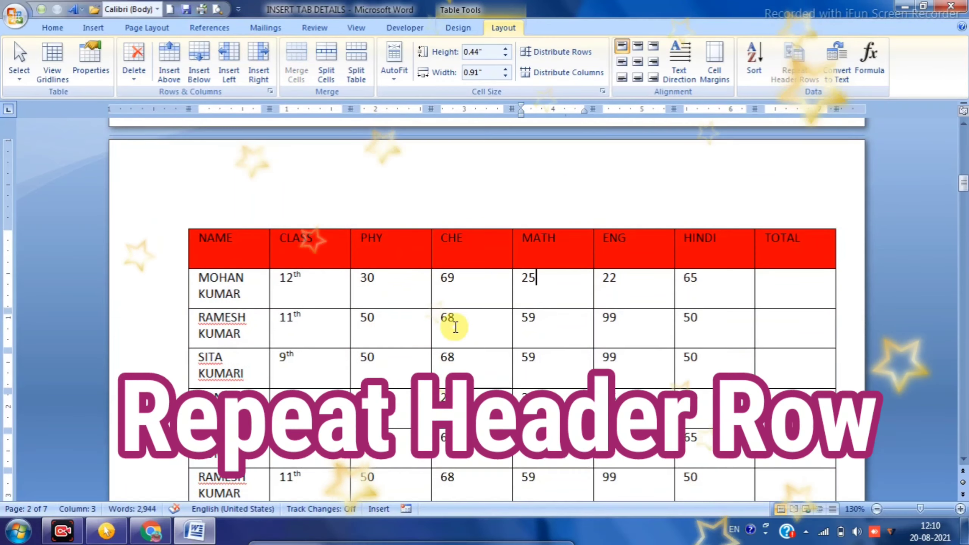
scroll(455, 327, "down", 3)
scroll(479, 333, "up", 1)
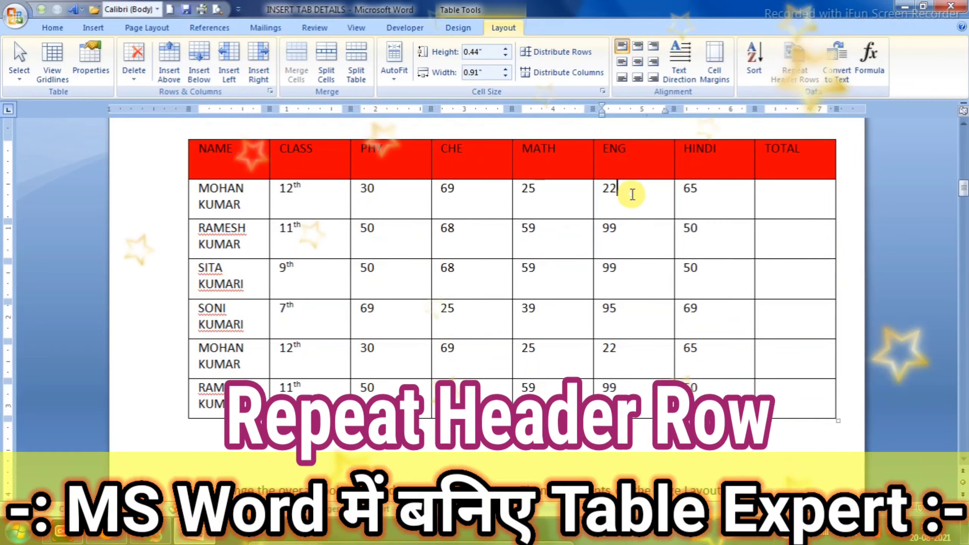
left_click(632, 192)
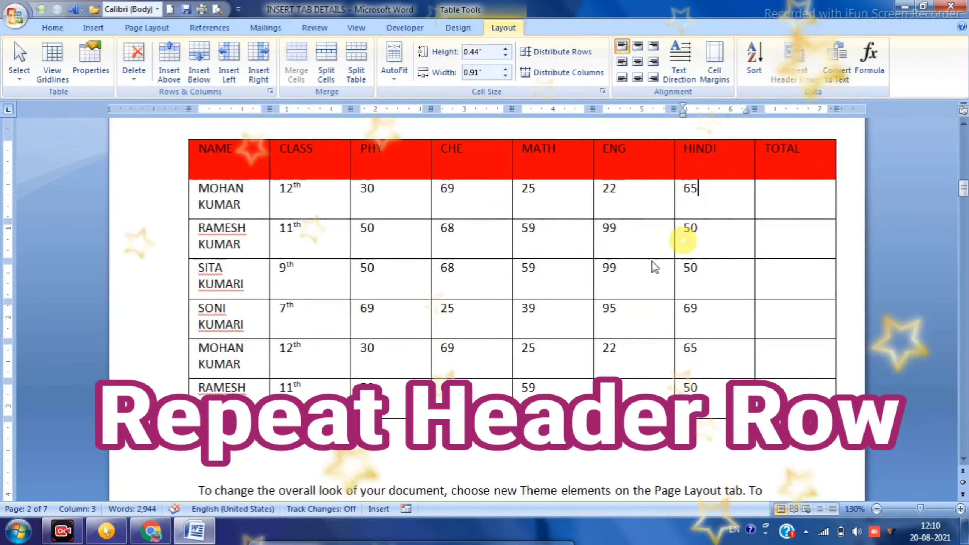
scroll(644, 269, "down", 4)
scroll(633, 269, "up", 15)
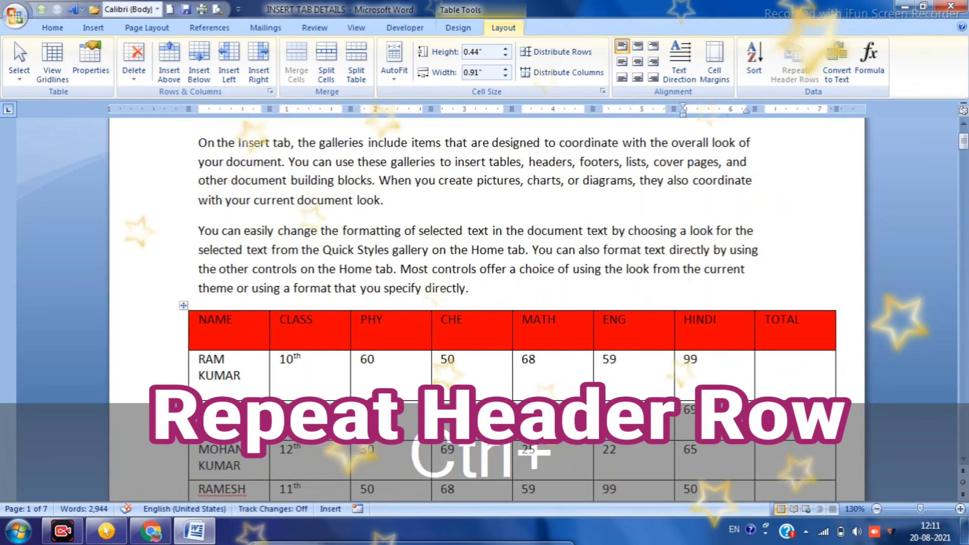
Undo the repeating header row and examine the marks table across the page break with the header row selected.
key("ctrl+z")
scroll(522, 312, "down", 12)
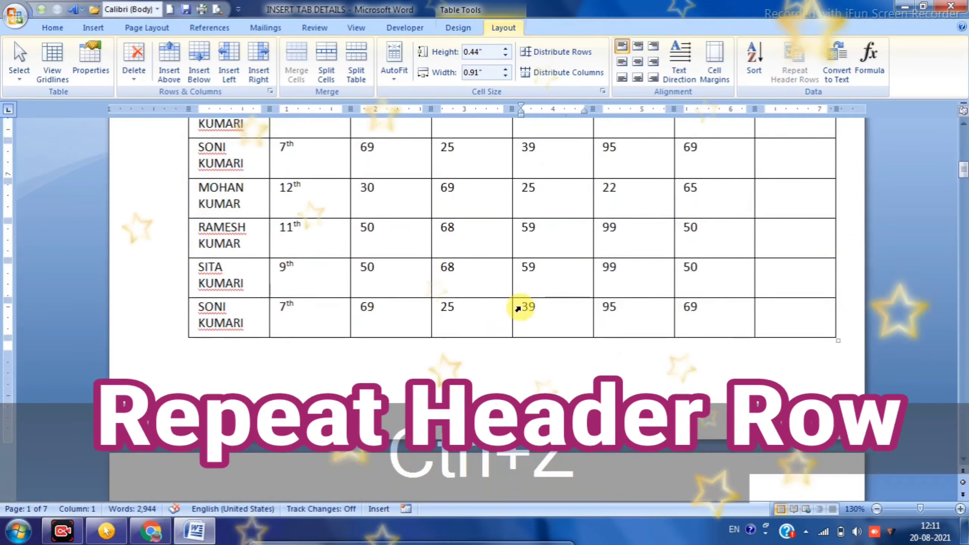
scroll(603, 336, "up", 10)
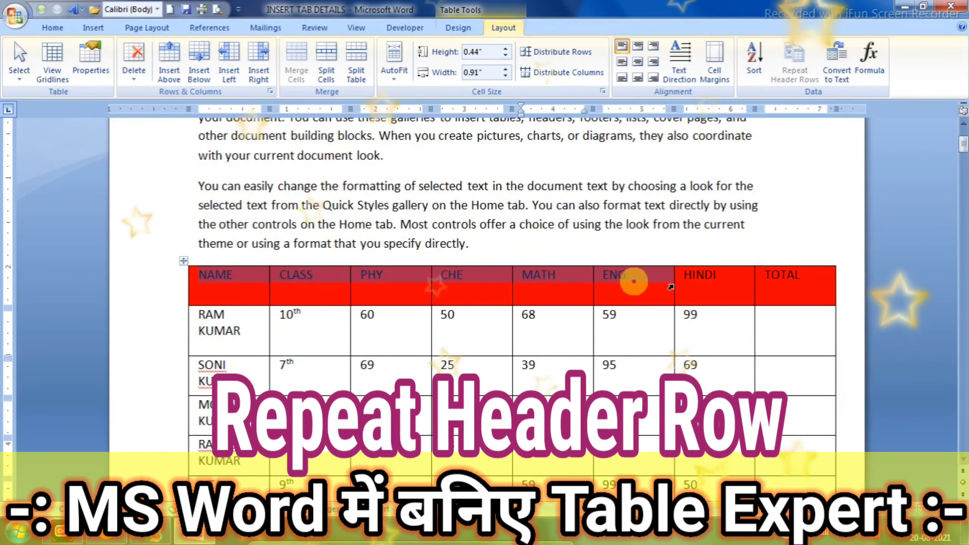
scroll(520, 336, "down", 10)
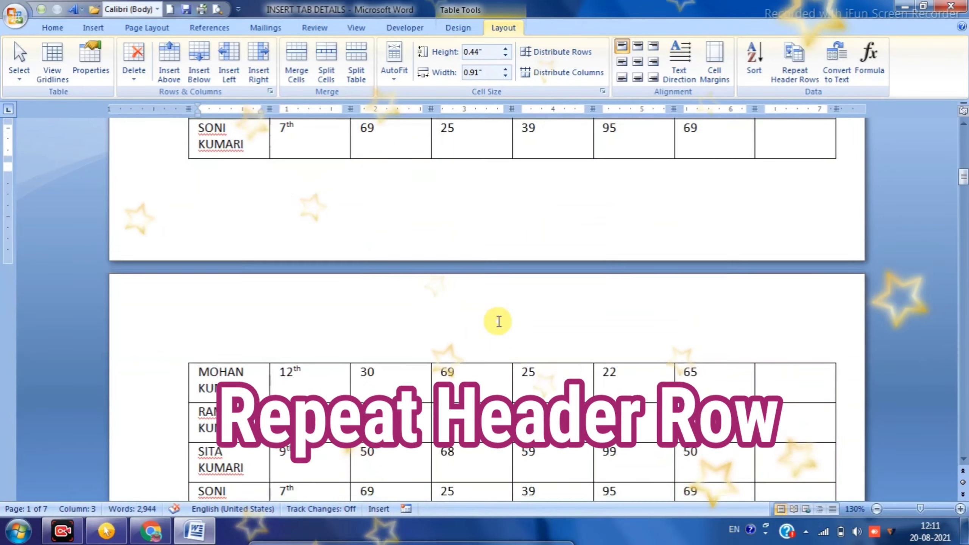
scroll(400, 380, "up", 10)
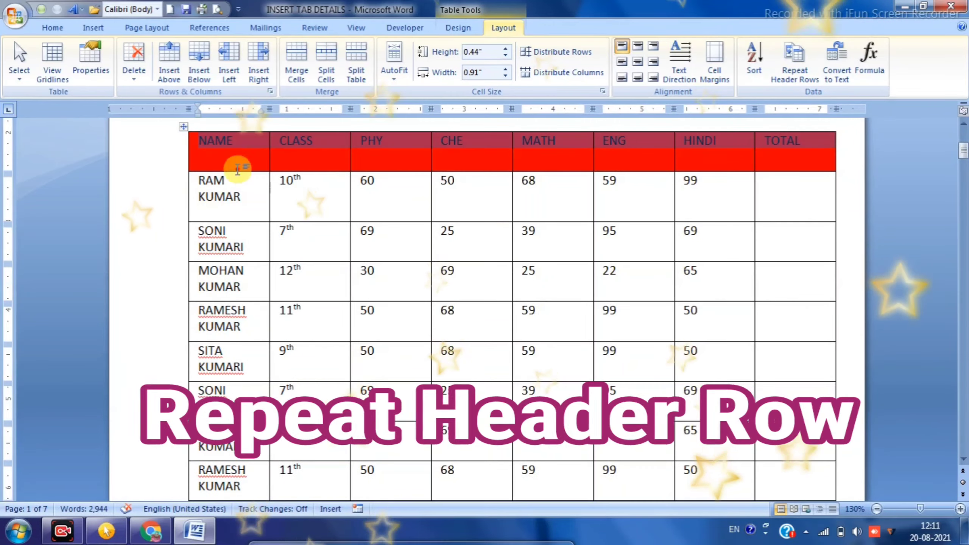
Set the header row, NAME through TOTAL, to repeat on every page again and check the top of page 2.
scroll(362, 354, "up", 3)
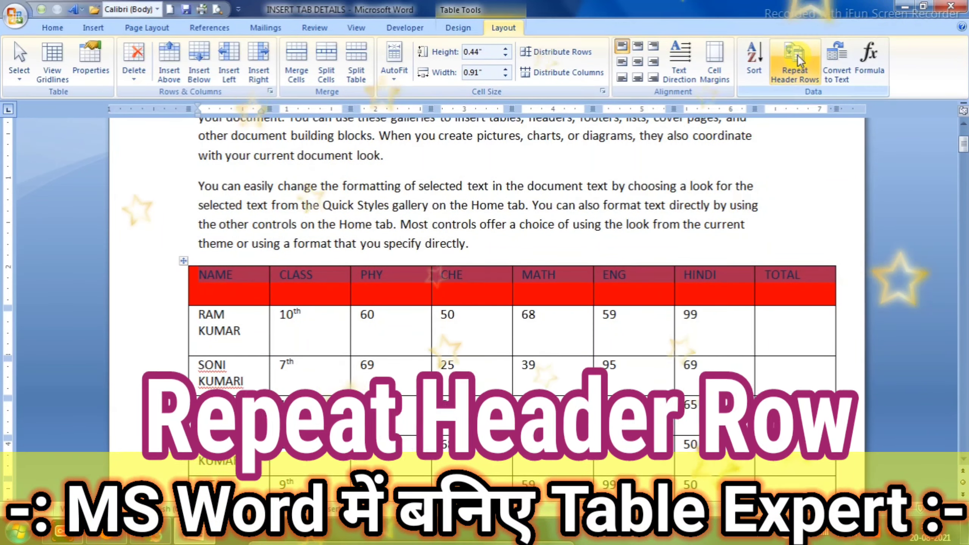
left_click(795, 63)
scroll(445, 316, "down", 10)
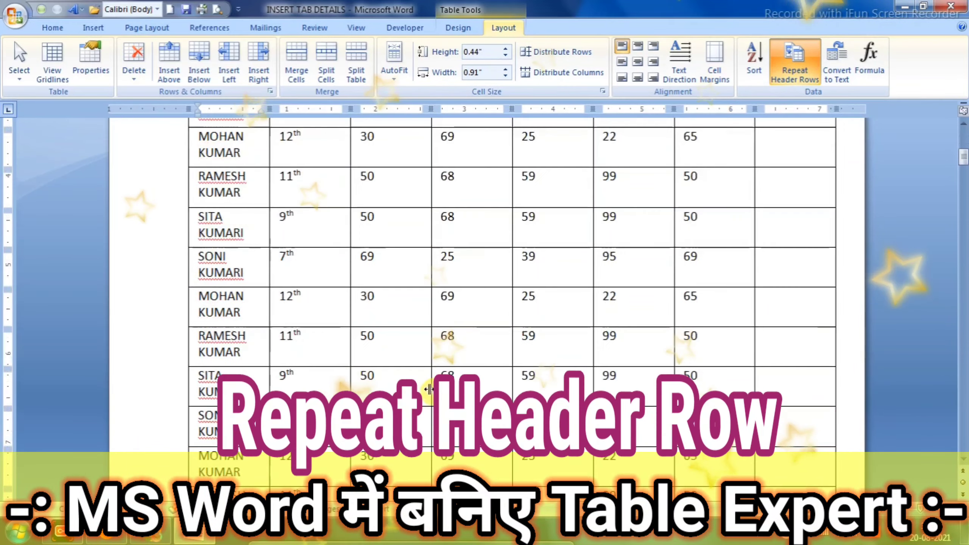
scroll(445, 316, "down", 2)
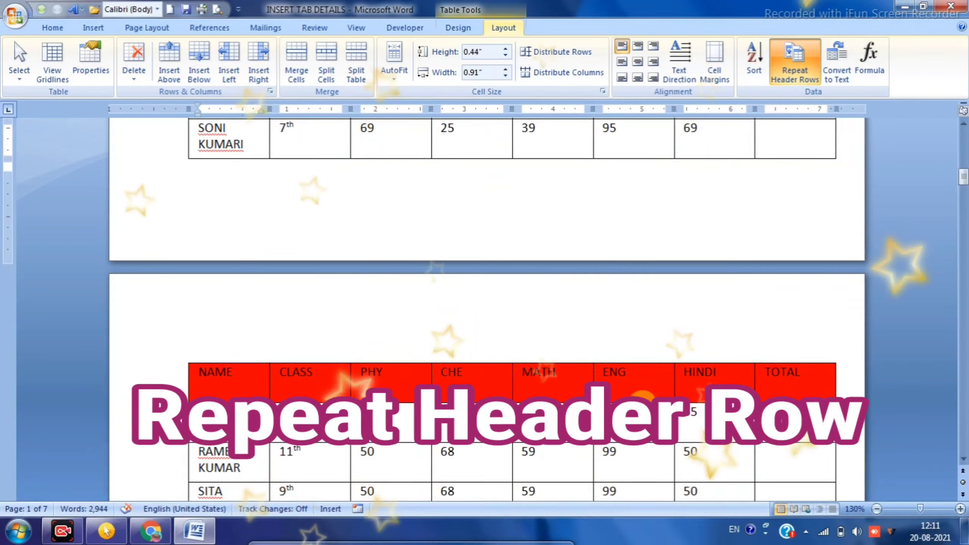
Undo the Repeat Header Rows setting and clear the header row selection.
key("ctrl+z")
left_click(553, 209)
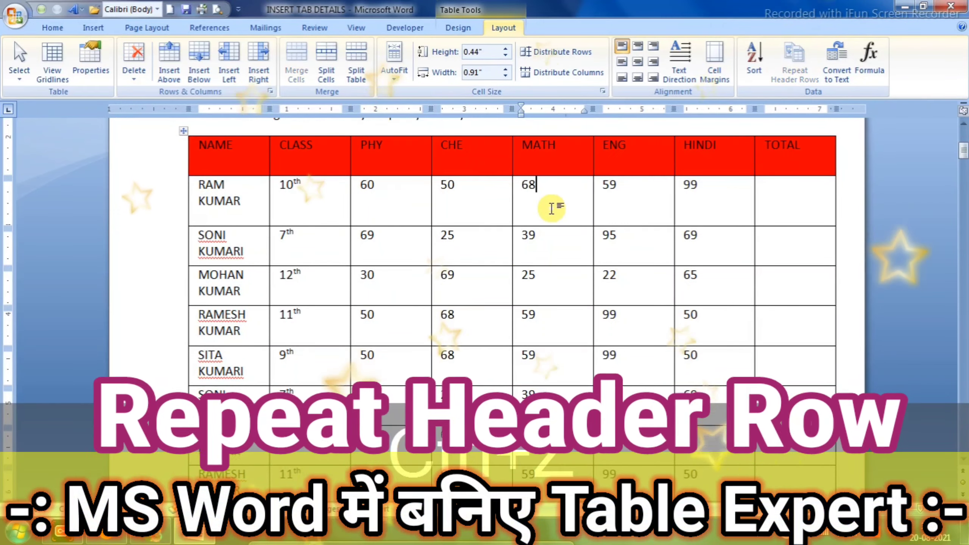
scroll(533, 282, "up", 4)
scroll(533, 286, "down", 5)
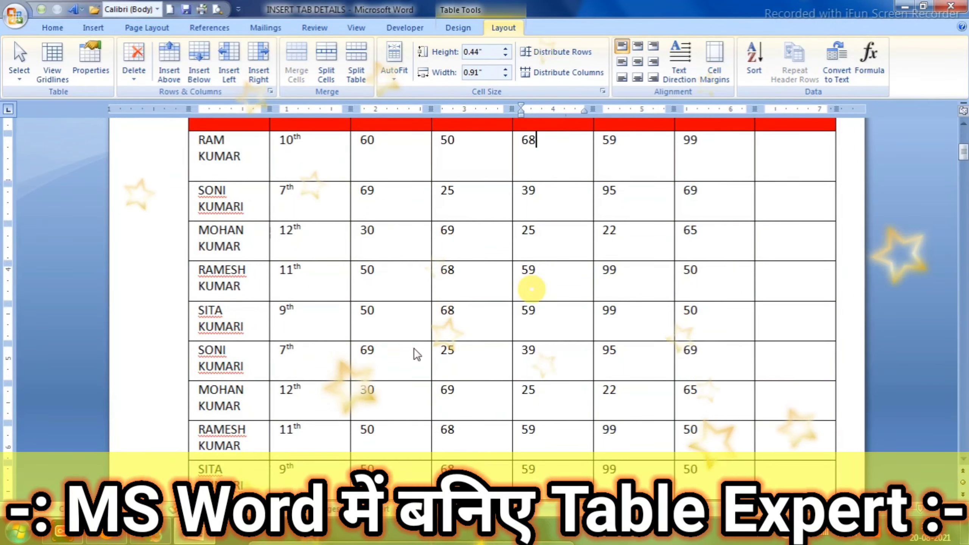
Delete all table rows below the first five student rows, through the end of the table on page 2, as entire rows.
left_click_drag(190, 343, 701, 435)
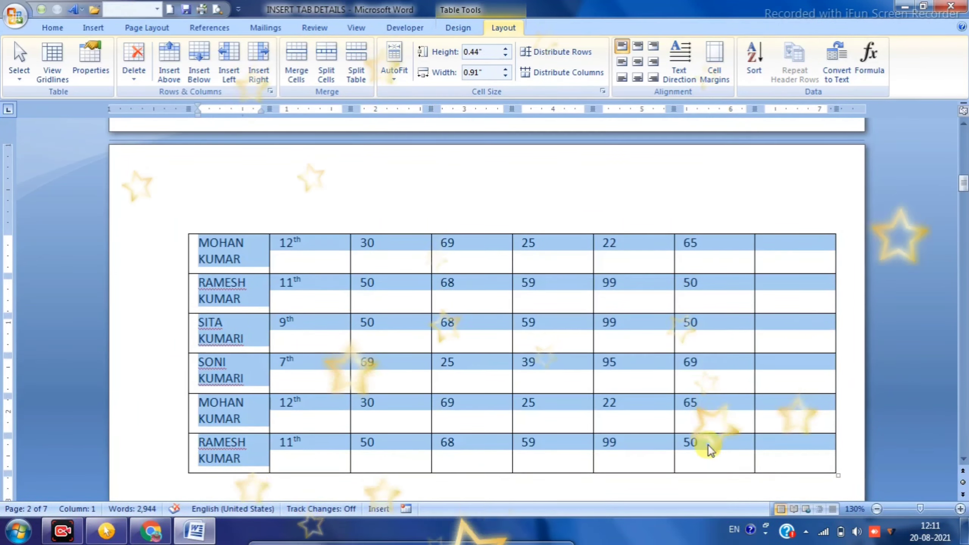
right_click(708, 445)
left_click(749, 341)
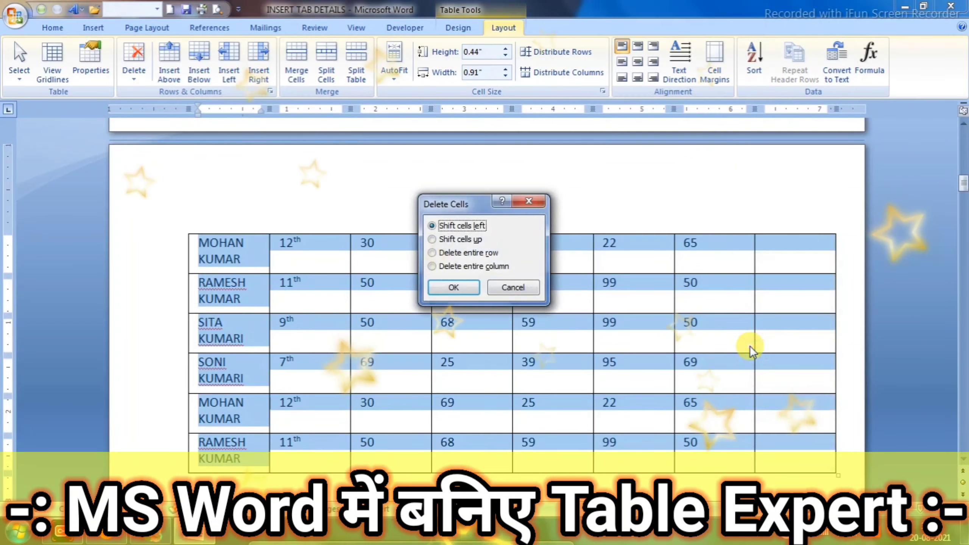
left_click(459, 252)
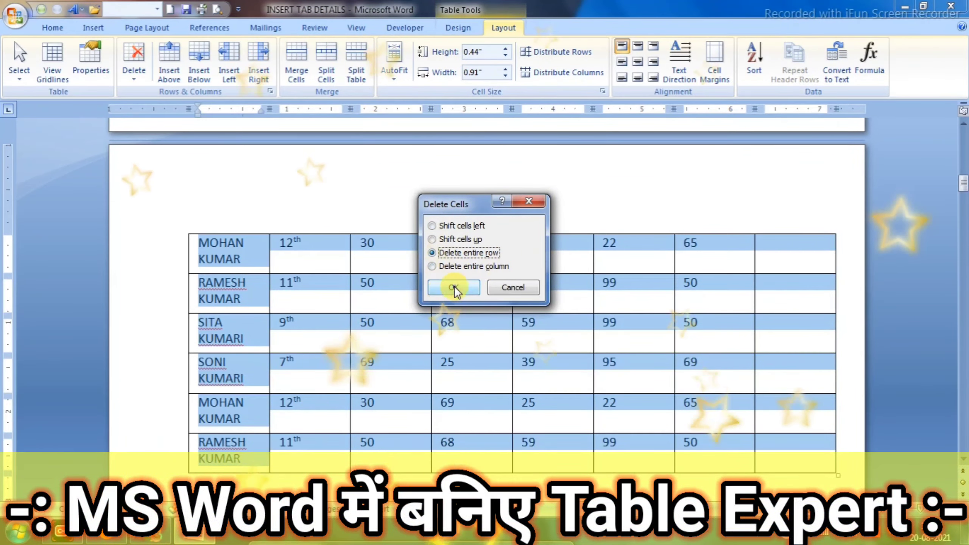
left_click(454, 286)
scroll(433, 368, "up", 6)
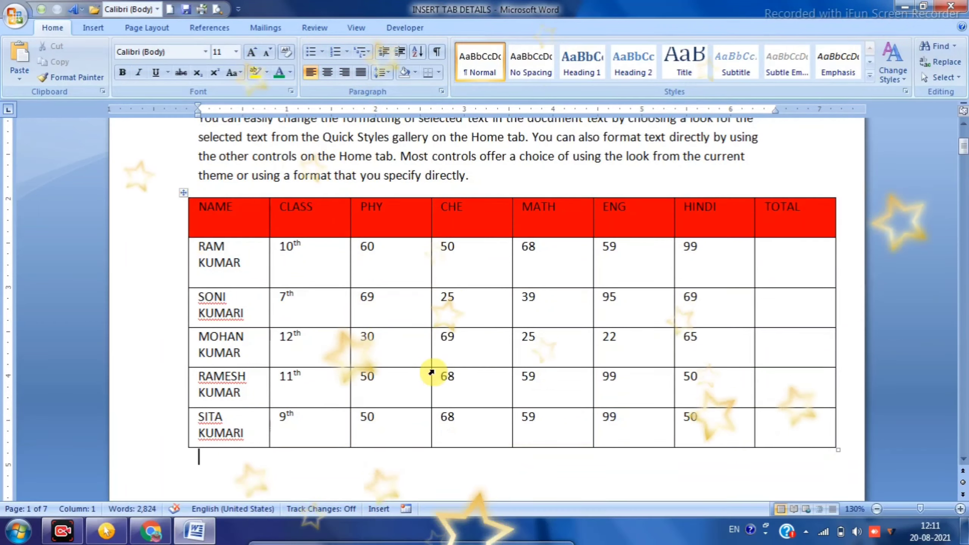
Try converting the marks table to text separated by tabs, and undo the conversion.
left_click(444, 272)
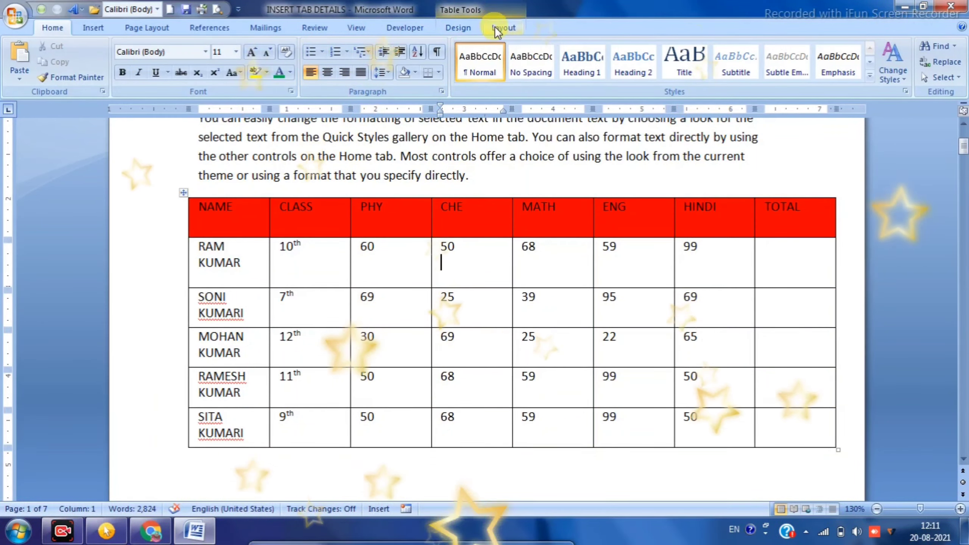
left_click(497, 26)
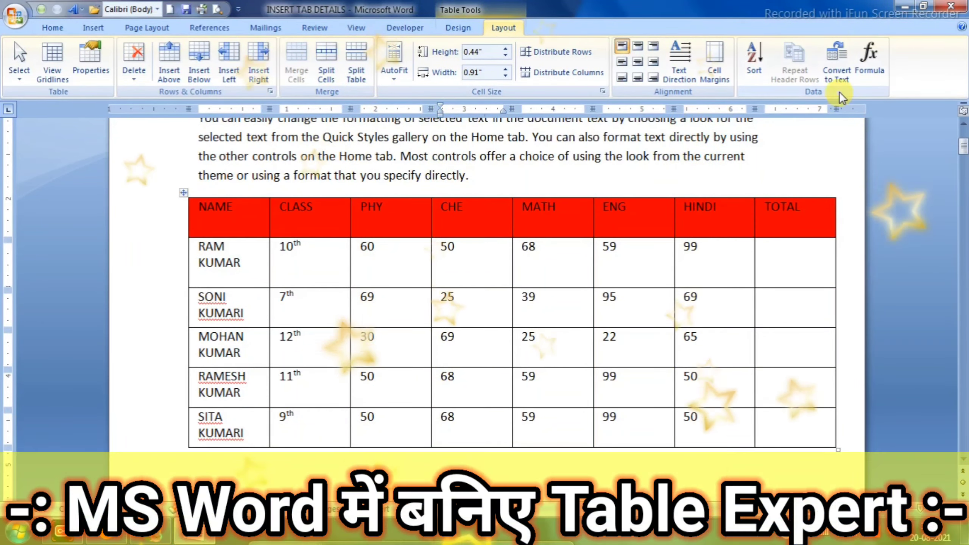
left_click(835, 63)
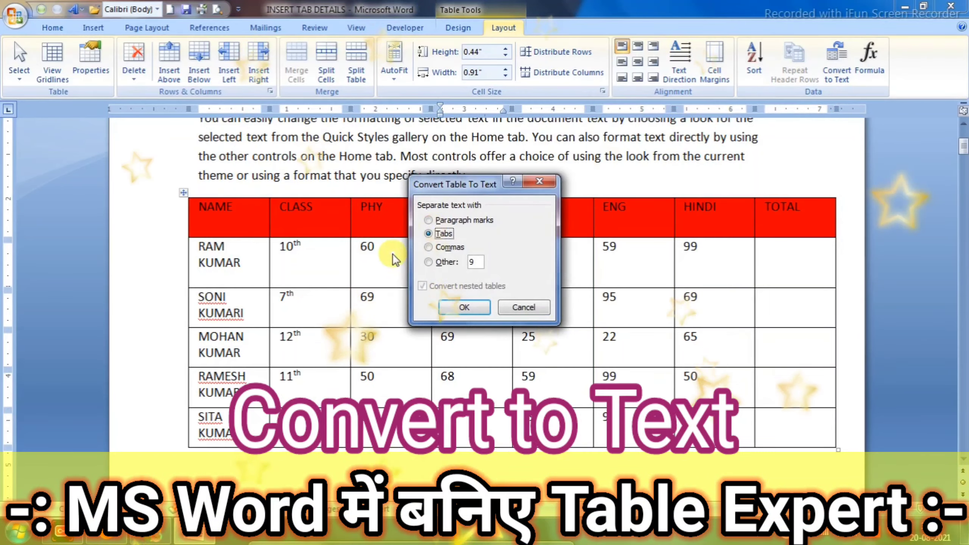
left_click(464, 307)
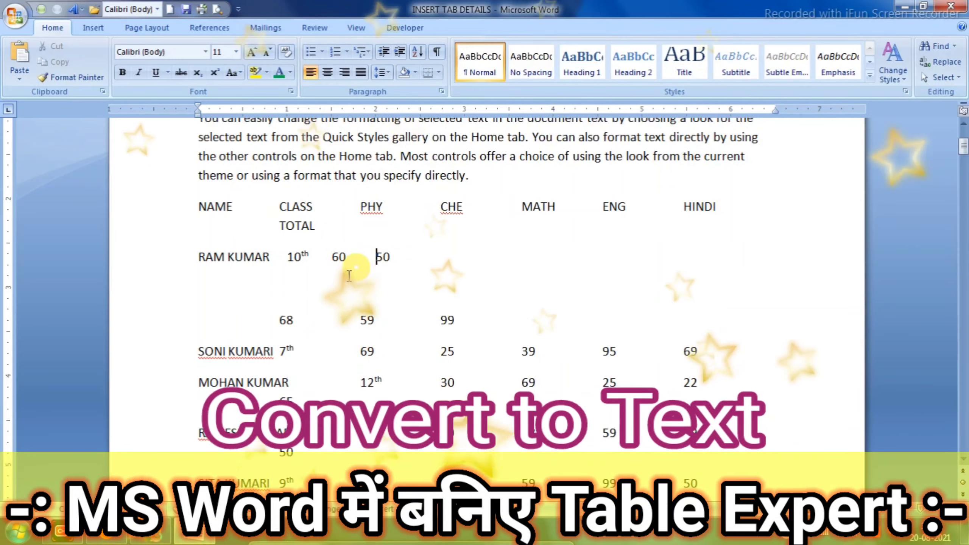
key("ctrl+z")
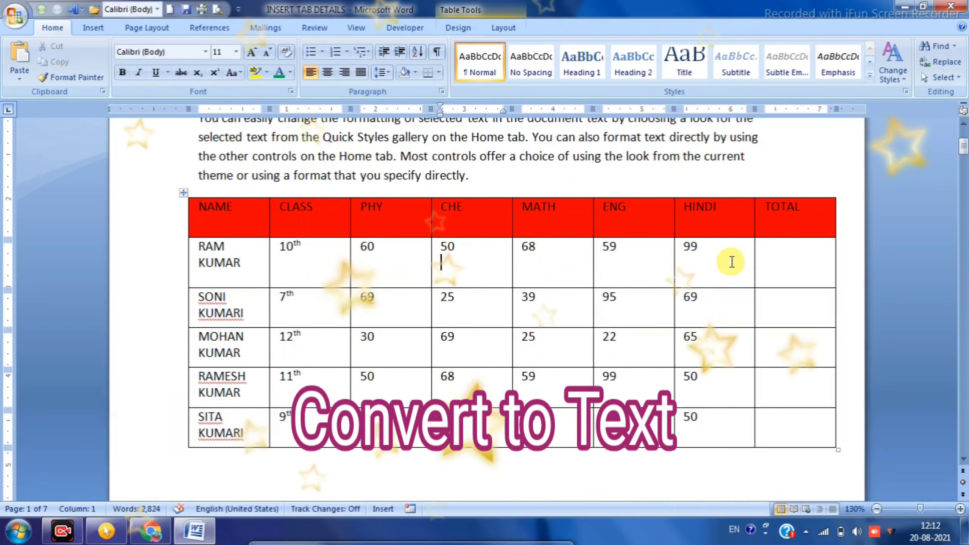
Insert the formula =SUM(LEFT) in the TOTAL cell of the first student's row.
left_click(499, 27)
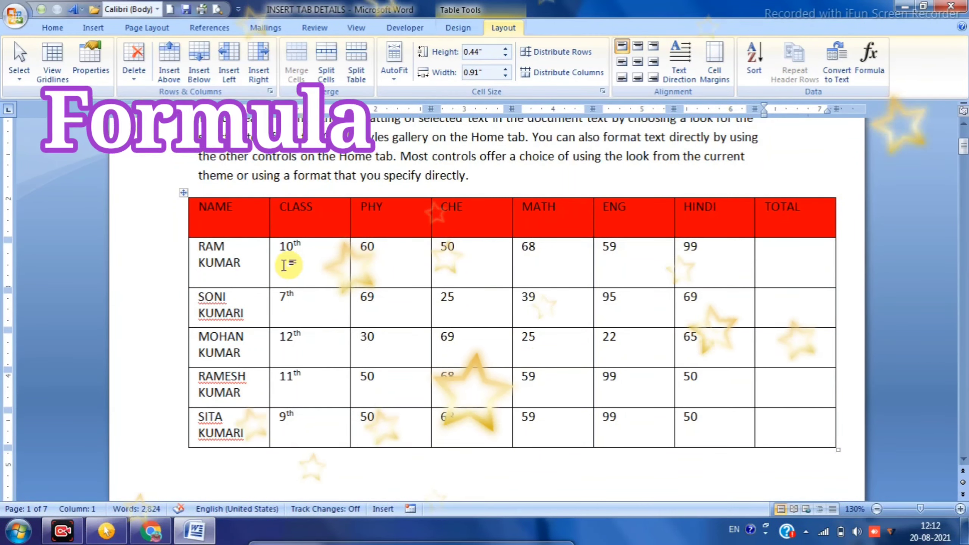
left_click(778, 252)
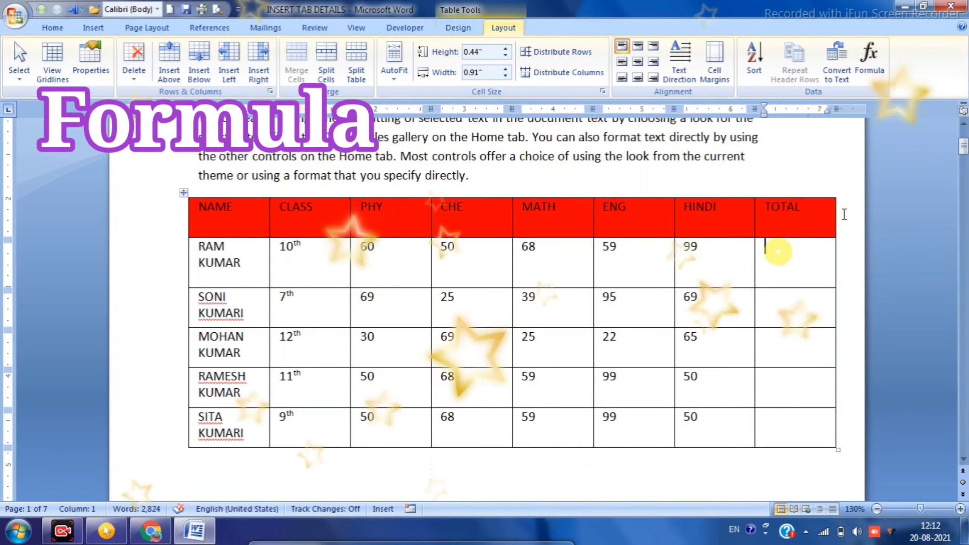
left_click(871, 57)
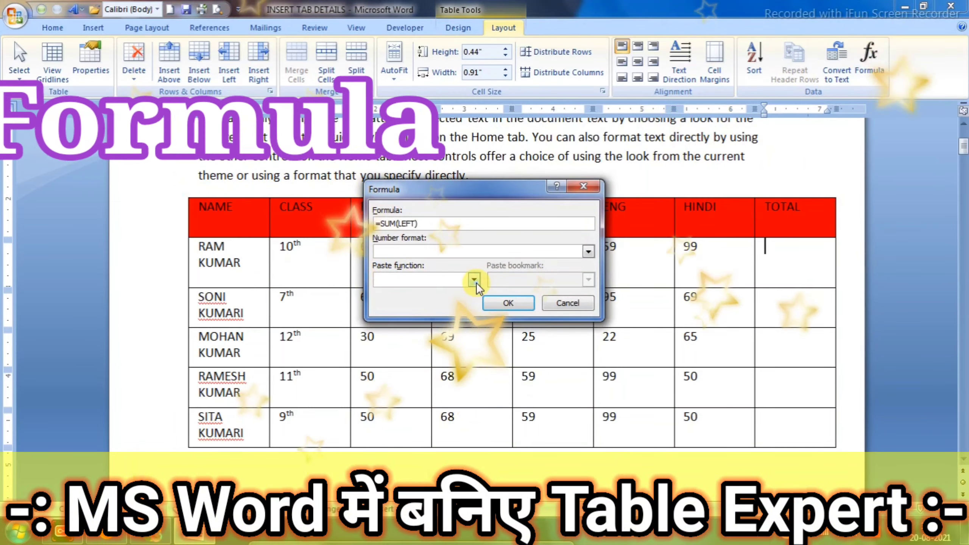
left_click(474, 279)
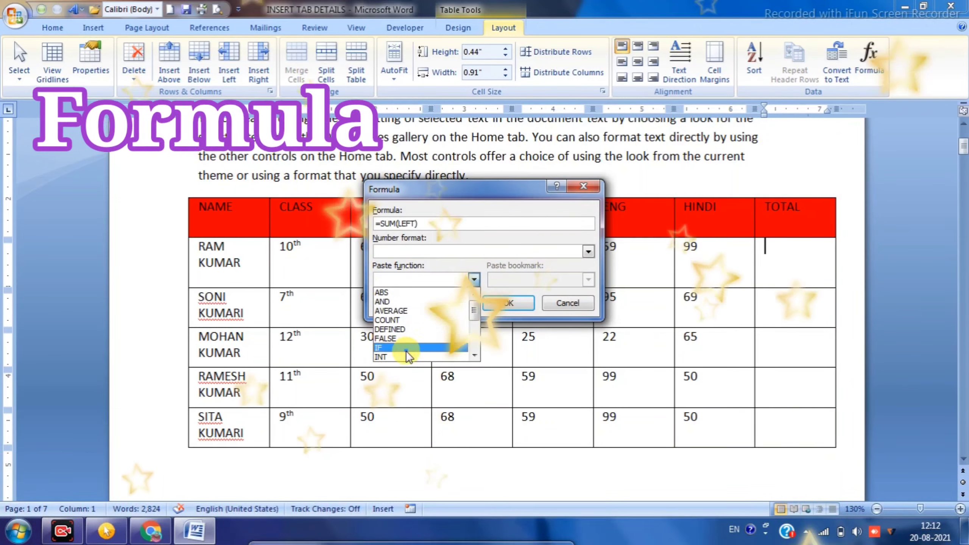
left_click(445, 225)
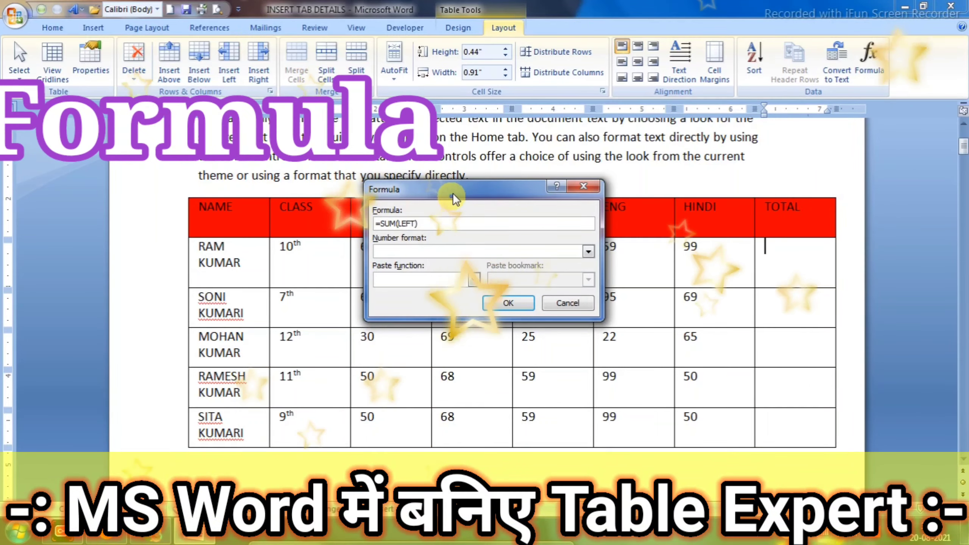
left_click_drag(453, 193, 493, 221)
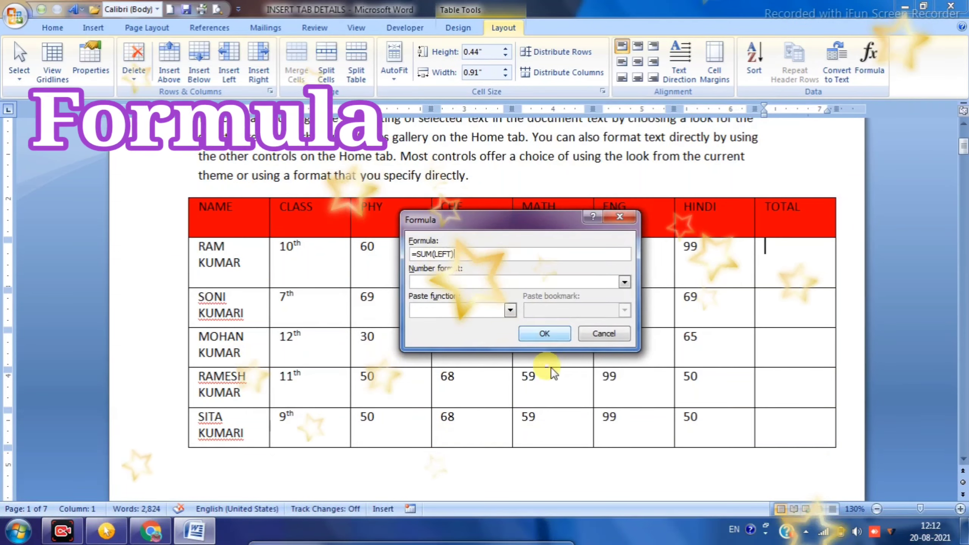
left_click(544, 333)
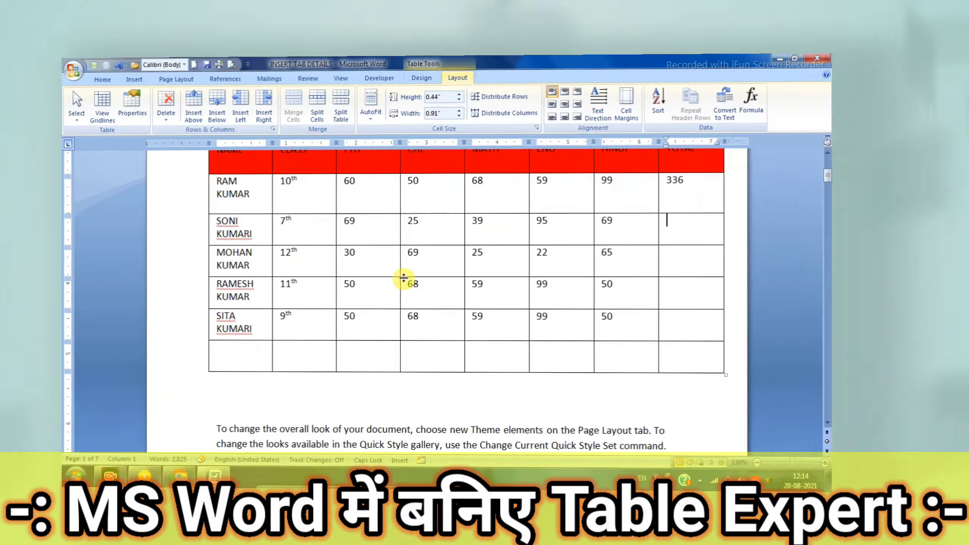
Clear the contents of the whole marks table and remove the emptied table from the document.
left_click(468, 270)
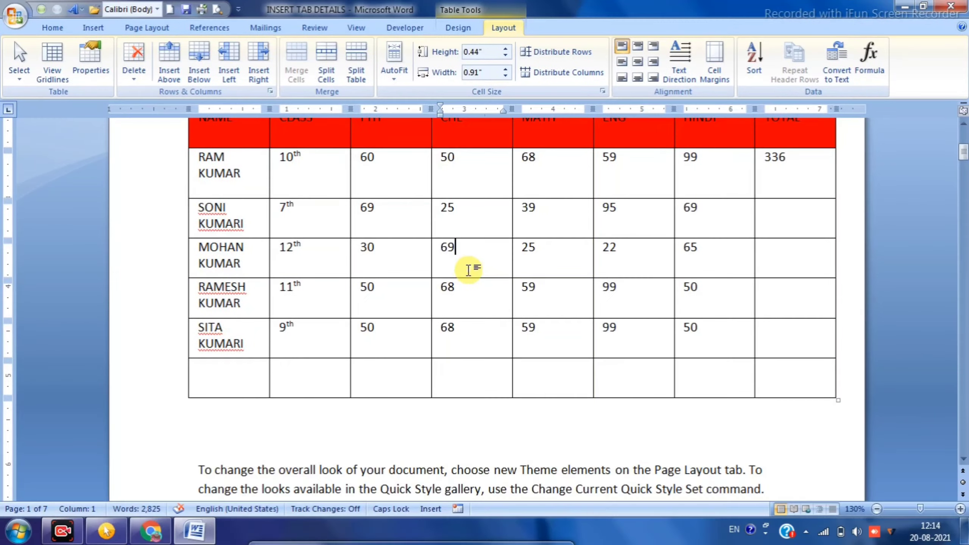
scroll(469, 270, "up", 2)
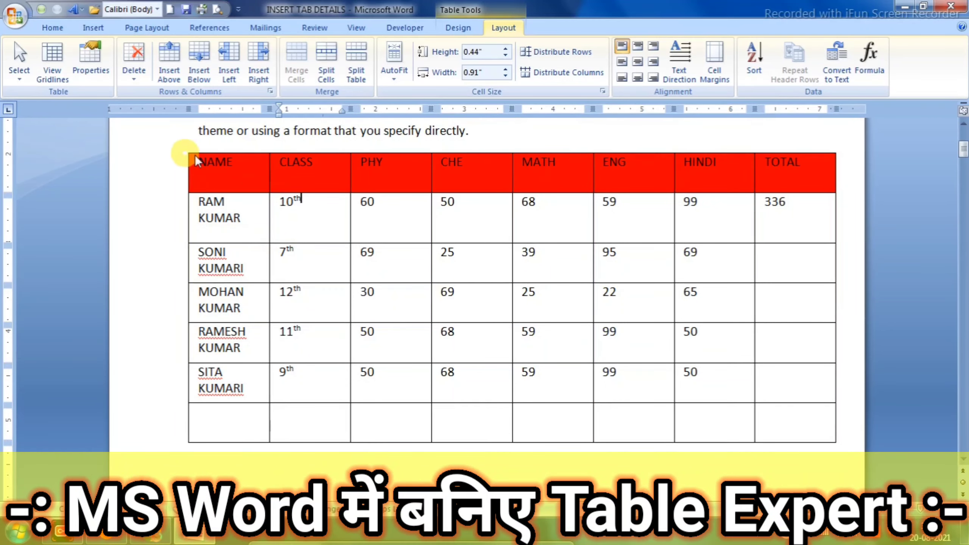
left_click(183, 148)
key("Delete")
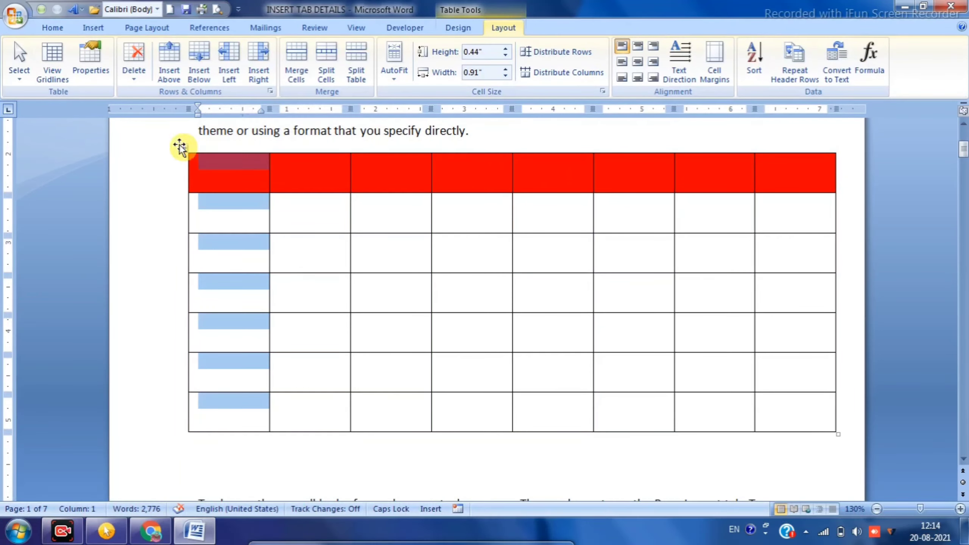
left_click(179, 147)
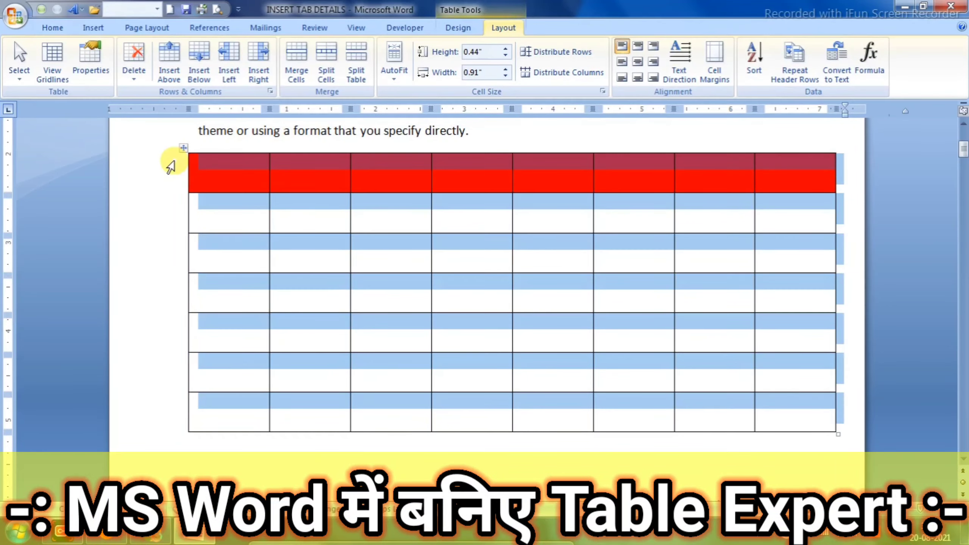
key("shift+Delete")
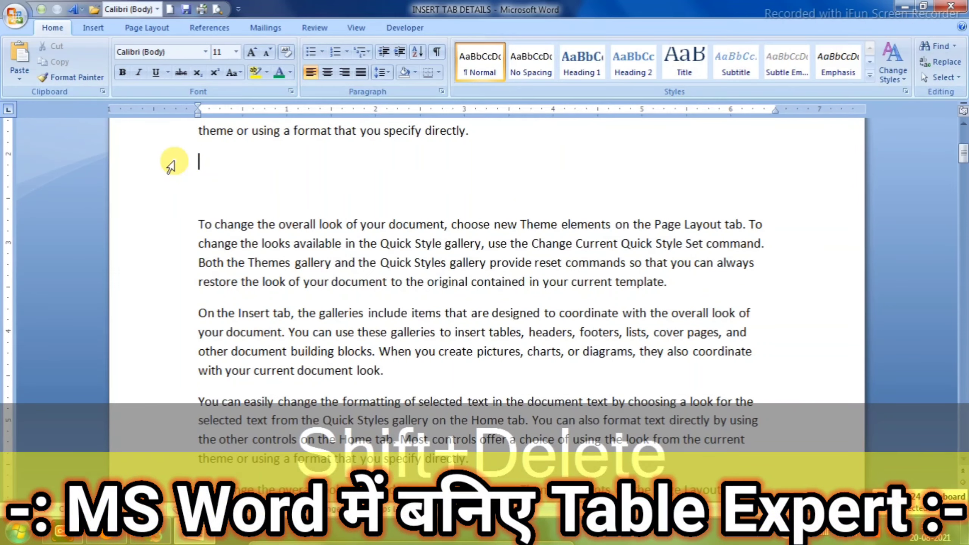
Start inserting a new table in the empty paragraph where the marks table was.
left_click(95, 30)
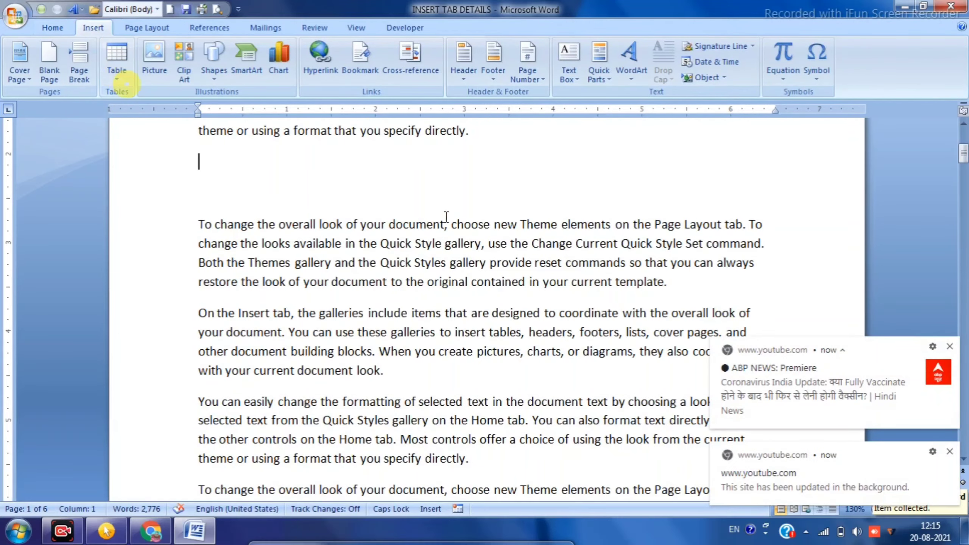